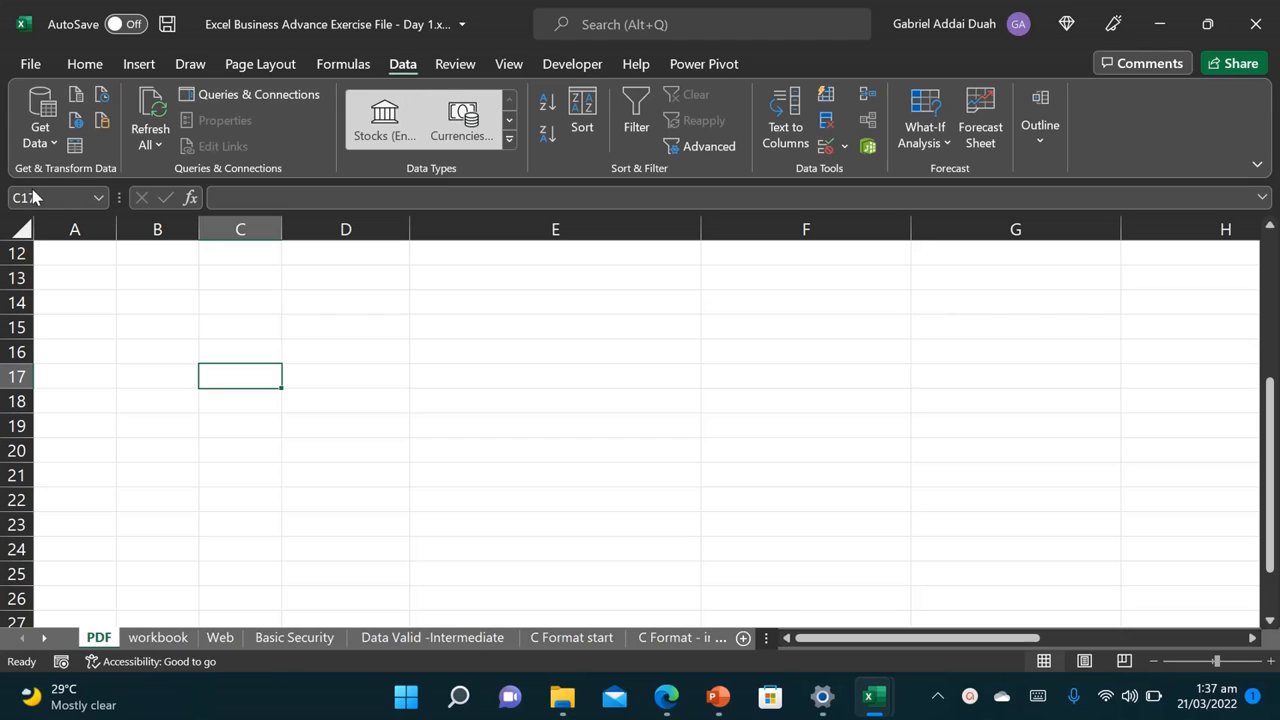
Step: Start a From PDF import and select the 'List of Ghanaian regions by population' PDF
left_click(54, 145)
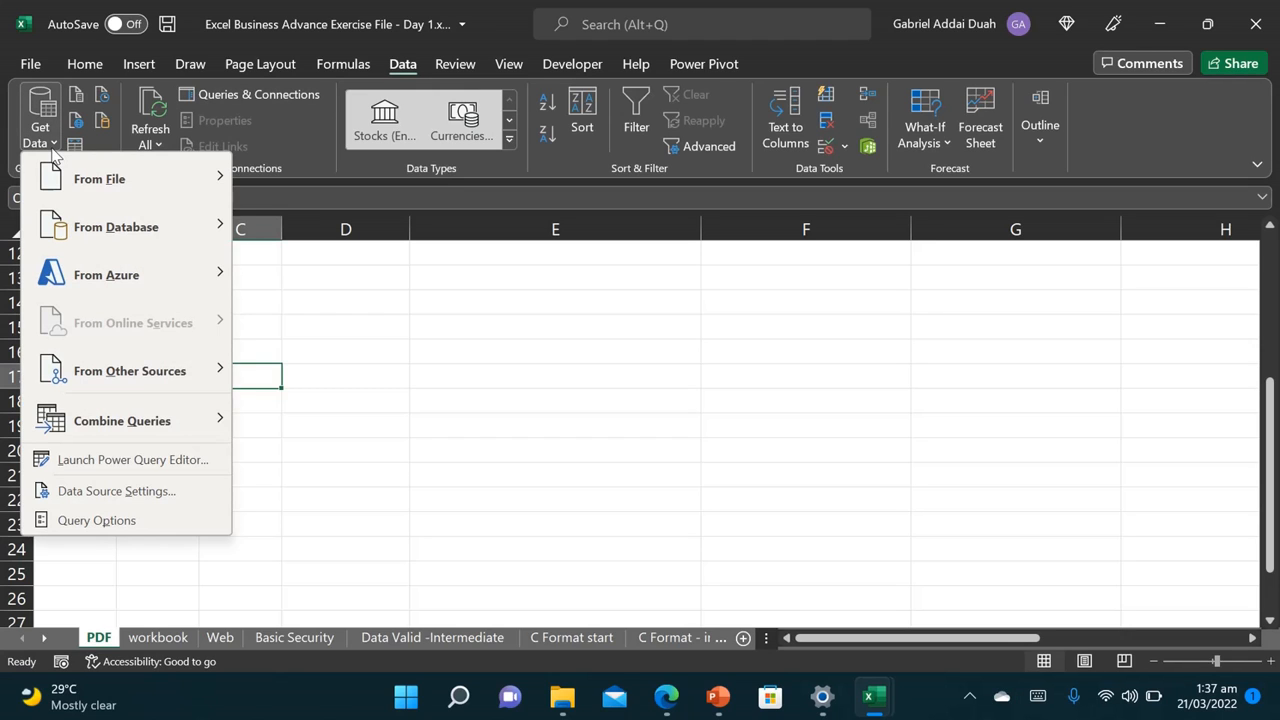
mouse_move(142, 175)
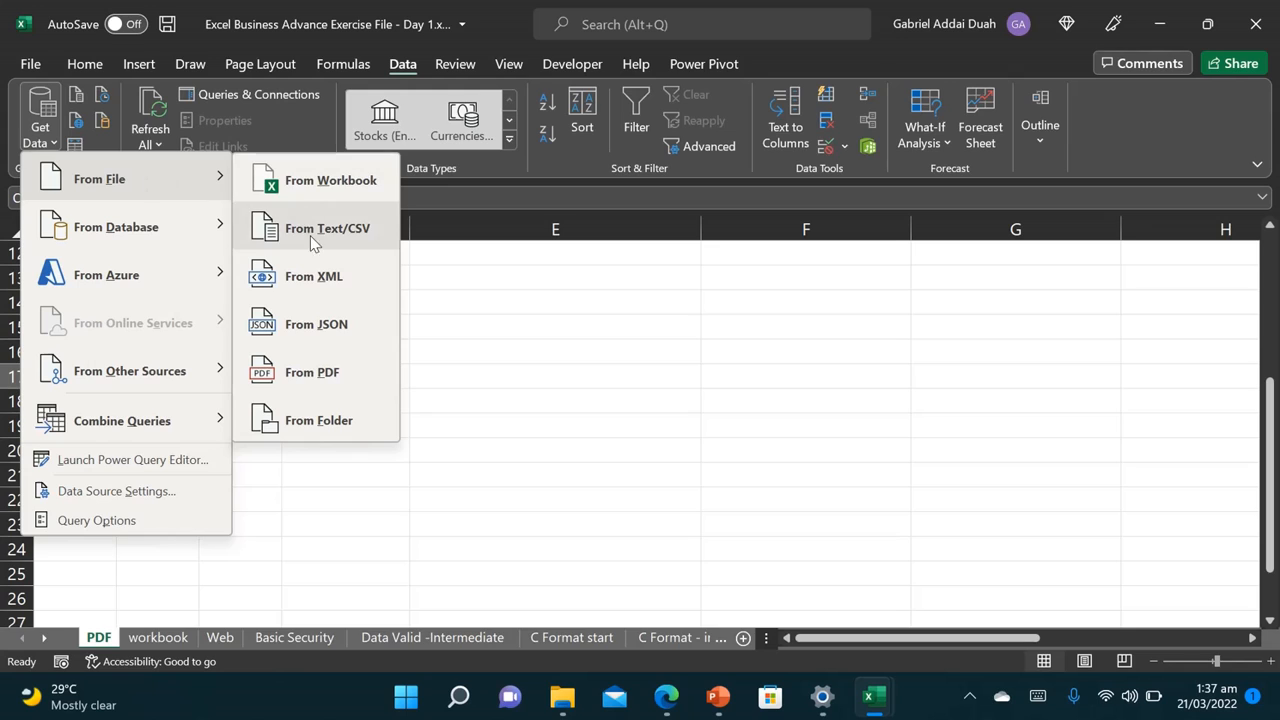
left_click(318, 385)
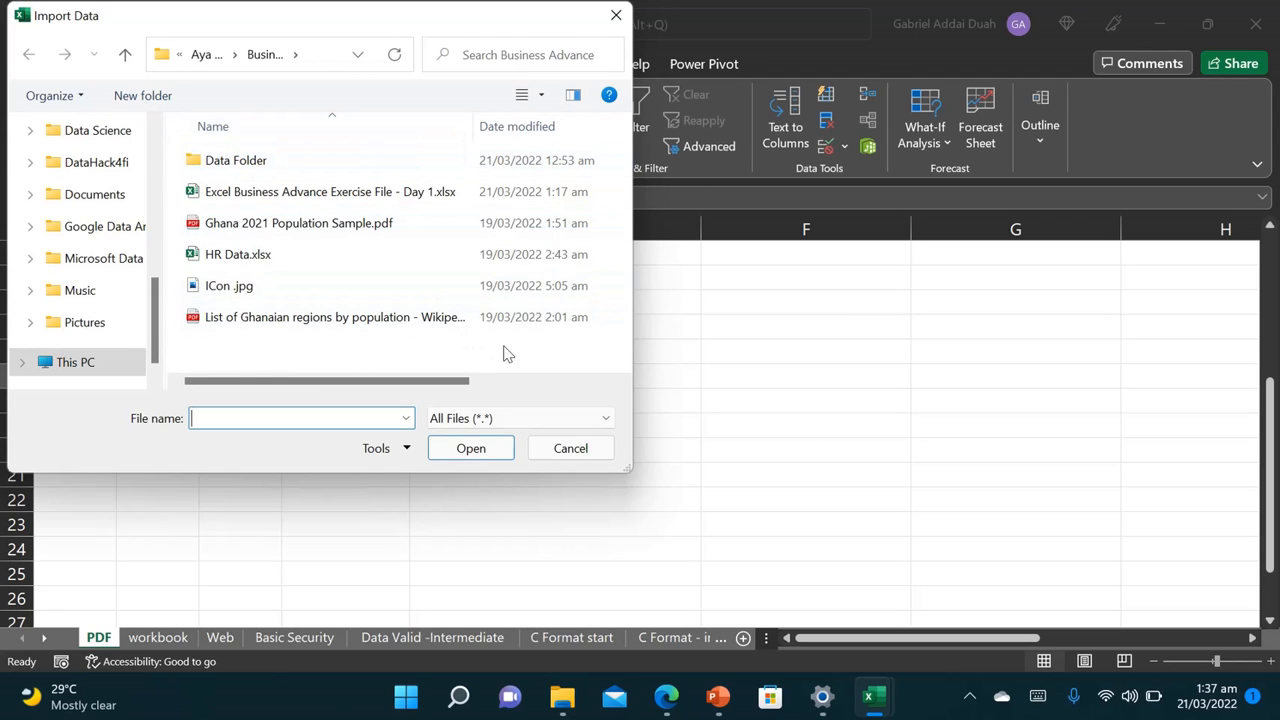
left_click(368, 324)
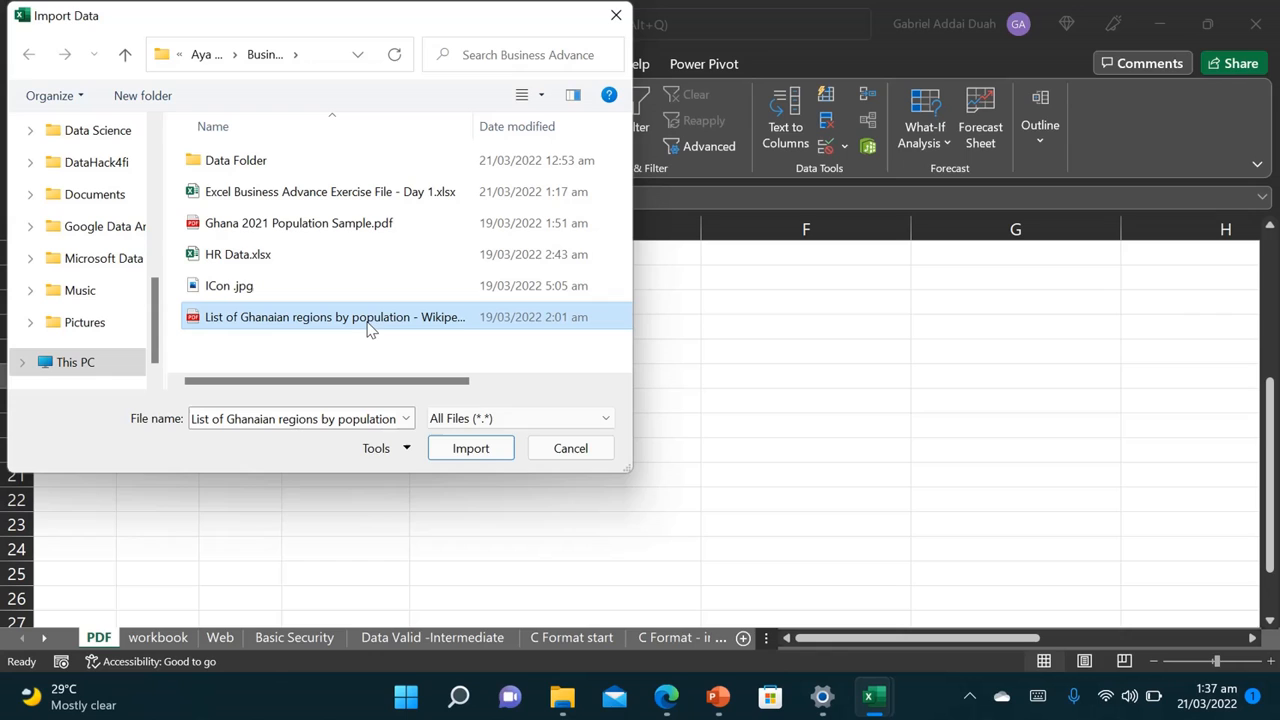
Step: Import the PDF, compare Table001, Page001 and Page002 previews, then load Table001 (Page 1)
left_click(471, 449)
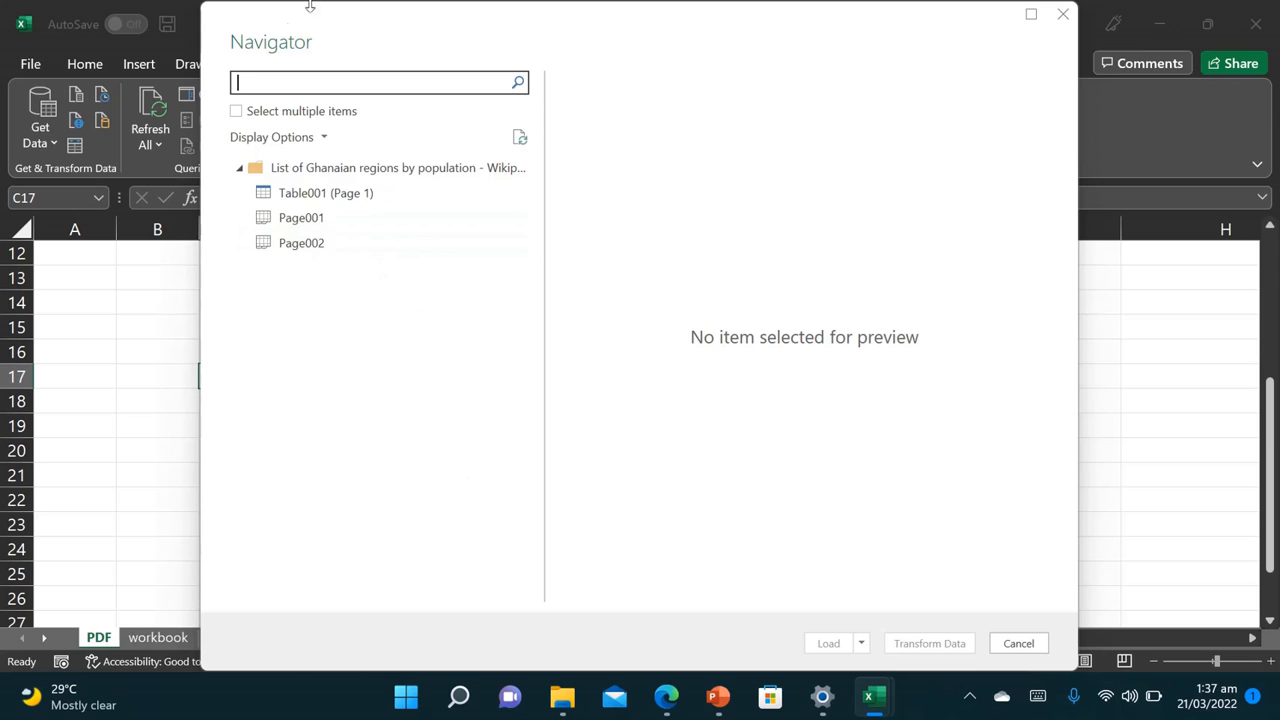
left_click(327, 199)
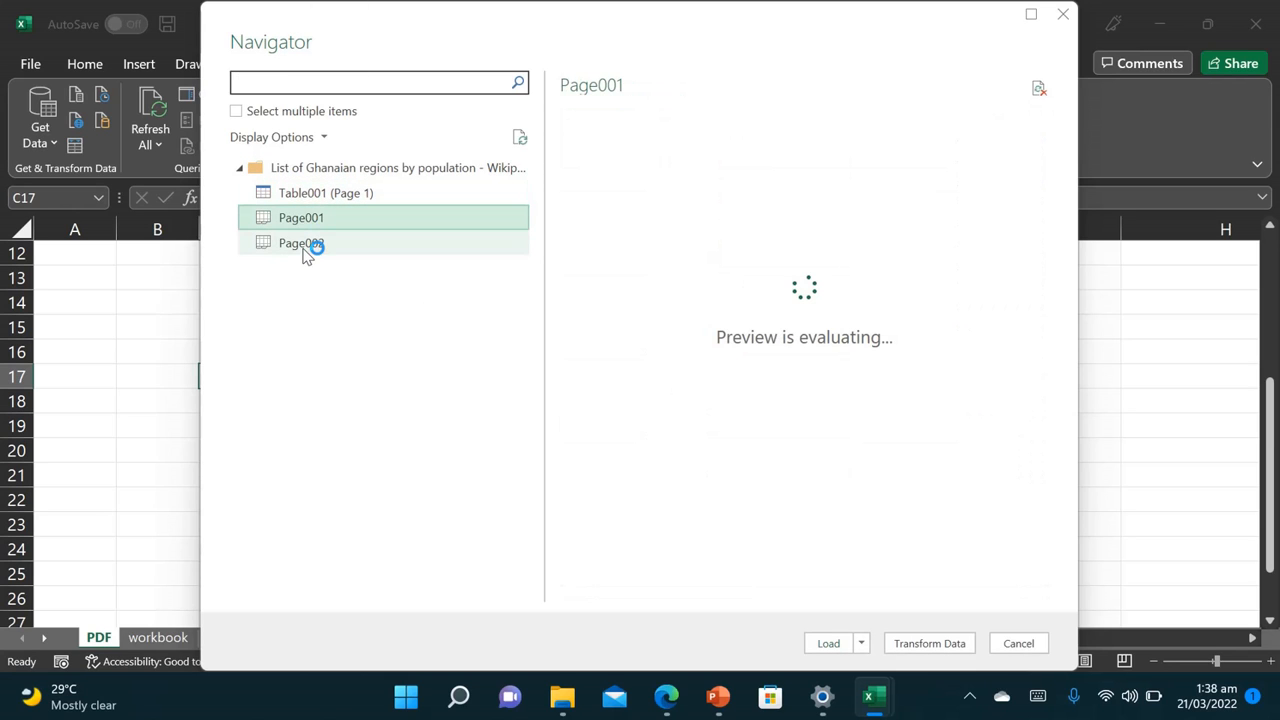
left_click(315, 245)
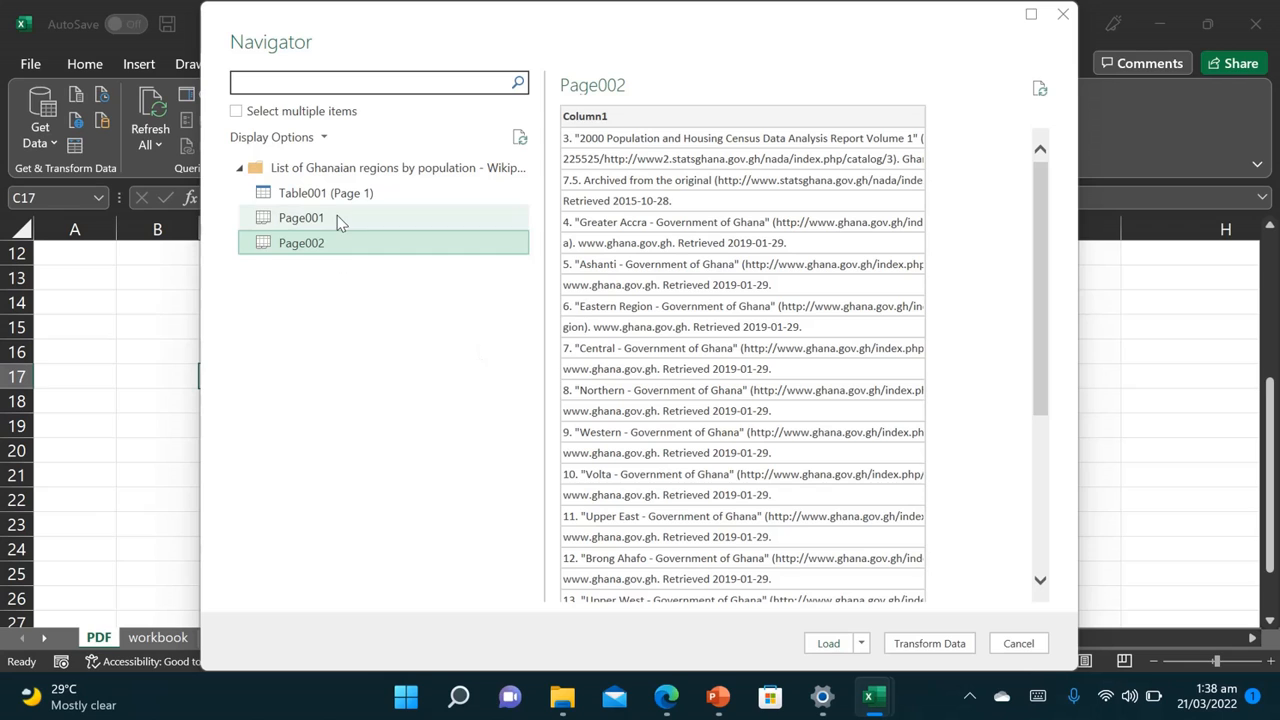
left_click(338, 221)
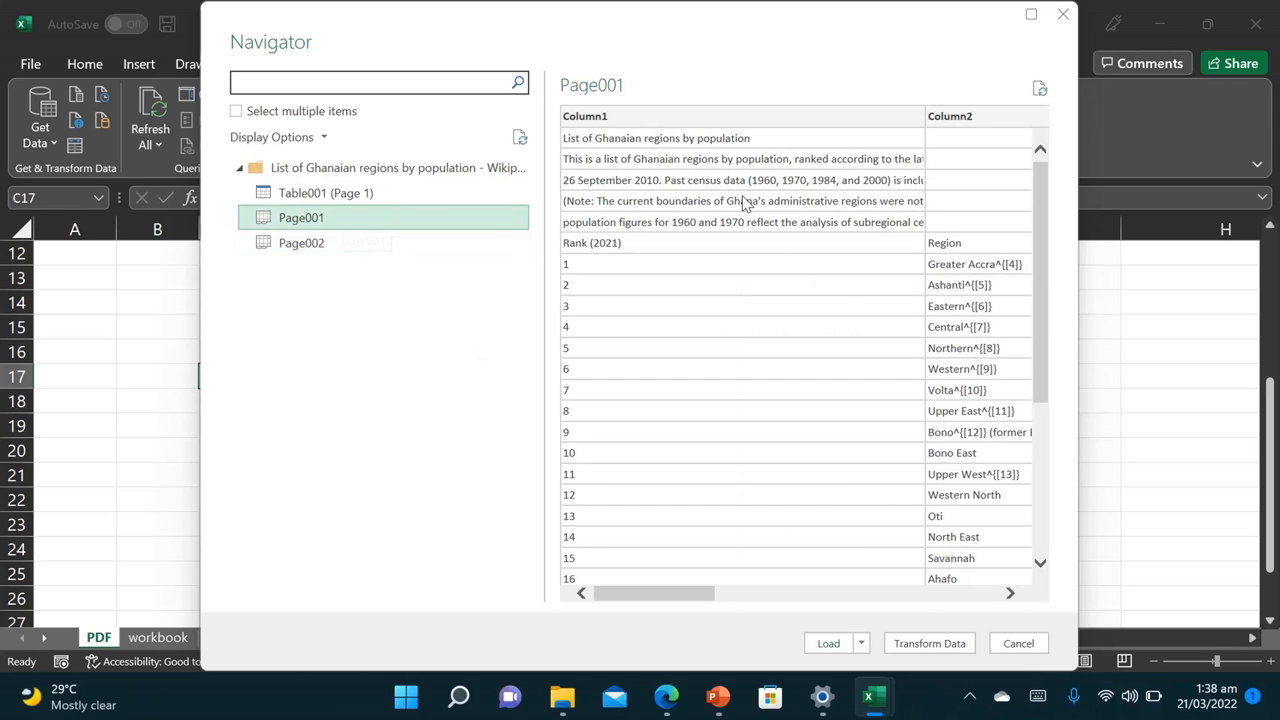
left_click(305, 197)
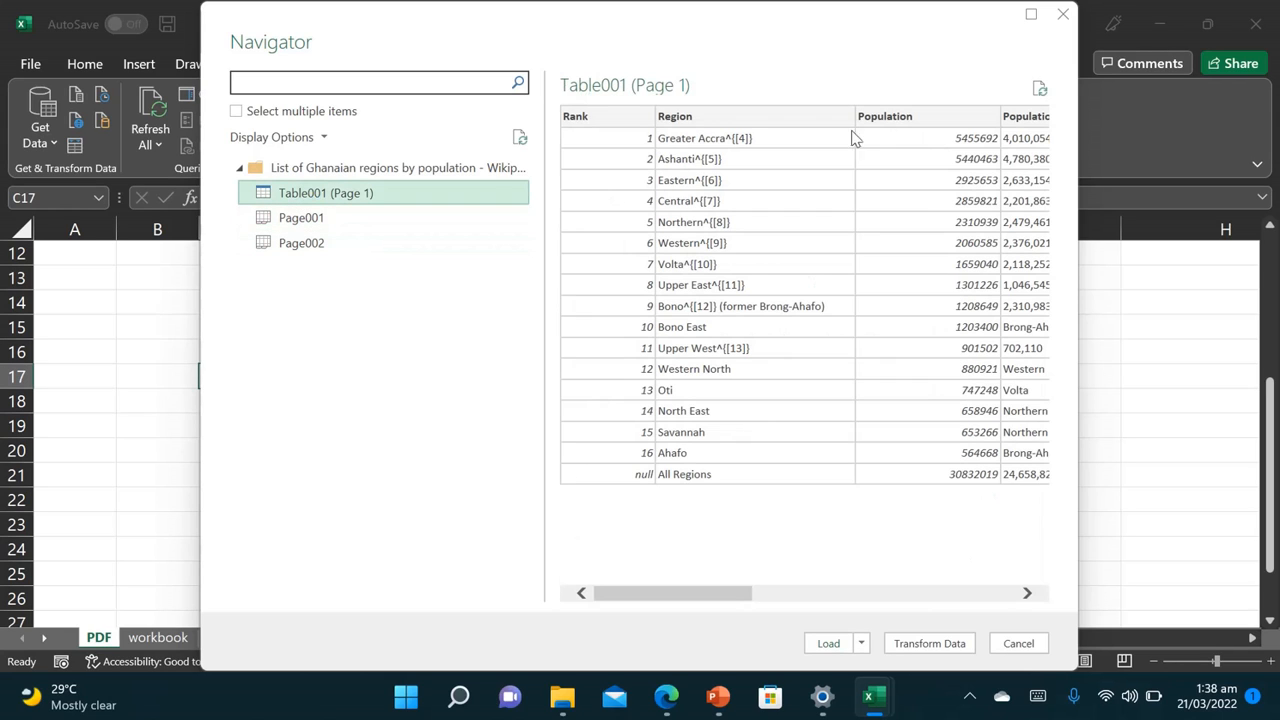
left_click_drag(727, 601, 688, 590)
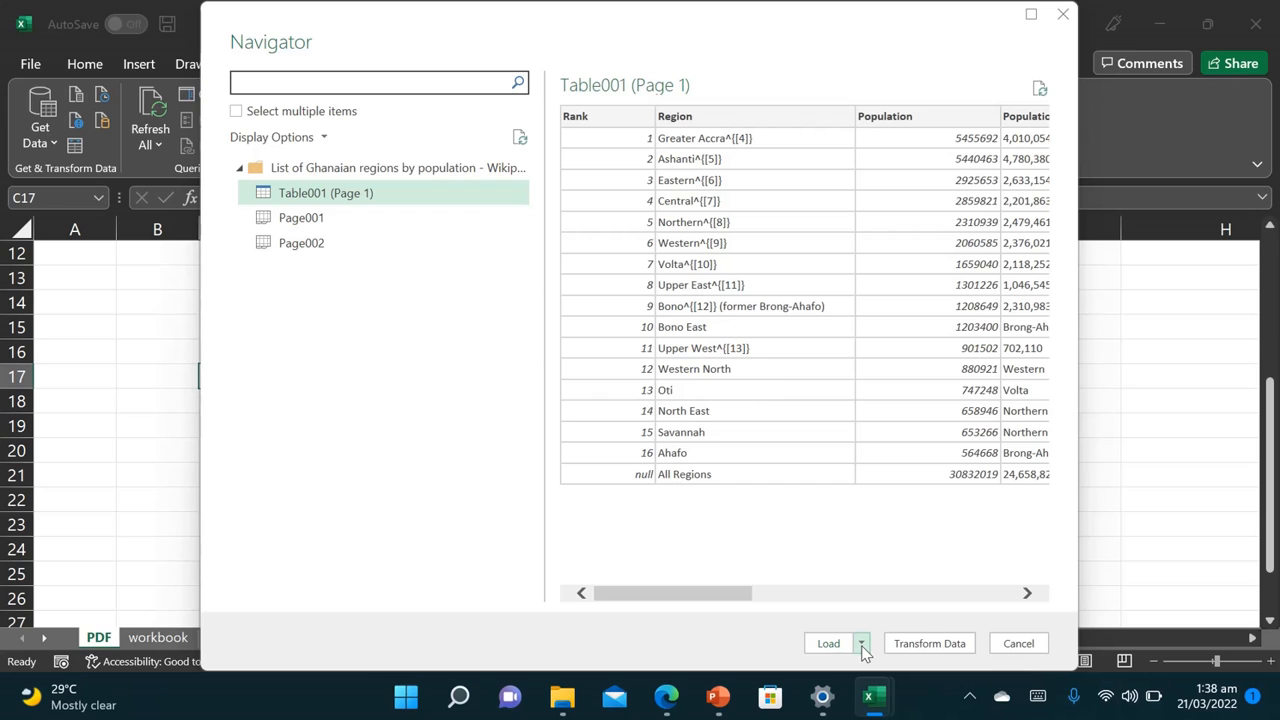
left_click(822, 646)
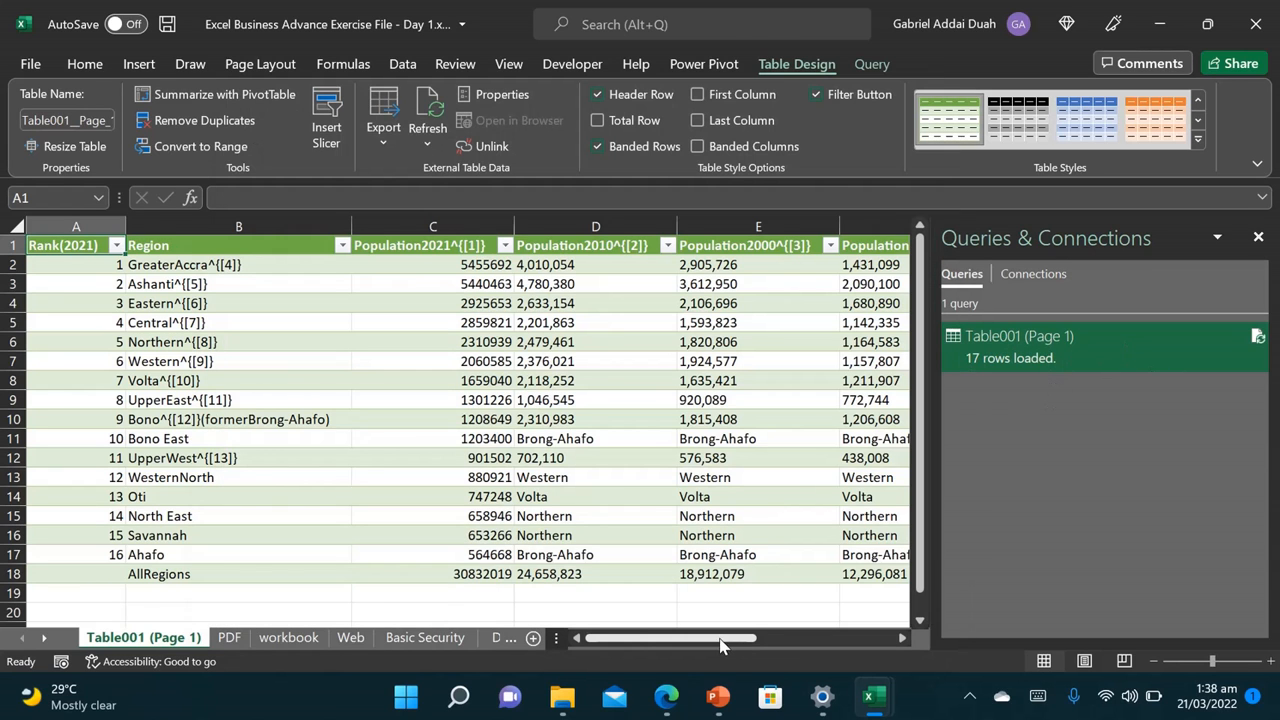
Step: Delete the Table001 query while keeping its imported table, then return to the PDF sheet
mouse_move(722, 640)
left_mouse_down()
mouse_move(860, 654)
mouse_move(724, 652)
left_mouse_up()
left_click(1258, 237)
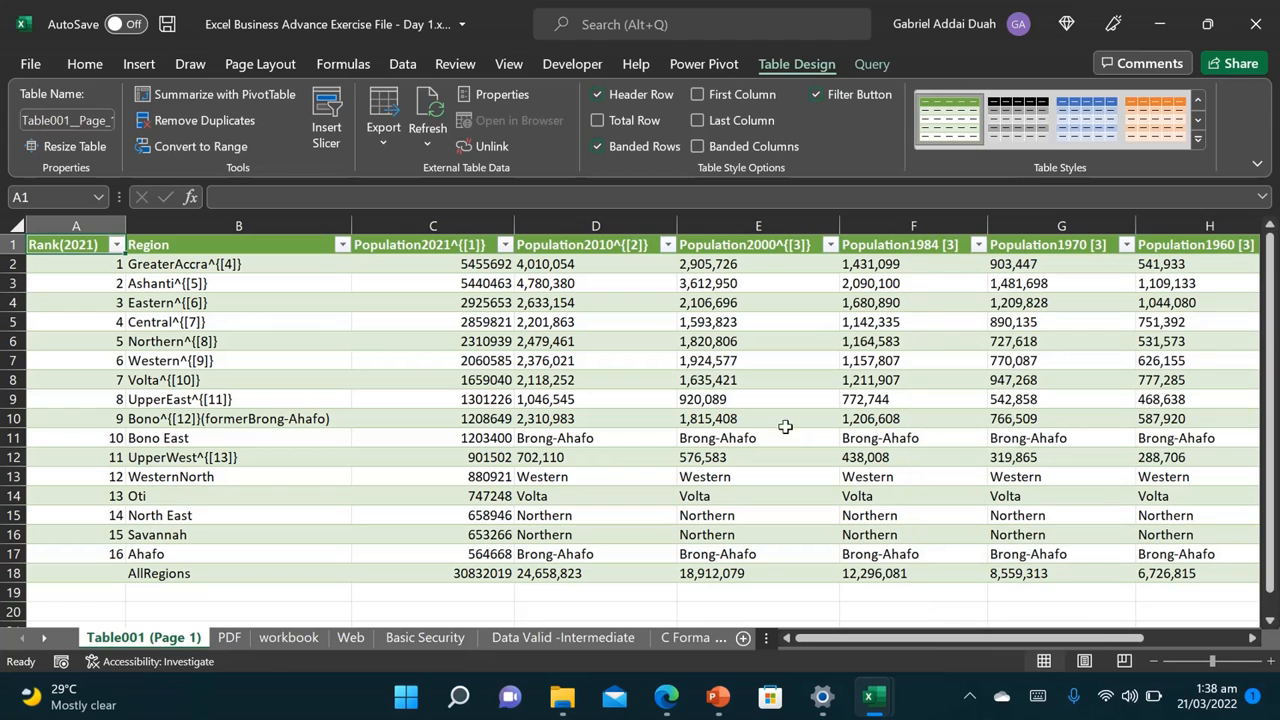
left_click_drag(1272, 340, 1258, 262)
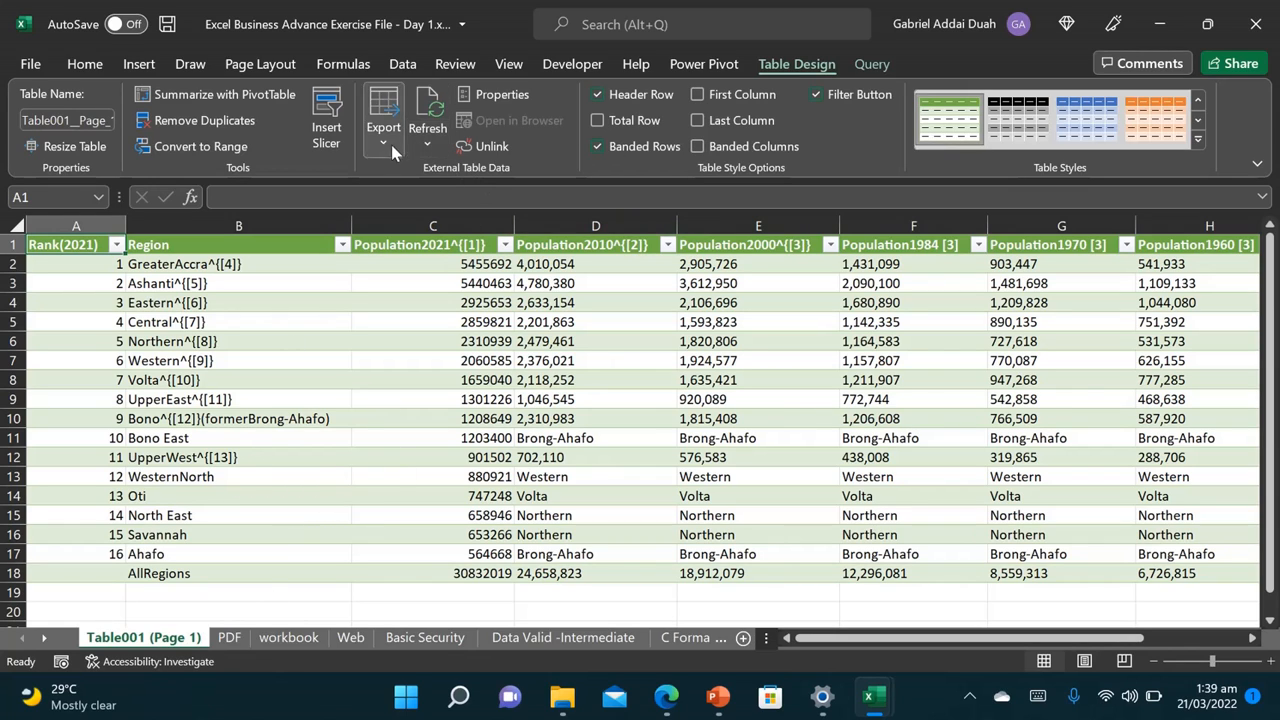
left_click(402, 398)
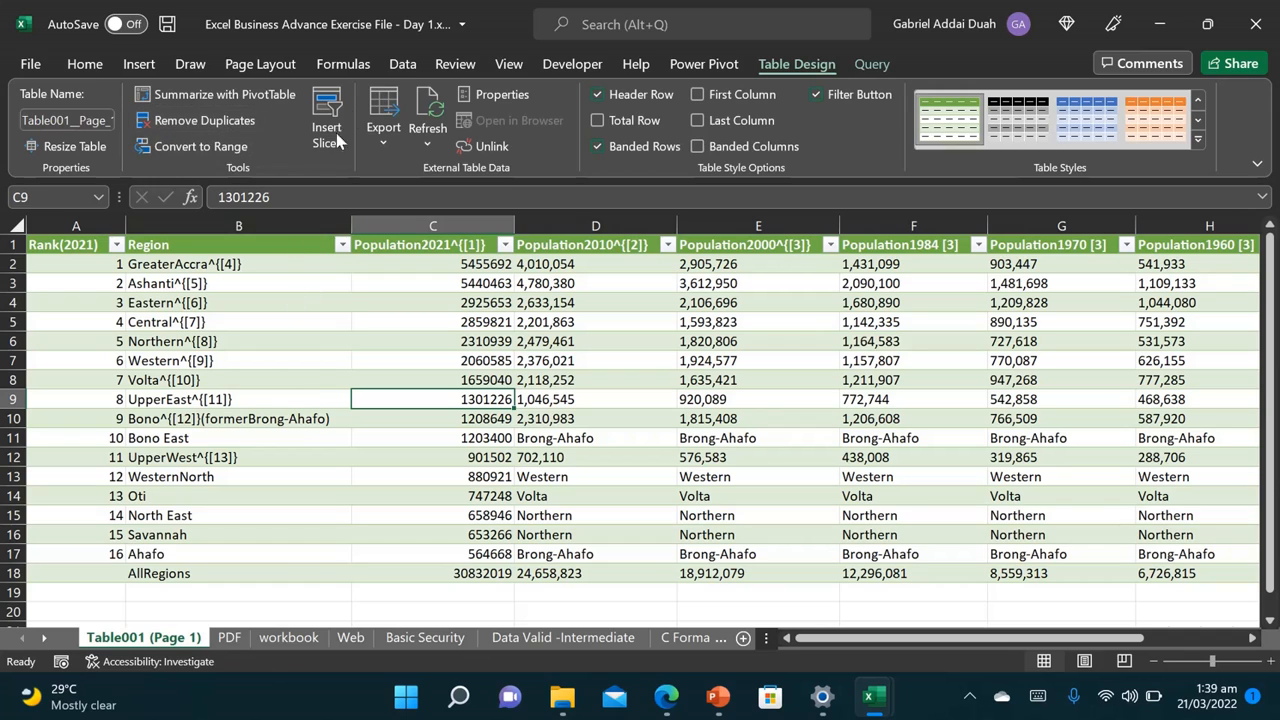
left_click(868, 64)
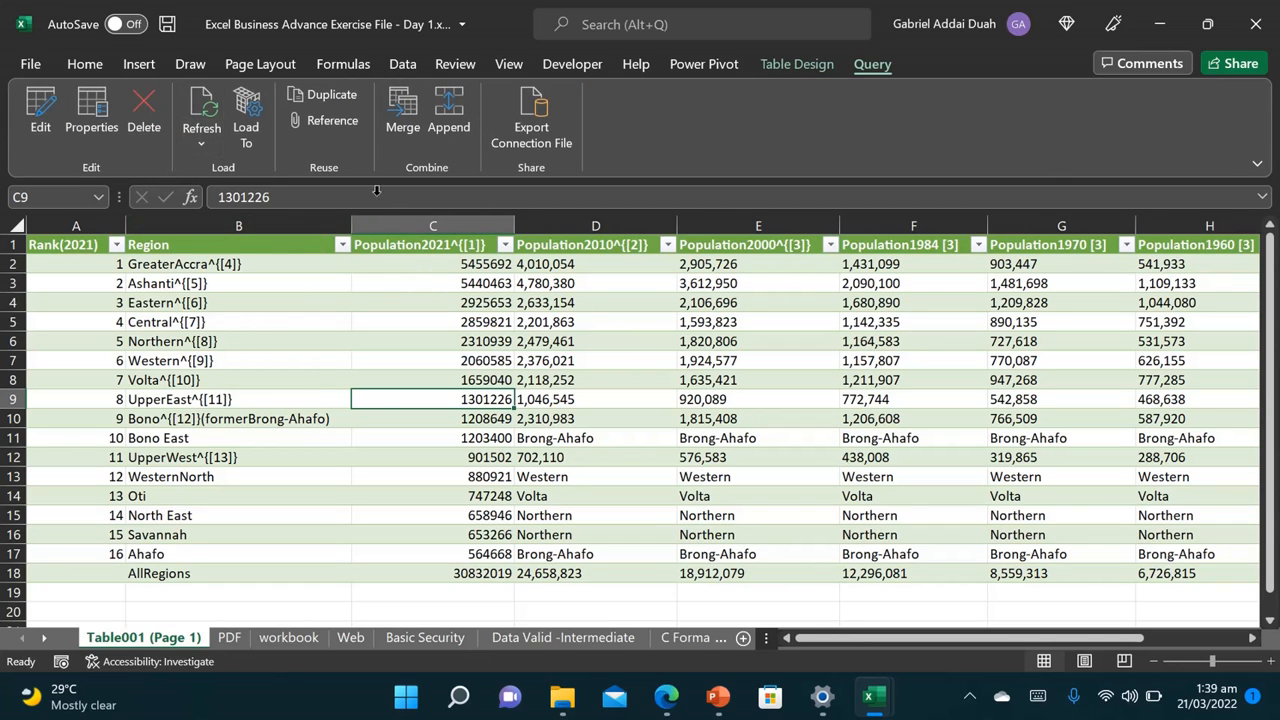
left_click(143, 118)
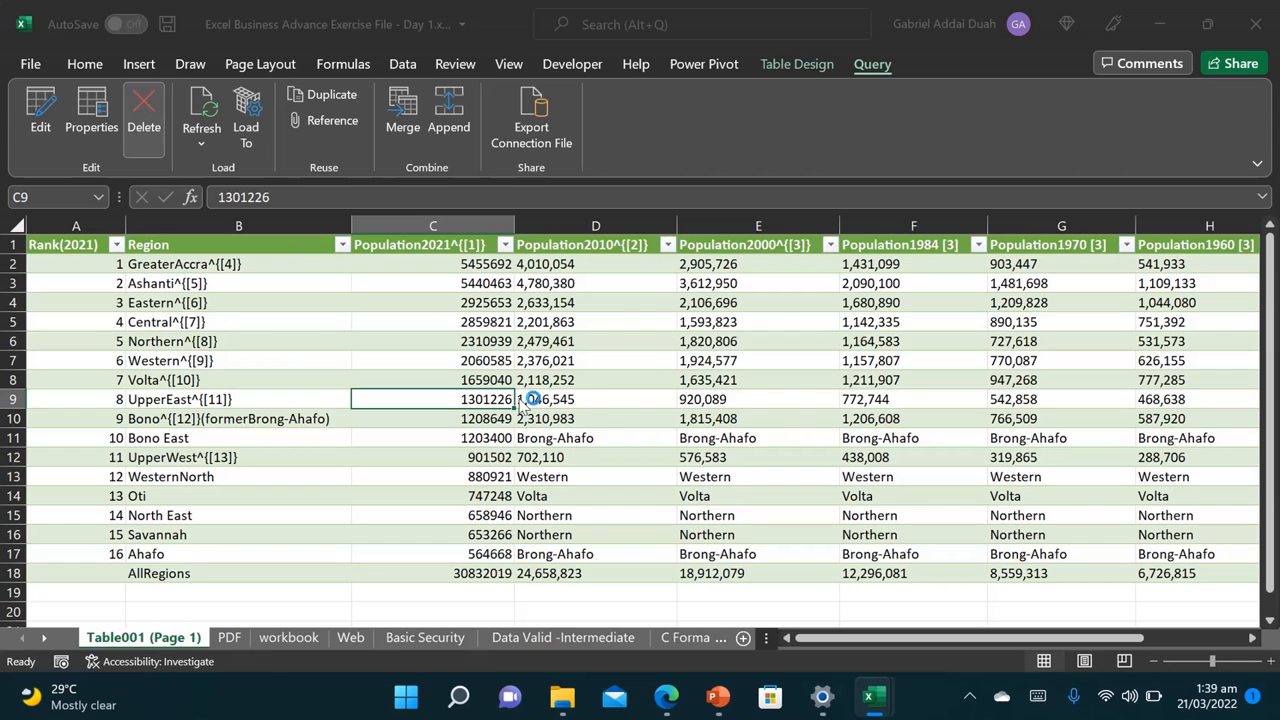
left_click(738, 397)
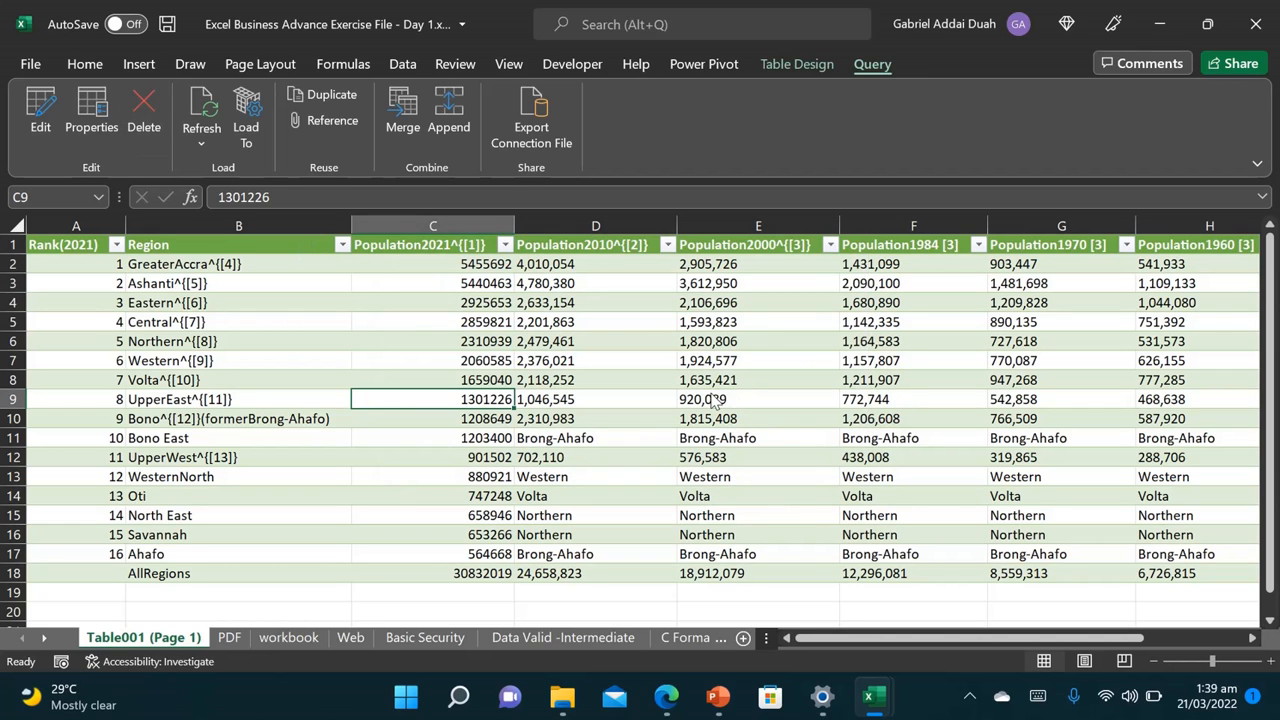
left_click(229, 640)
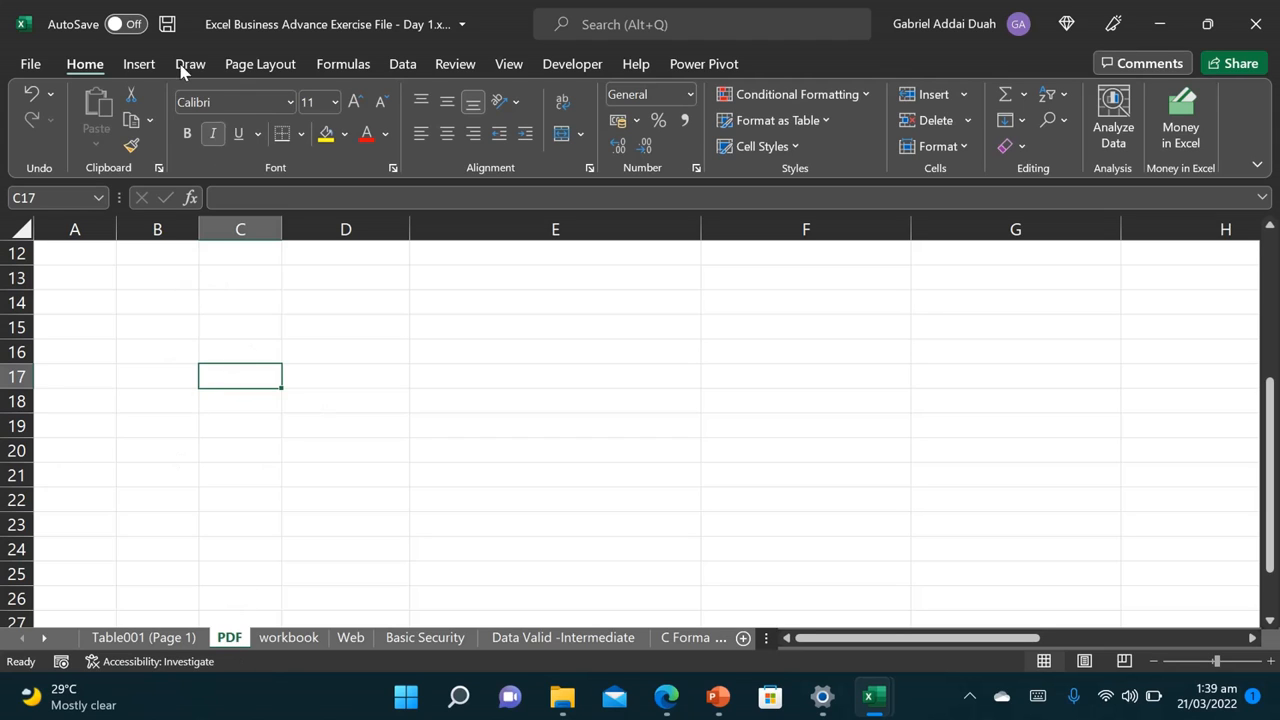
Step: Start a From Folder import of Data Folder, listing the Ghanaian regions PDF
left_click(405, 64)
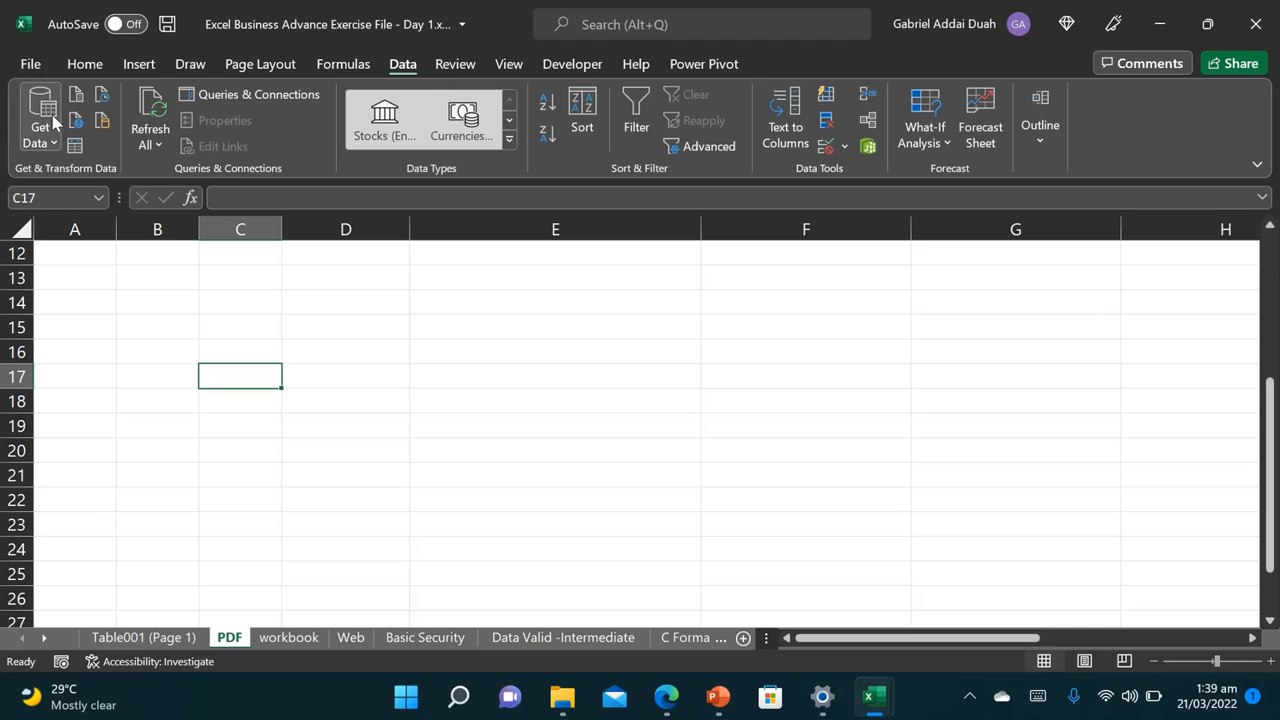
left_click(54, 146)
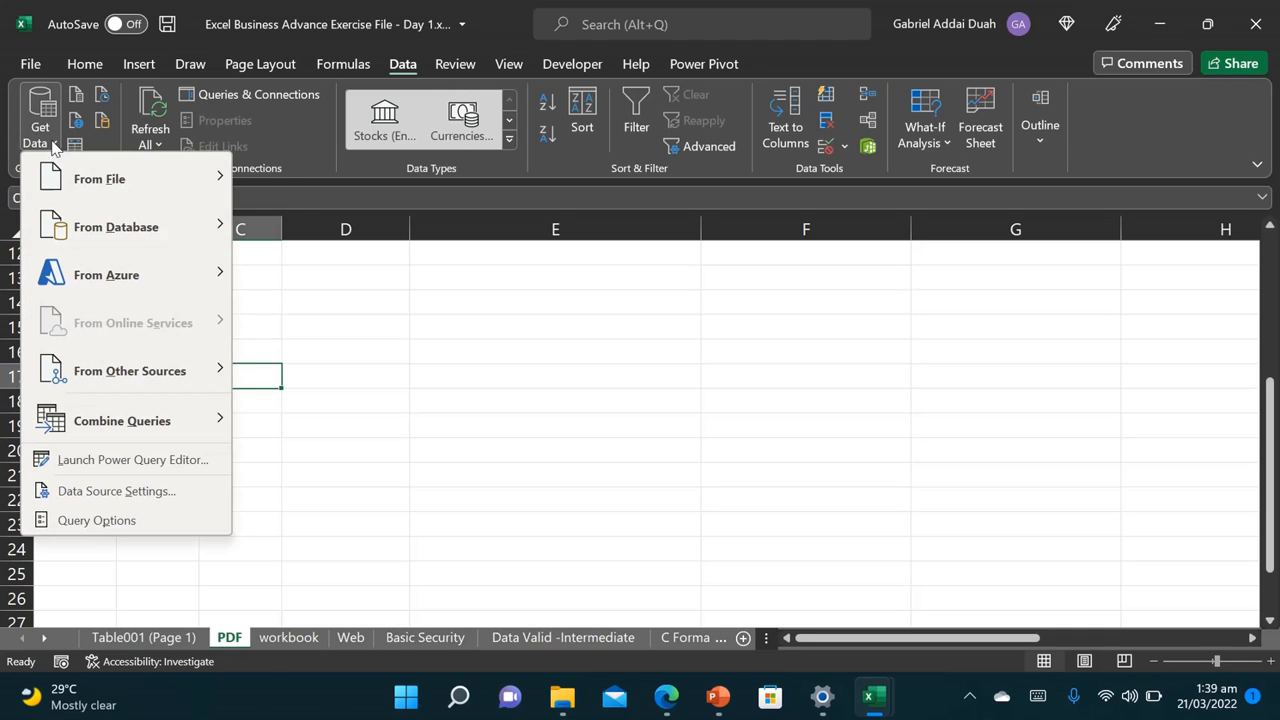
mouse_move(140, 182)
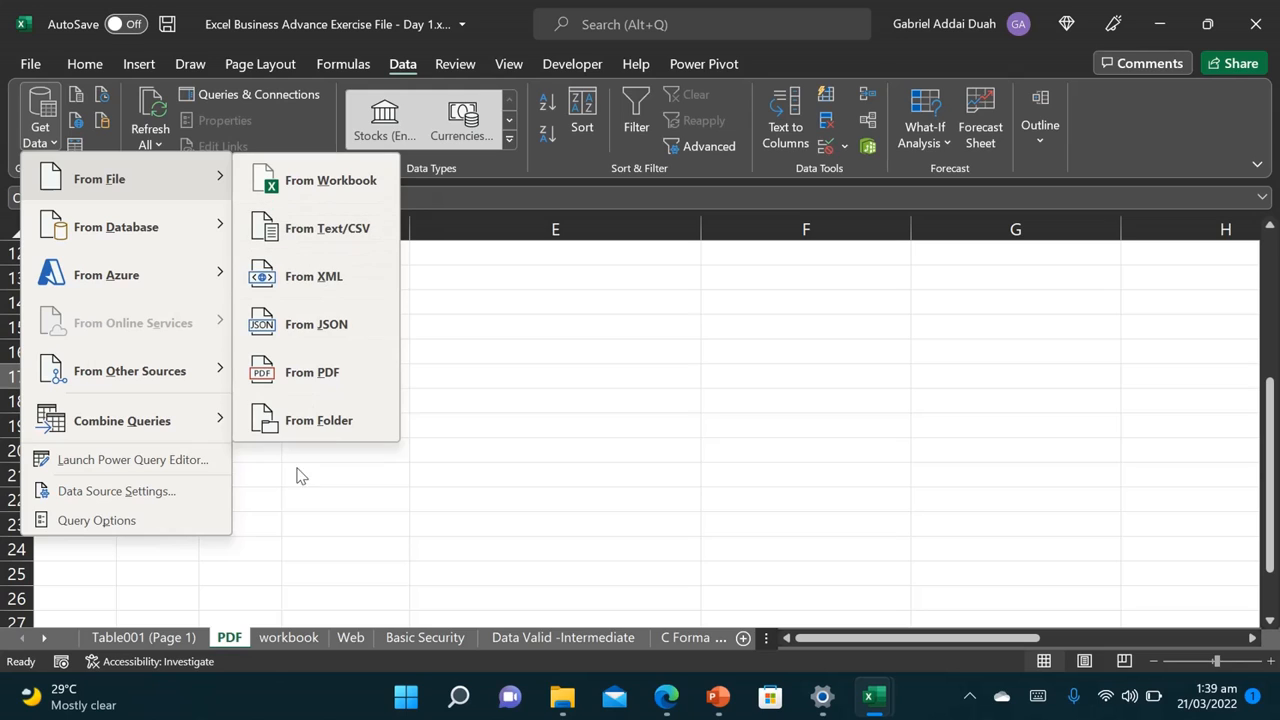
left_click(323, 419)
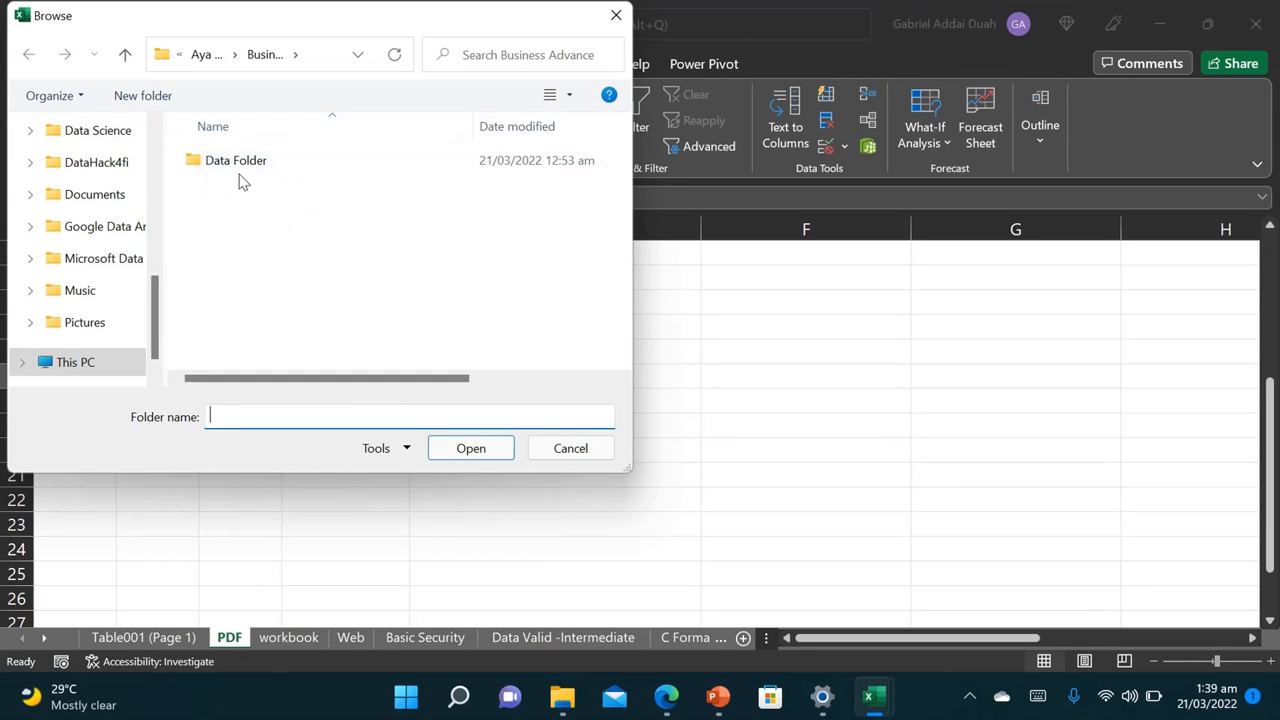
left_click(250, 171)
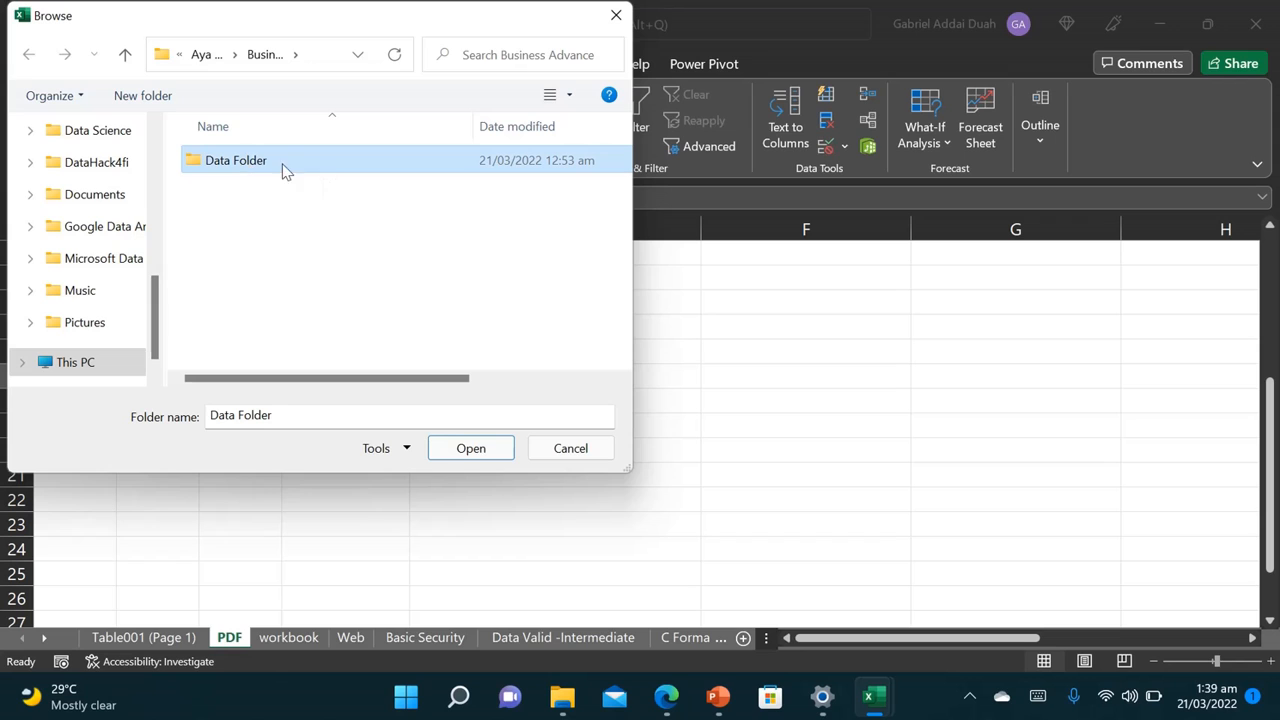
left_click(494, 460)
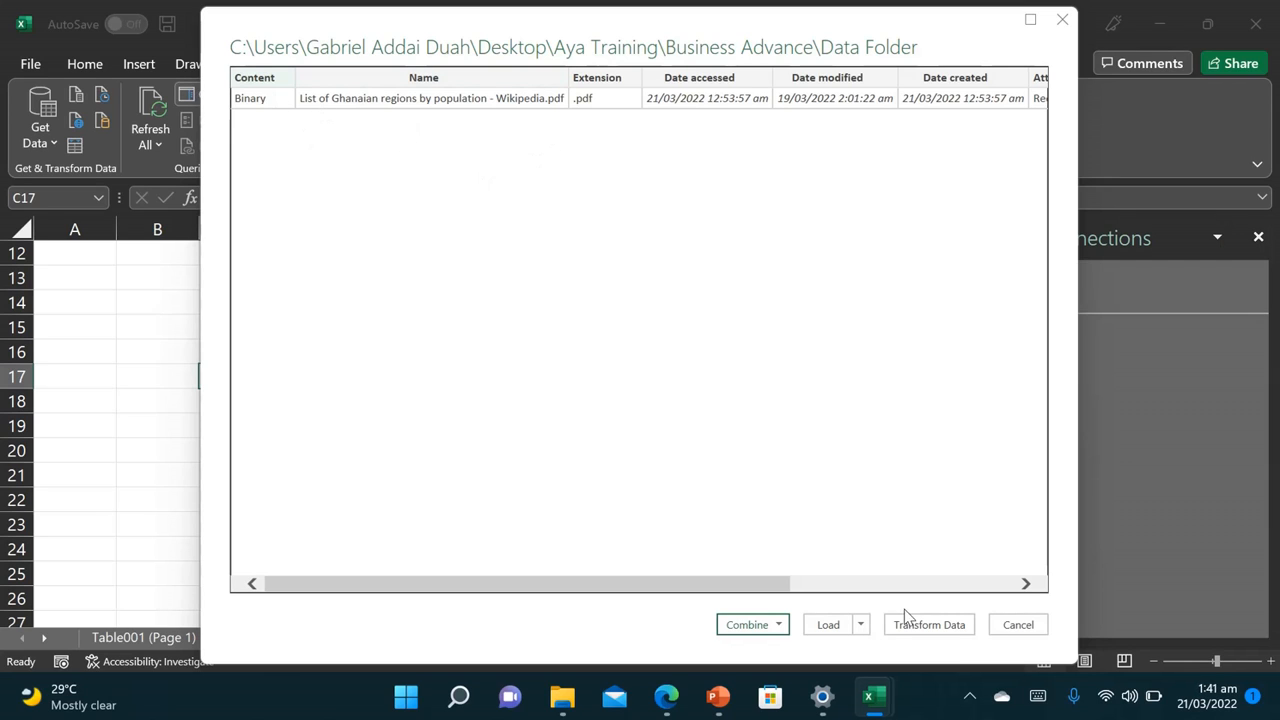
Step: In Power Query, remove every column except Content and start combining its files
left_click(924, 630)
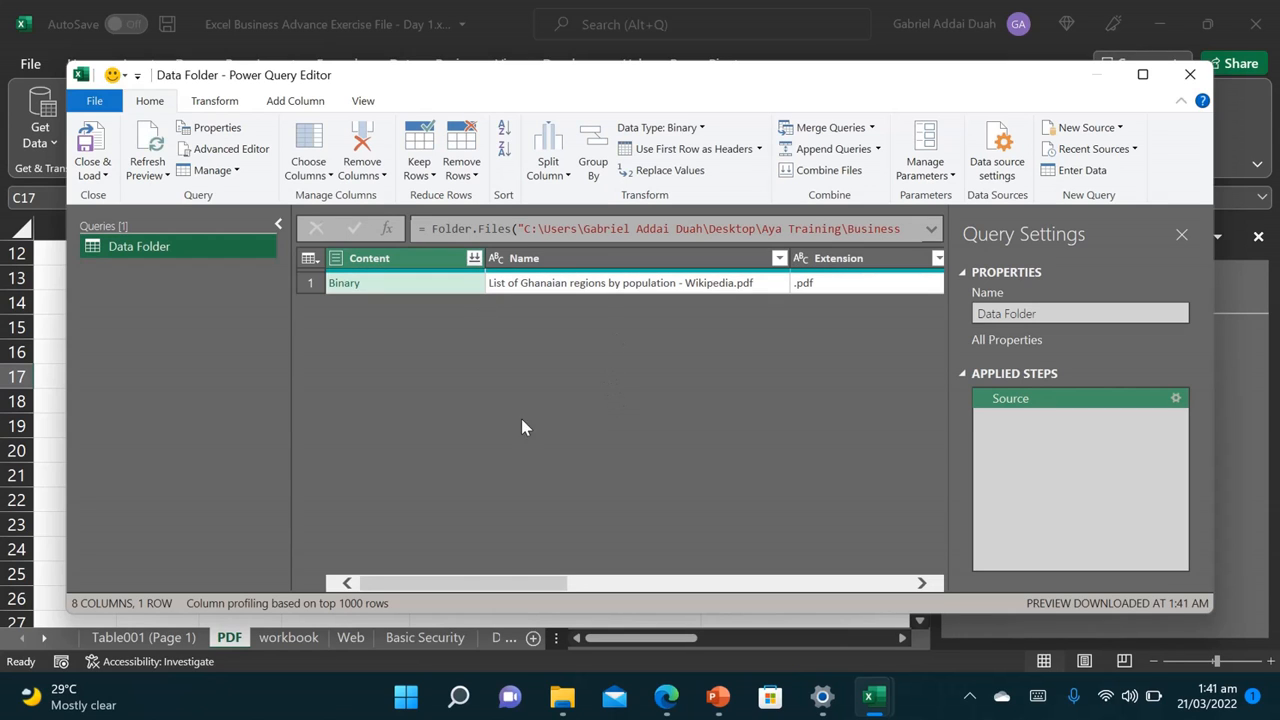
left_click(601, 258)
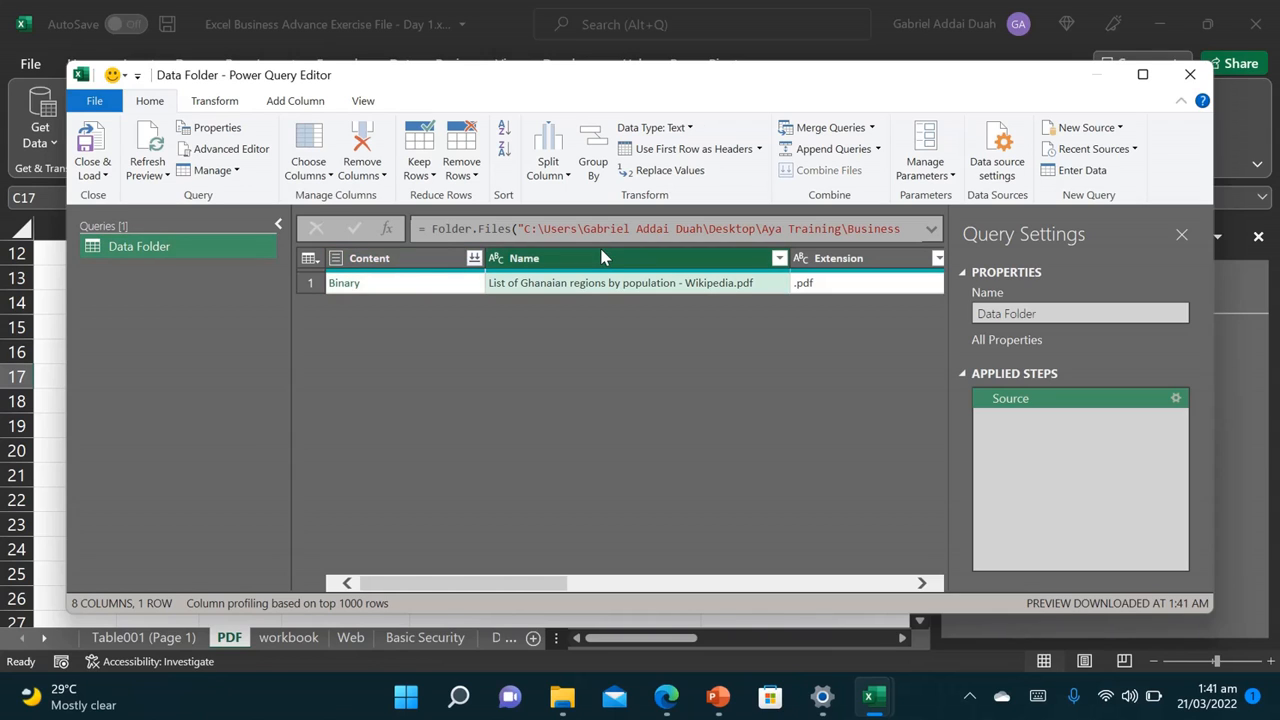
left_click(413, 258)
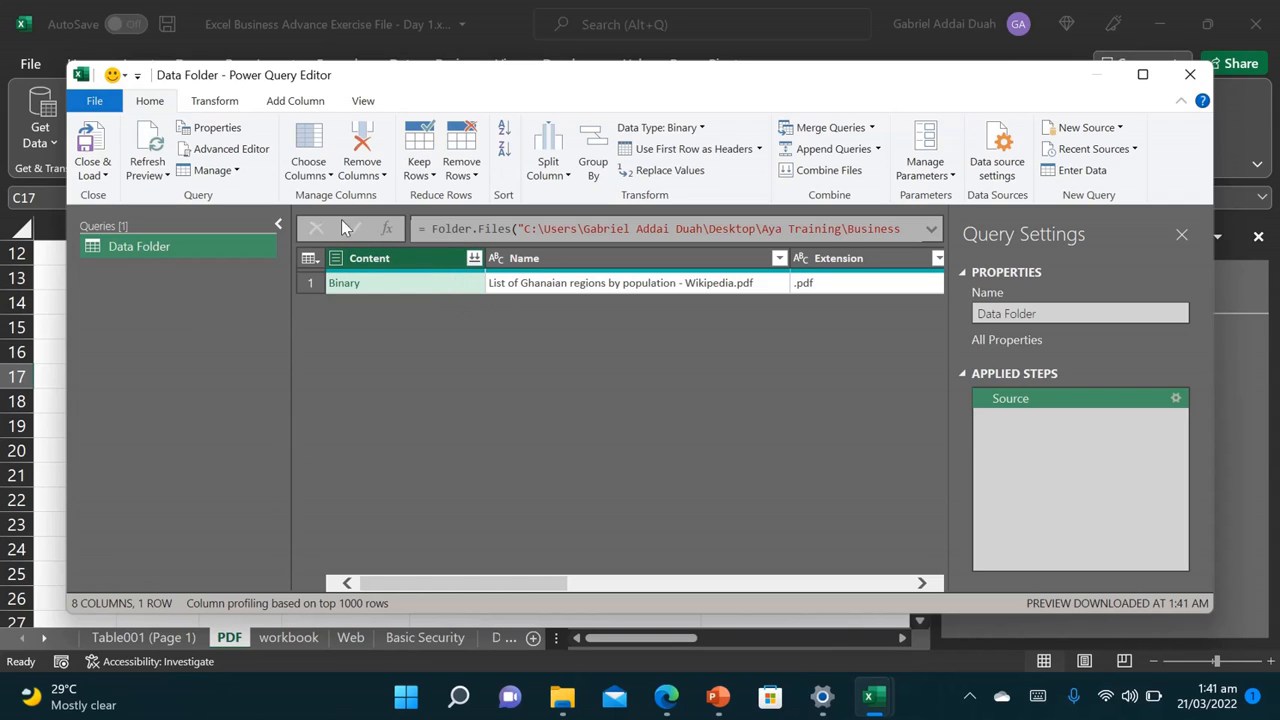
left_click(381, 176)
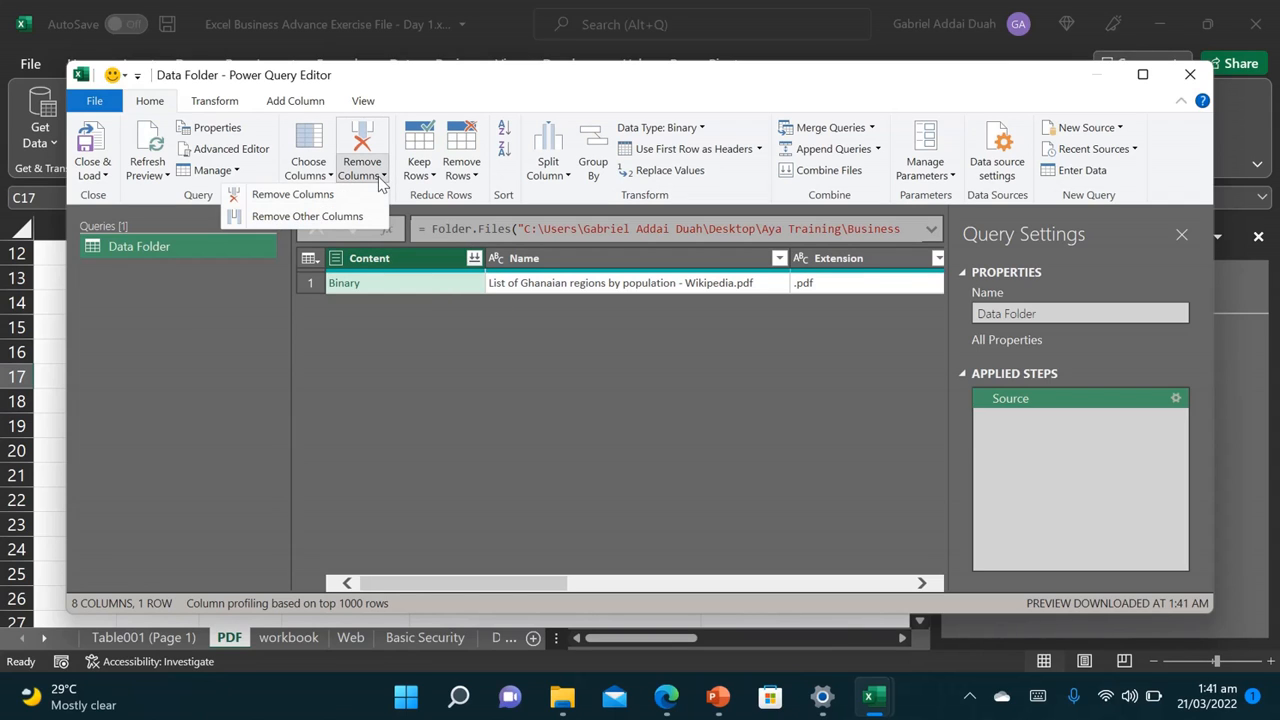
left_click(330, 220)
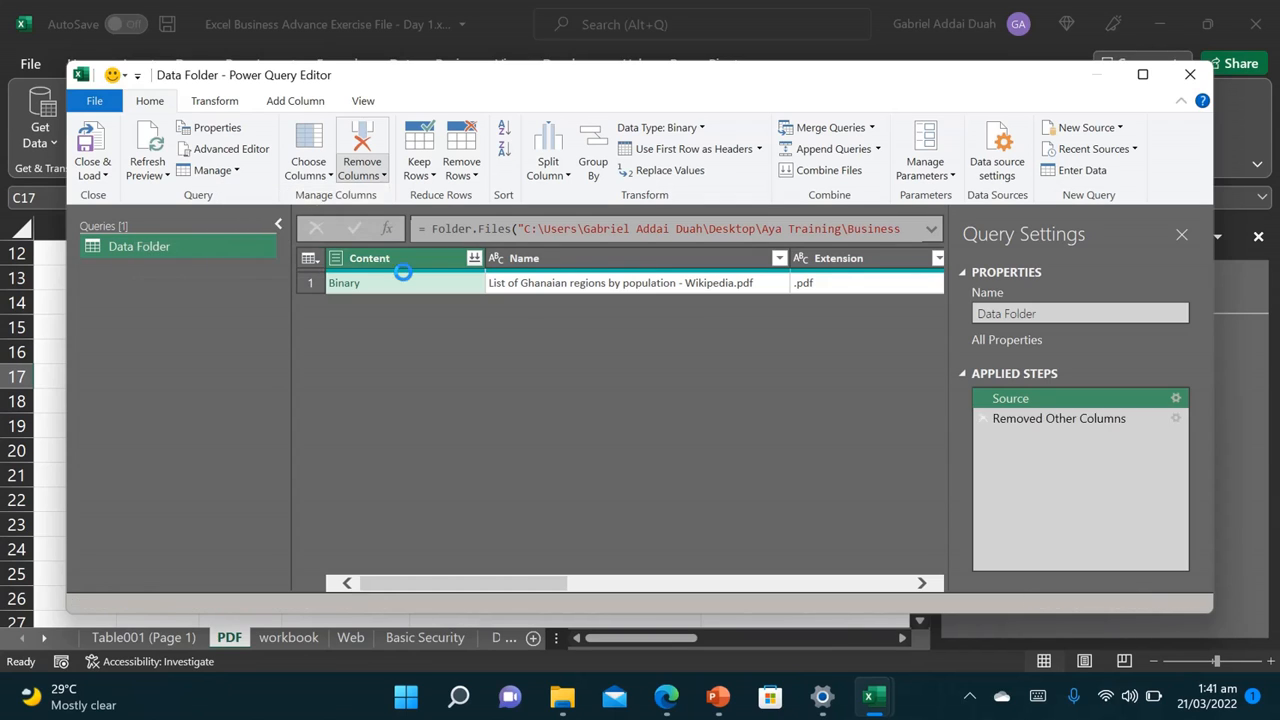
left_click(475, 259)
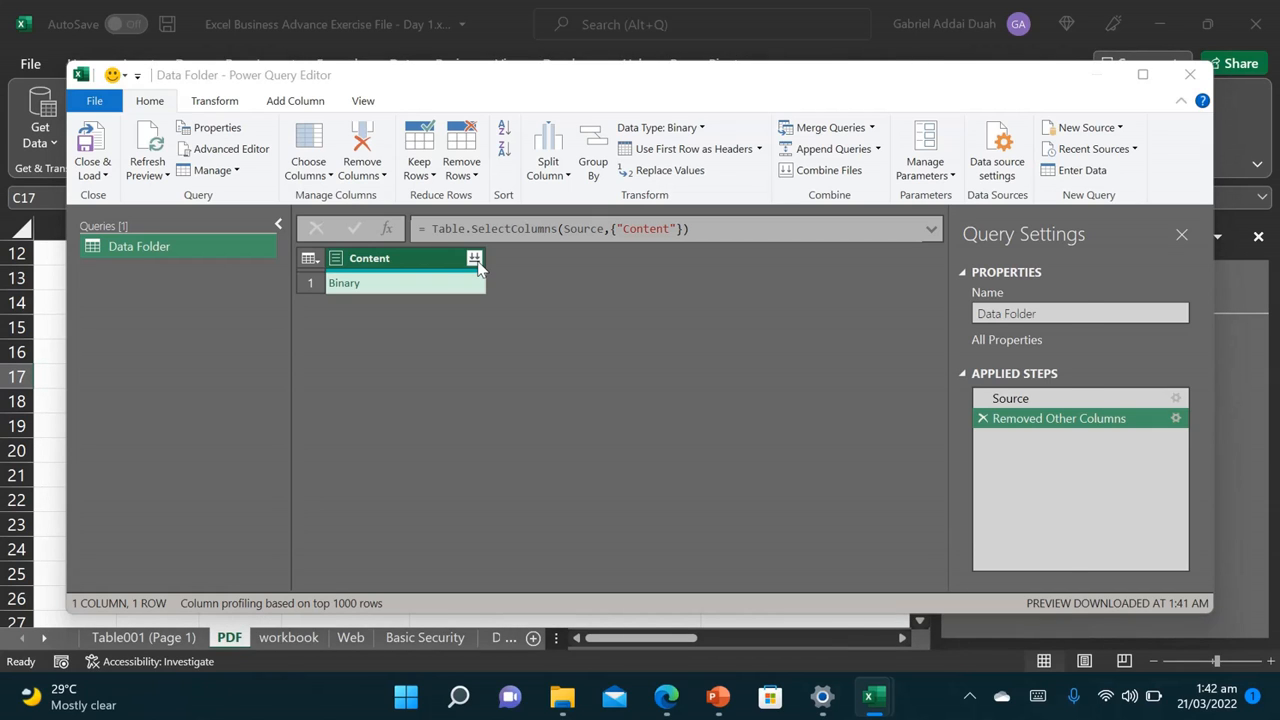
left_click(476, 261)
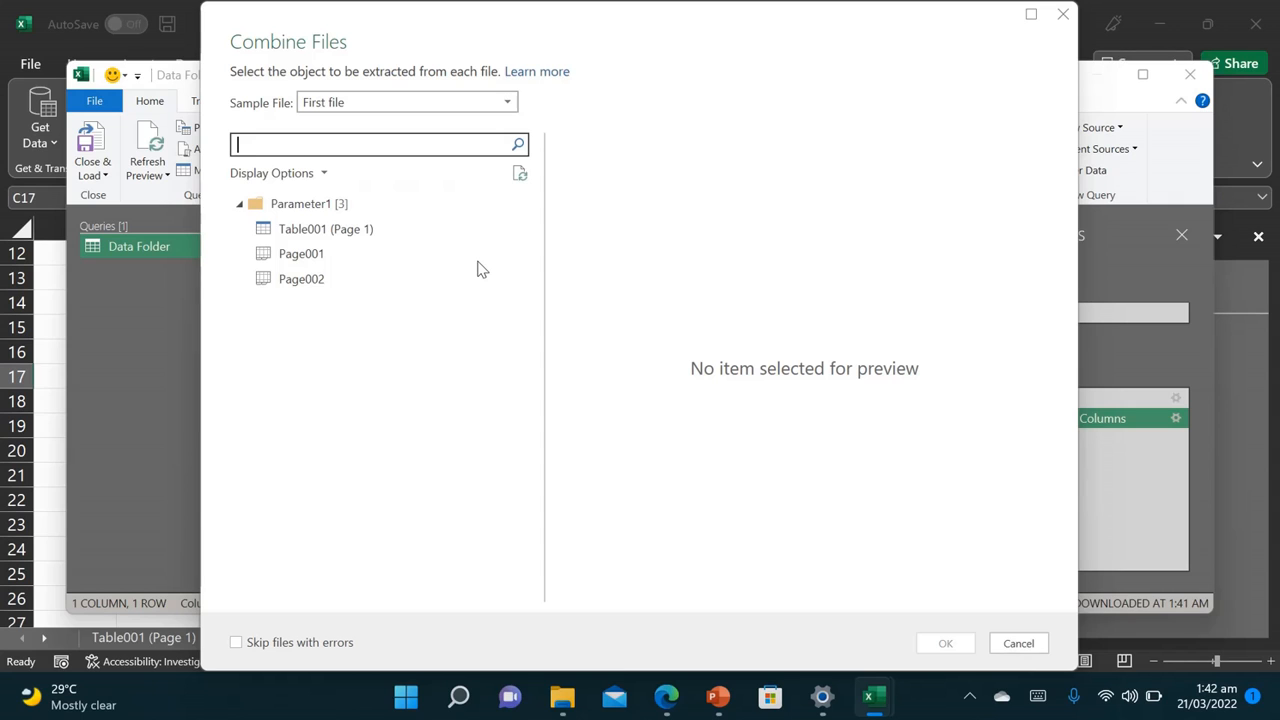
Step: Preview Page002 and Page001, then combine the files using Table001 (Page 1)
left_click(304, 290)
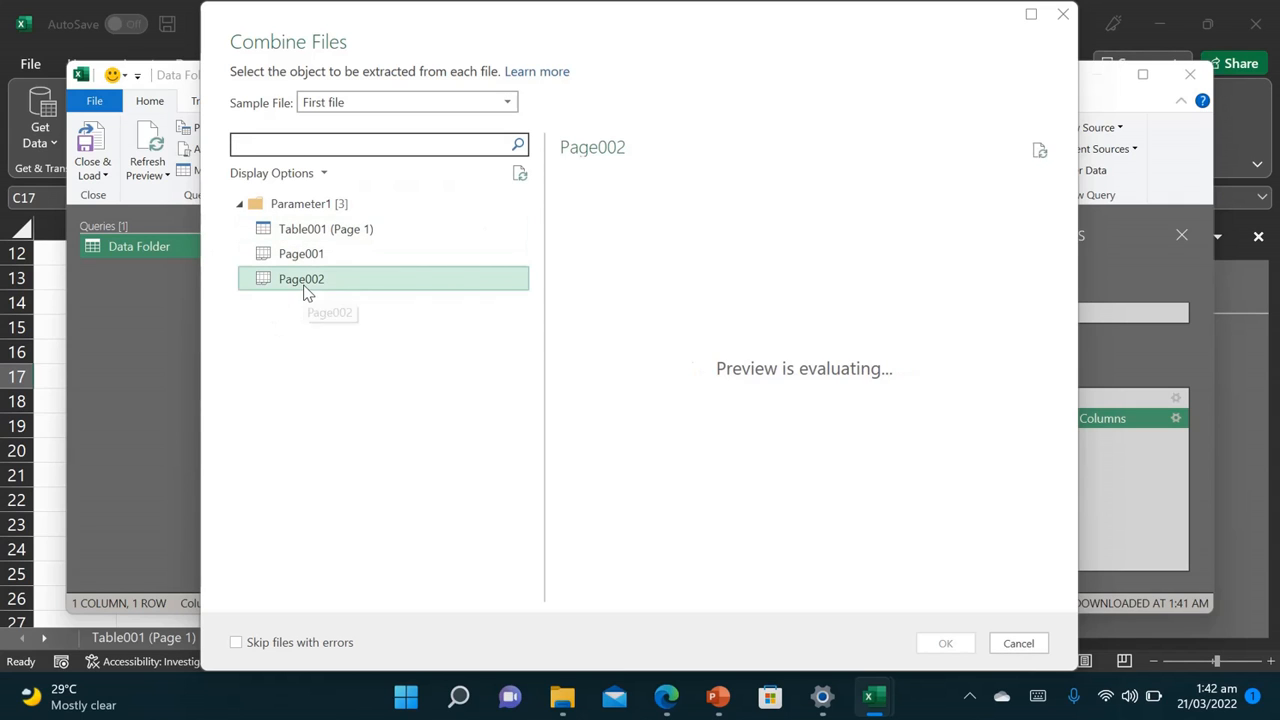
left_click(316, 257)
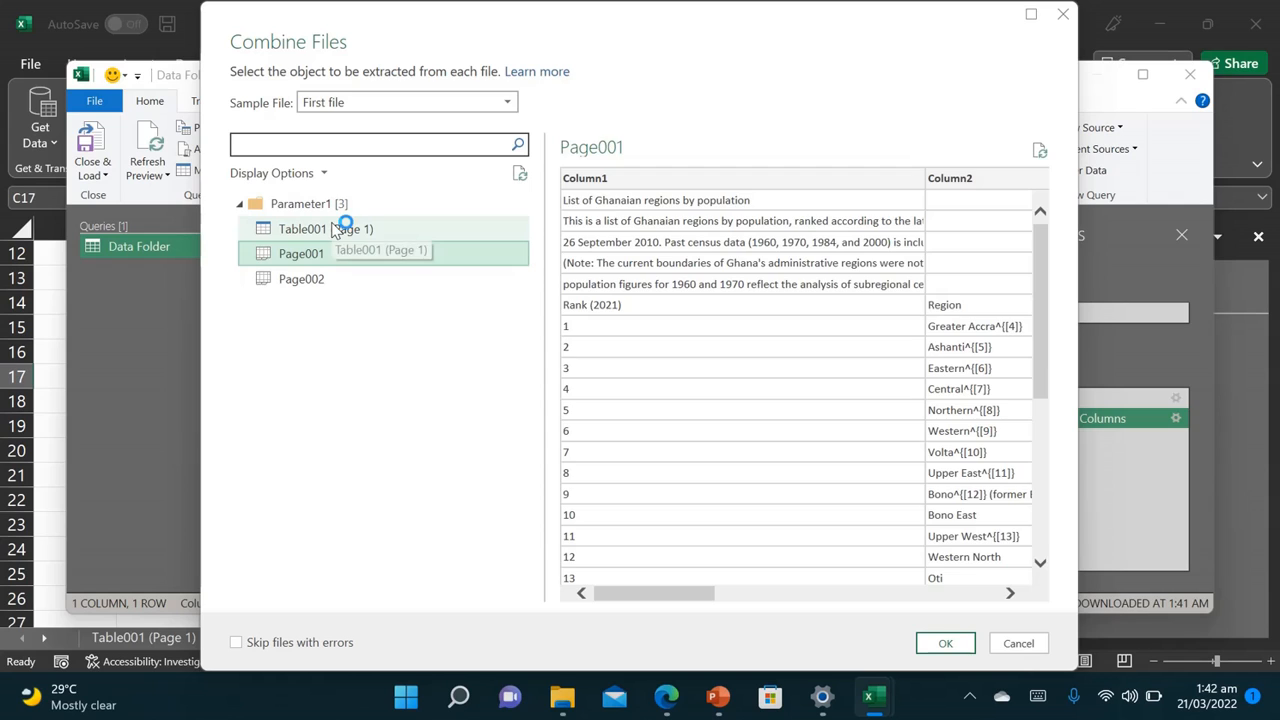
left_click(341, 229)
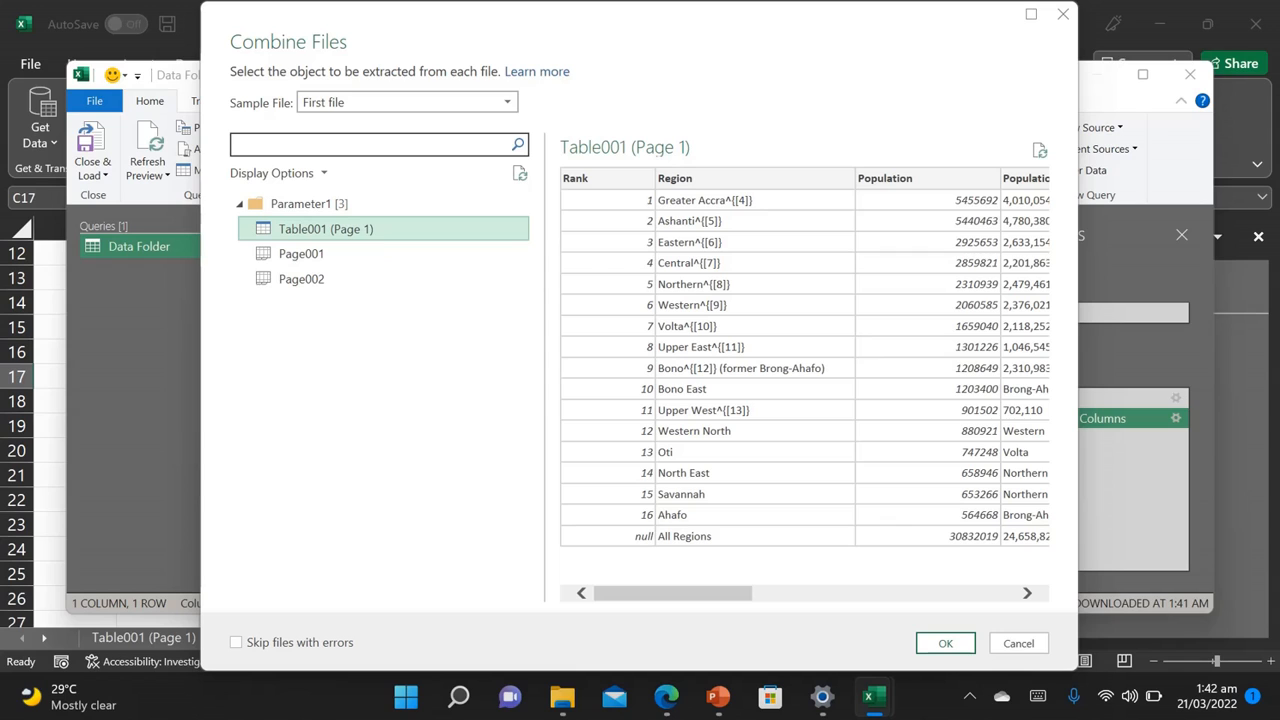
left_click(946, 644)
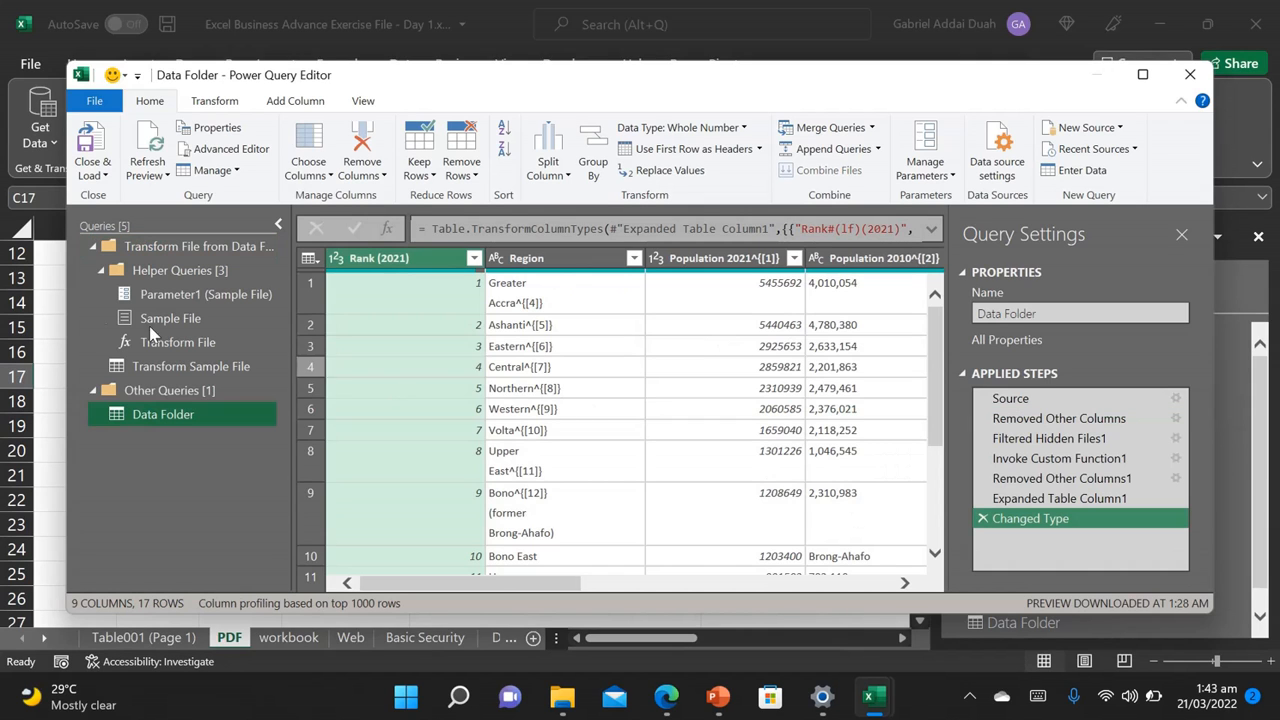
Step: Close & Load the combined query into the Data Folder sheet as the Data_Folder table
left_click(86, 147)
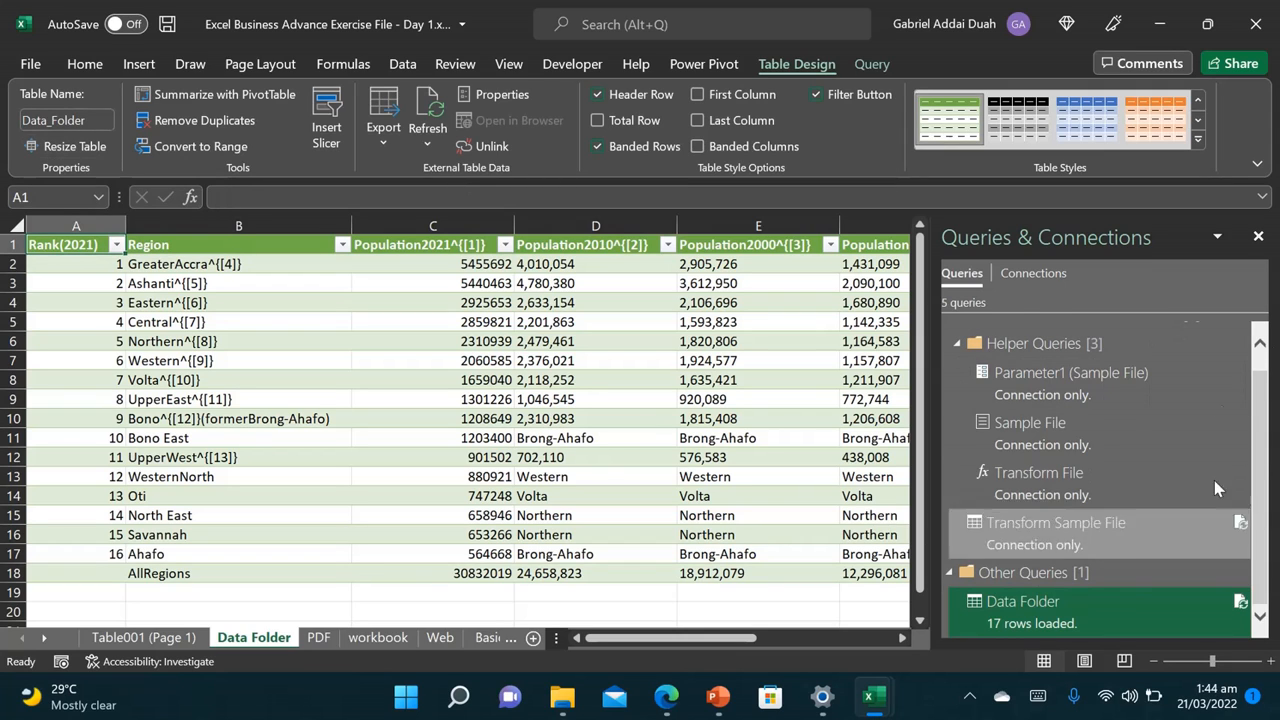
Step: Delete columns D:H, leaving Rank(2021), Region, Population2021 and Percent of total(2021)
left_click(1259, 238)
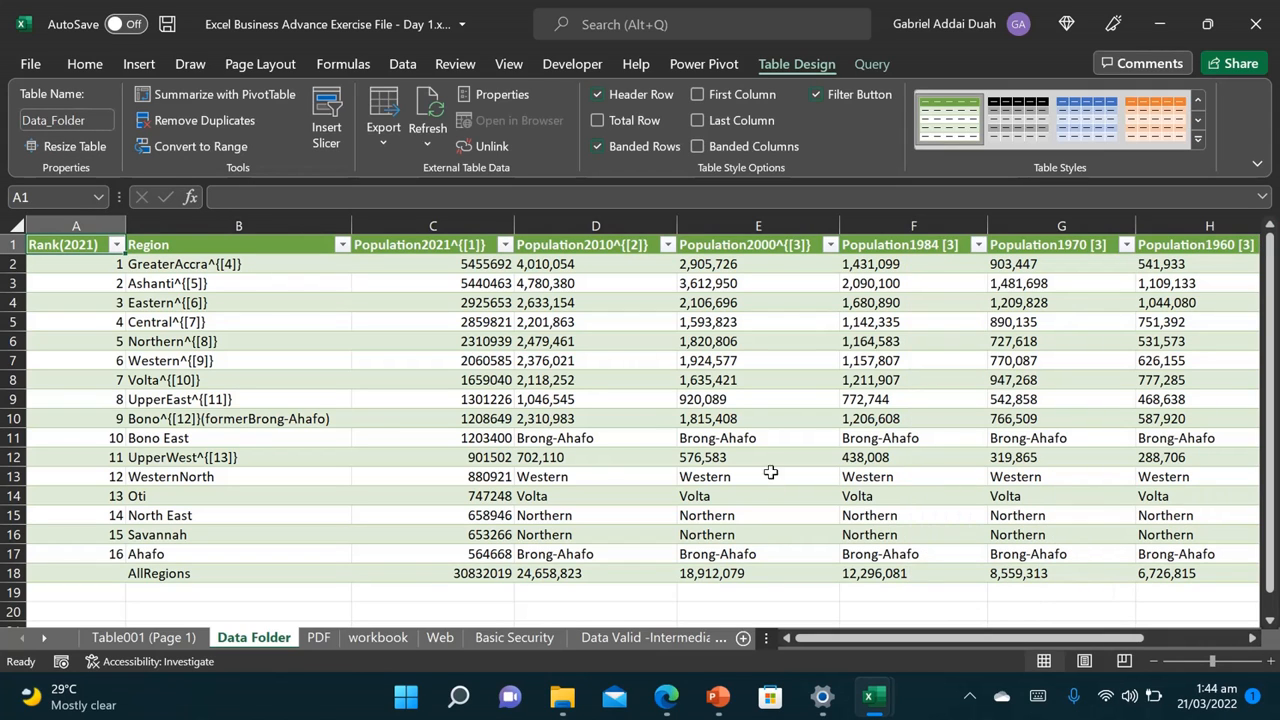
left_click_drag(186, 245, 760, 399)
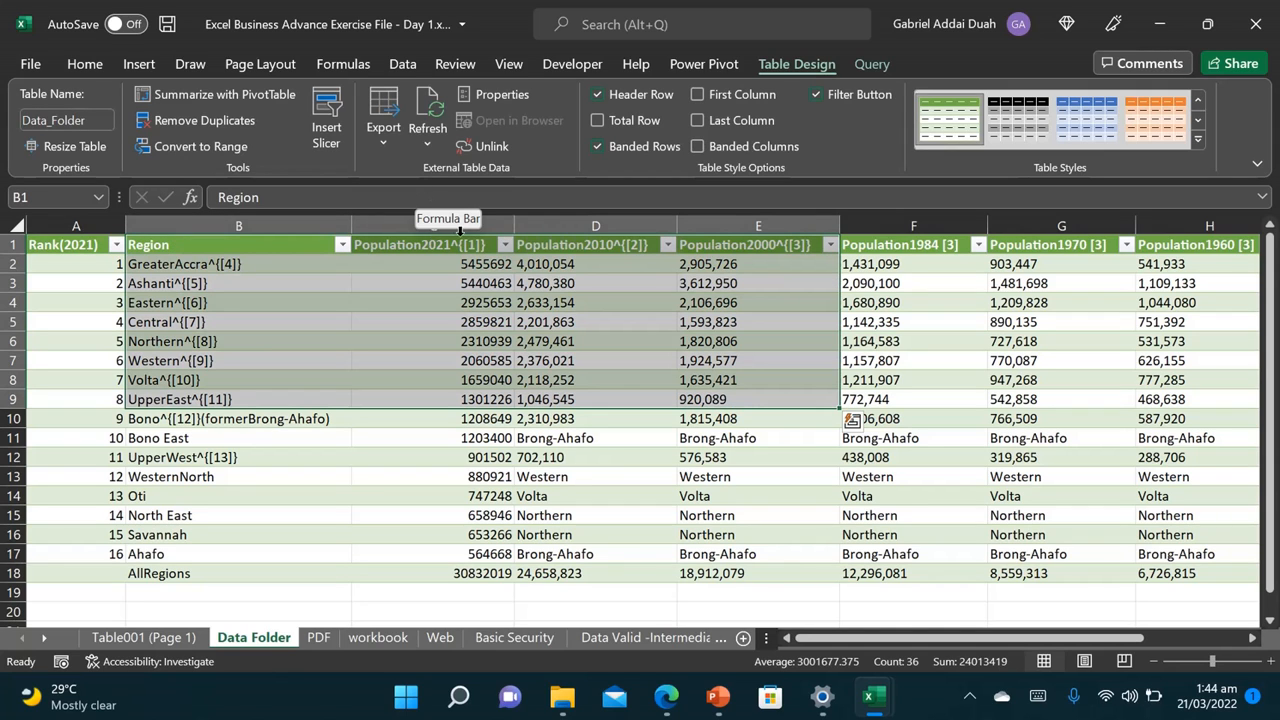
left_click(593, 224)
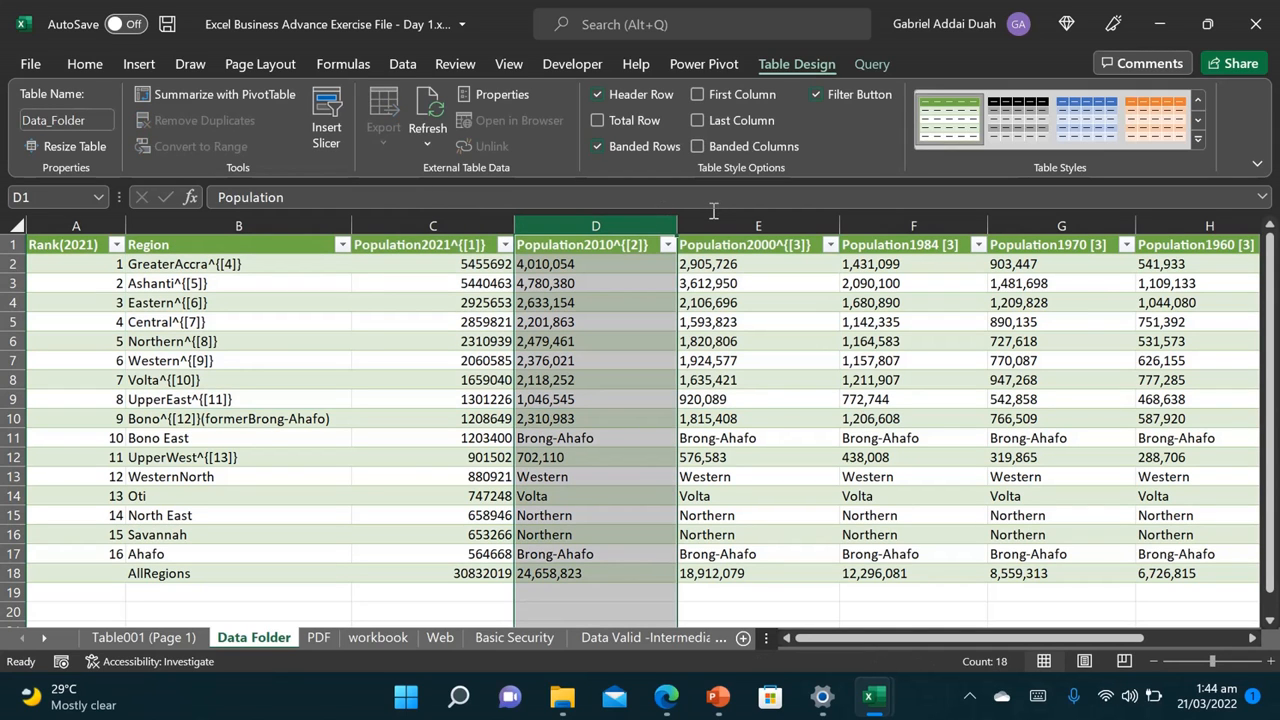
left_click_drag(605, 218, 815, 268)
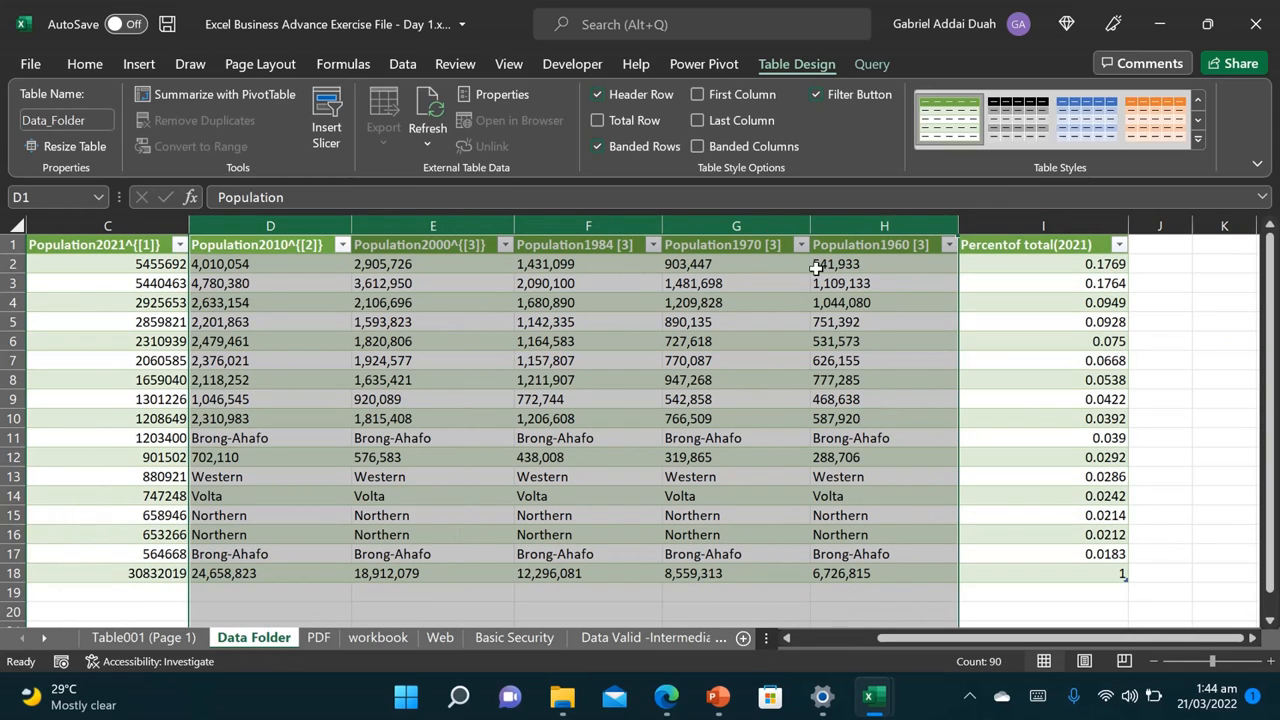
right_click(760, 222)
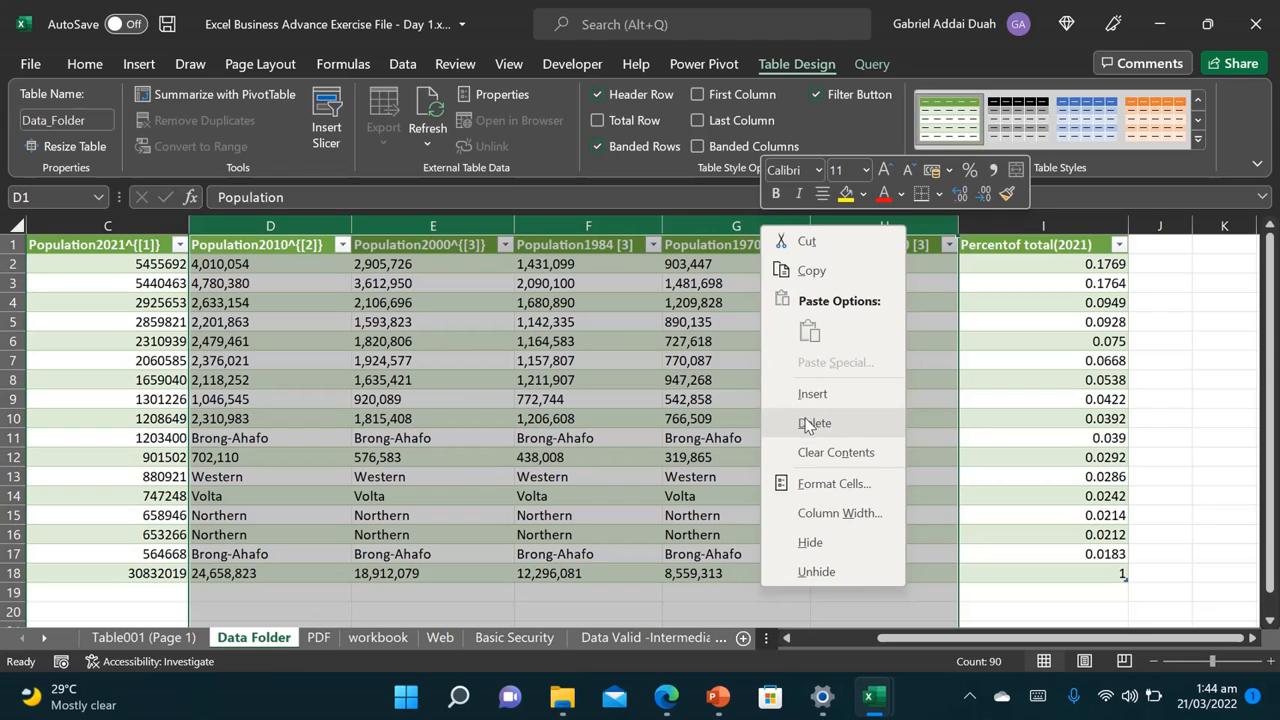
left_click(814, 423)
left_click_drag(880, 638, 808, 650)
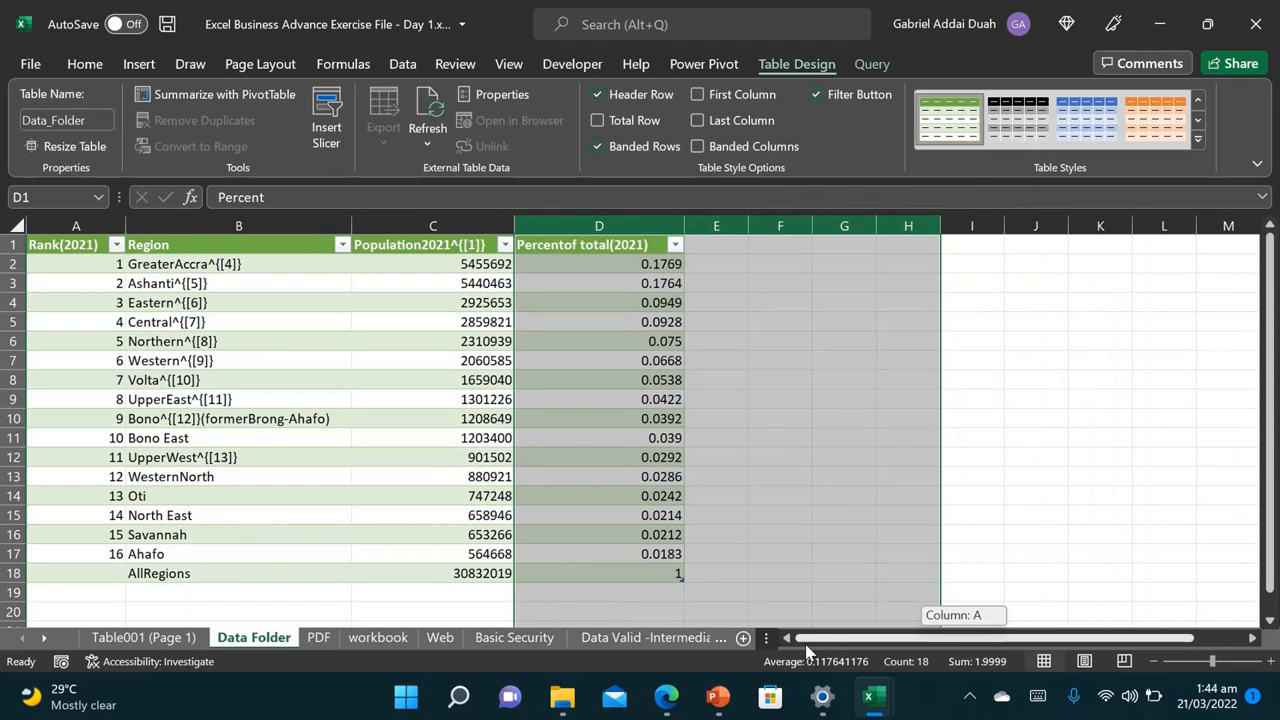
left_click(537, 518)
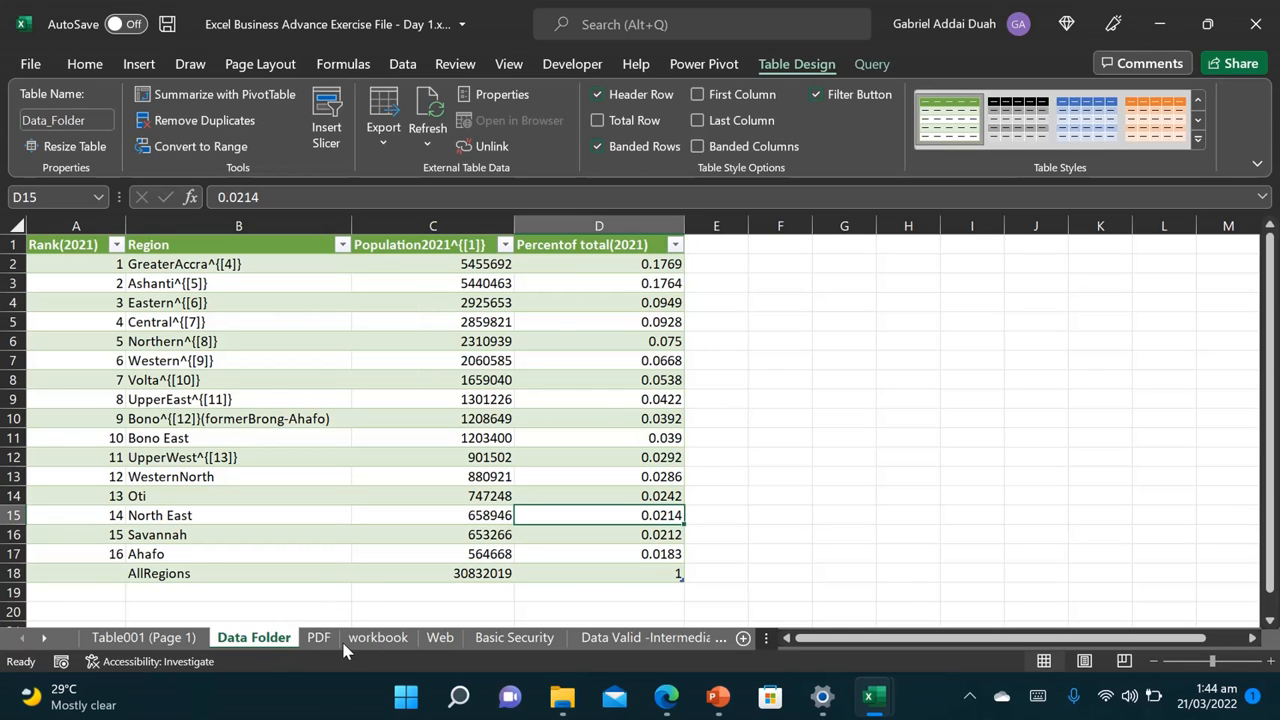
Step: On the Web sheet, copy the Wikipedia regions-by-population URL from cell B2
left_click(438, 640)
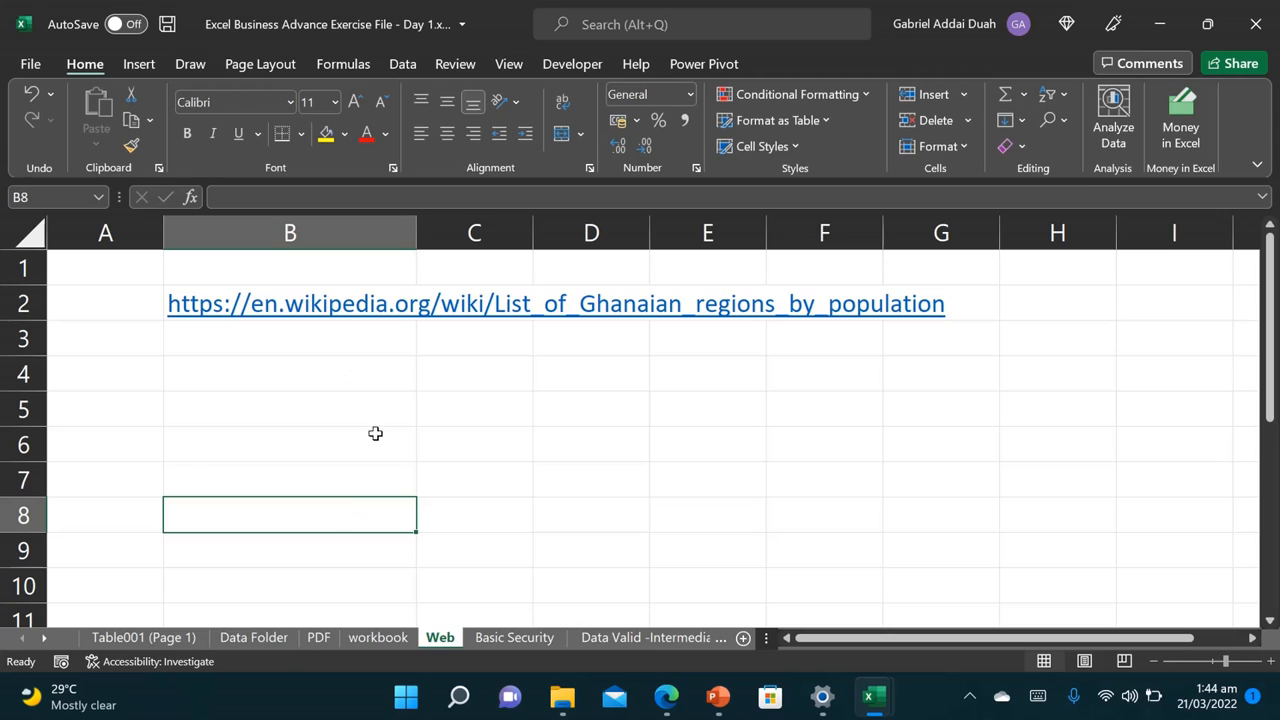
left_click(241, 260)
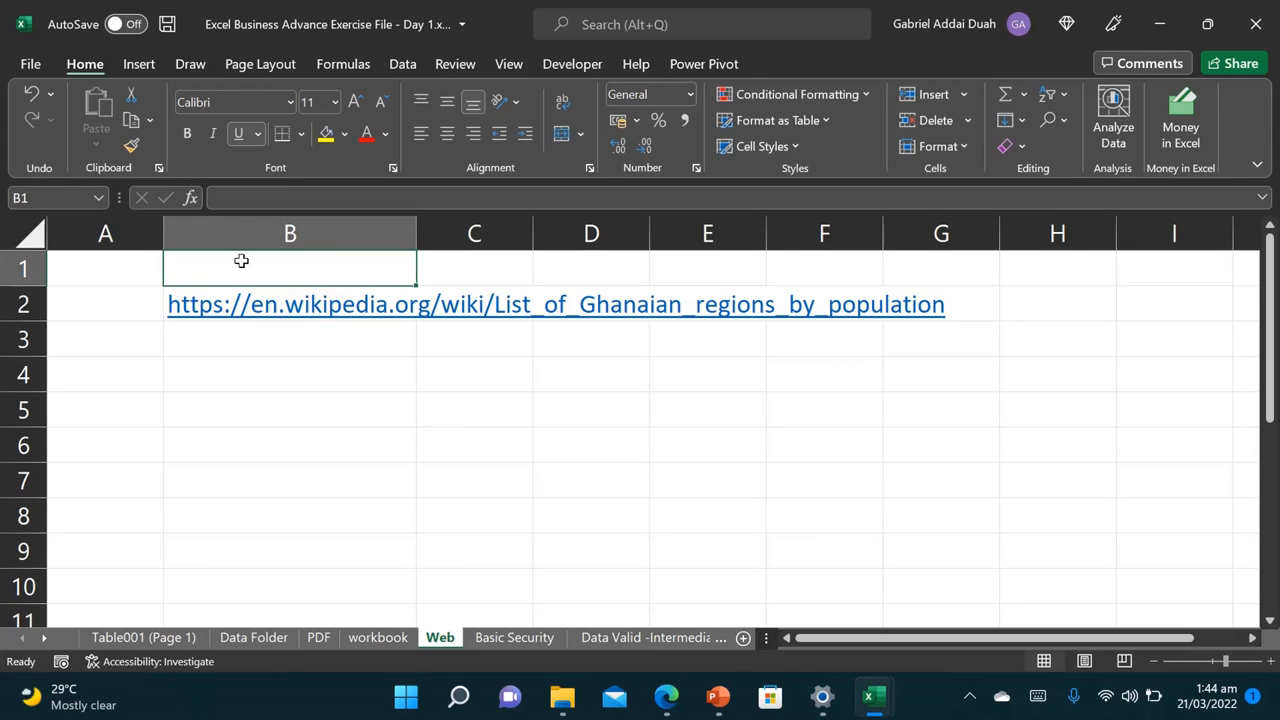
left_click(222, 241)
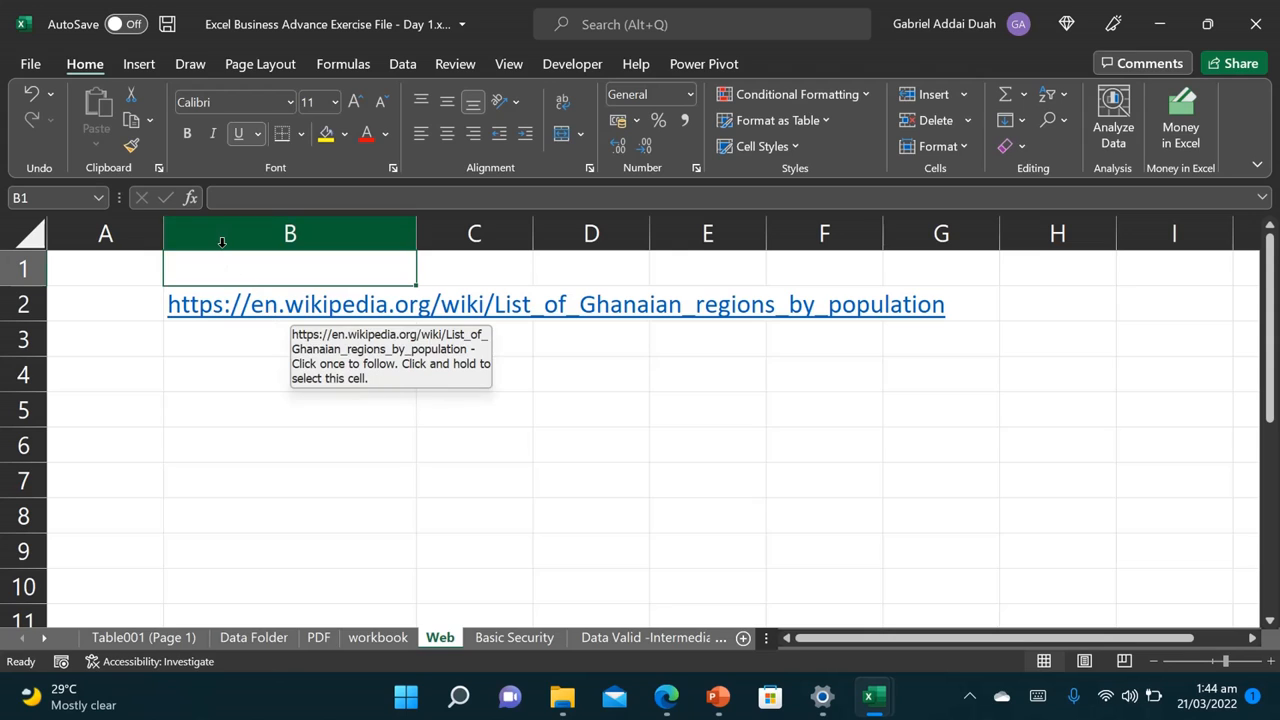
key("Down")
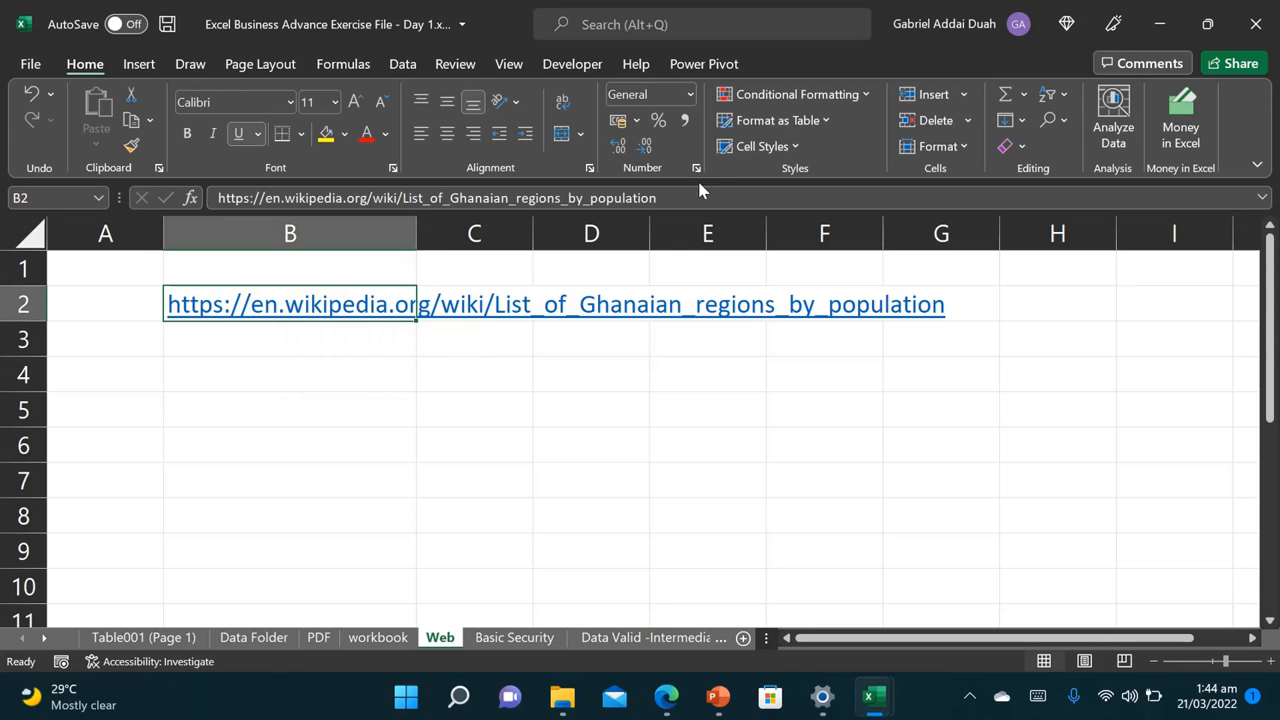
left_click_drag(657, 198, 190, 200)
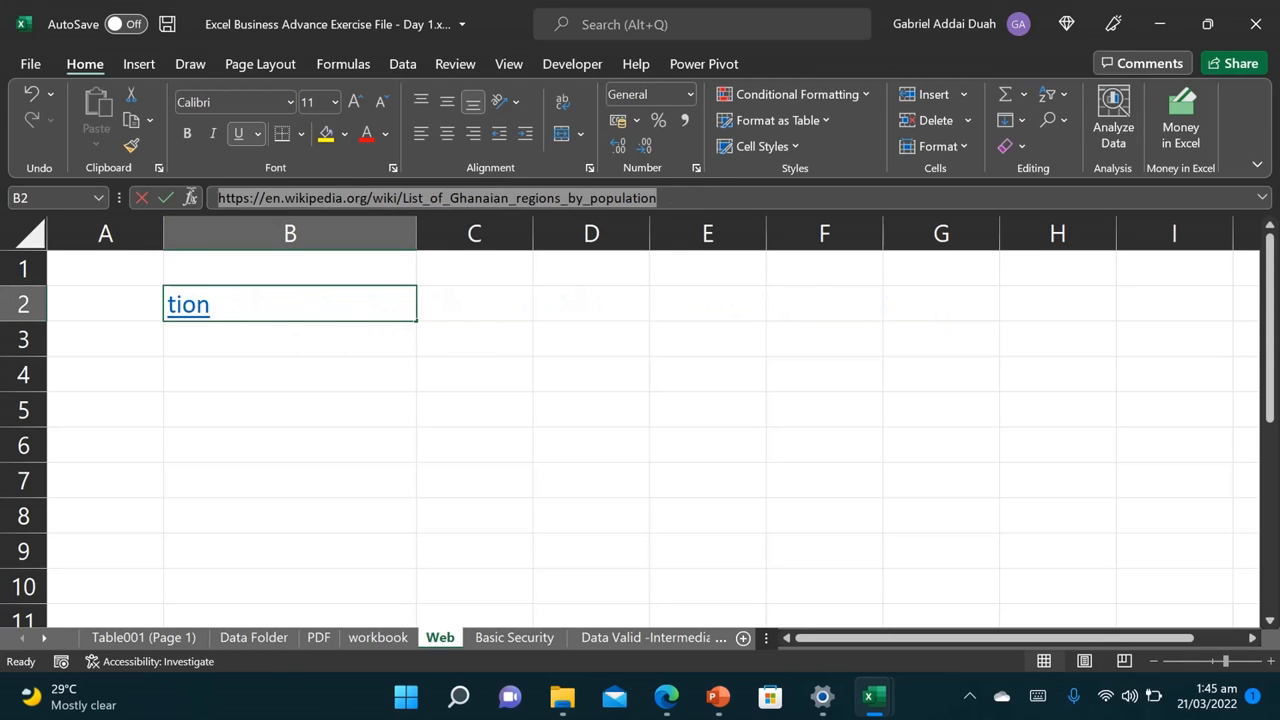
key("ctrl+c")
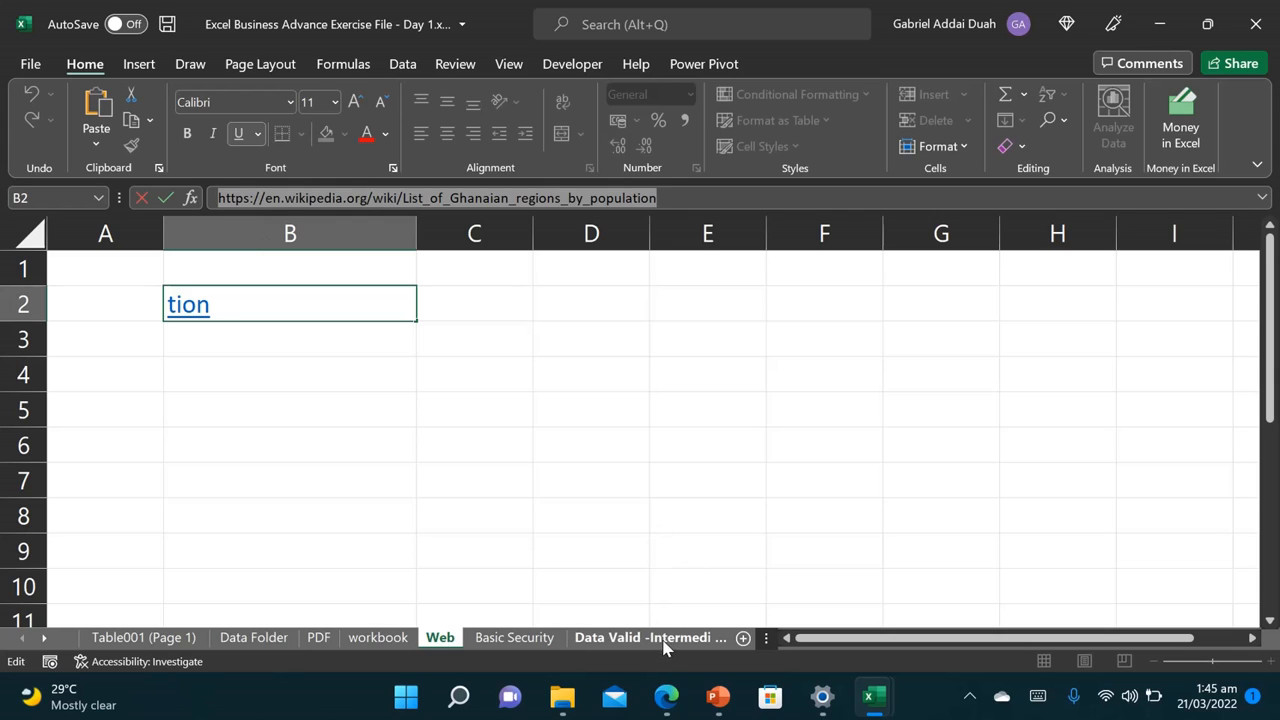
right_click(356, 197)
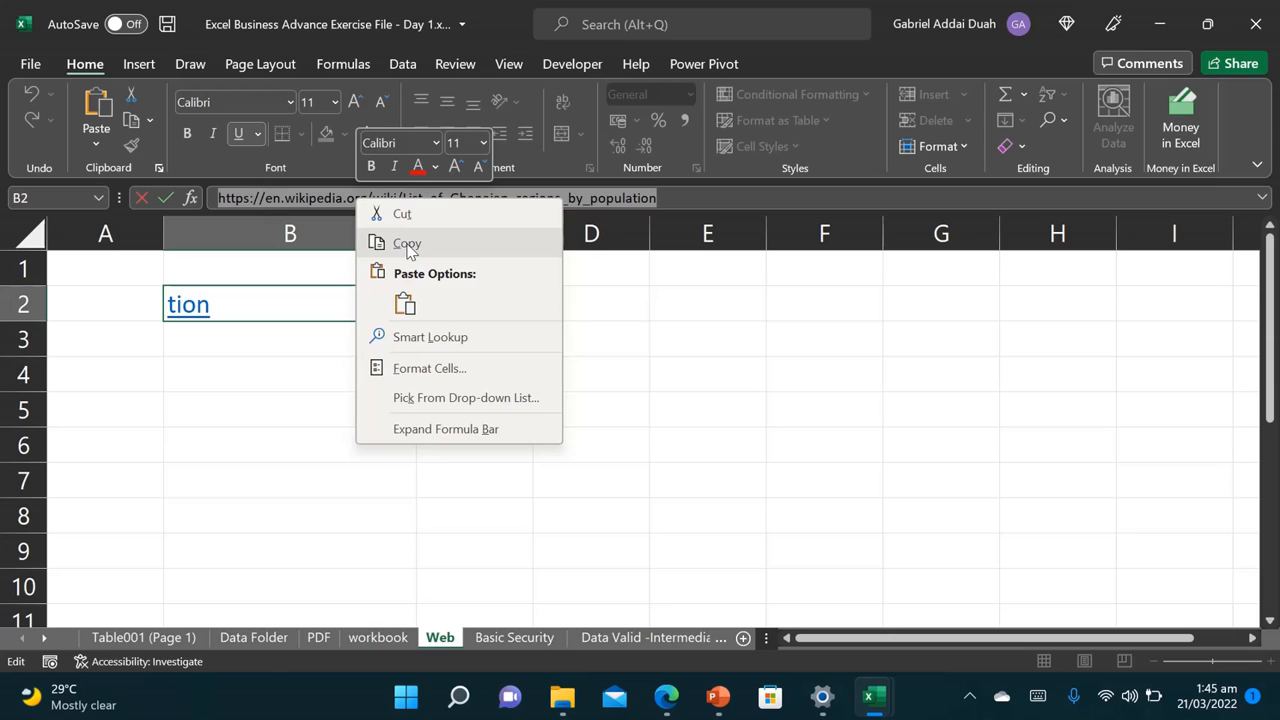
left_click(371, 240)
left_click(322, 433)
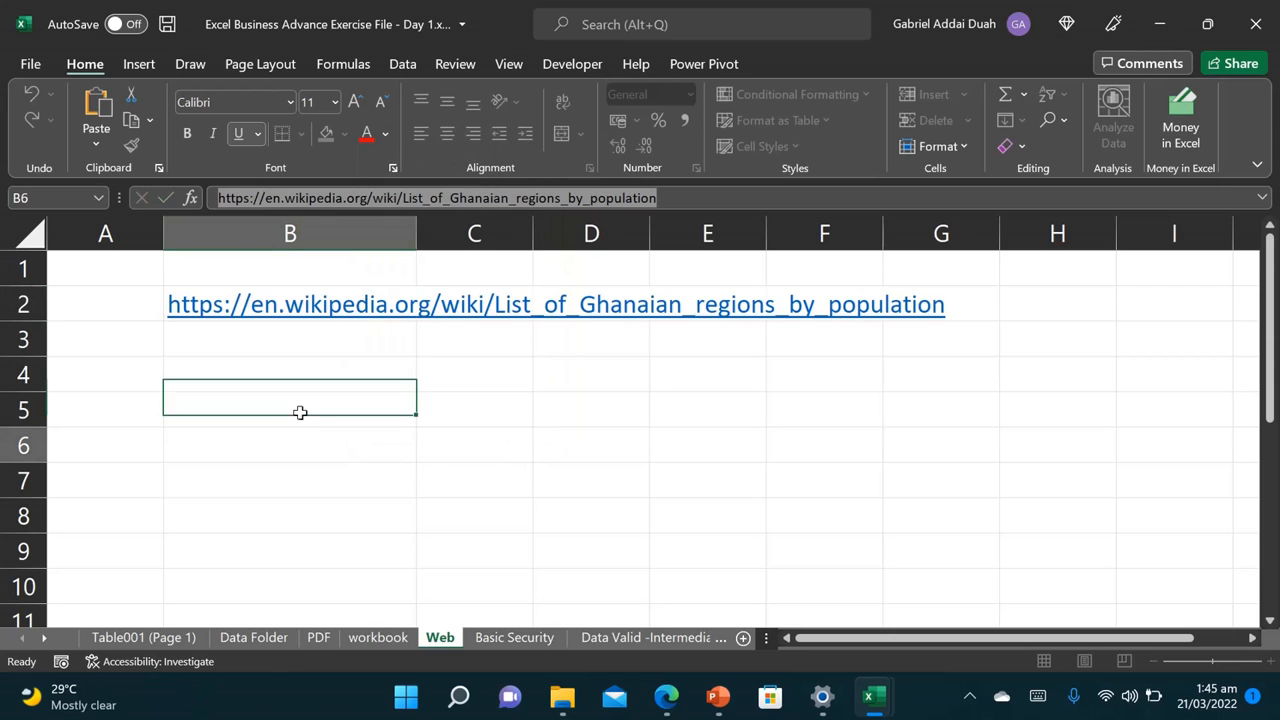
left_click(401, 66)
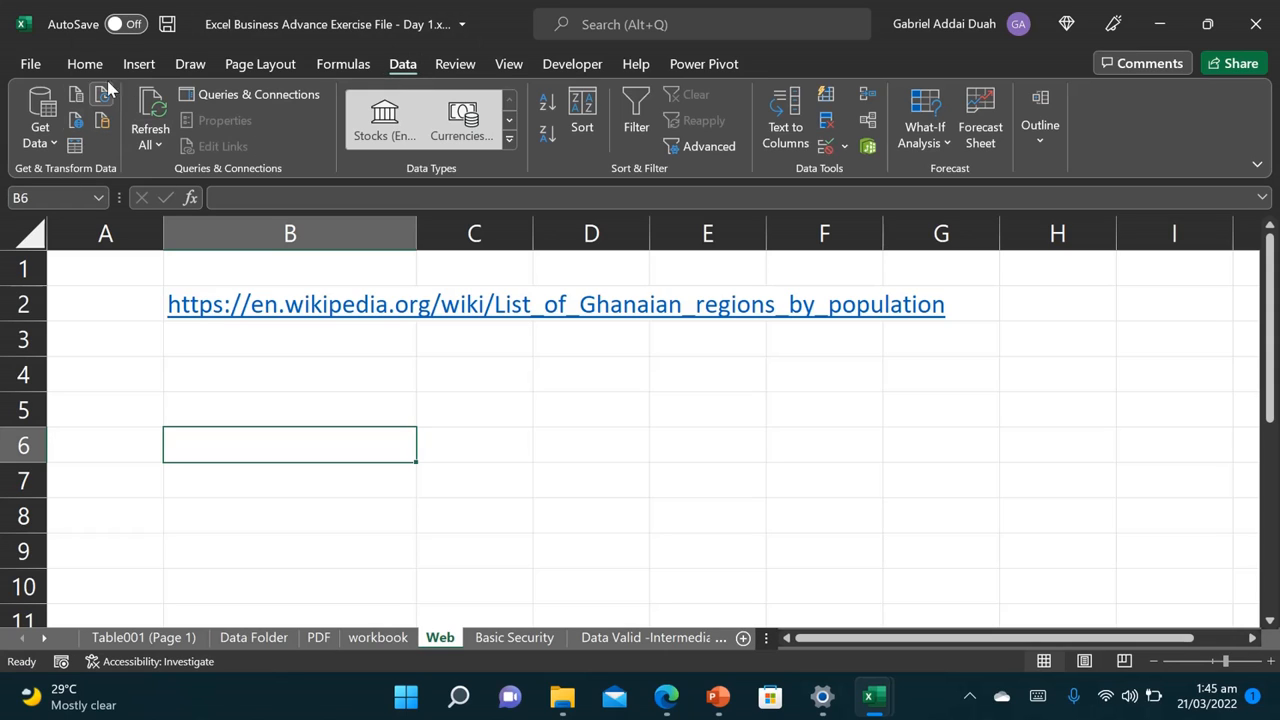
Step: Paste the Wikipedia URL into a From Web import and connect to the page
left_click(83, 130)
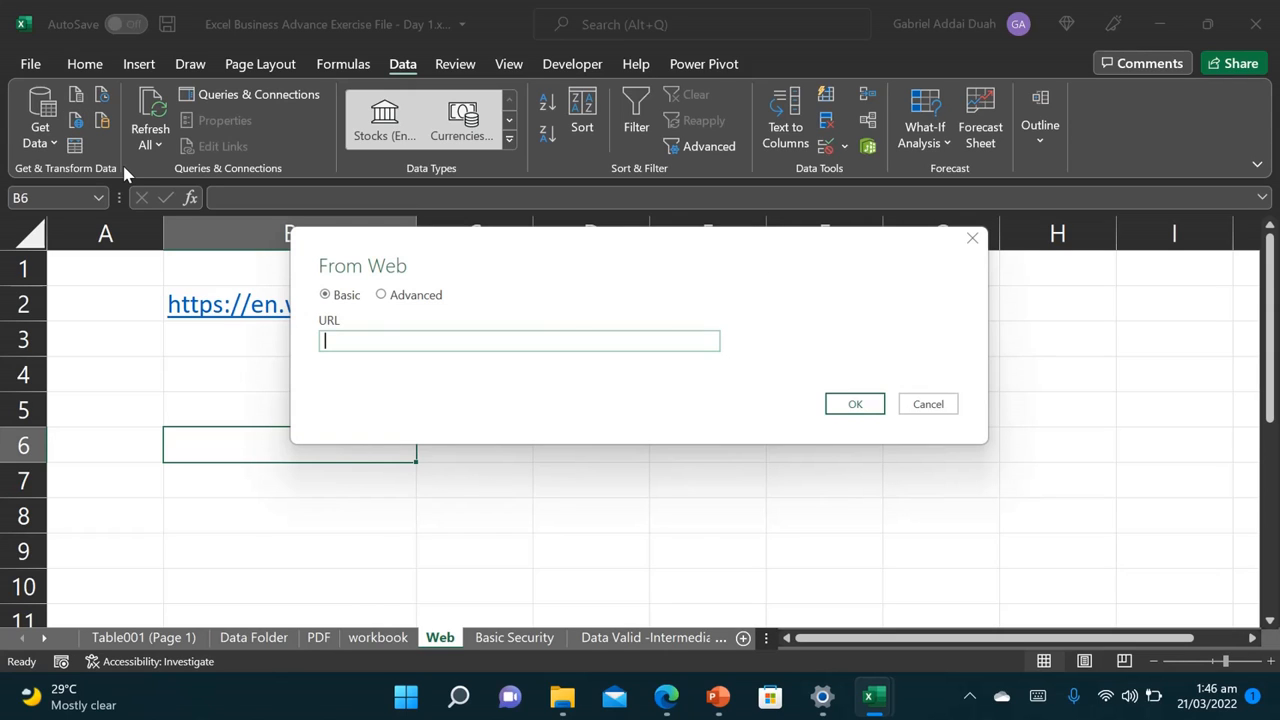
left_click(343, 343)
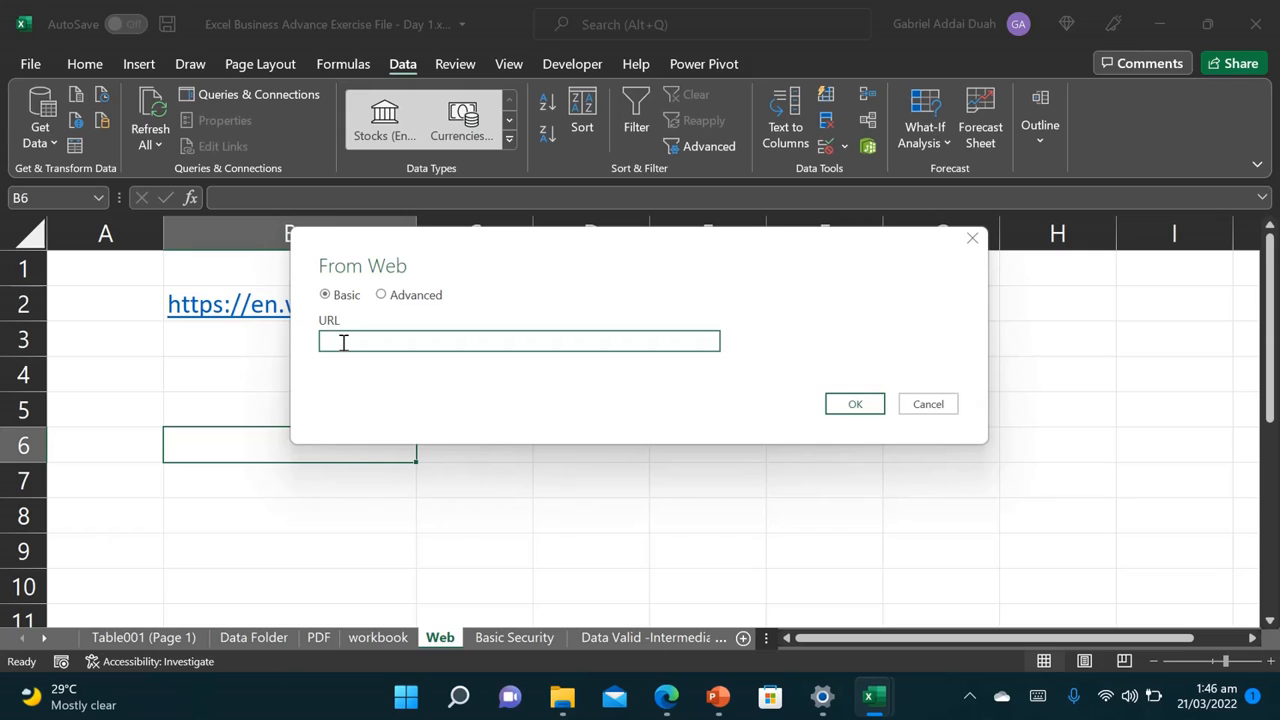
right_click(343, 343)
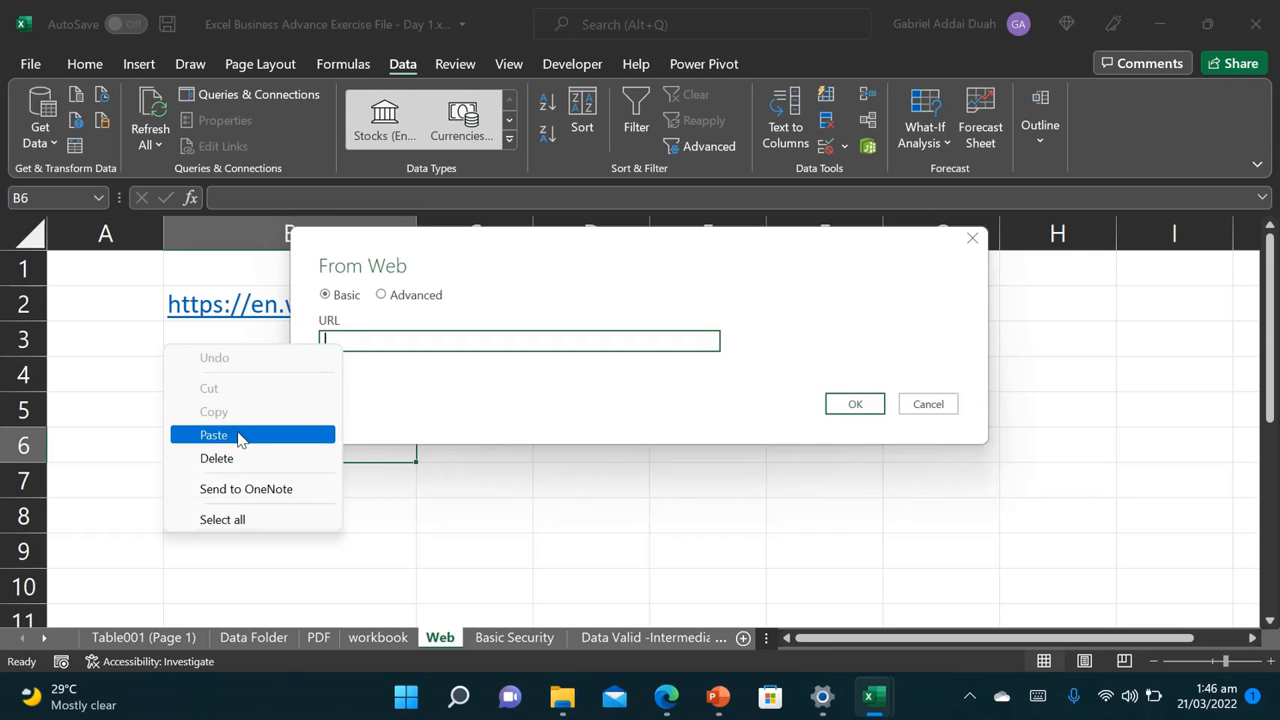
left_click(240, 436)
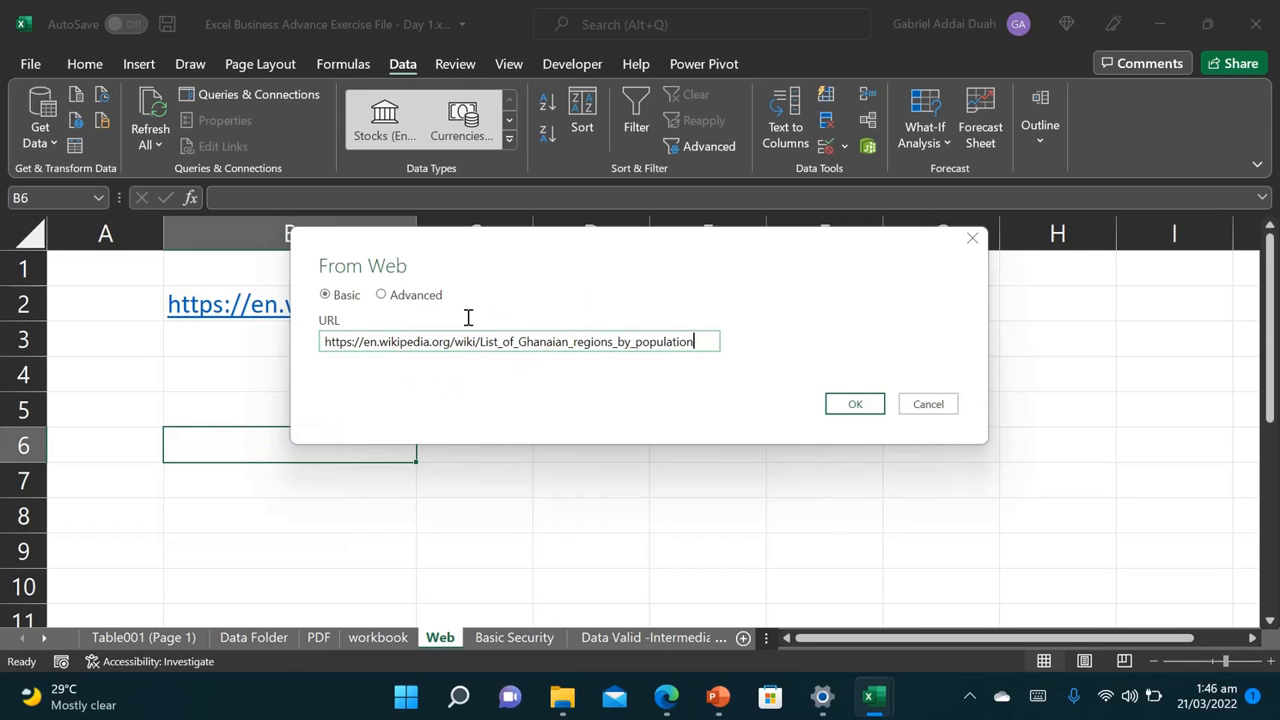
left_click(842, 405)
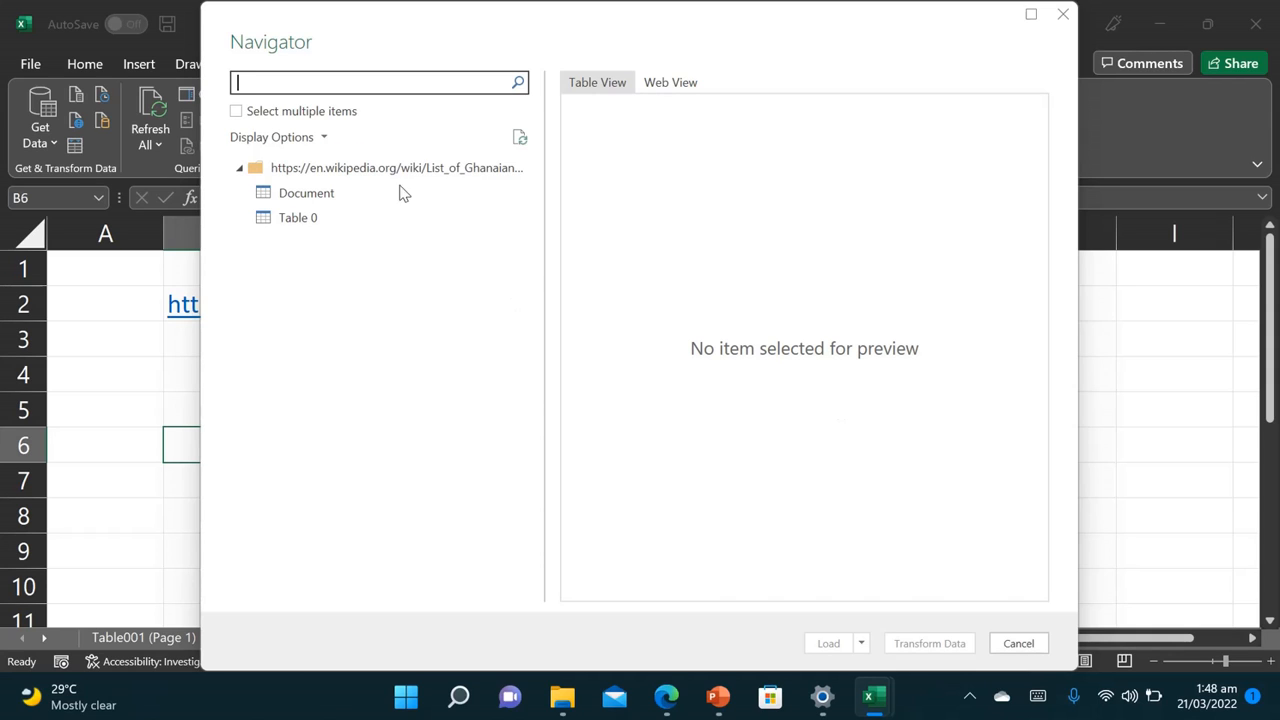
Step: Preview the Wikipedia Table 0 population table and load it onto a new Table 0 sheet
left_click(309, 228)
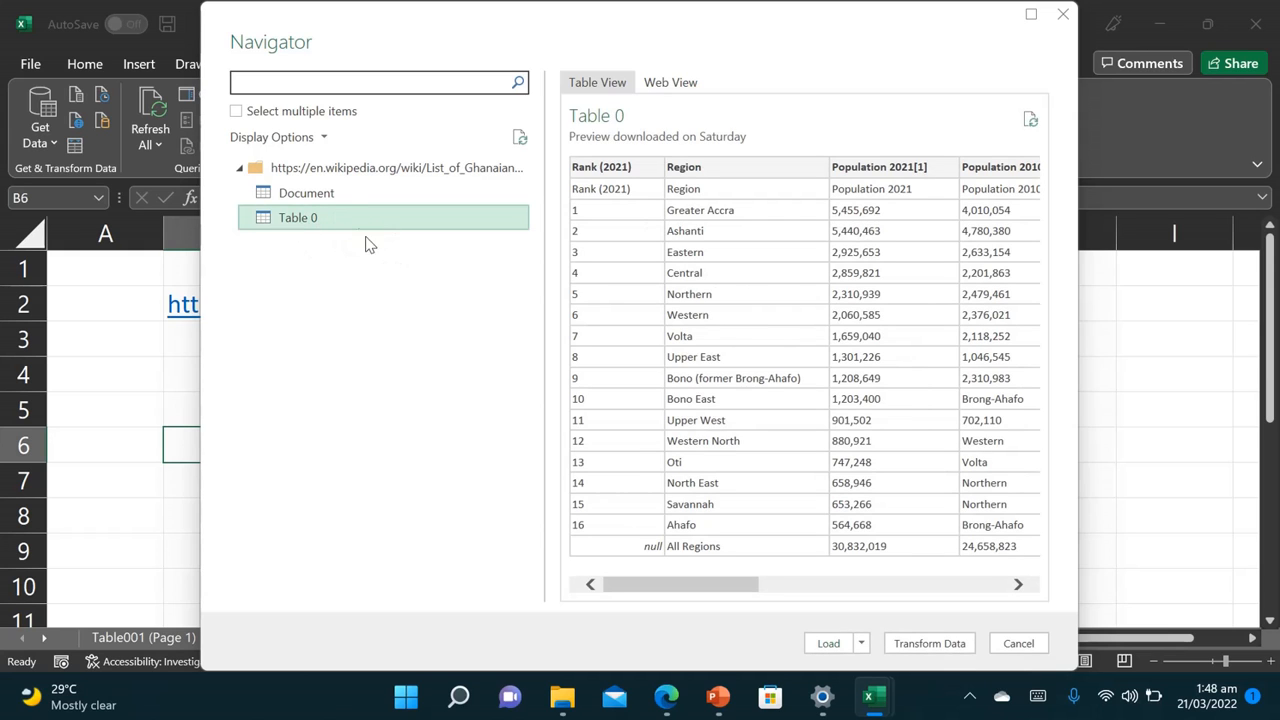
left_click(352, 207)
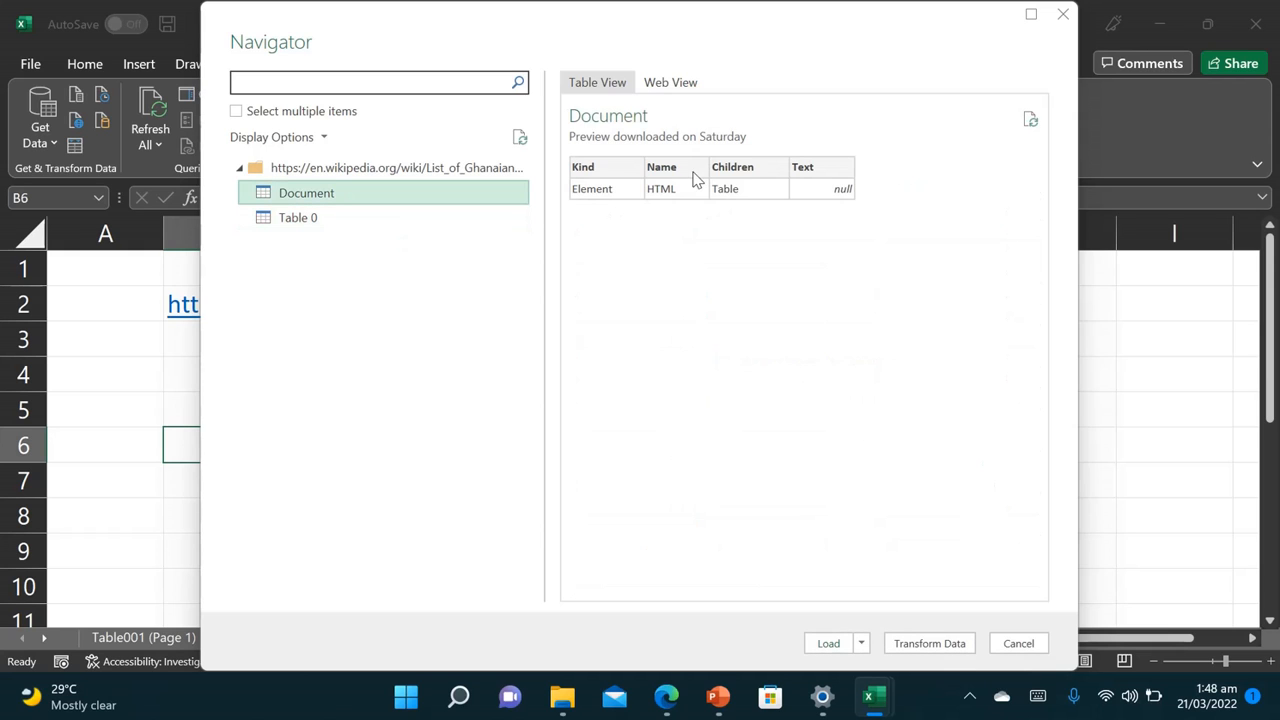
left_click(396, 219)
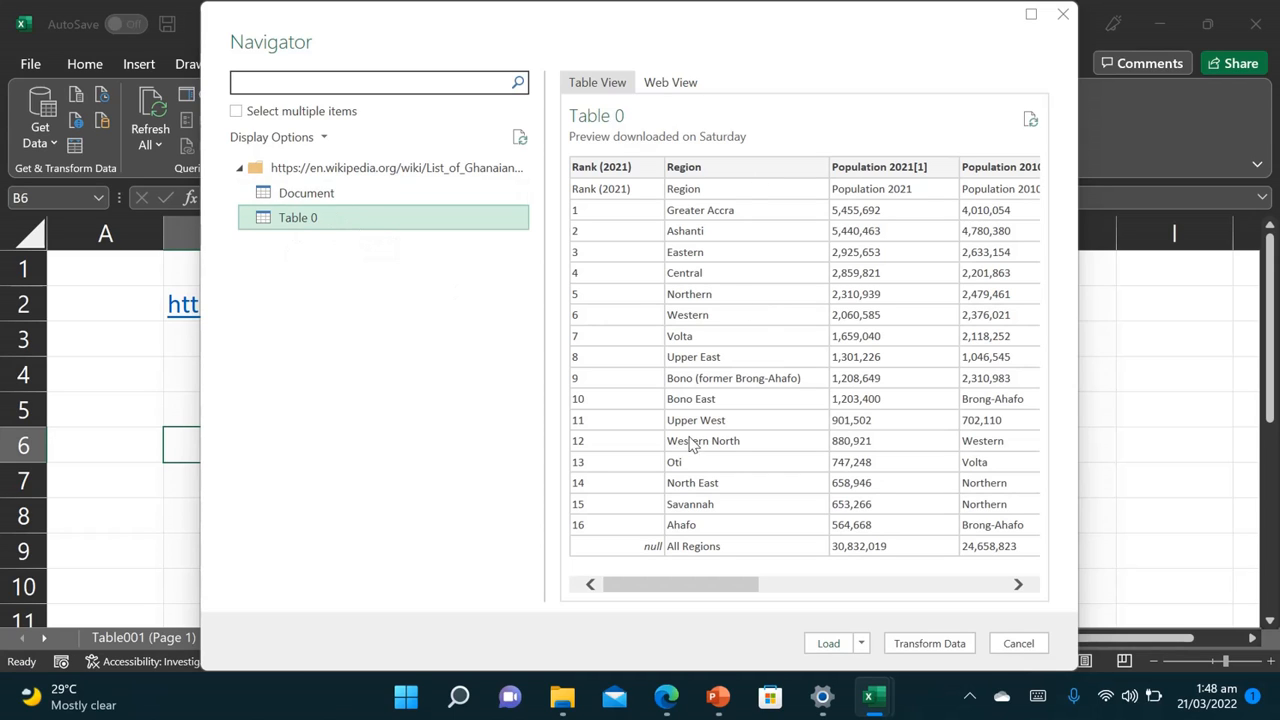
left_click(818, 645)
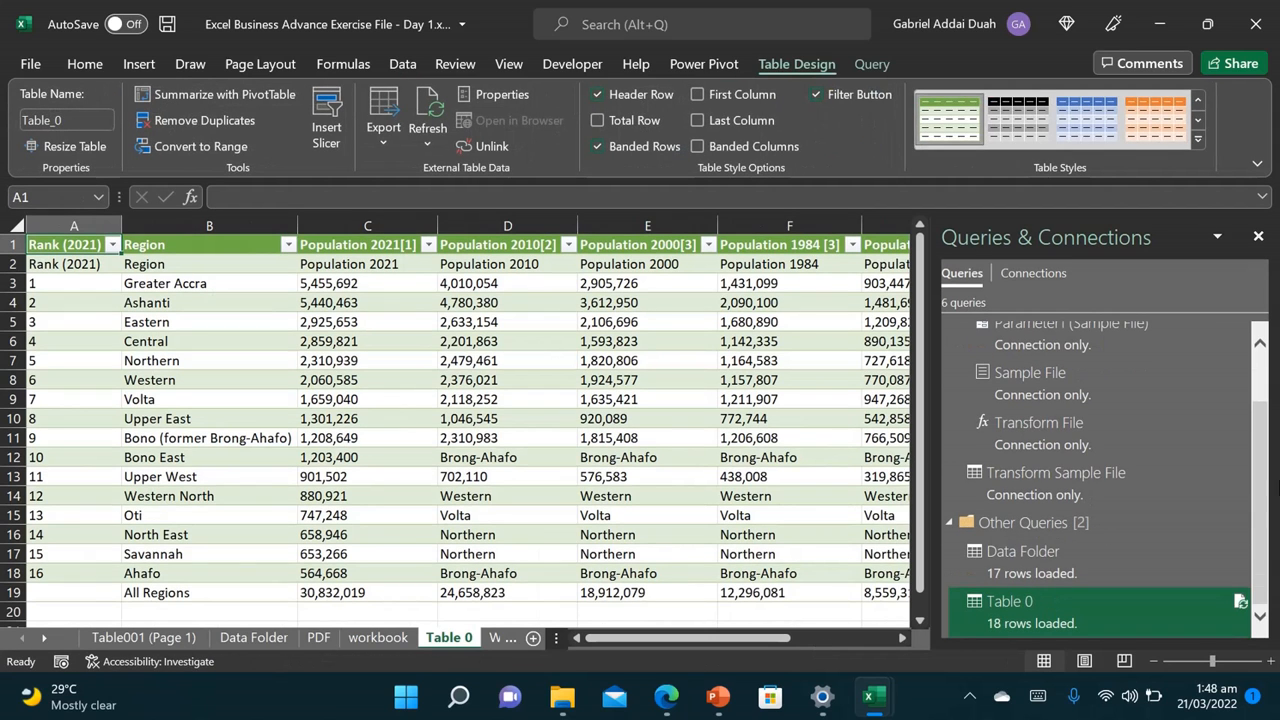
Step: Delete the Population 2010, 2000, 1984, 1970 and 1960 columns (D–H) from Table_0
left_click(1258, 236)
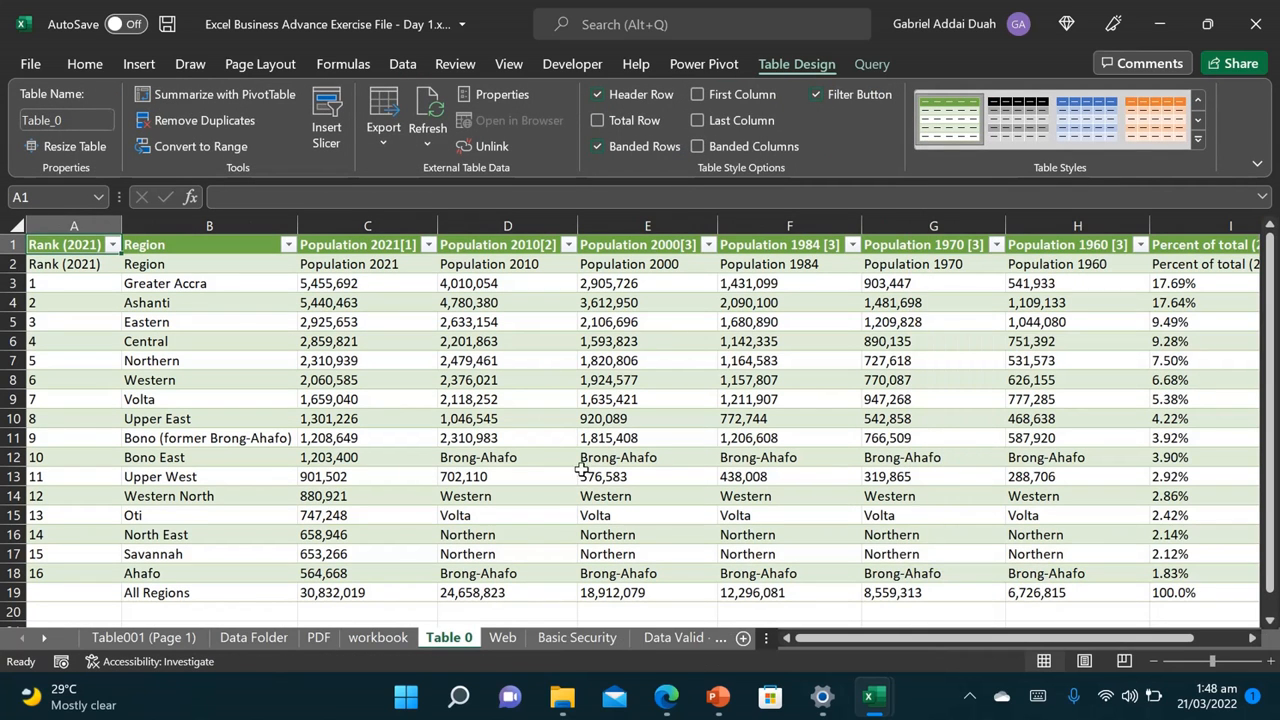
left_click(462, 225)
left_click_drag(462, 225, 1043, 244)
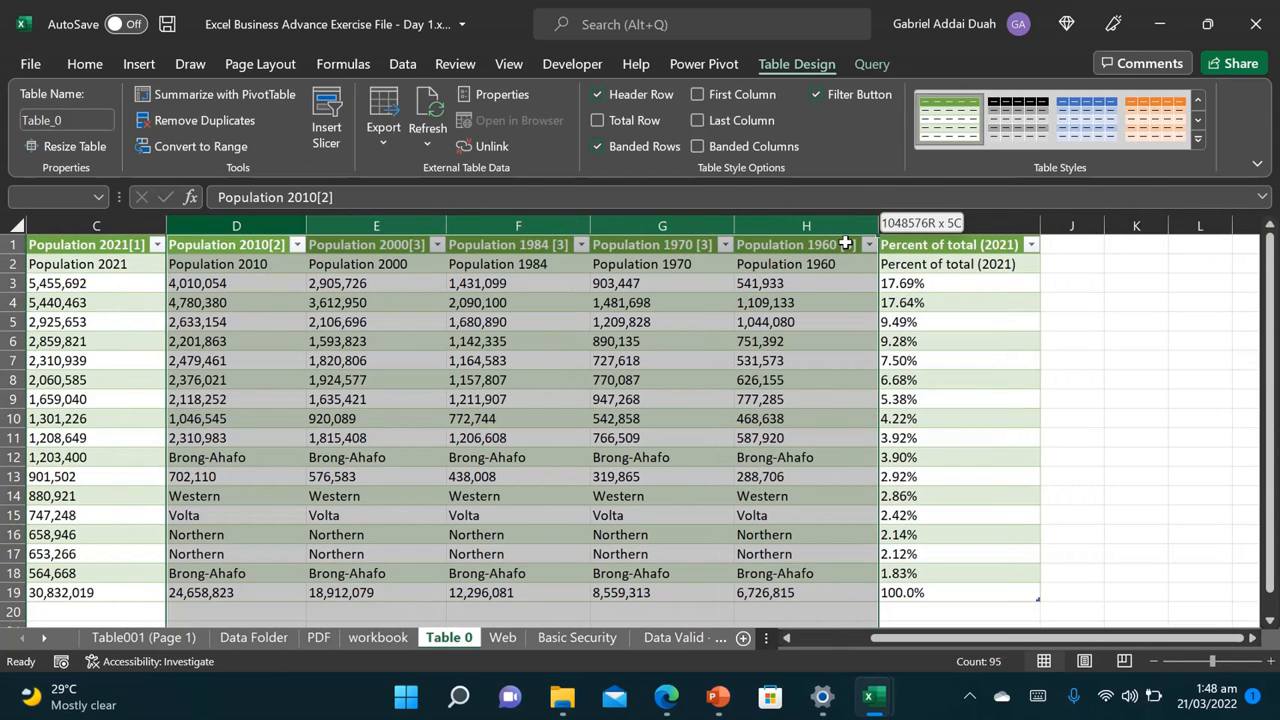
left_click(806, 226)
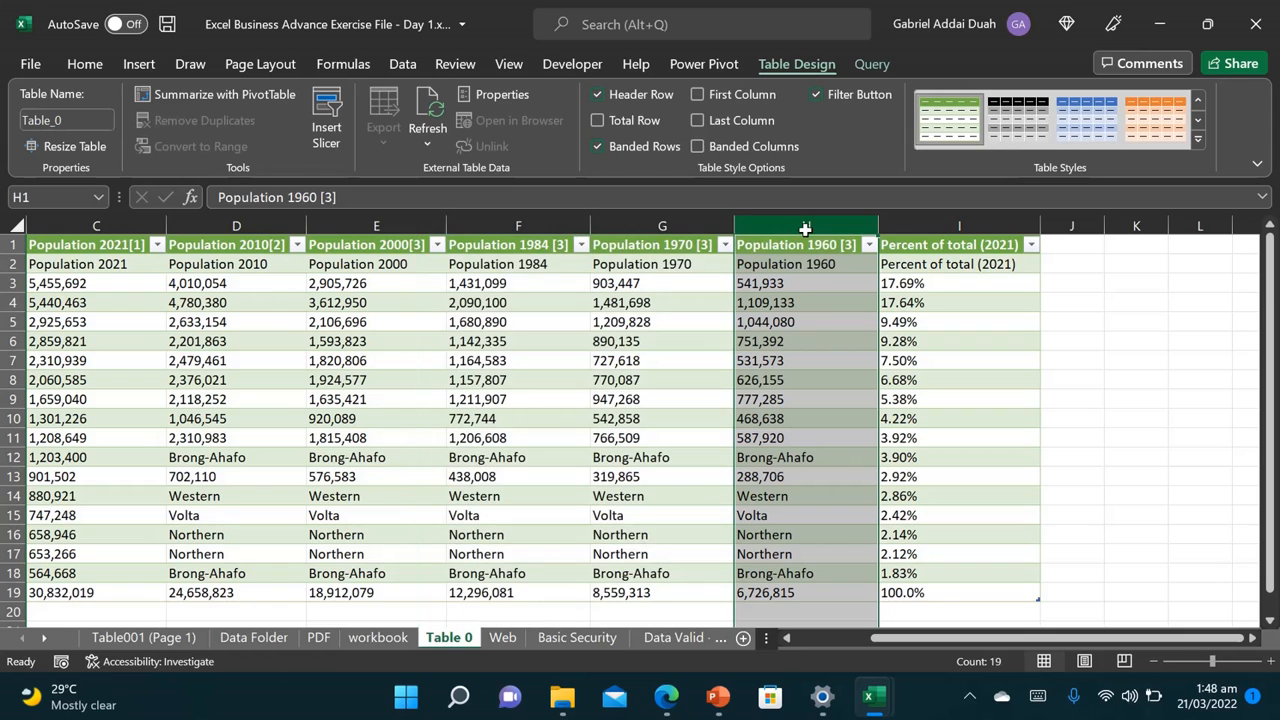
left_click_drag(806, 226, 236, 224)
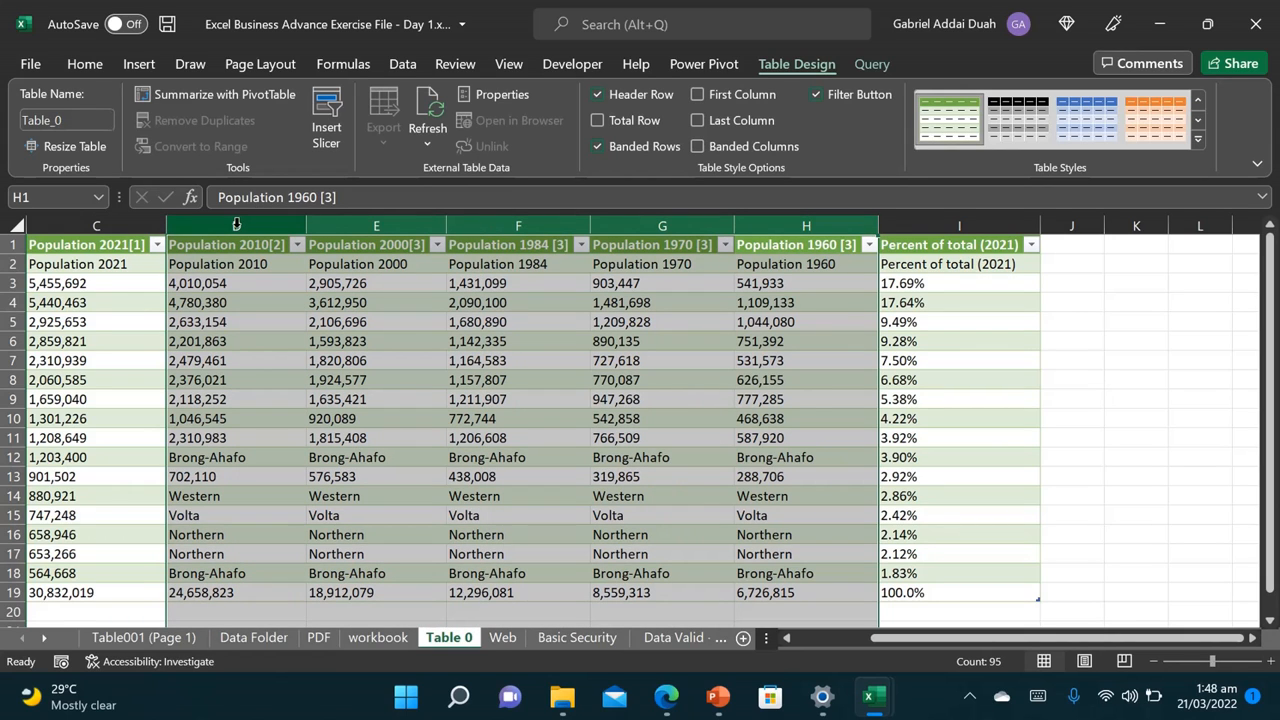
right_click(236, 224)
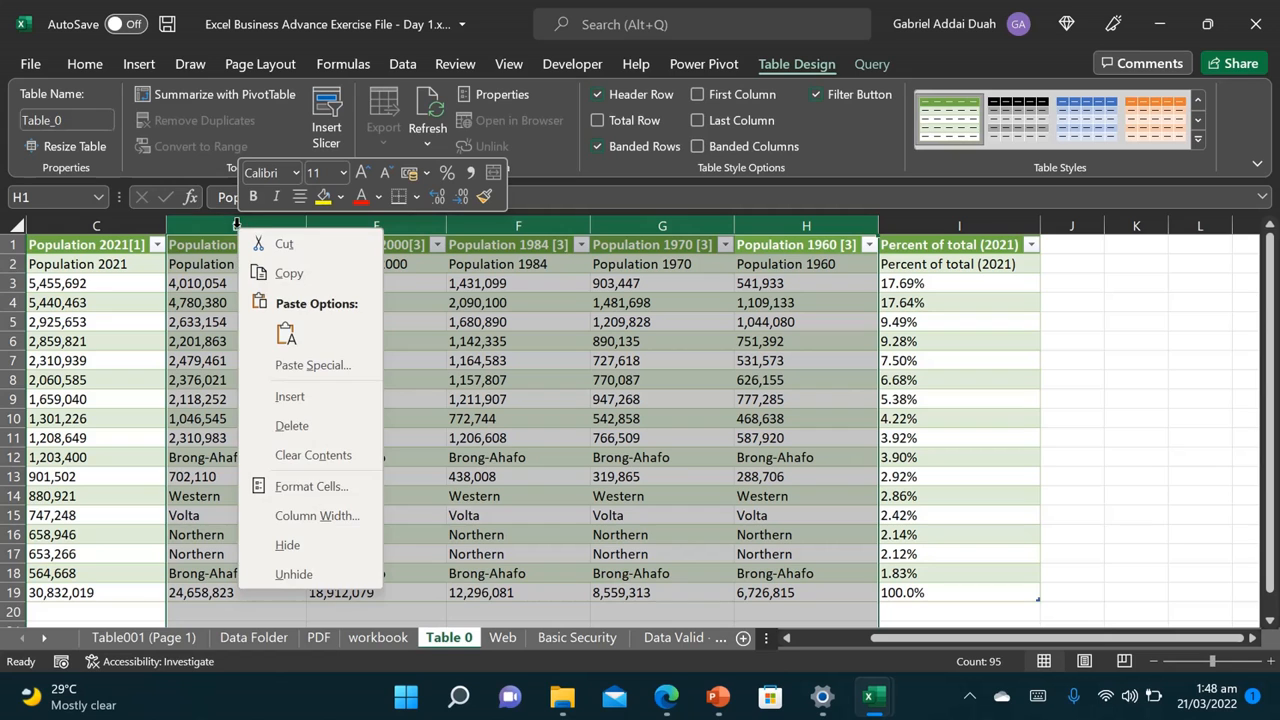
left_click(323, 428)
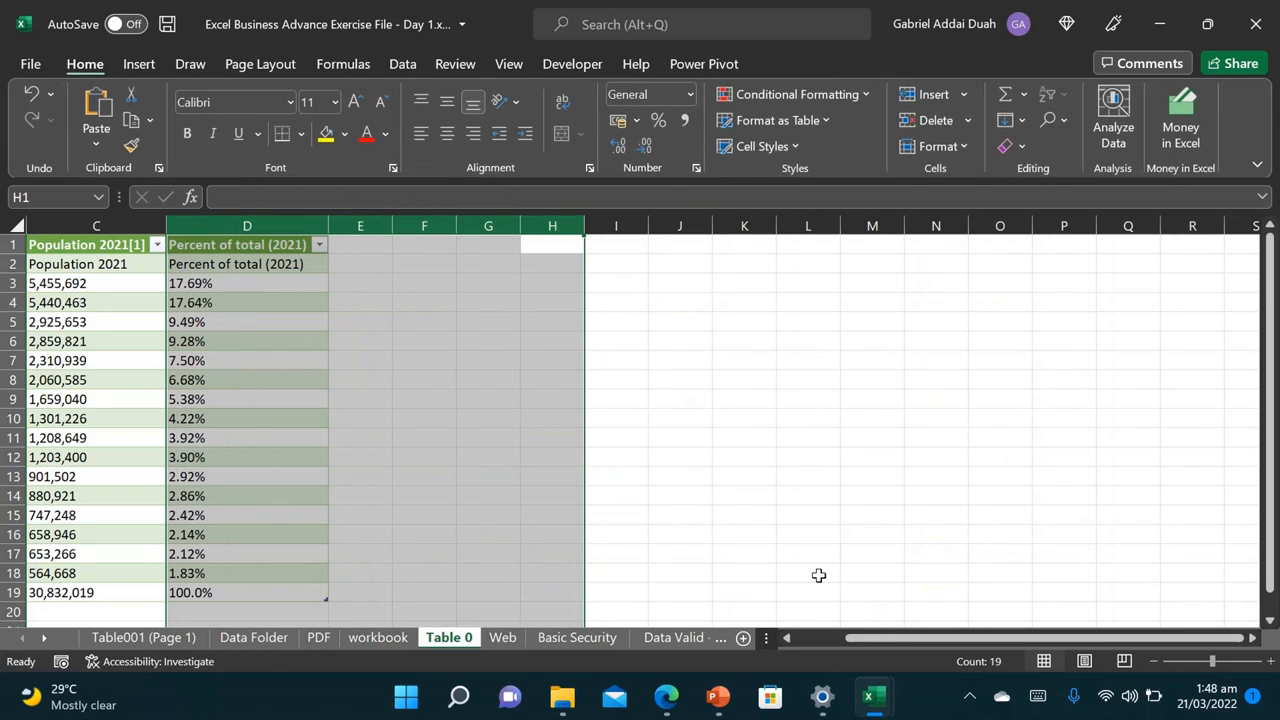
left_click_drag(886, 643, 803, 640)
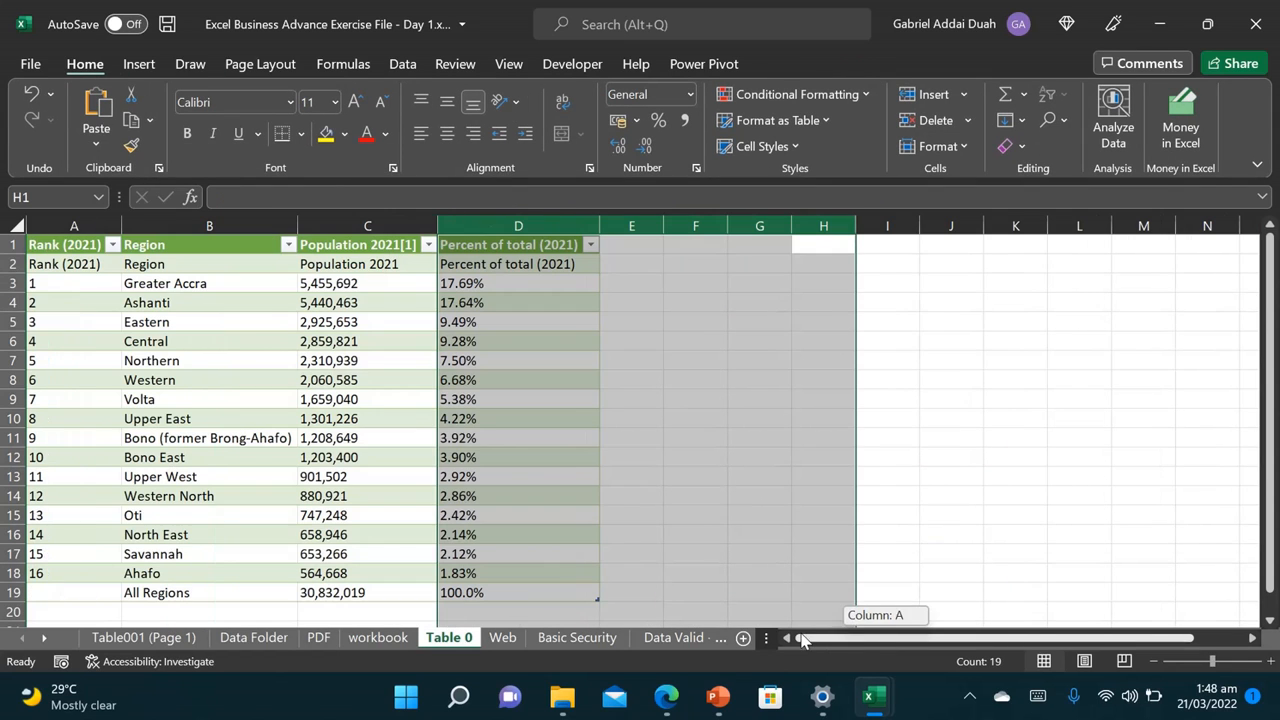
left_click(305, 462)
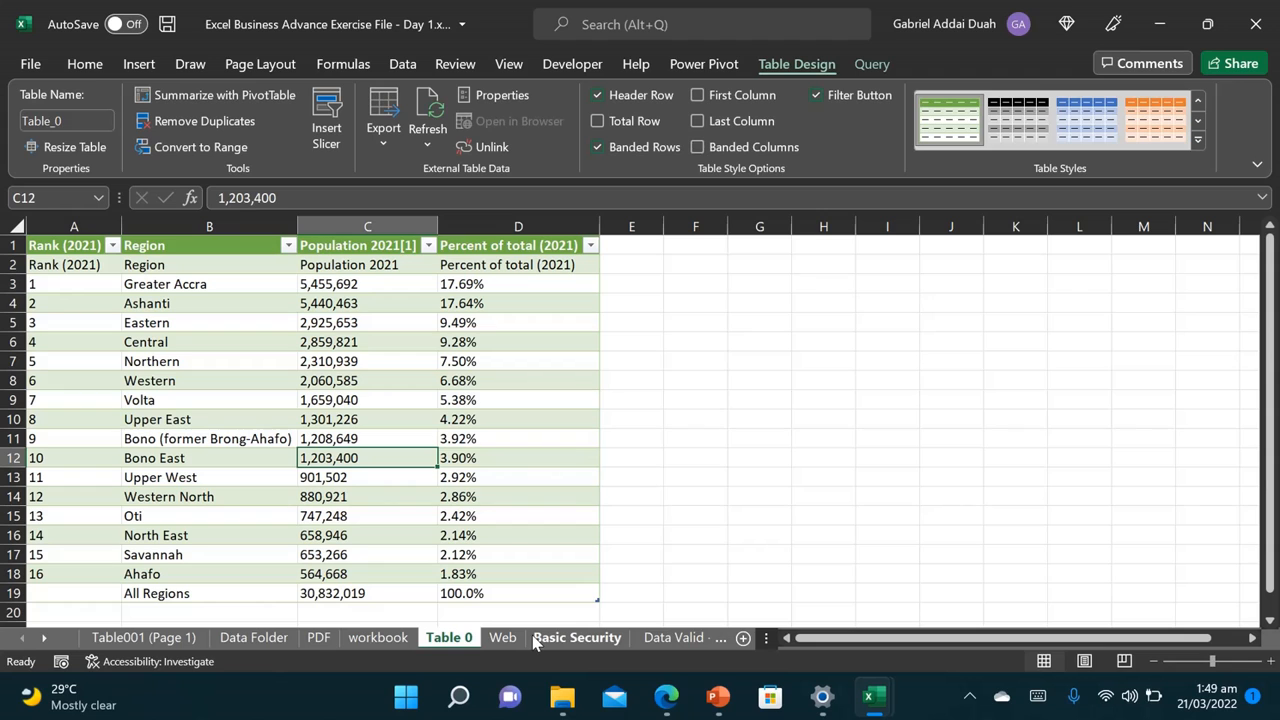
Step: On the Basic Security sheet, try =TODAY() in D2, then clear it again
left_click(534, 637)
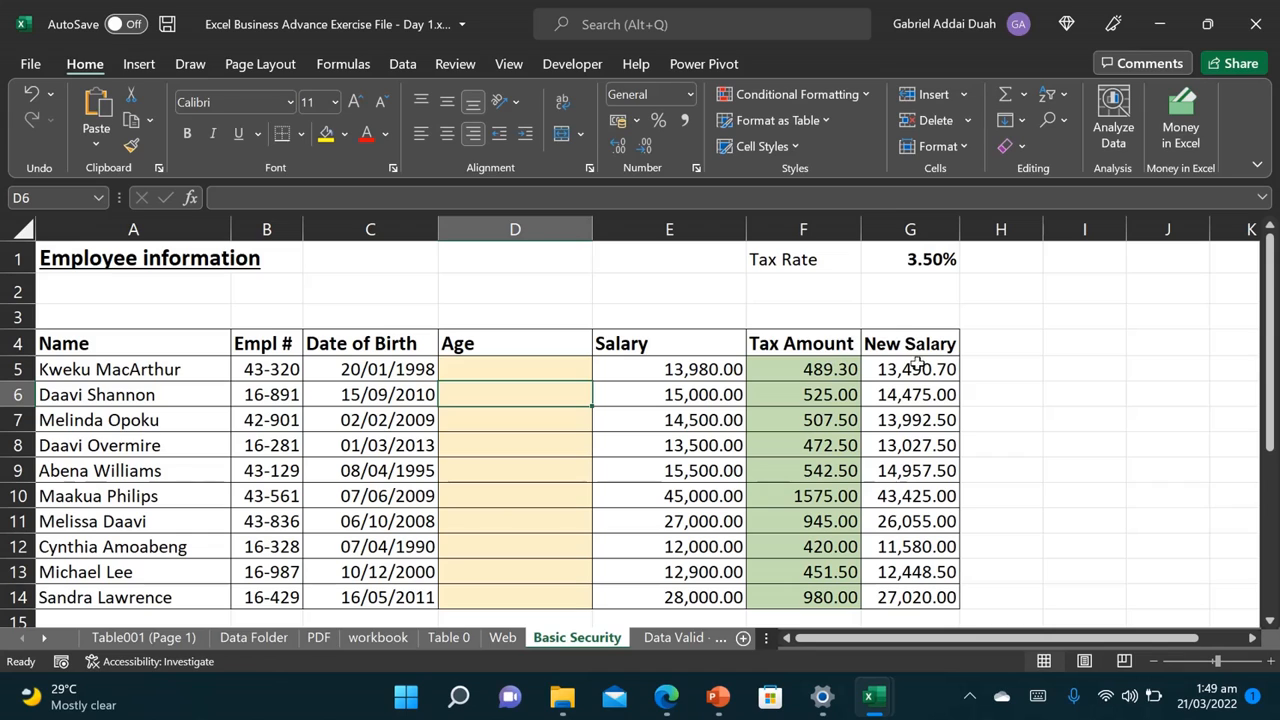
left_click(460, 281)
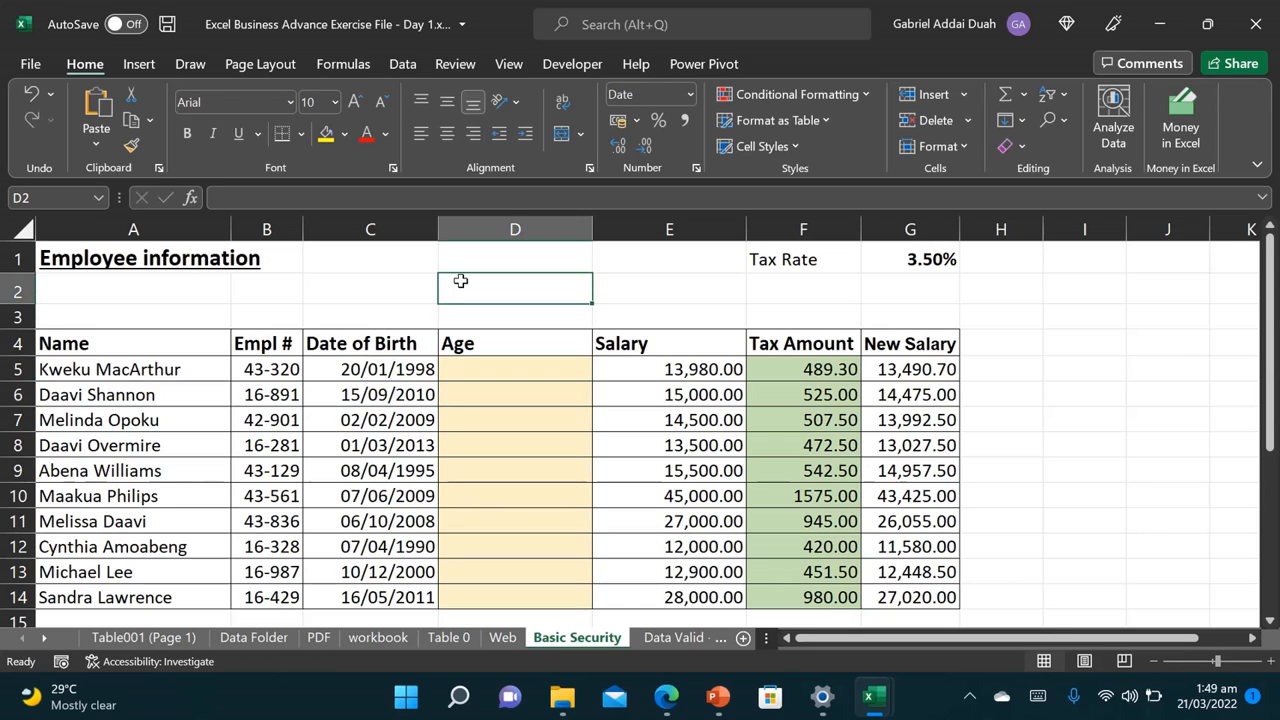
type("=TODAY")
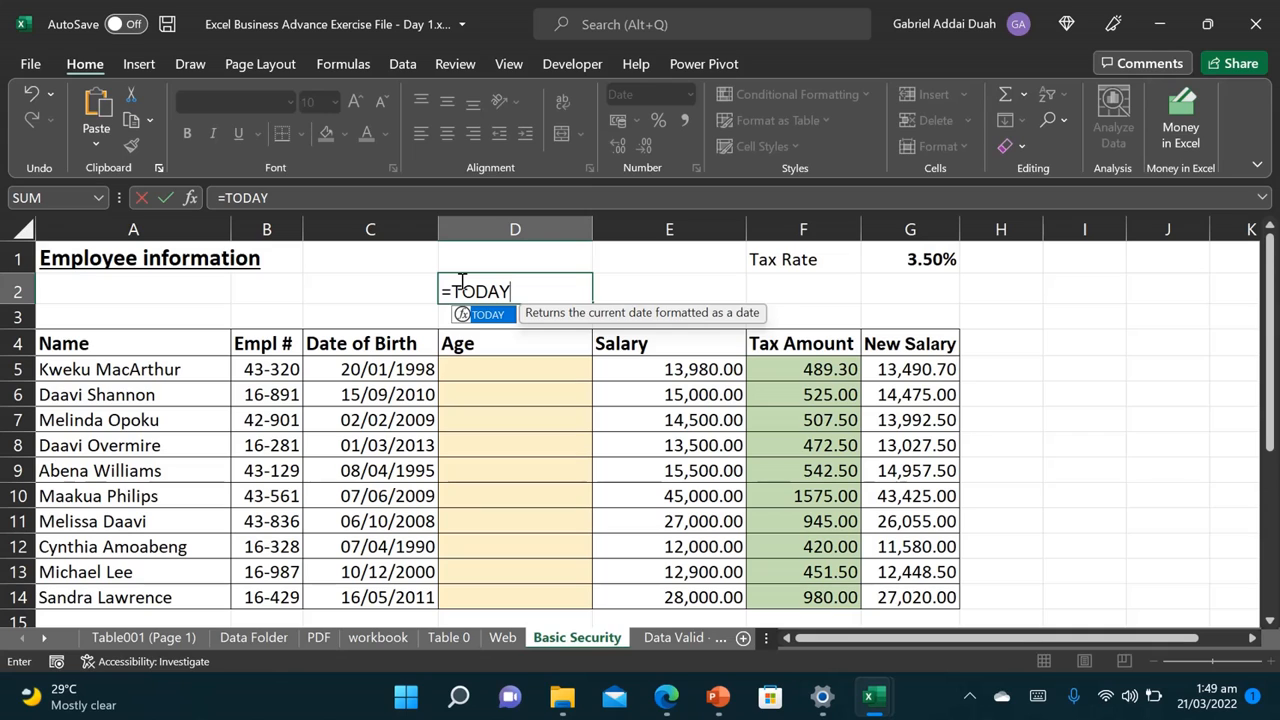
type("()")
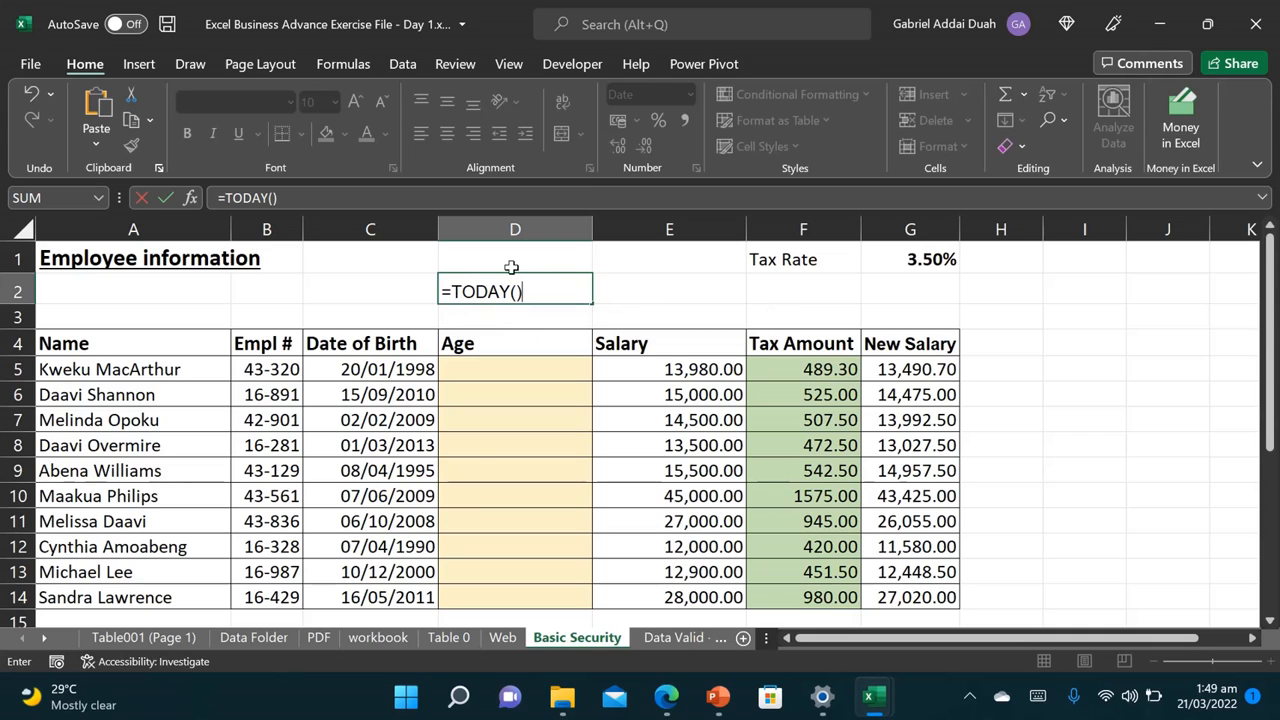
left_click(631, 283)
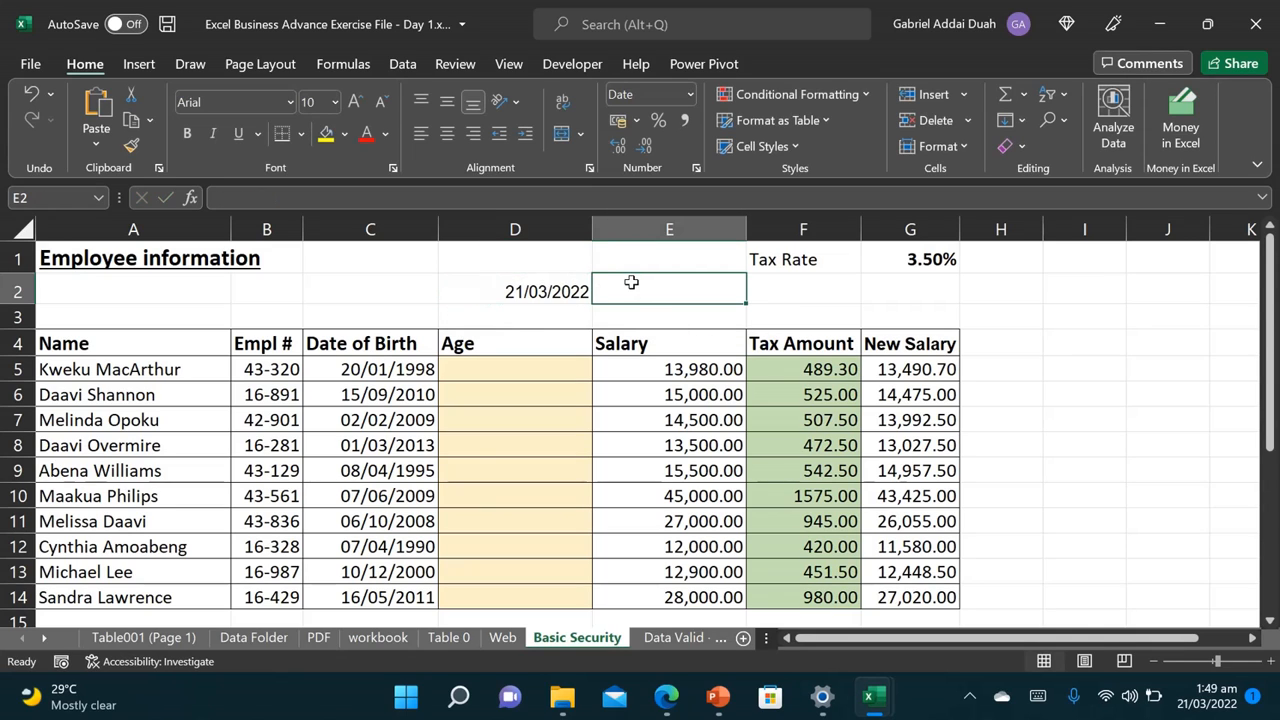
left_click(540, 290)
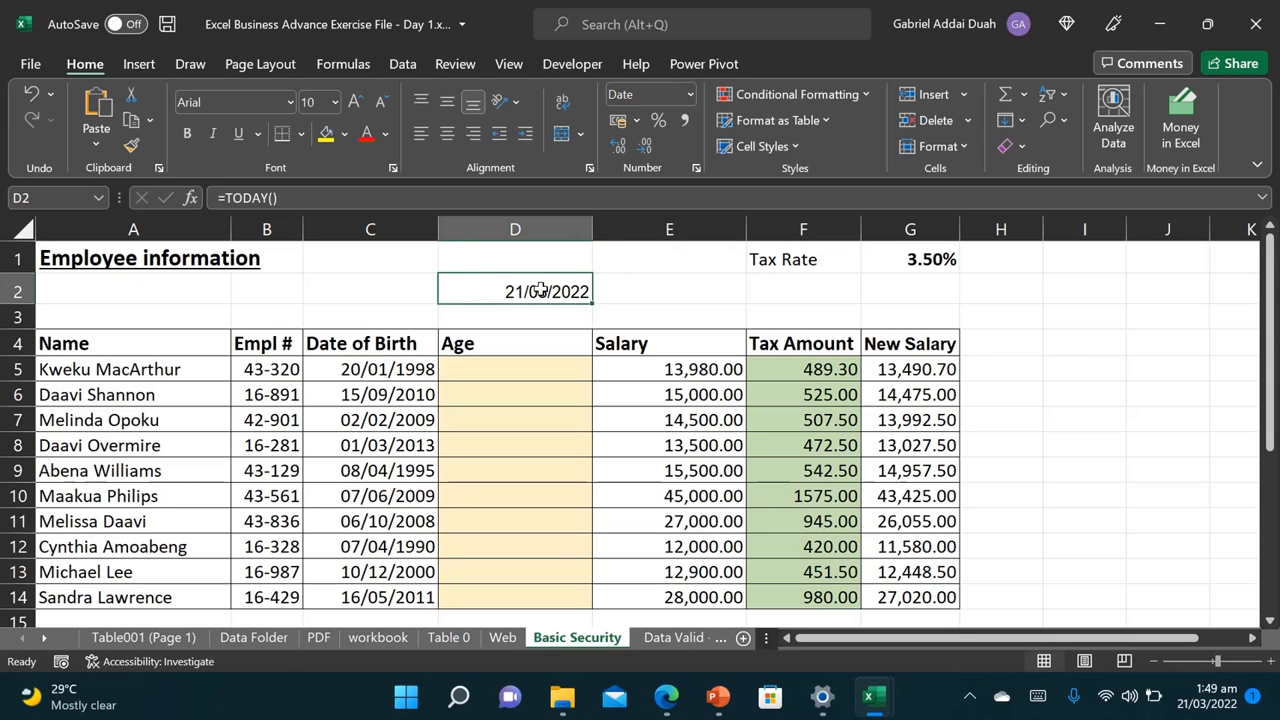
key("Delete")
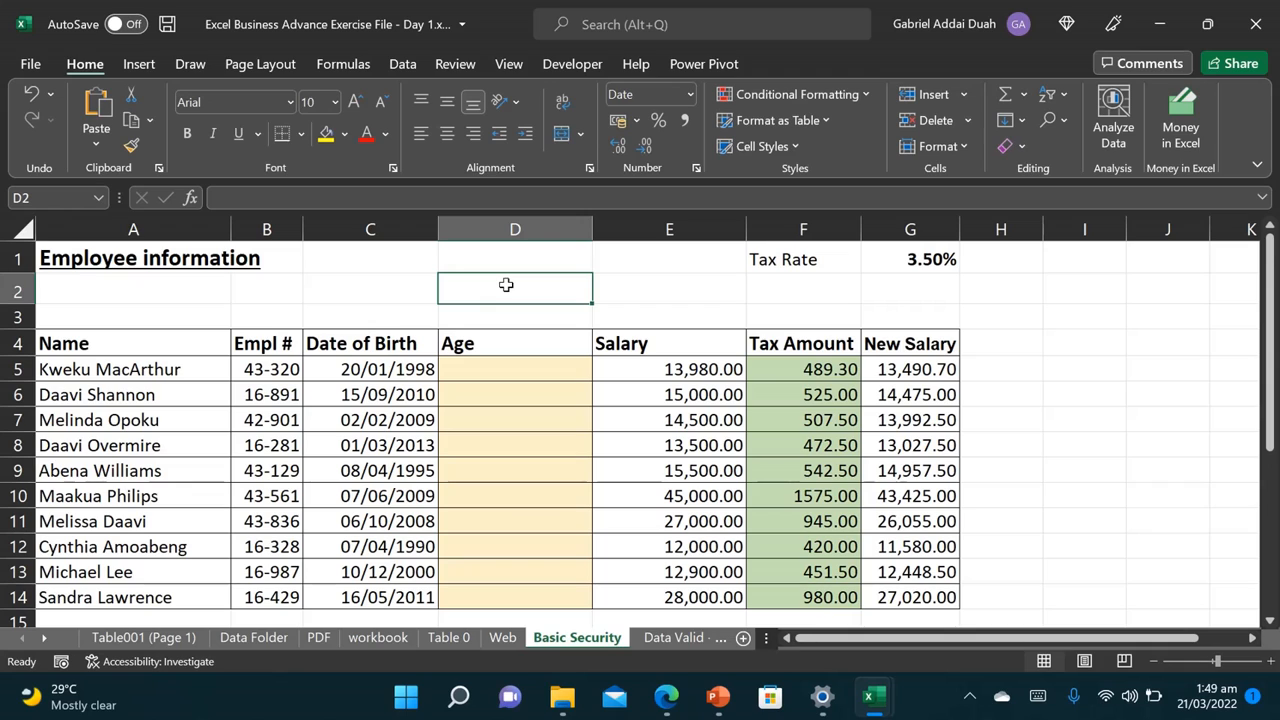
Step: Write 'DATEDIF(start date,end date, unit)' in D2 and 'unit= y or m or d' in F2
type("=")
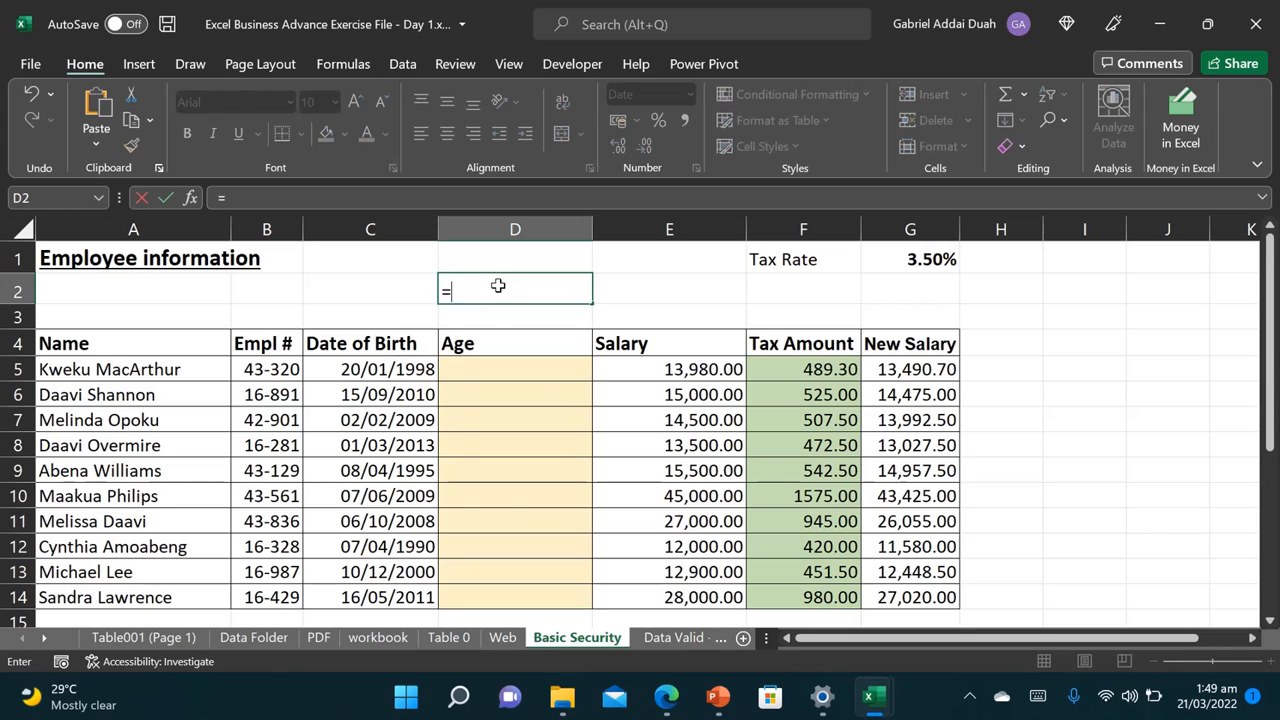
type("DATEDIF")
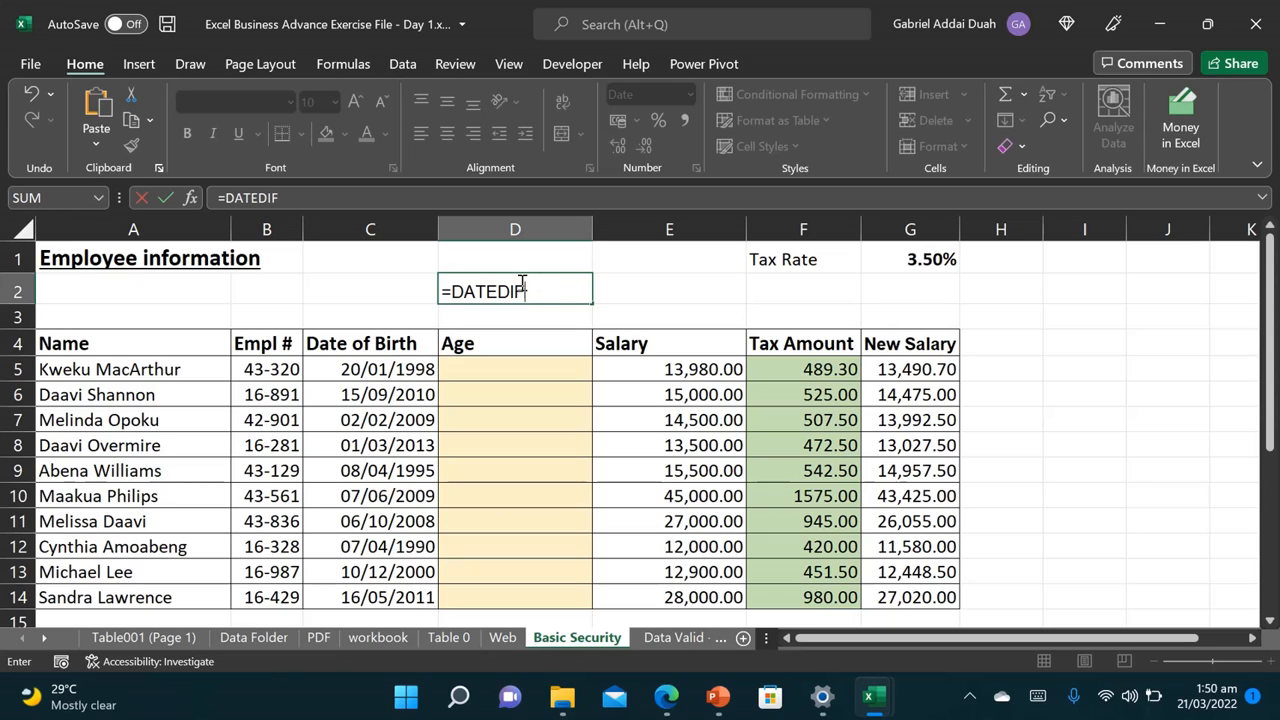
type("(")
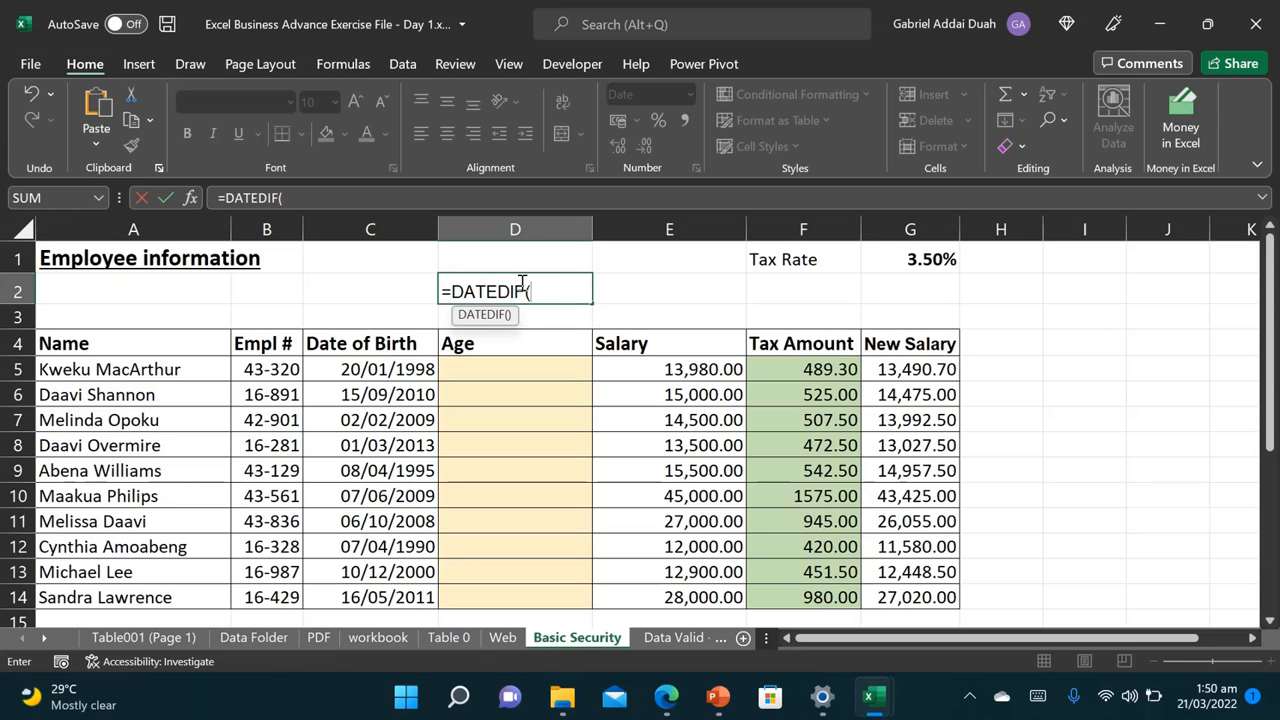
type("ST")
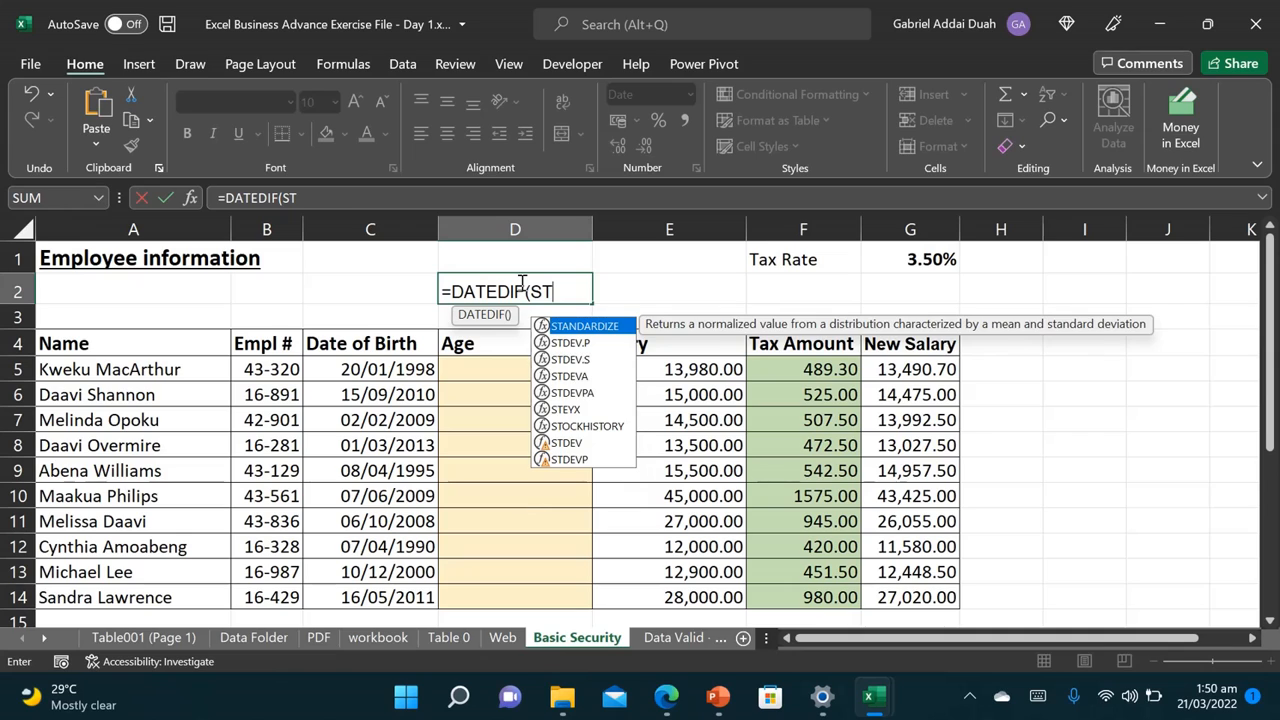
key("BackSpace")
key("BackSpace")
key("BackSpace")
key("BackSpace")
key("BackSpace")
key("BackSpace")
key("BackSpace")
key("BackSpace")
key("BackSpace")
key("BackSpace")
key("BackSpace")
type("D")
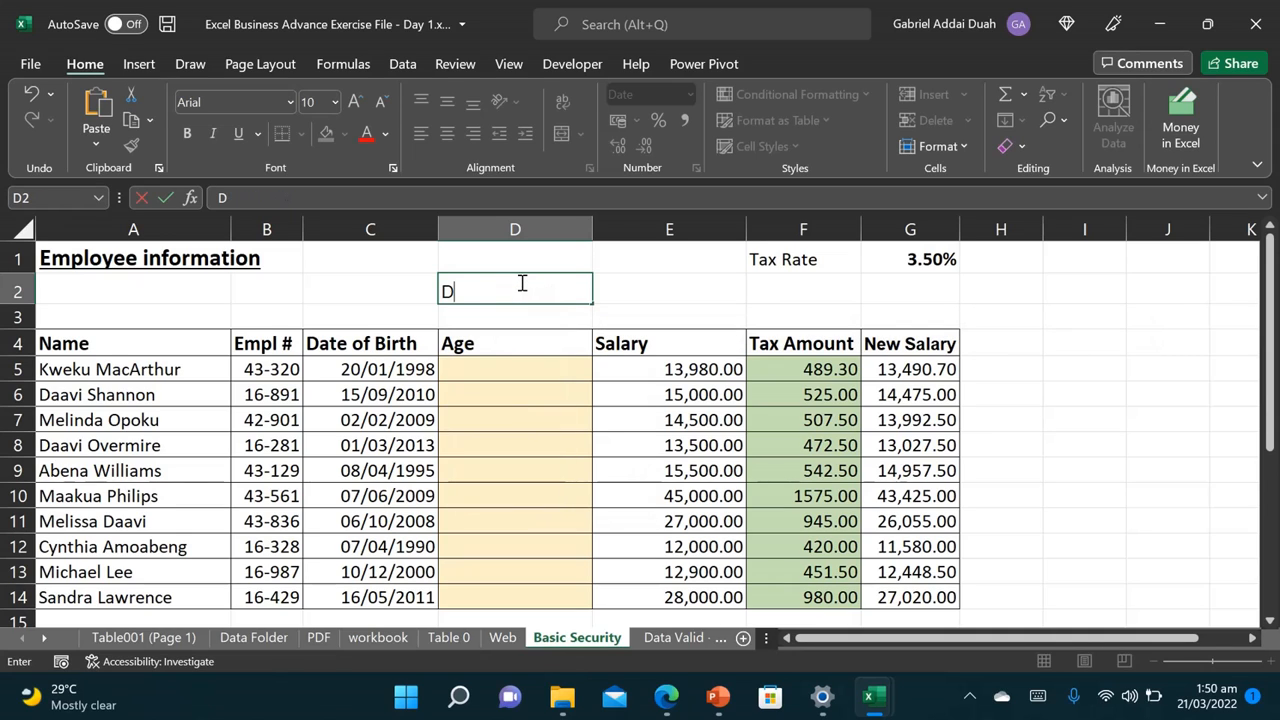
type("ATEDIF")
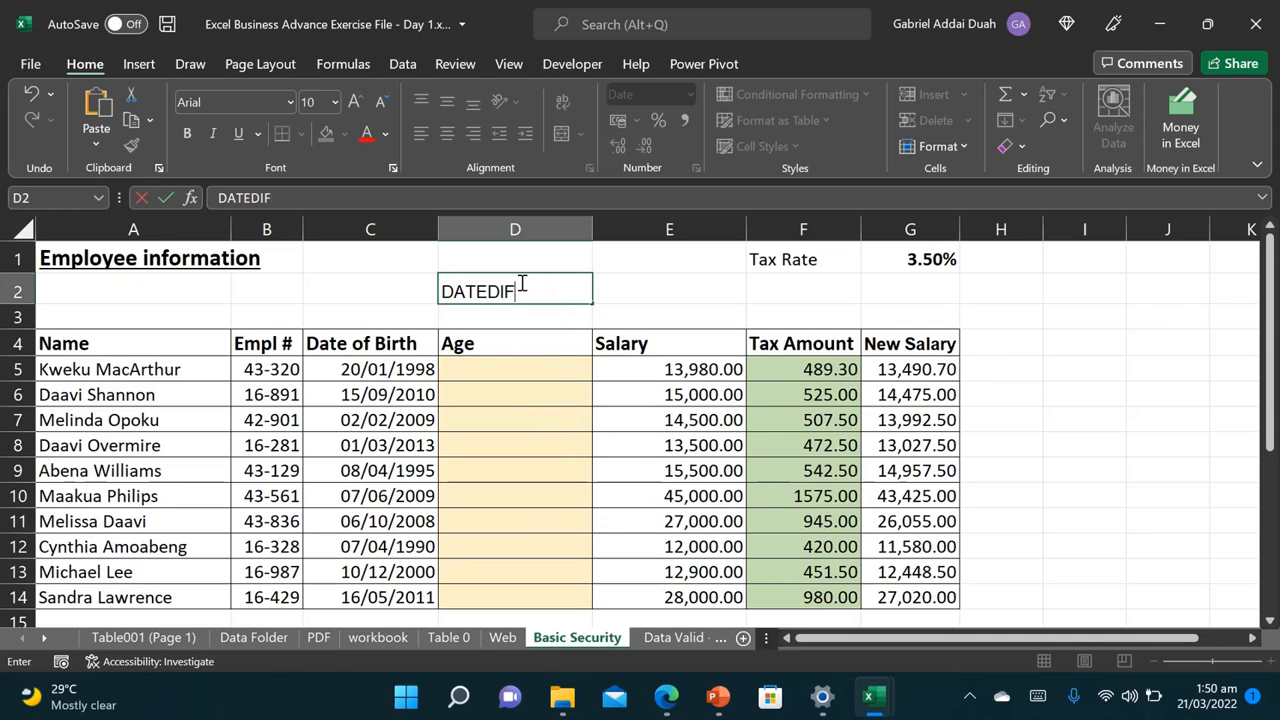
type("(start date")
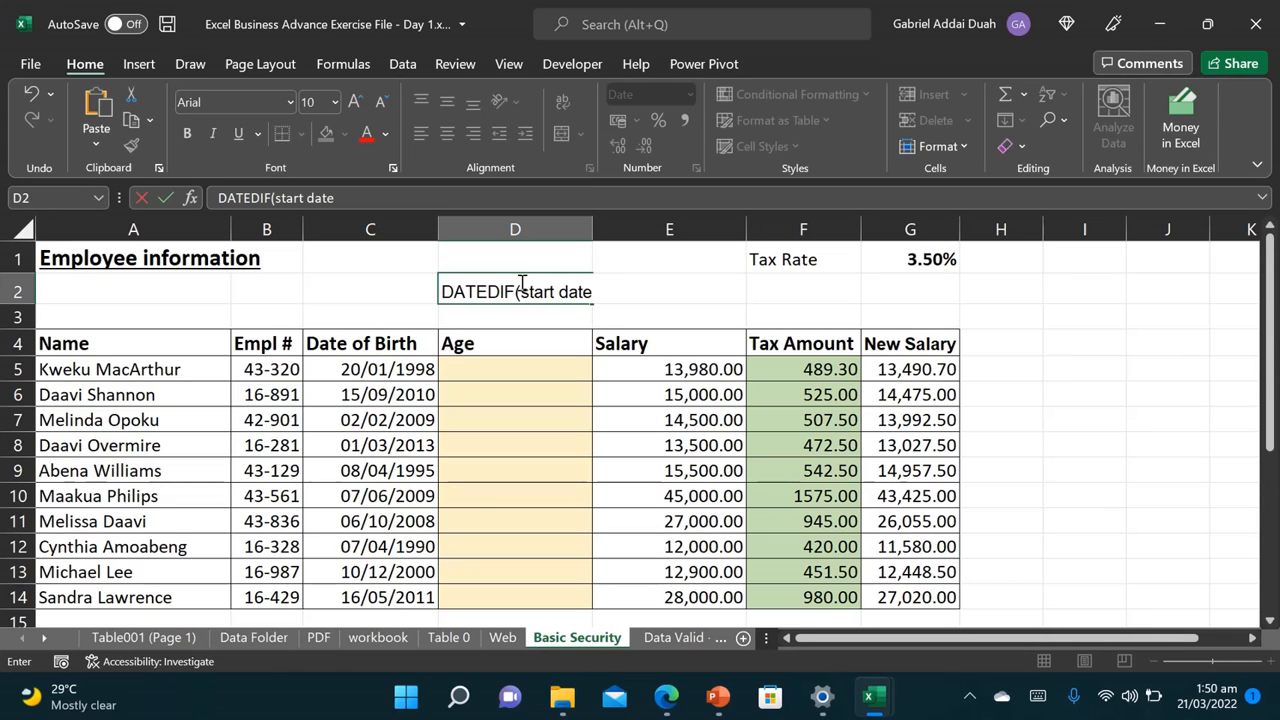
type(",end date")
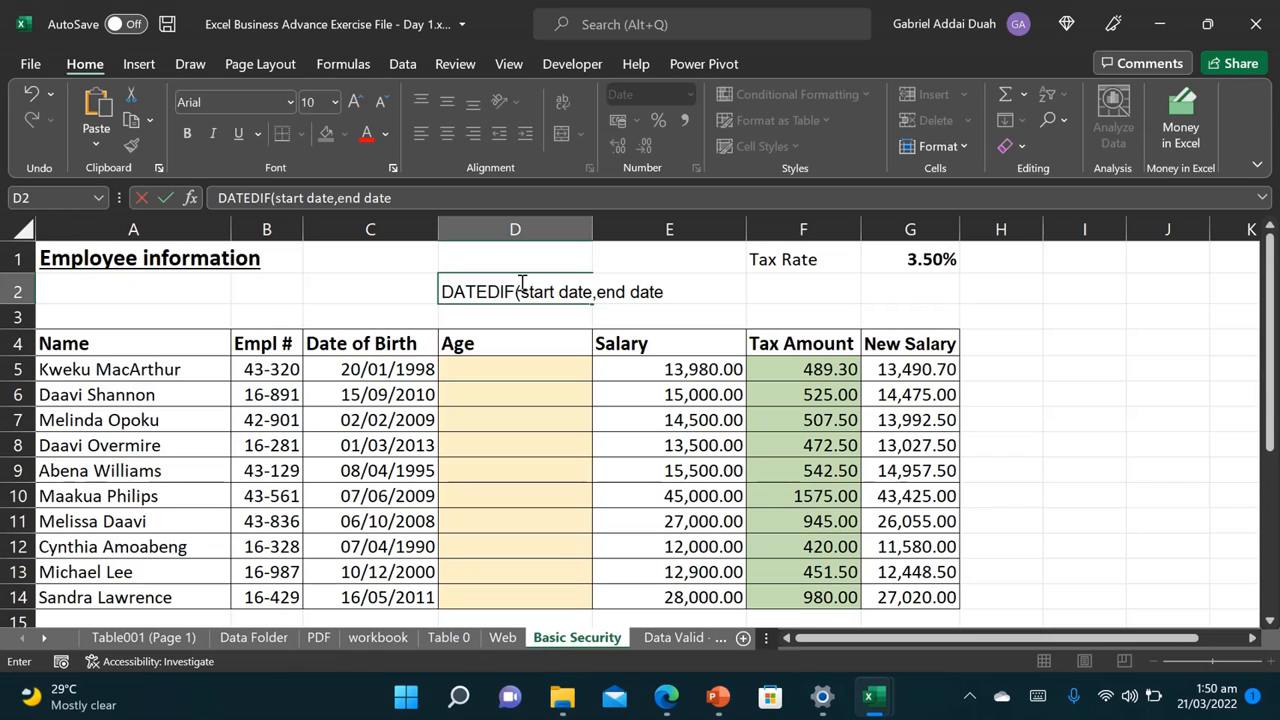
type(", unit")
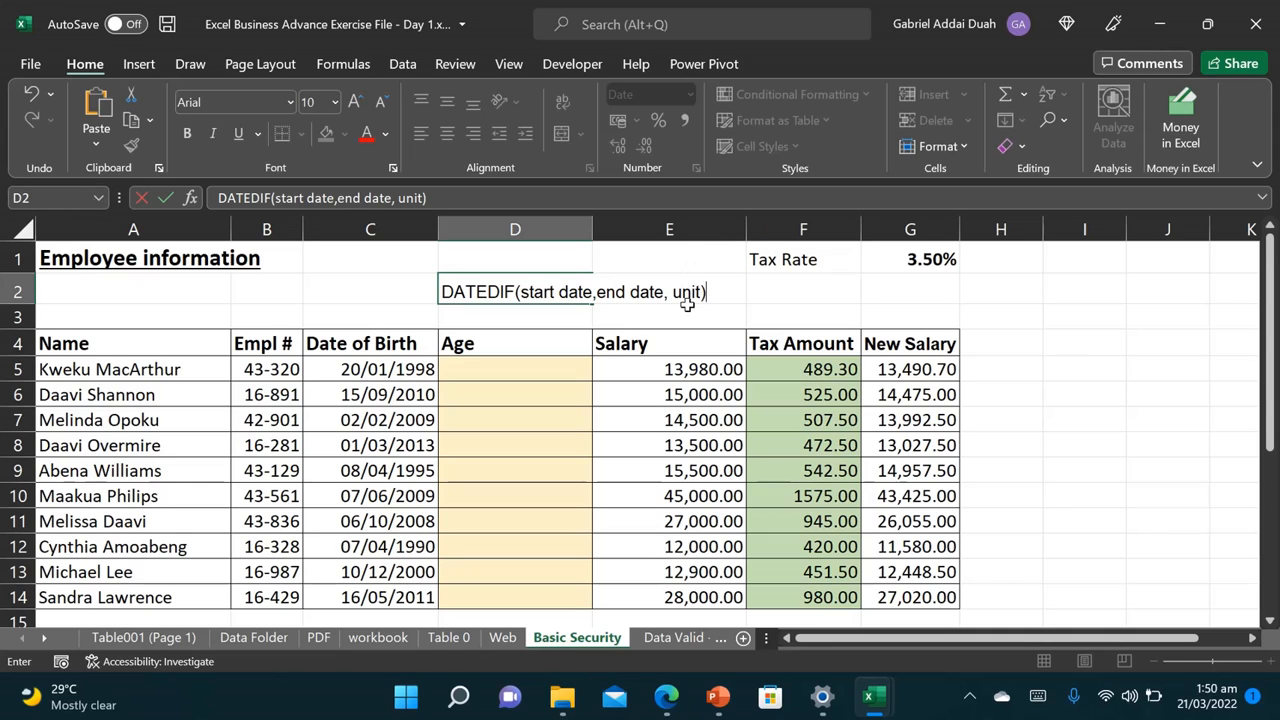
left_click(821, 290)
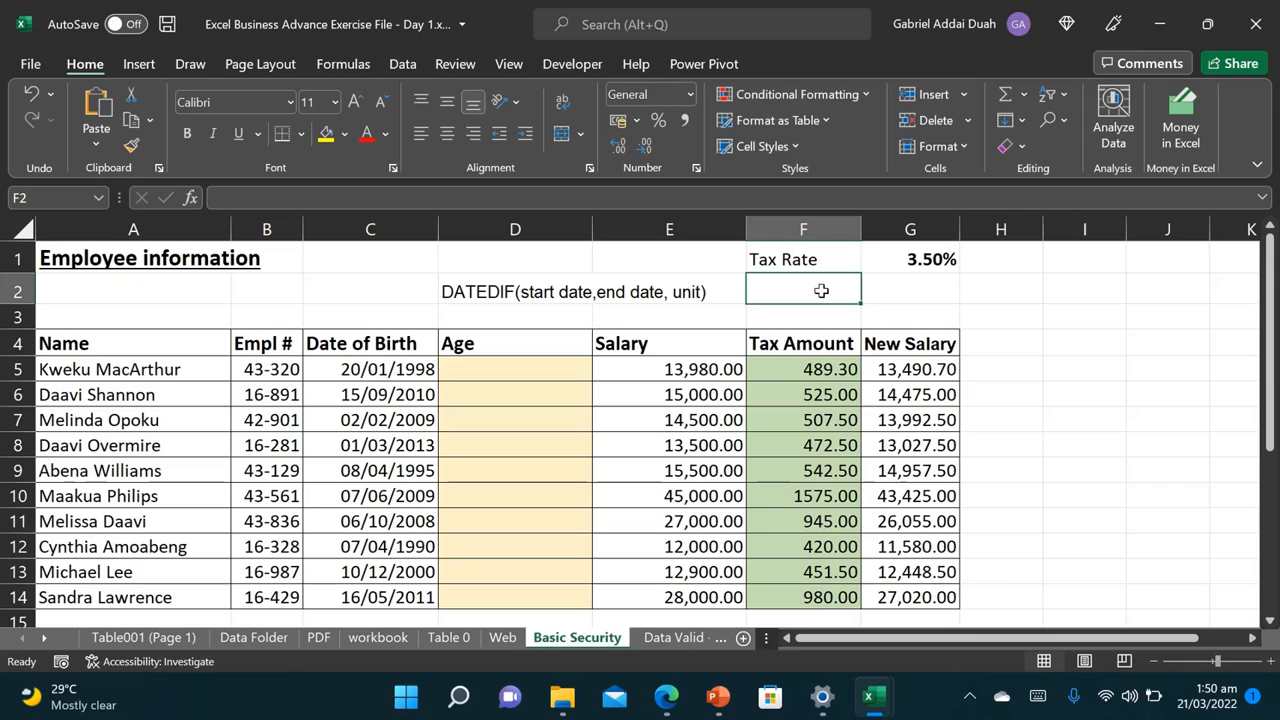
type("unit=")
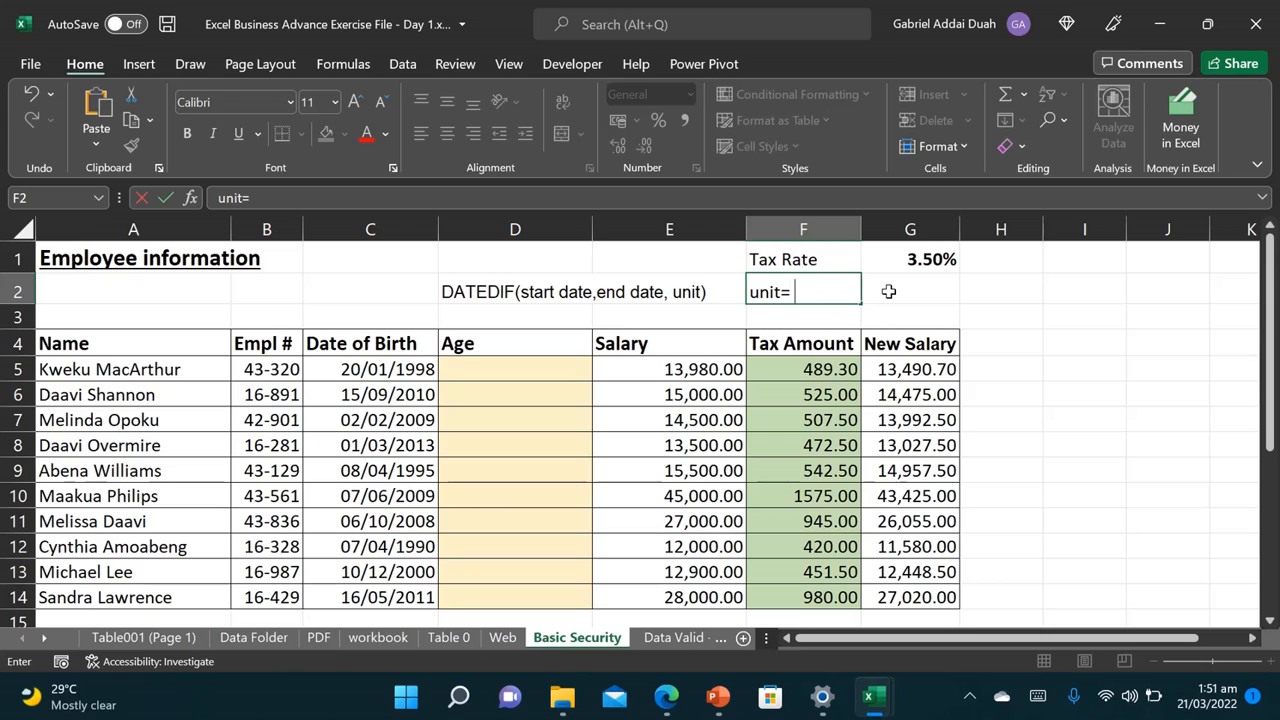
type(" y or m or d")
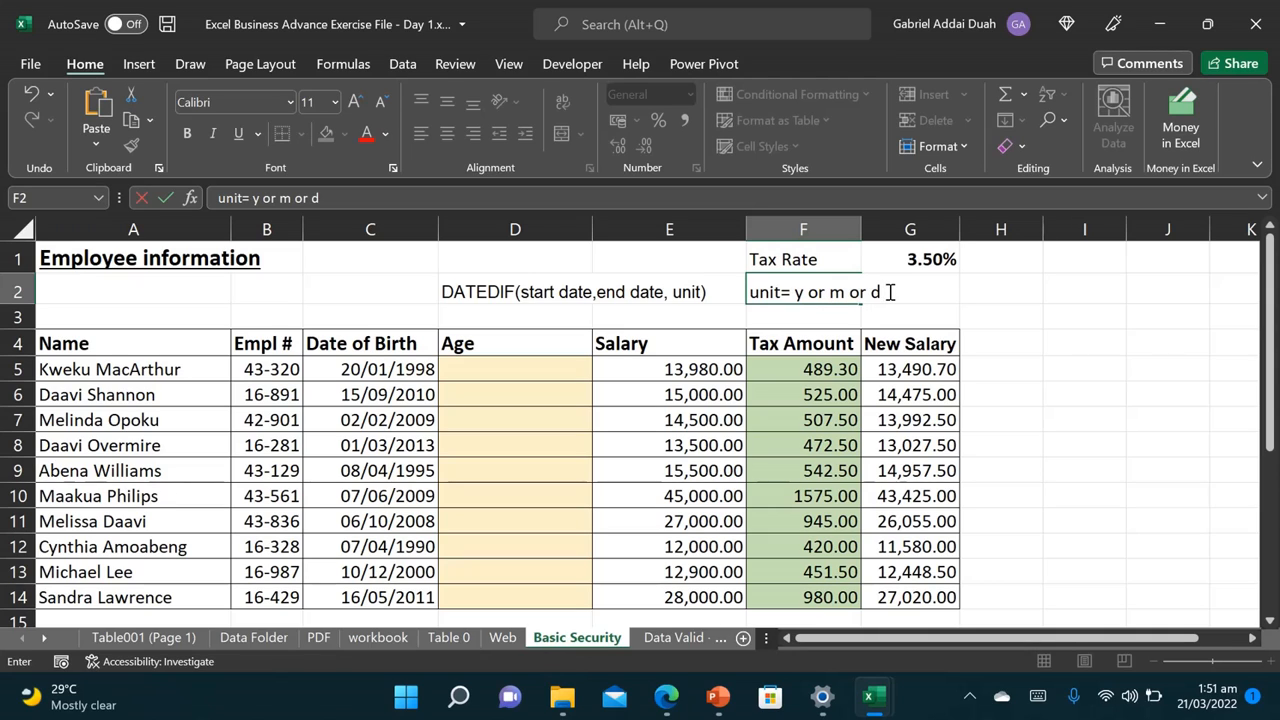
key("Return")
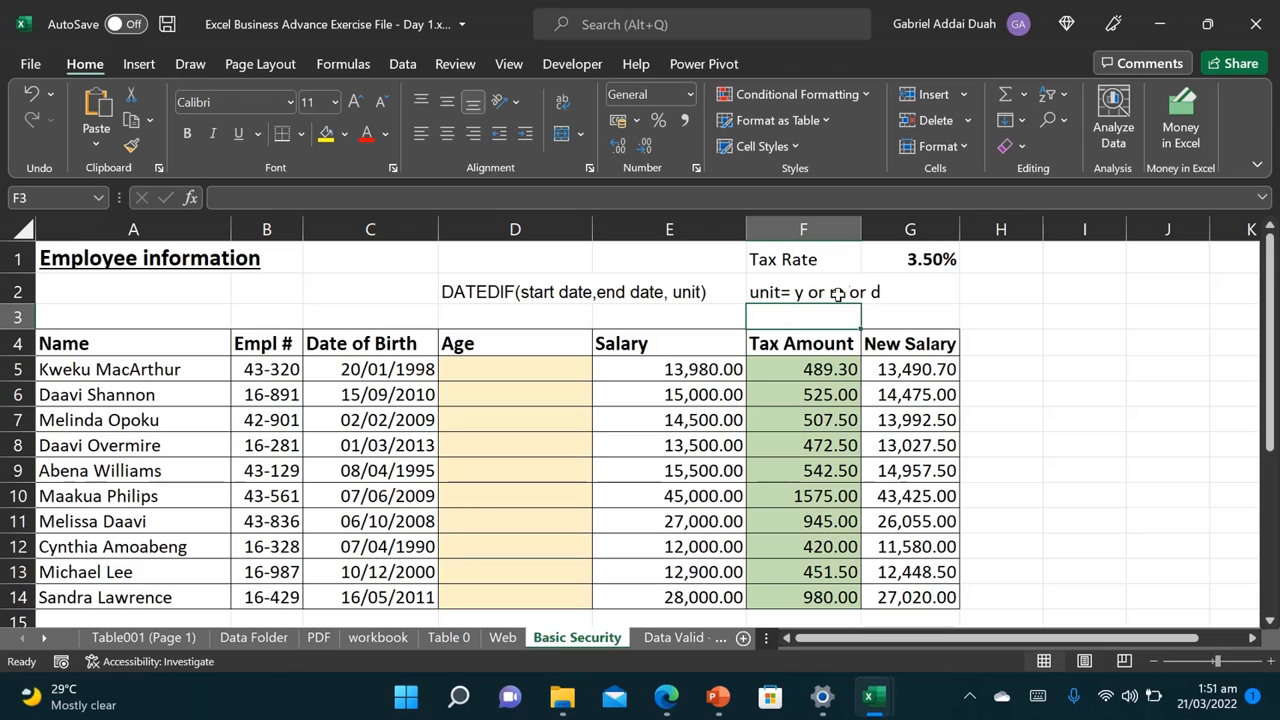
Step: Start typing =Datedif( in D5 and check the function's help
left_click(785, 295)
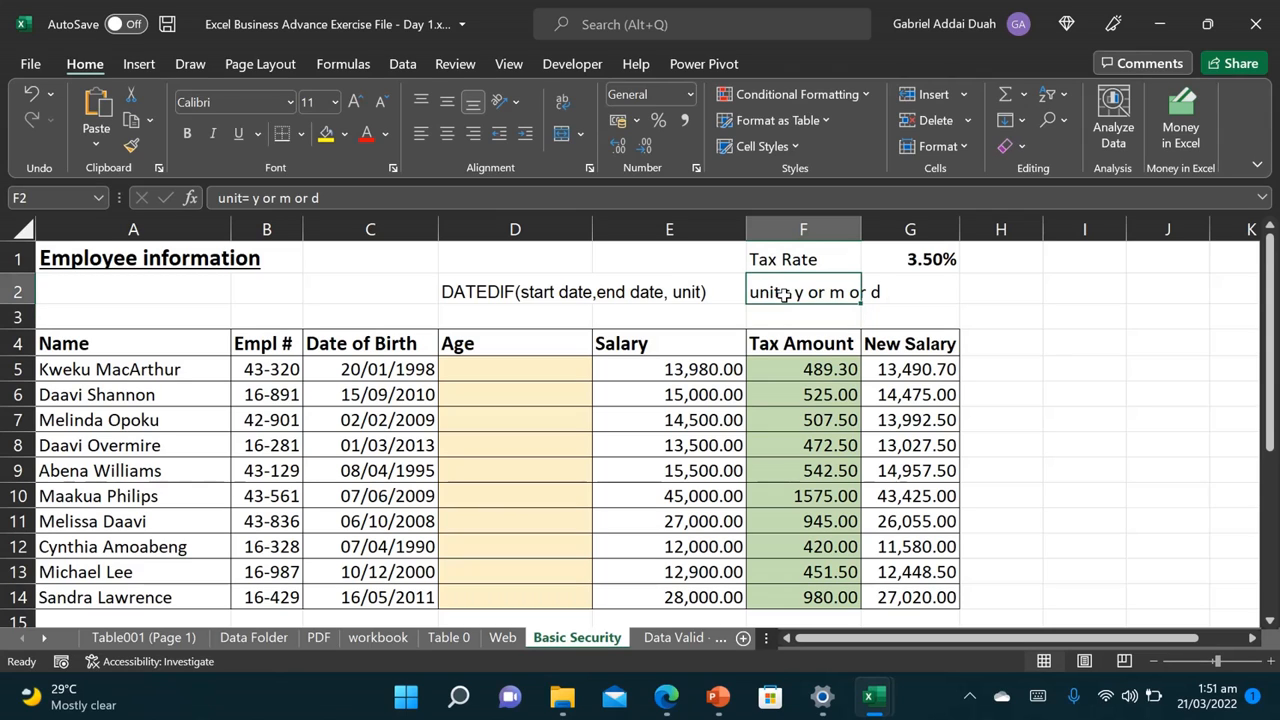
left_click(481, 369)
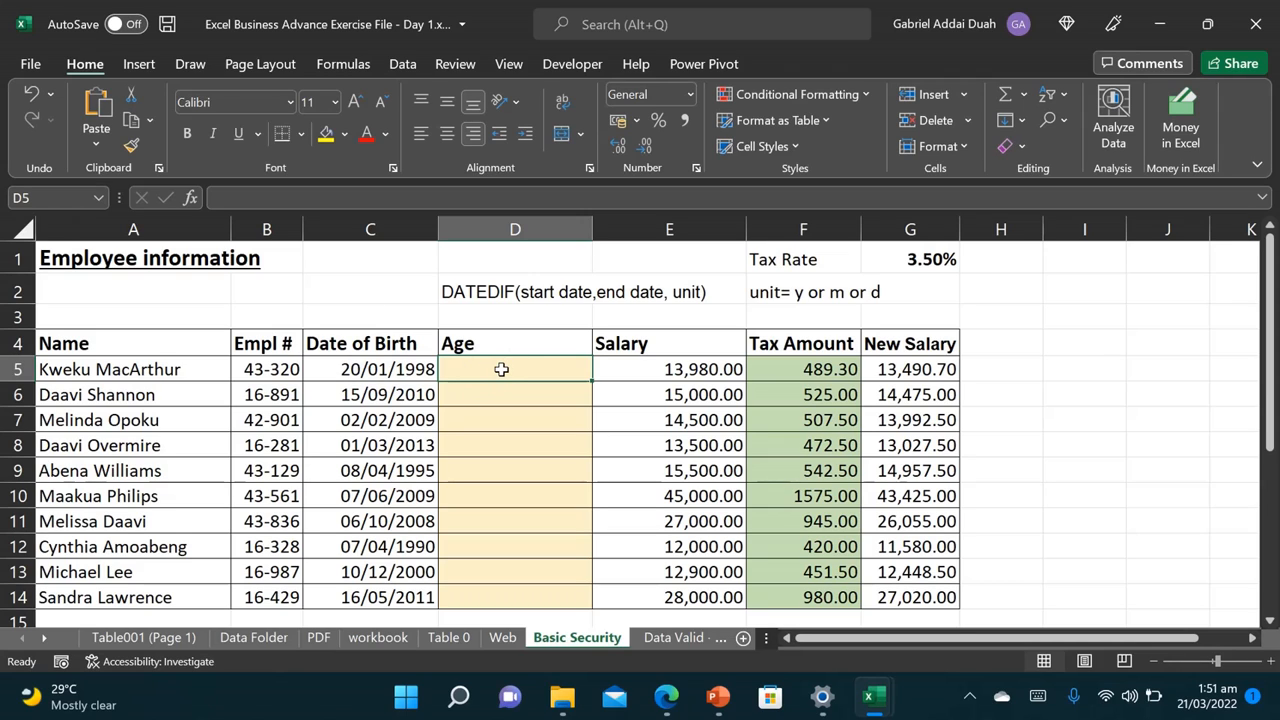
type("=D")
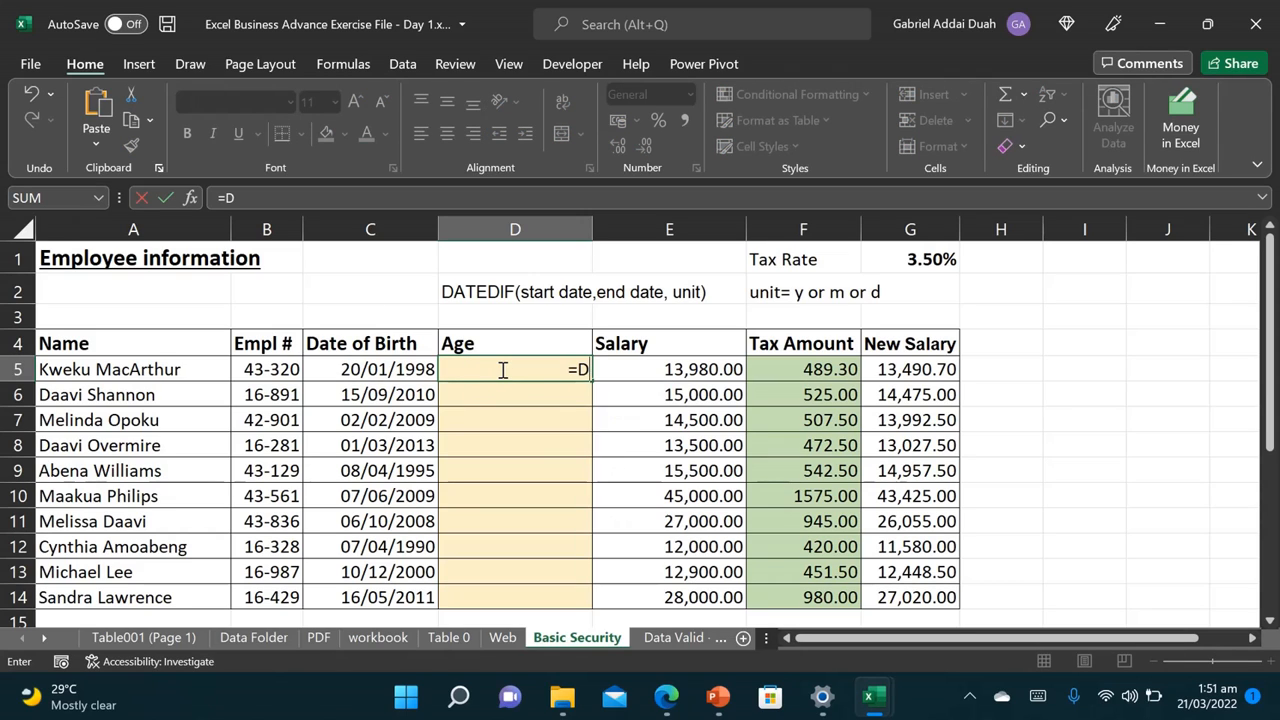
type("atedif")
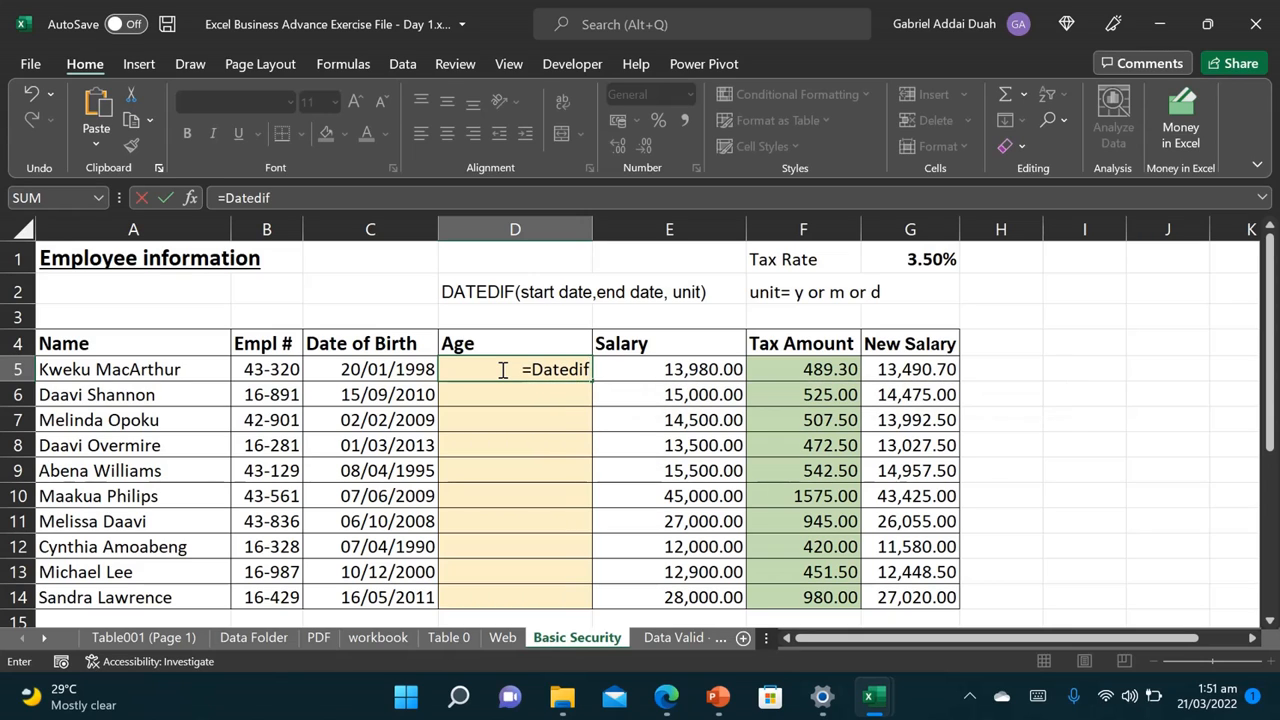
type("(")
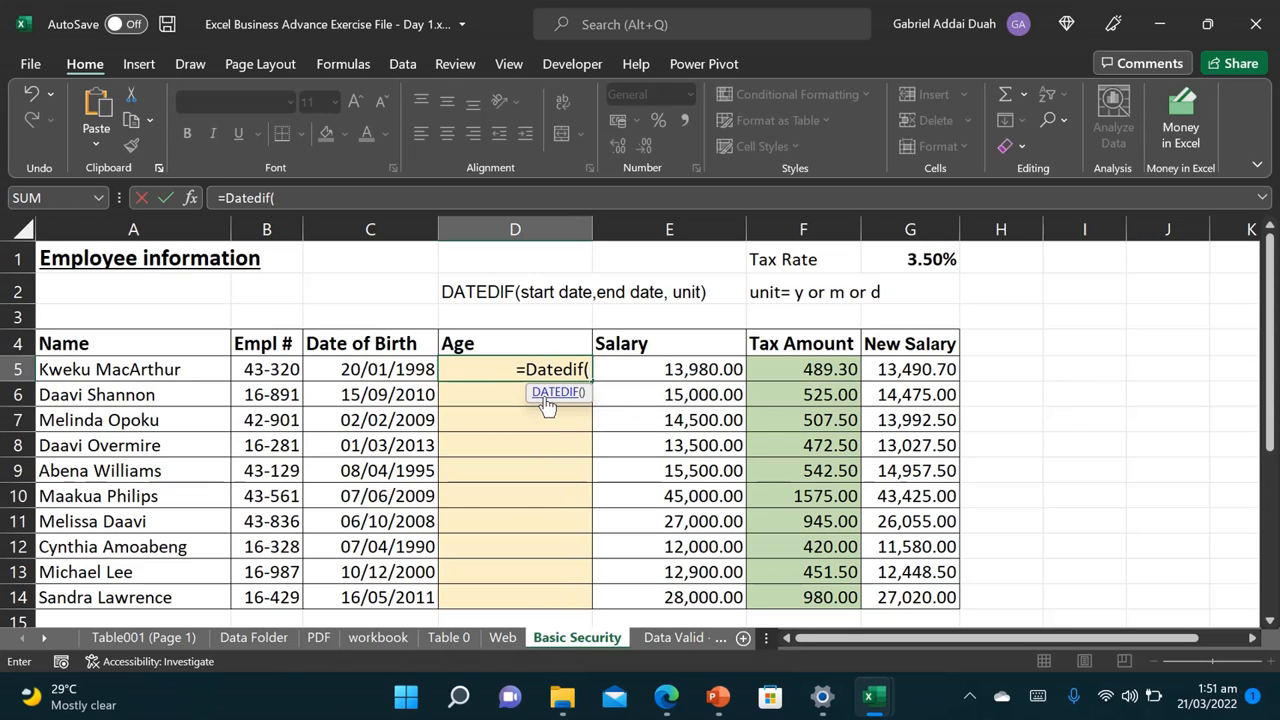
left_click(545, 391)
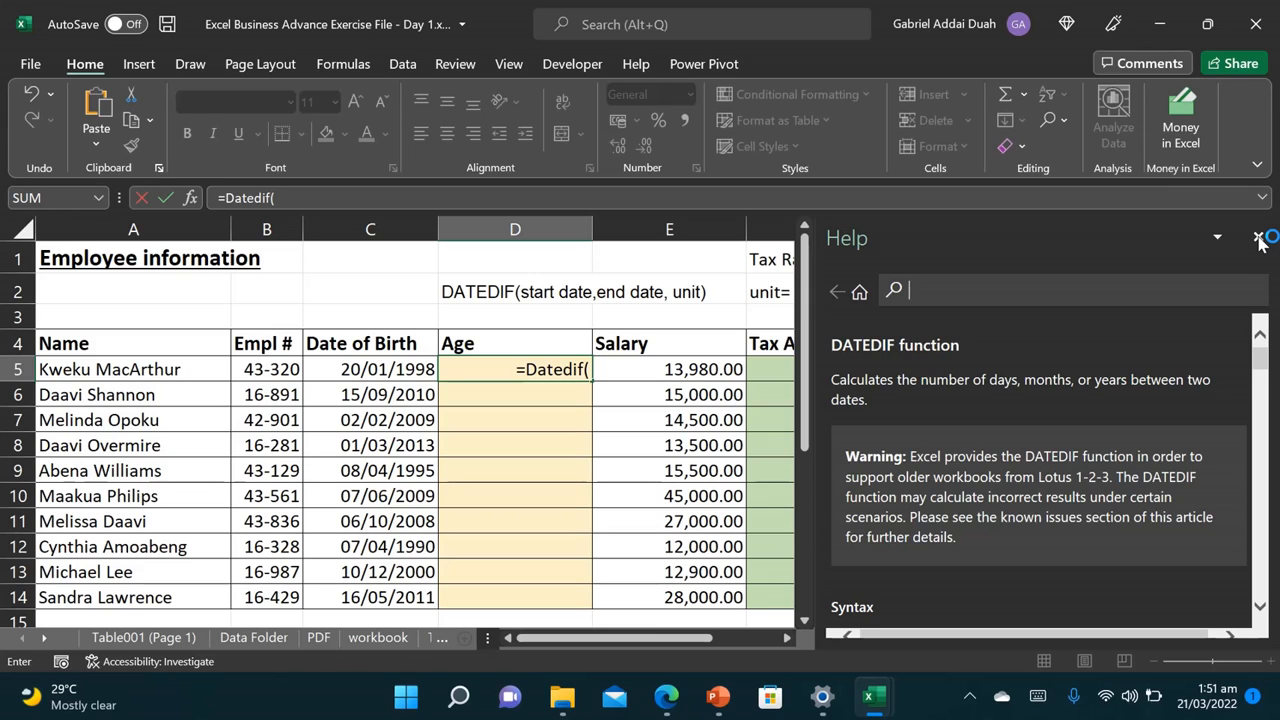
left_click(1259, 240)
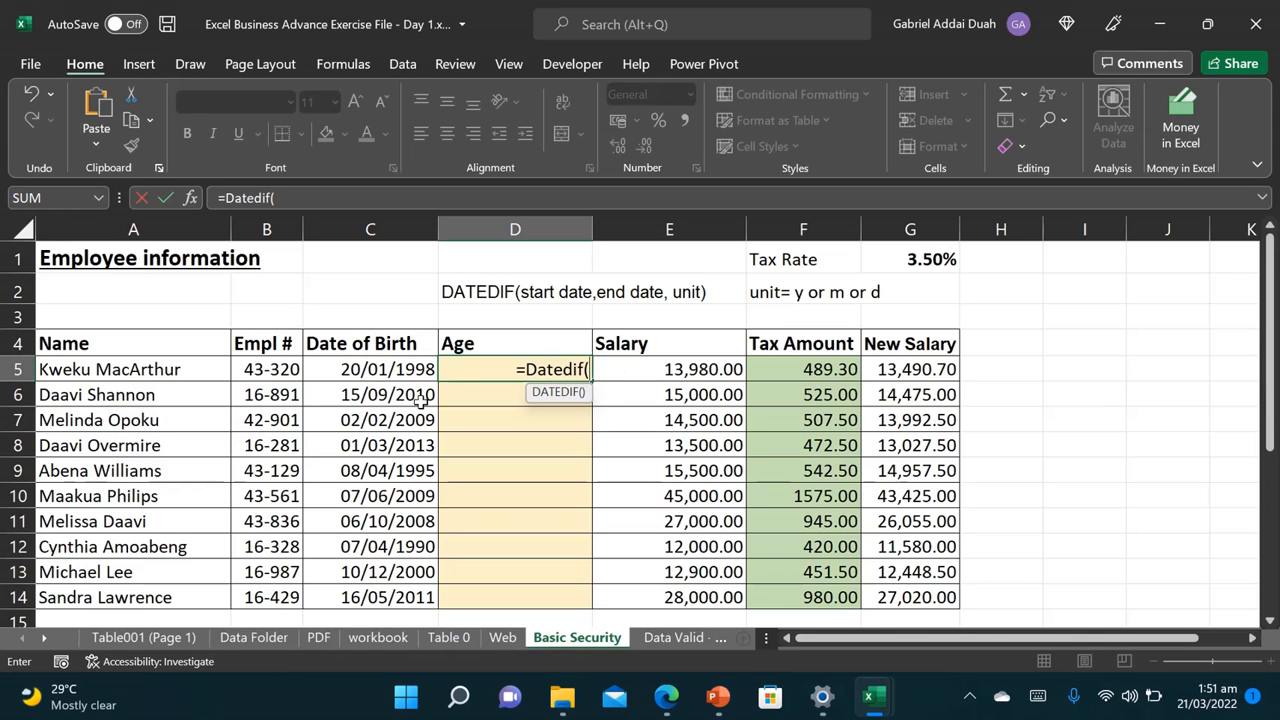
Step: Finish D5 as =DATEDIF(C5,TODAY(),"y"), showing the first employee's age of 24
left_click(365, 367)
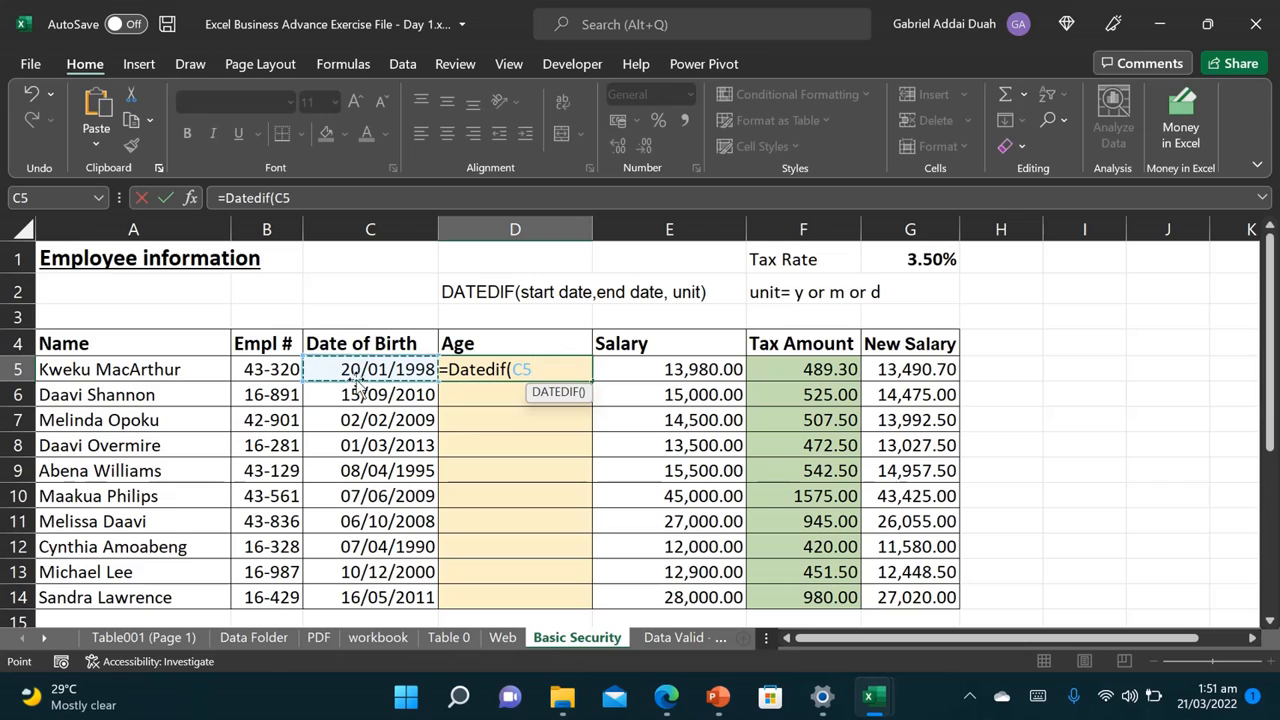
type(",")
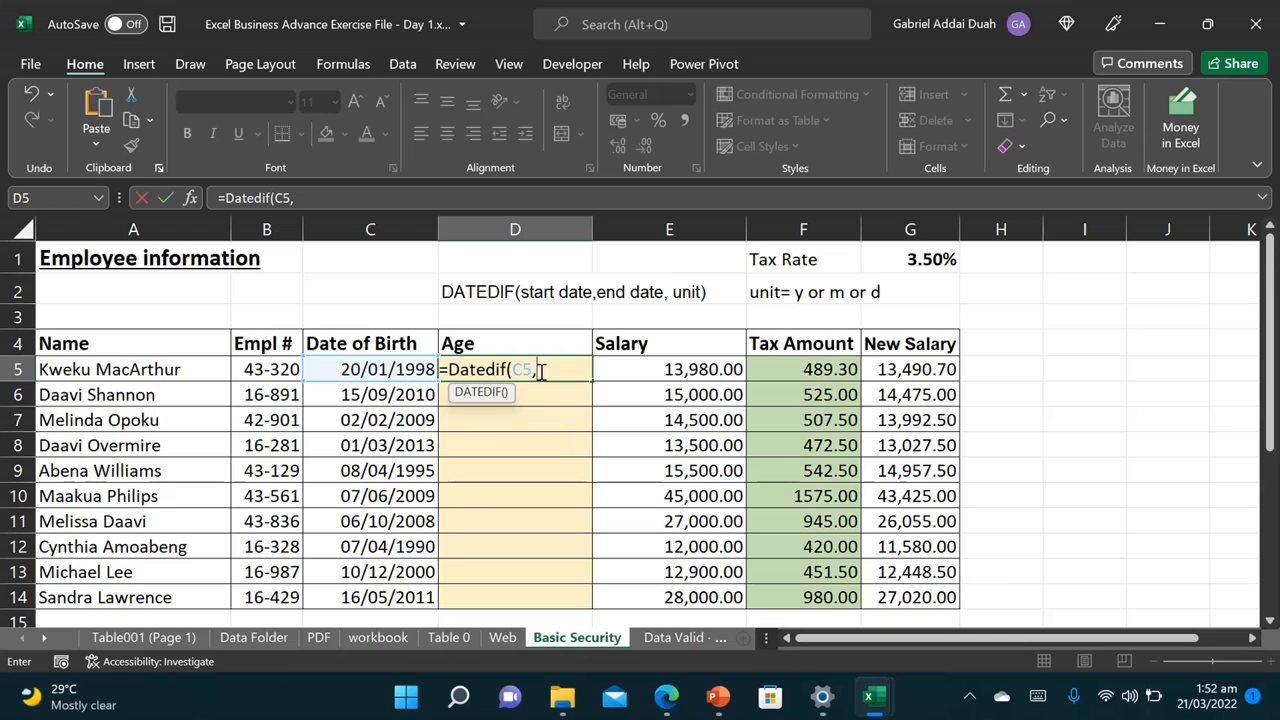
type("today")
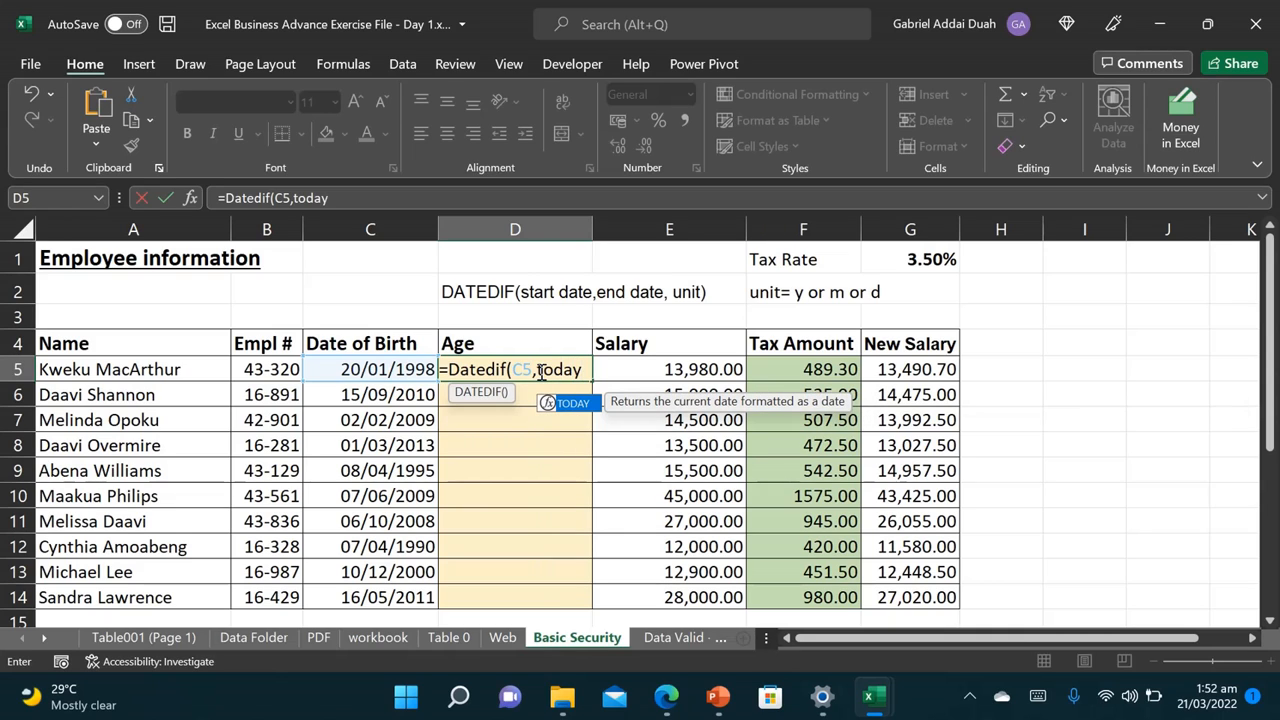
type("()")
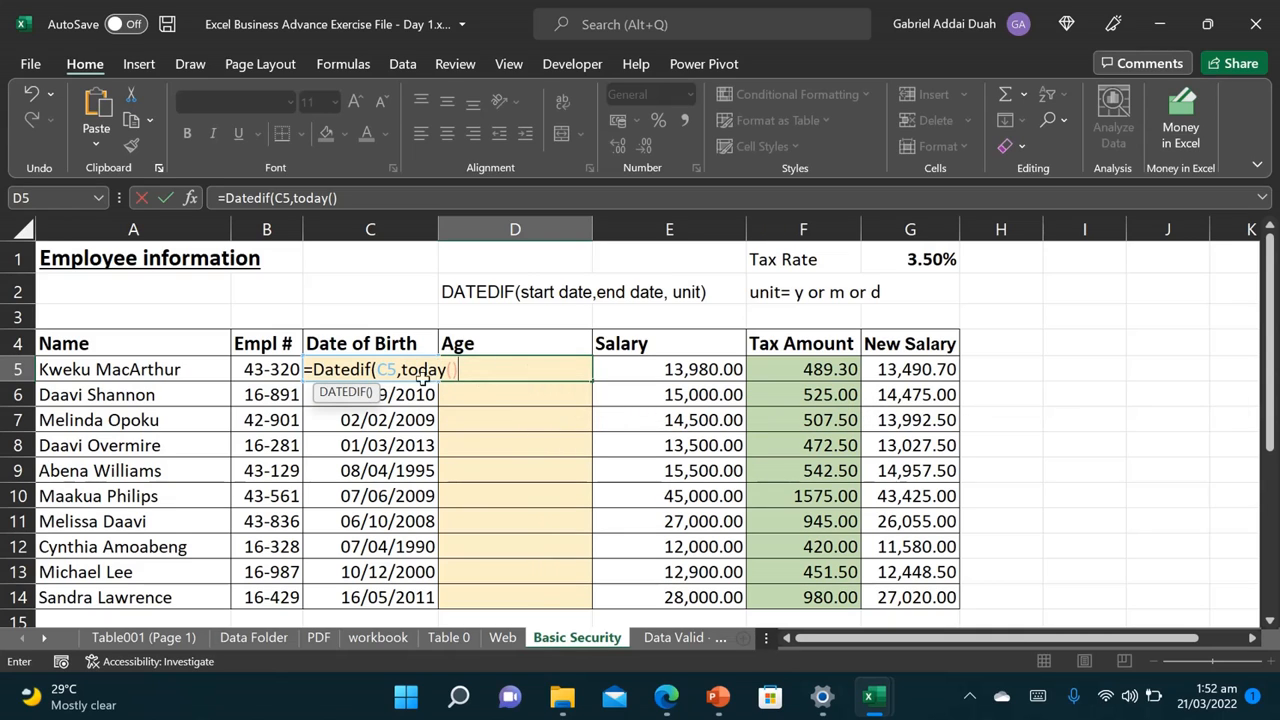
type(",\"y\")")
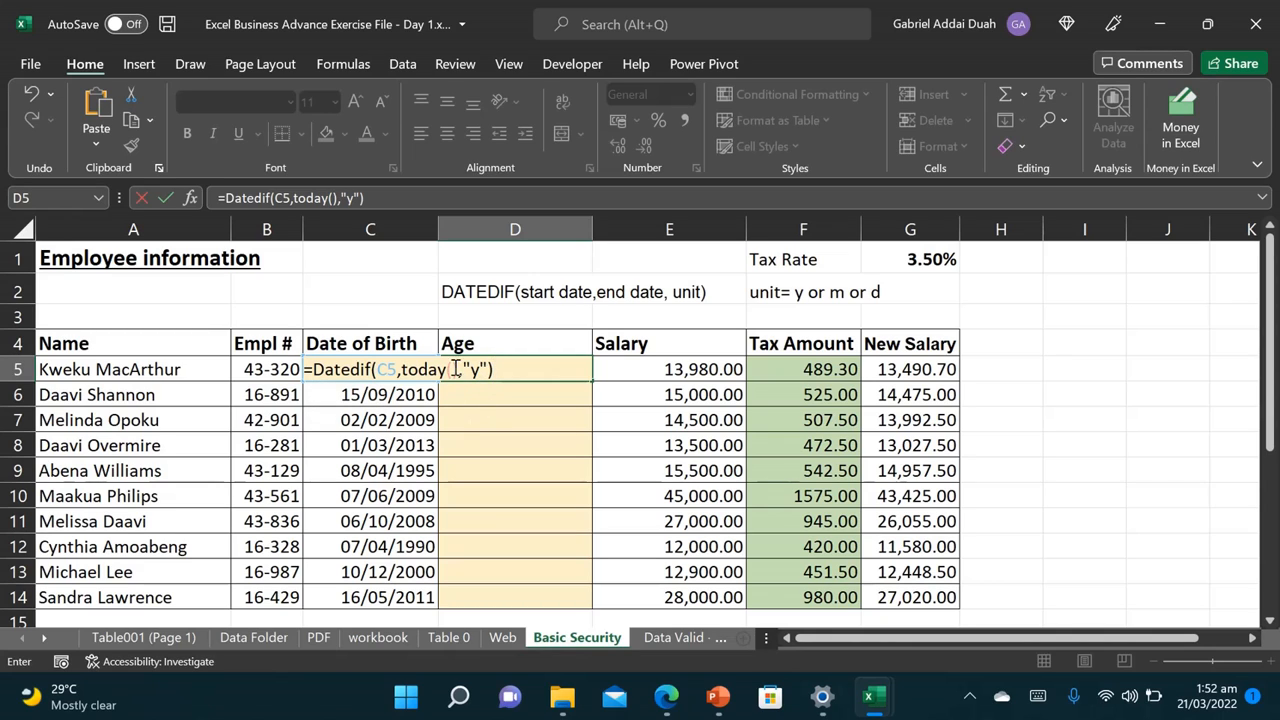
key("Return")
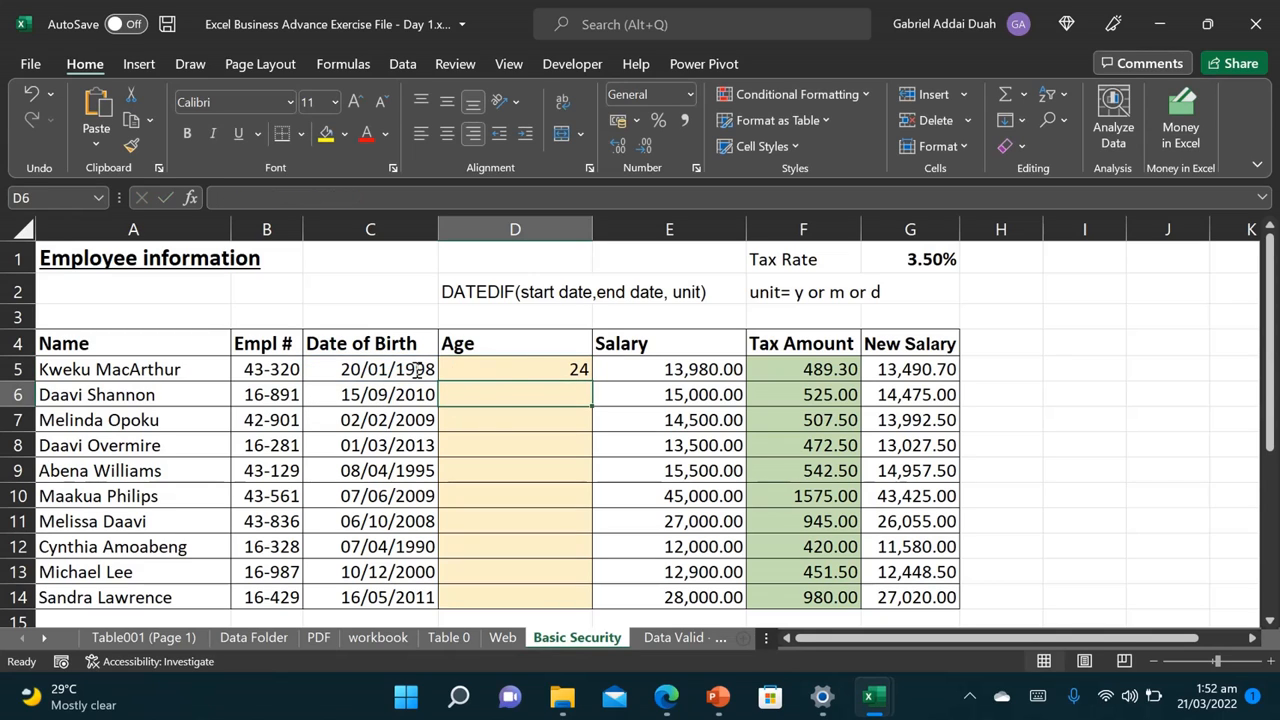
Step: Copy the D5 age formula down through D14 and select the existing Tax Amount values
left_click(541, 369)
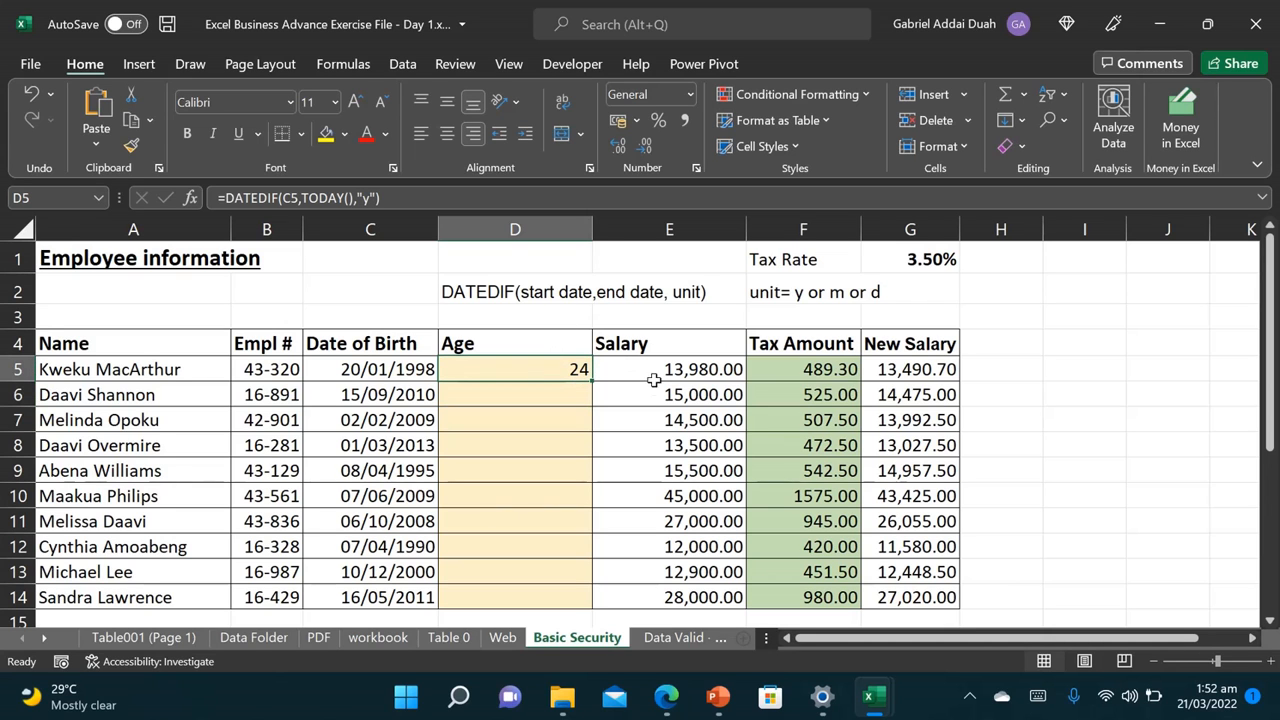
scroll(592, 407, "up", 1)
scroll(592, 407, "up", 4)
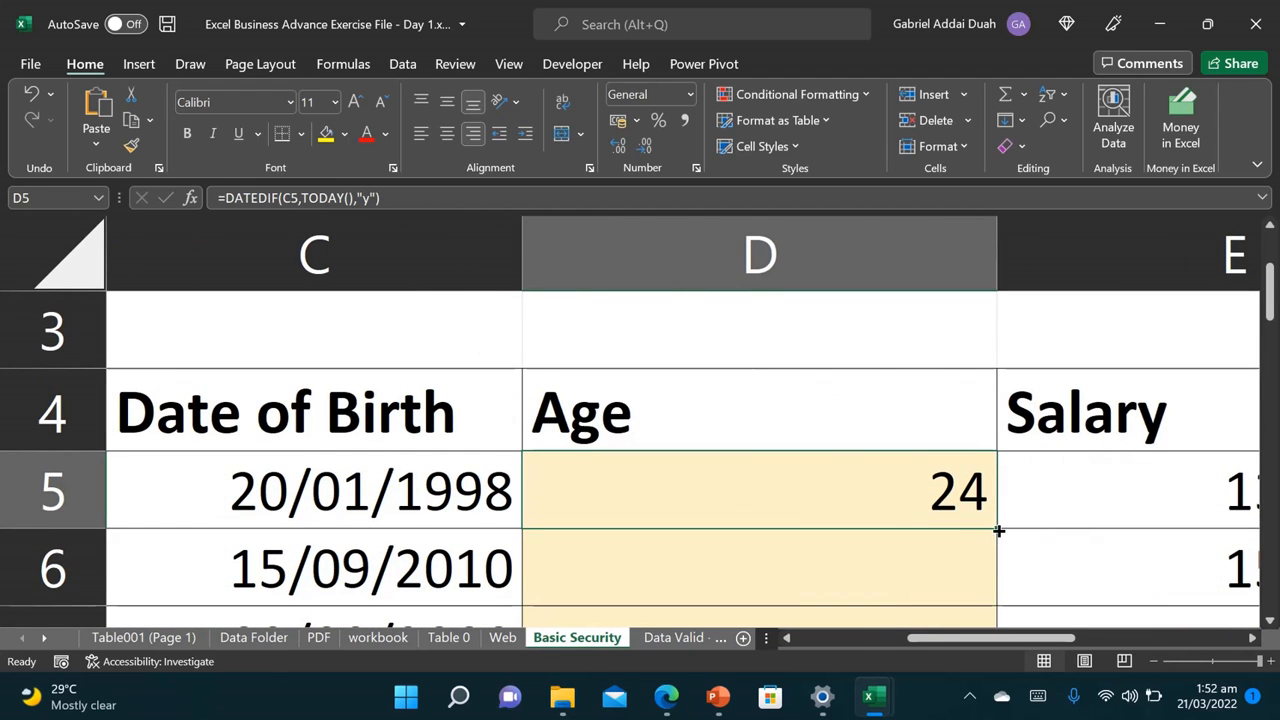
scroll(992, 528, "down", 5)
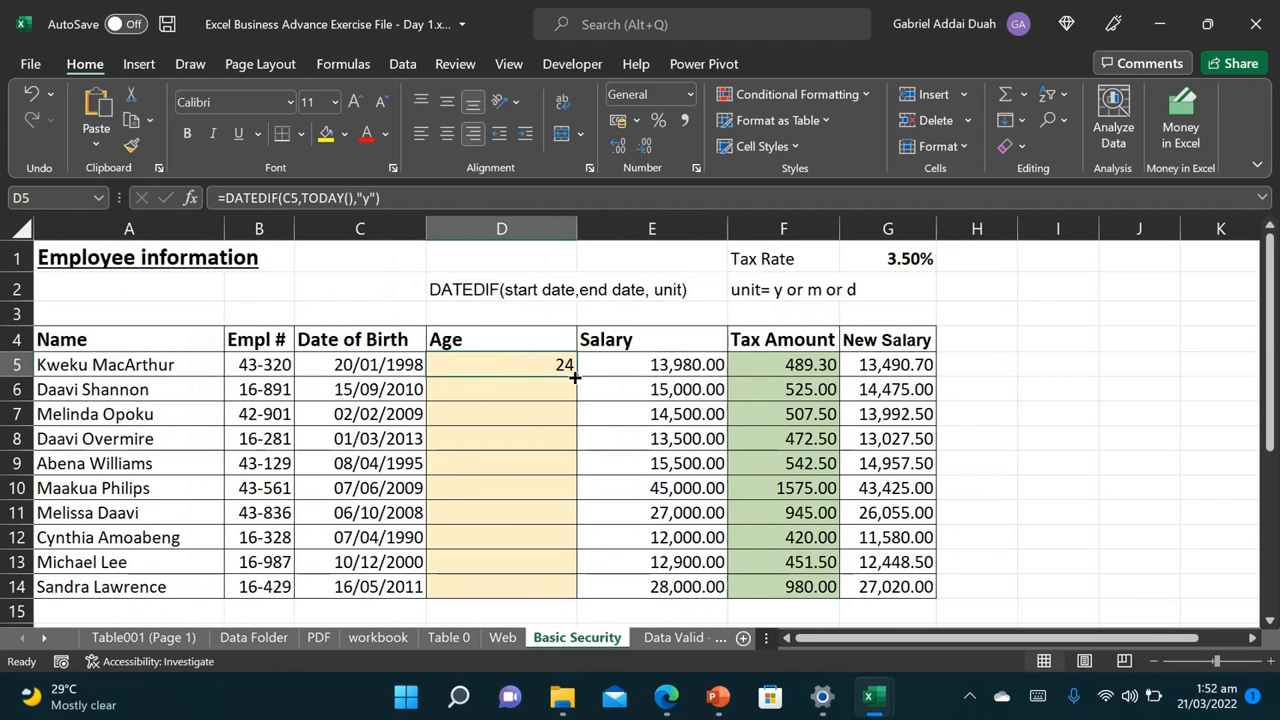
left_click_drag(575, 377, 574, 586)
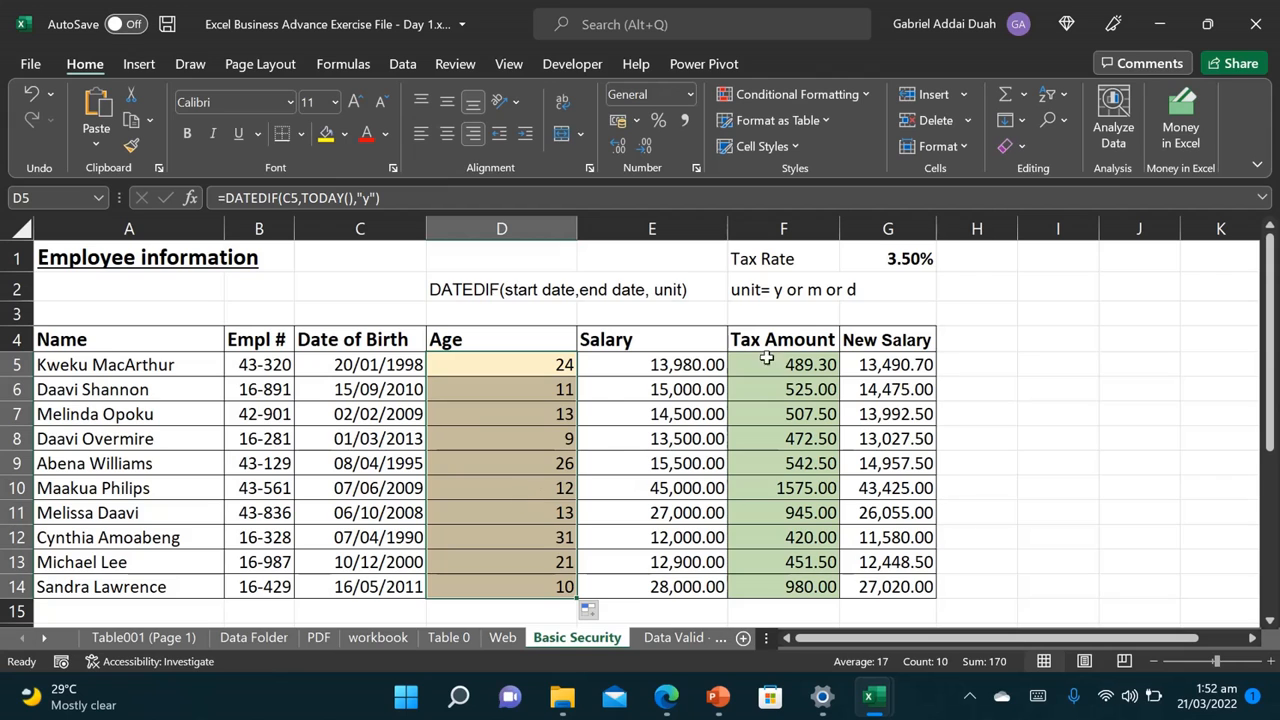
left_click_drag(788, 359, 774, 591)
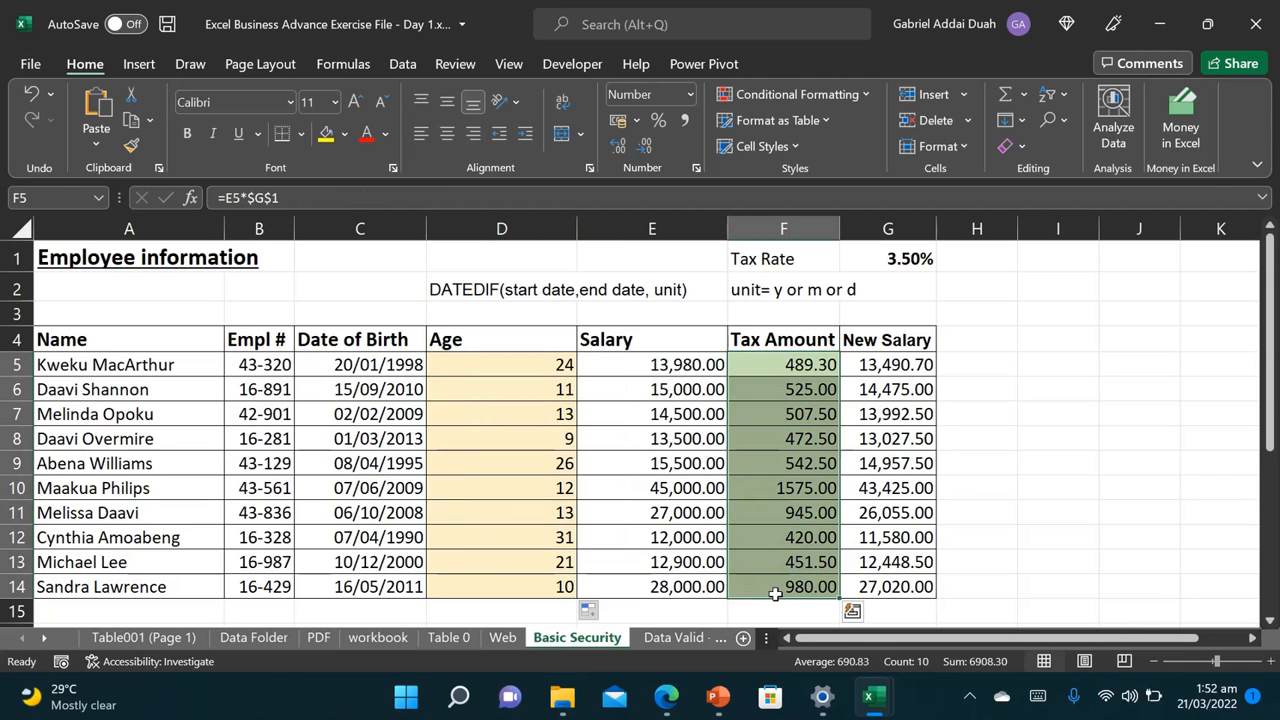
Step: Replace the tax amounts with =E5*$G$1 in F5, filled down to F14
key("Delete")
left_click(762, 369)
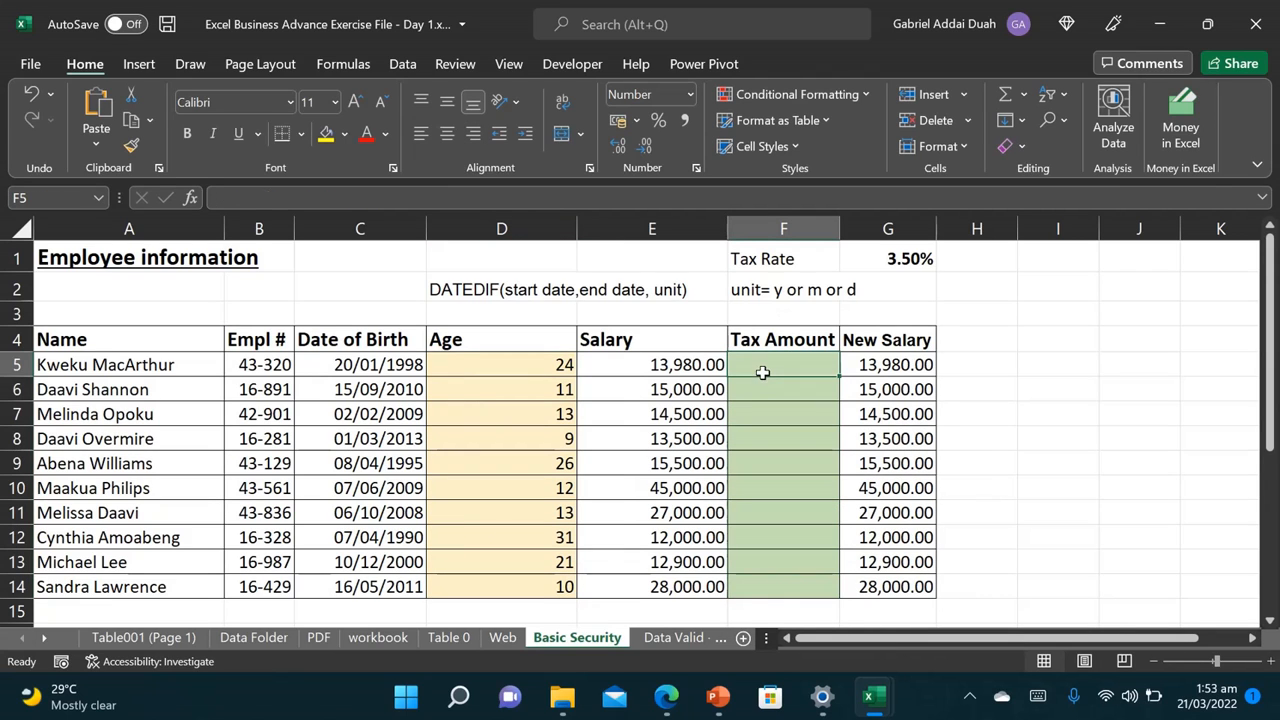
type("=")
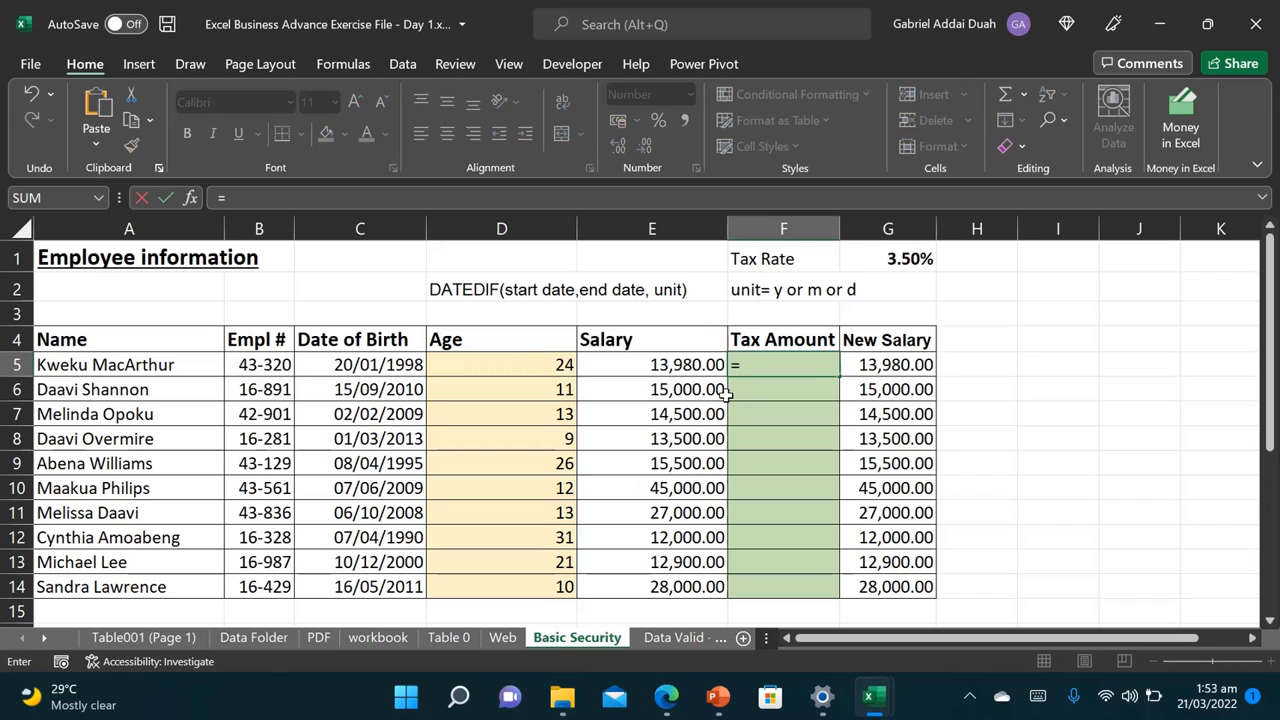
left_click(670, 362)
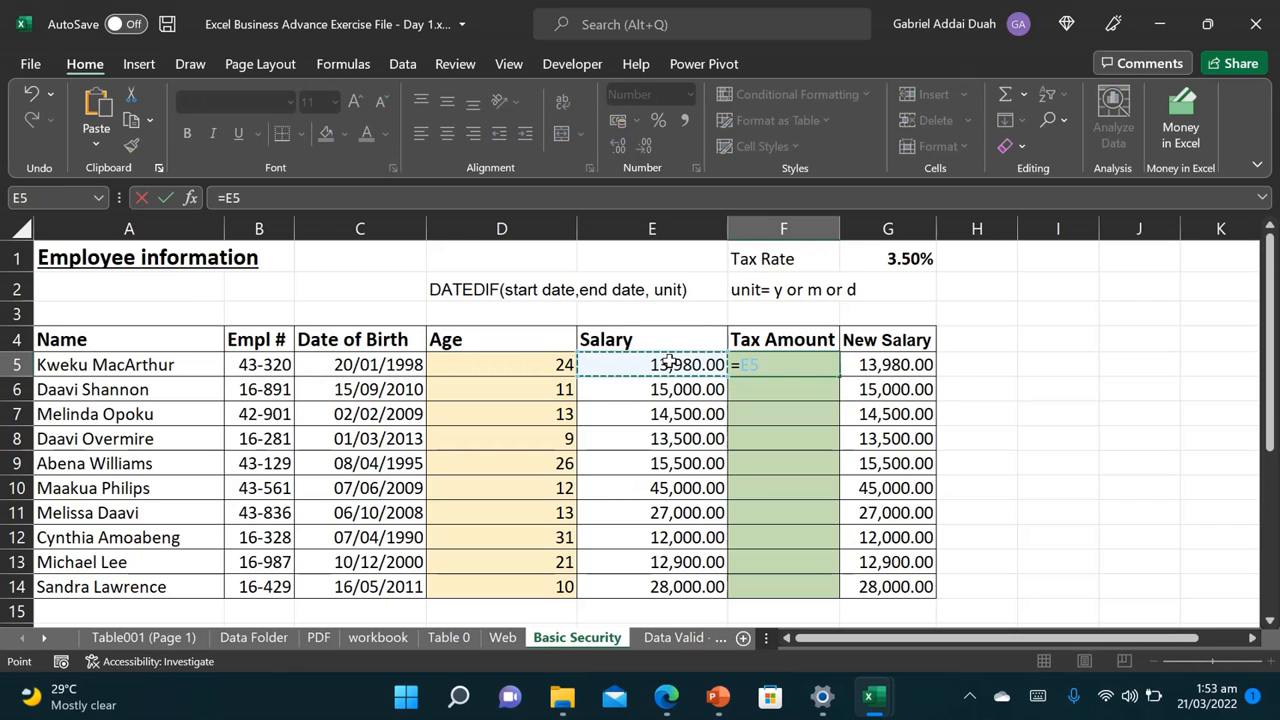
type("*")
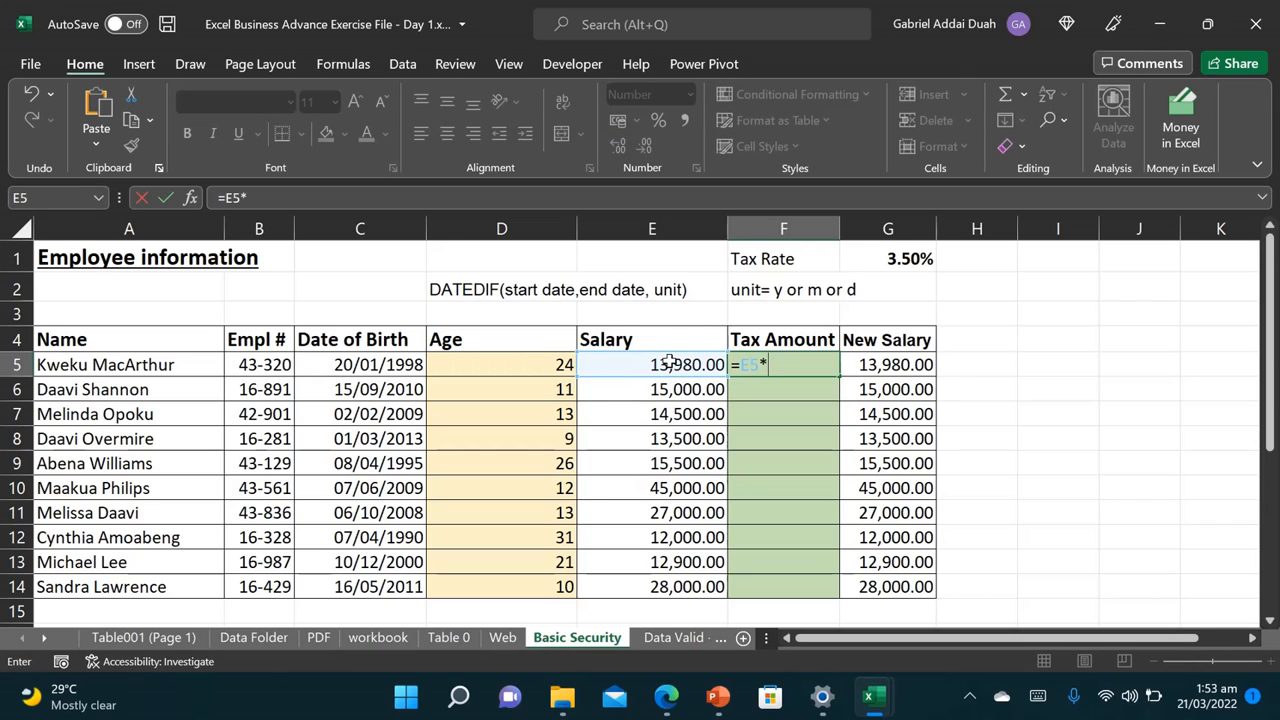
left_click(893, 260)
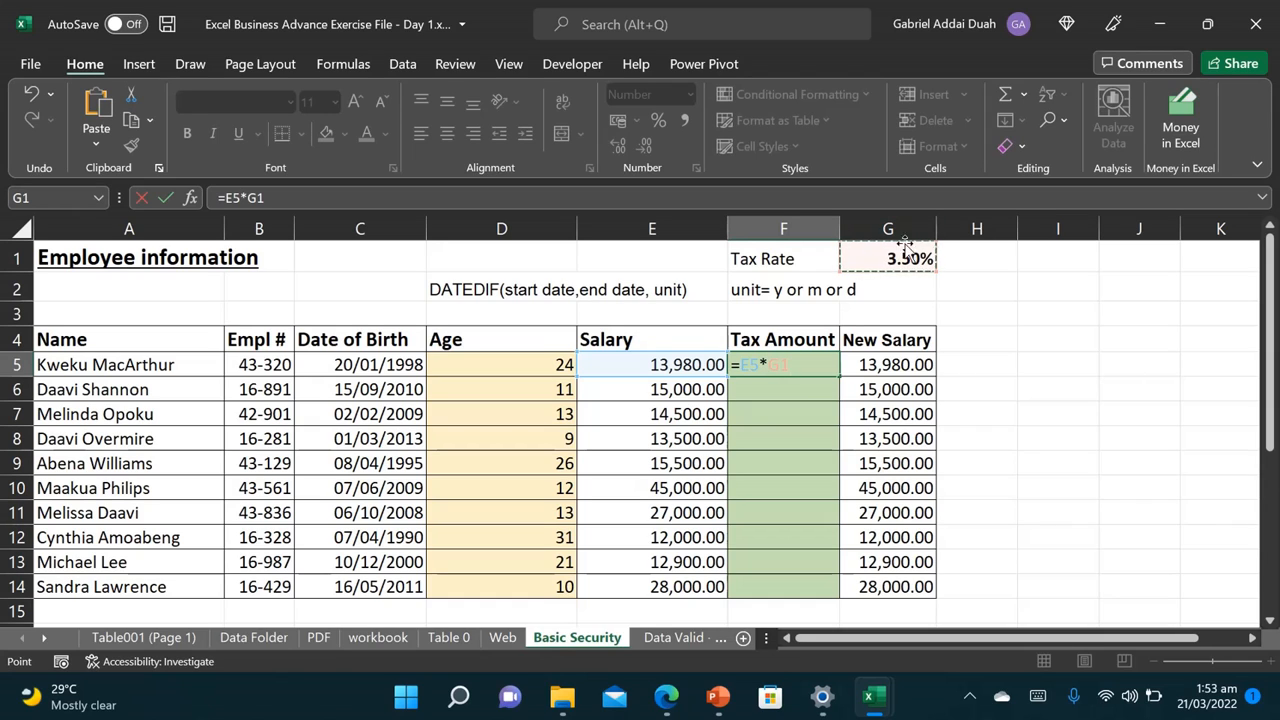
left_click(773, 365)
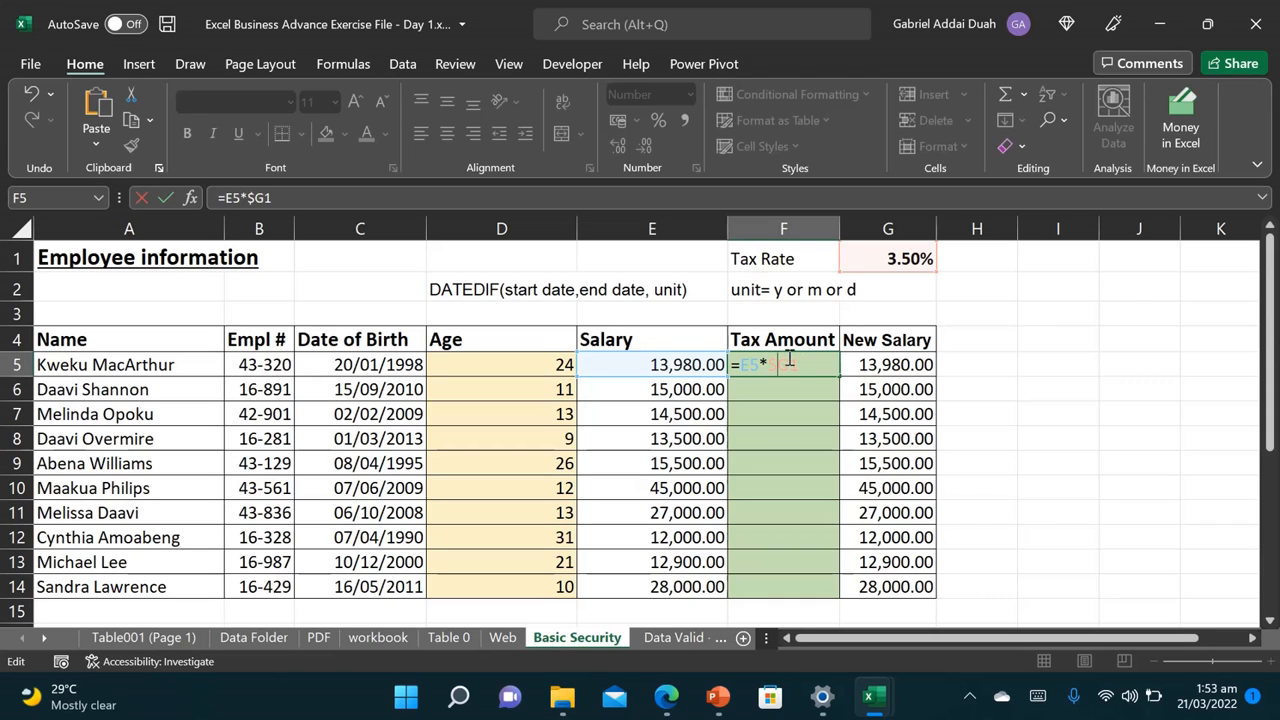
type("$")
key("Return")
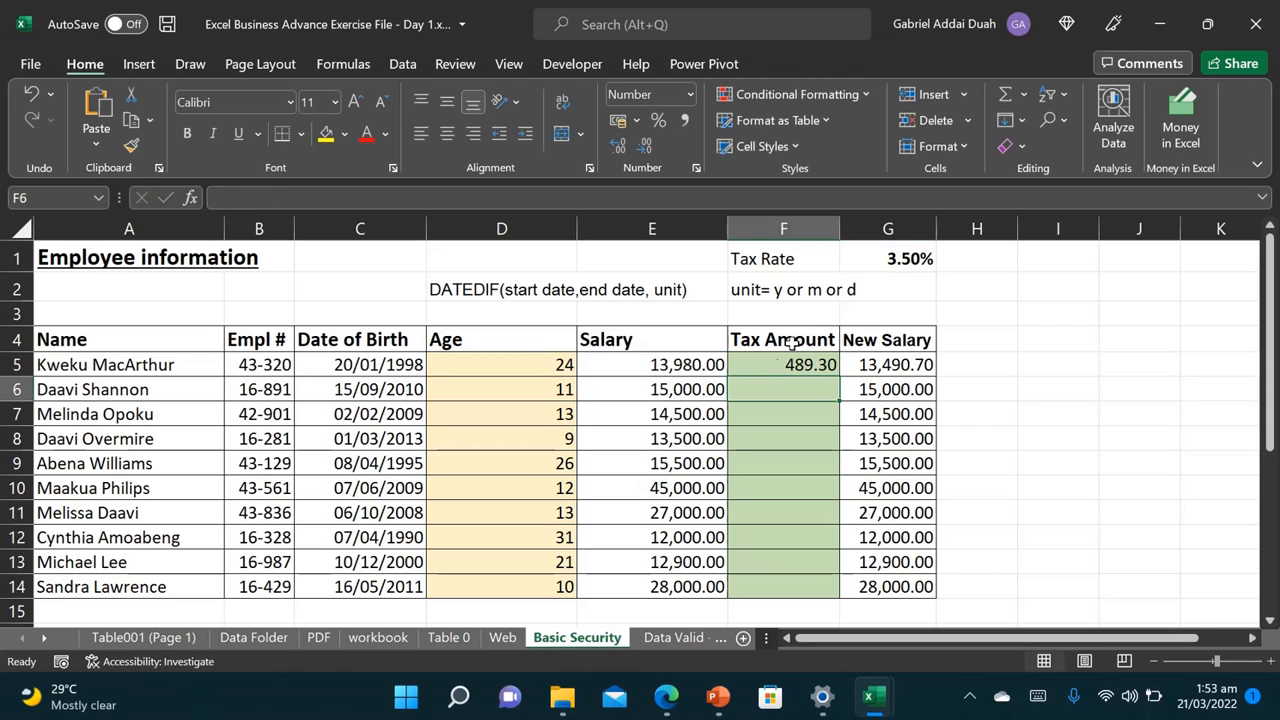
left_click(803, 357)
left_click_drag(838, 377, 826, 592)
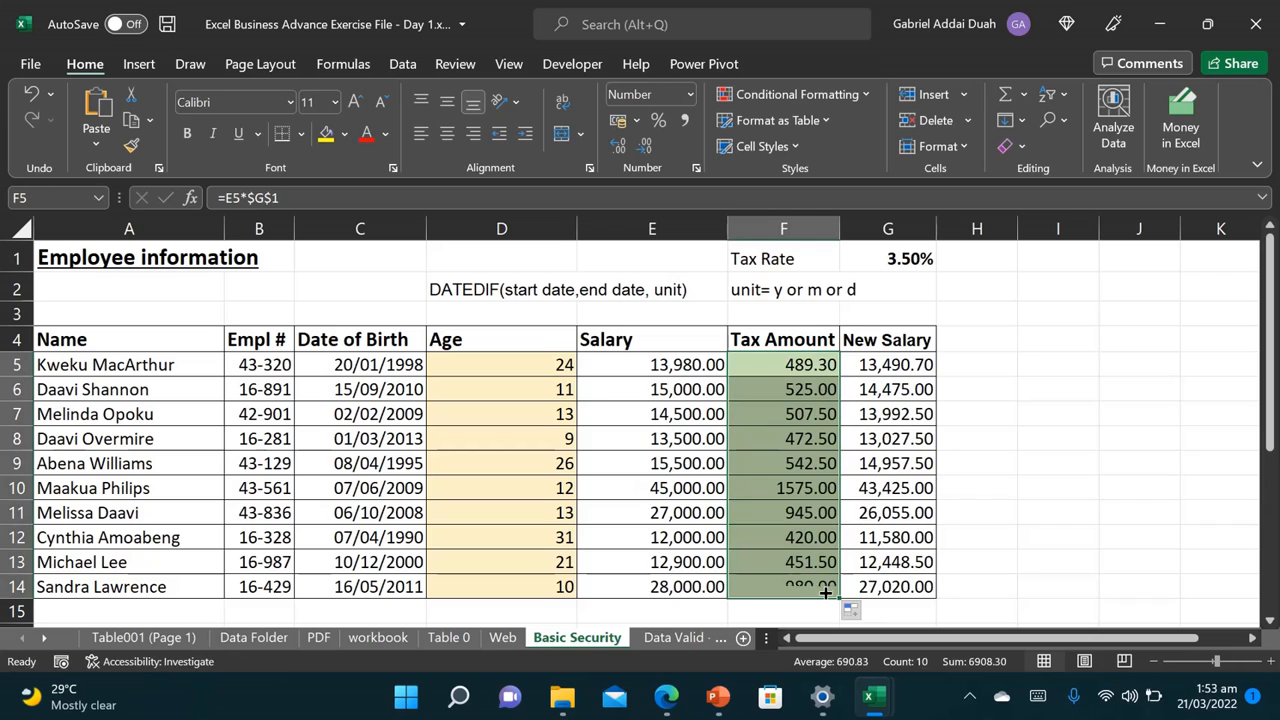
Step: Change the tax rate in G1 to 5.6, making it 5.60%
left_click(893, 257)
type("5.")
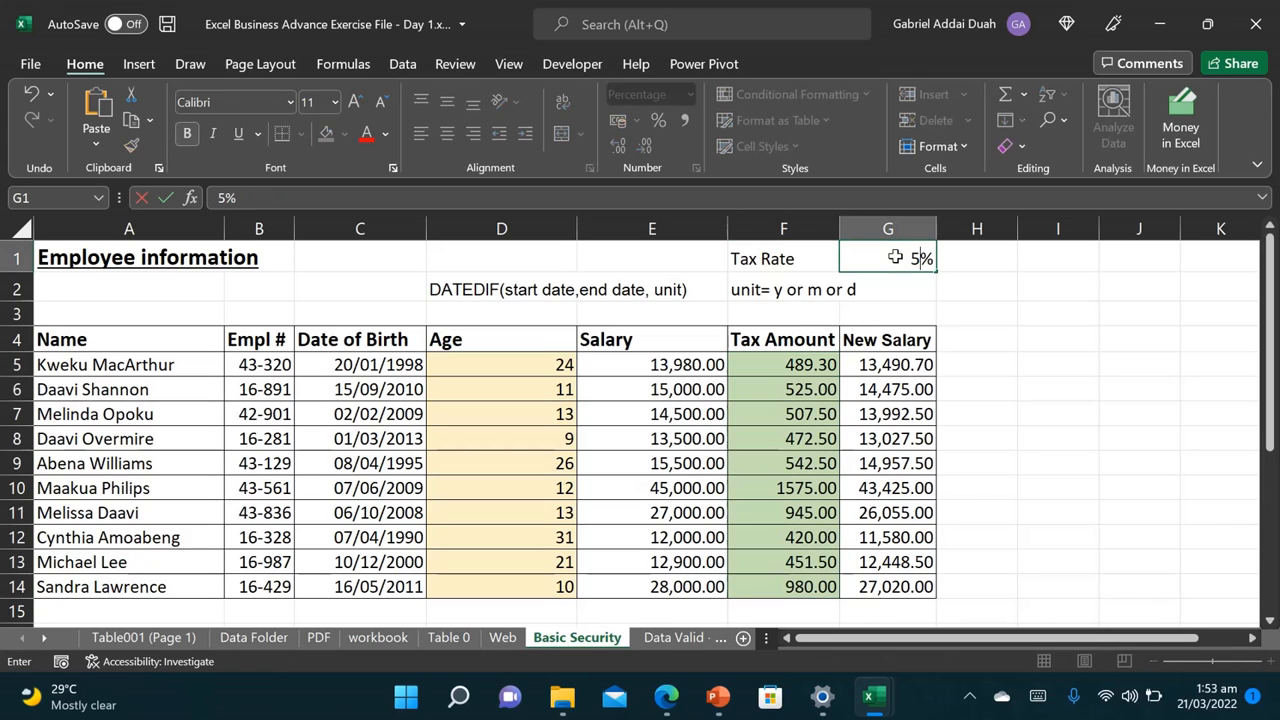
type("6")
key("Return")
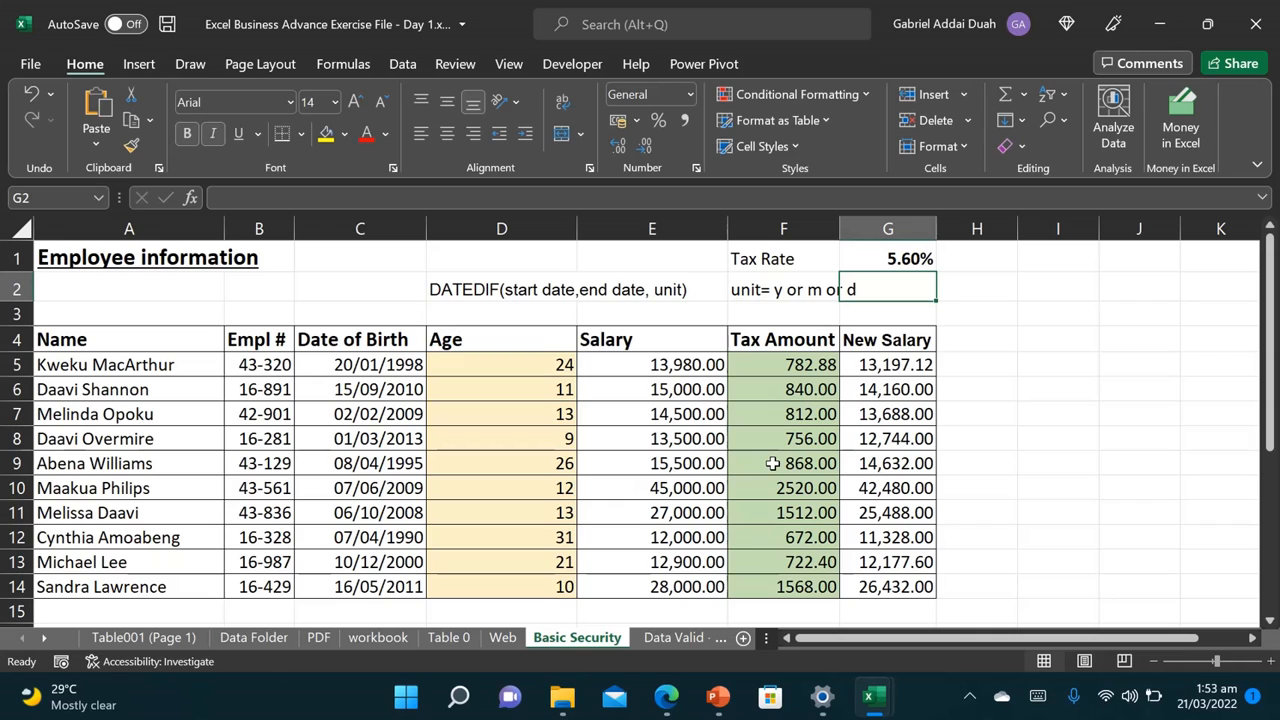
left_click(1036, 435)
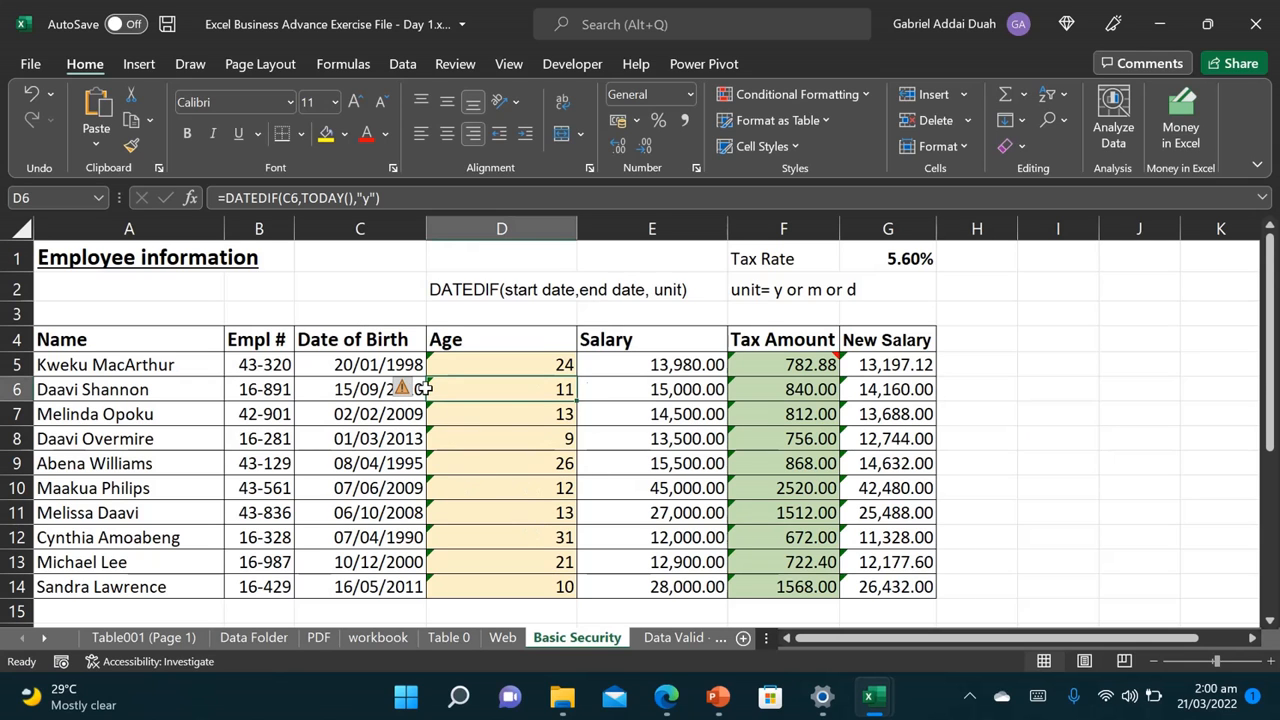
Step: Select the whole sheet and uncheck Locked under Format Cells > Protection
left_click(18, 256)
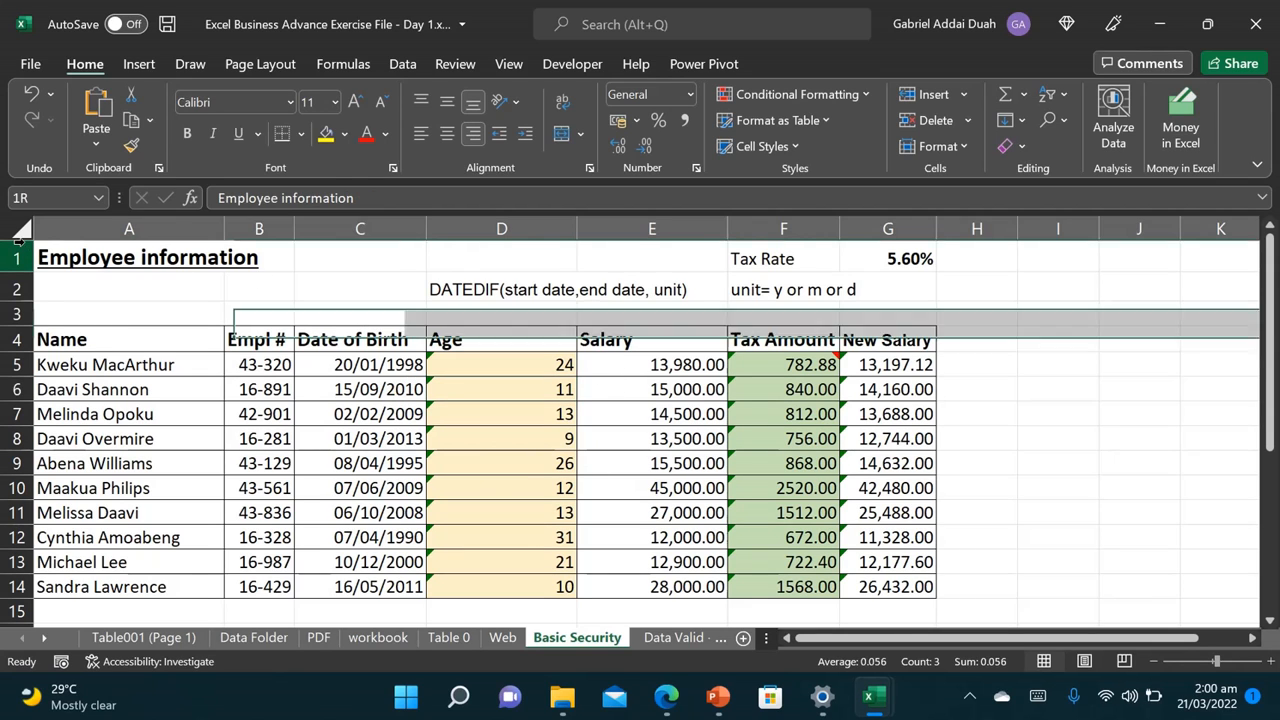
left_click(22, 233)
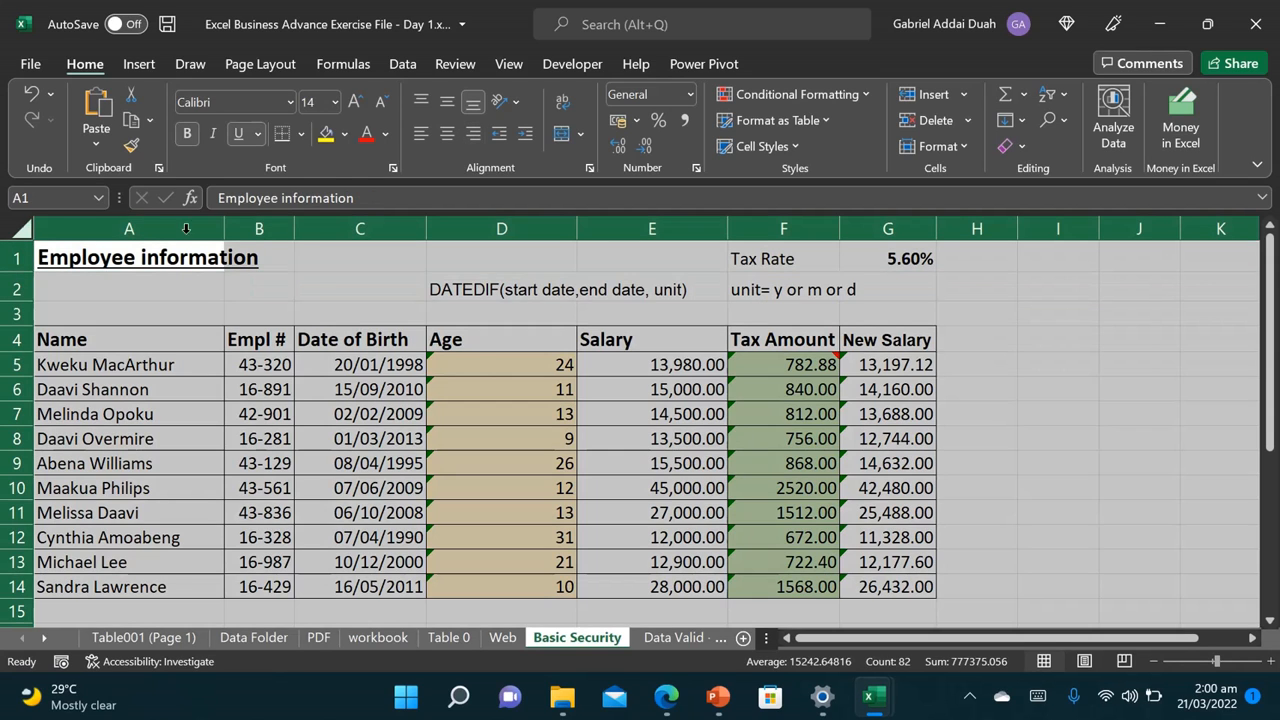
right_click(371, 259)
left_click(450, 518)
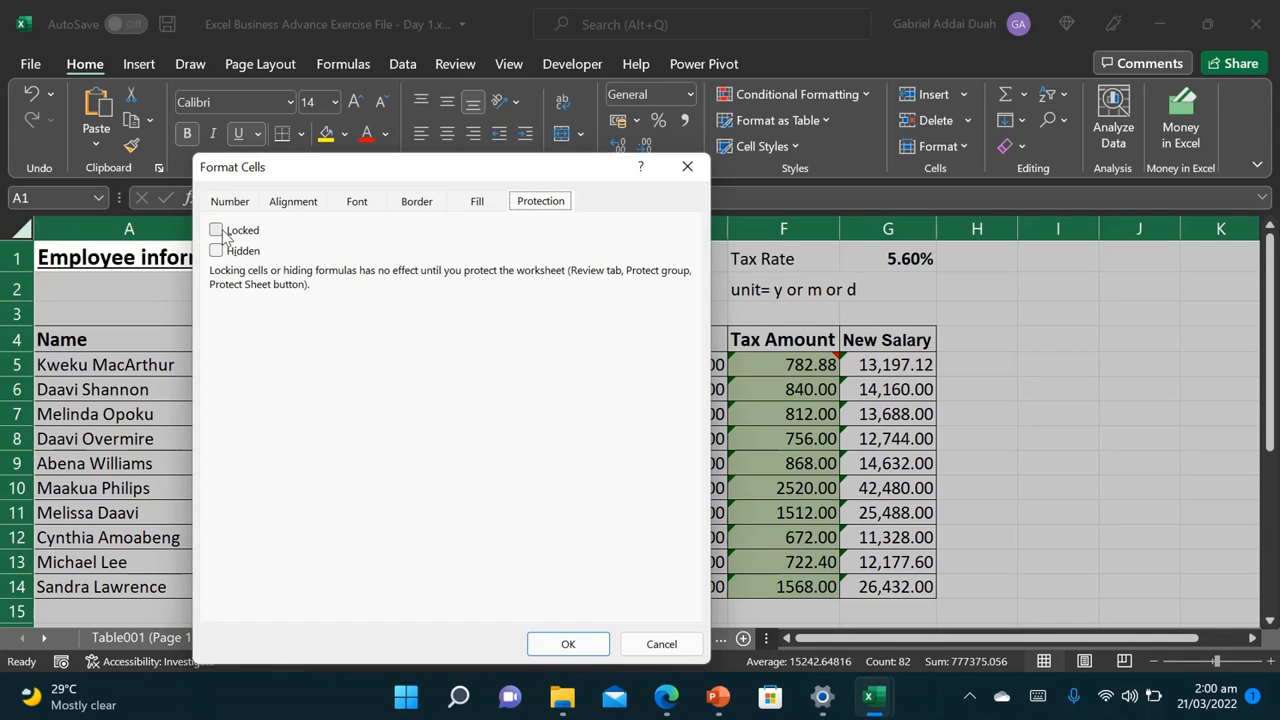
left_click(217, 231)
left_click(217, 232)
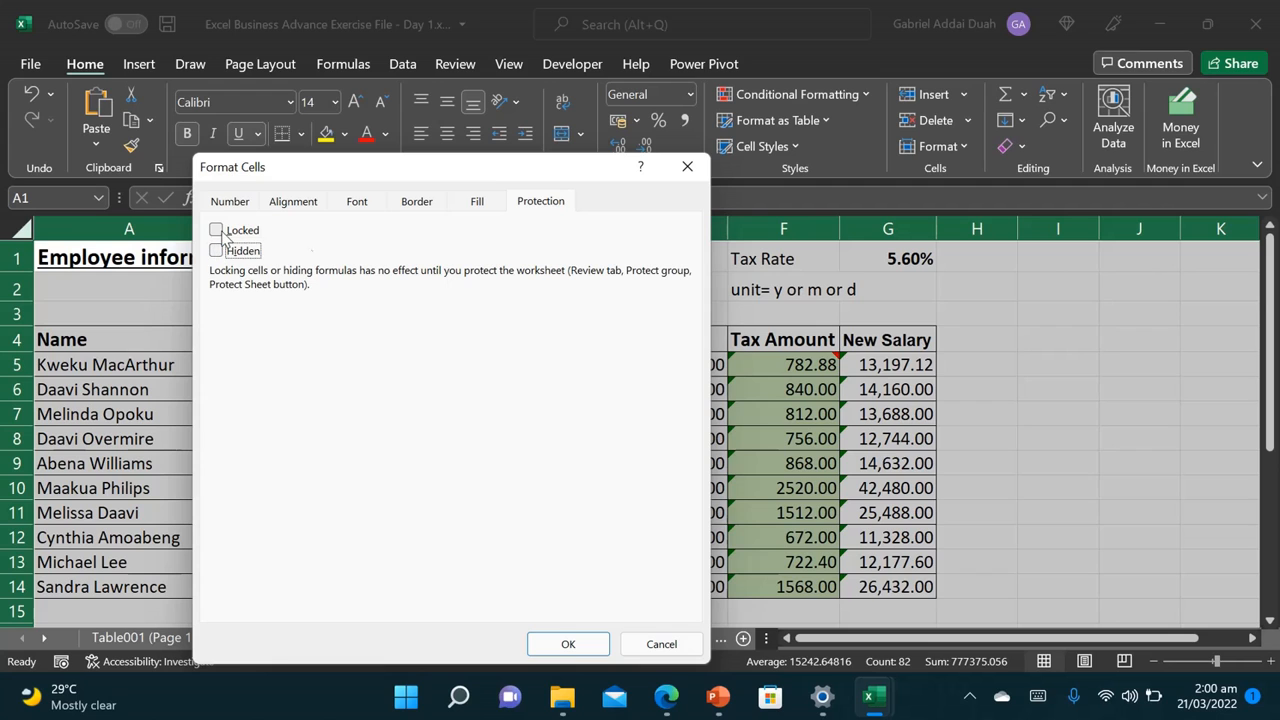
left_click(568, 644)
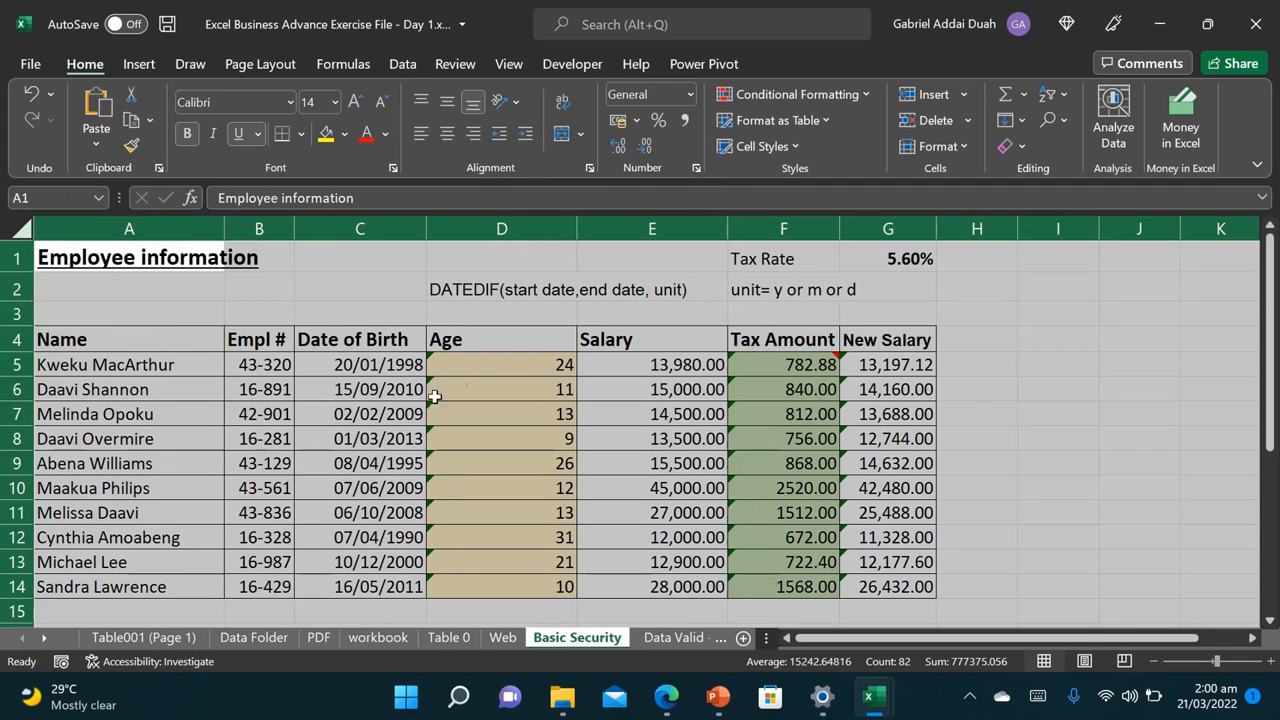
left_click(486, 386)
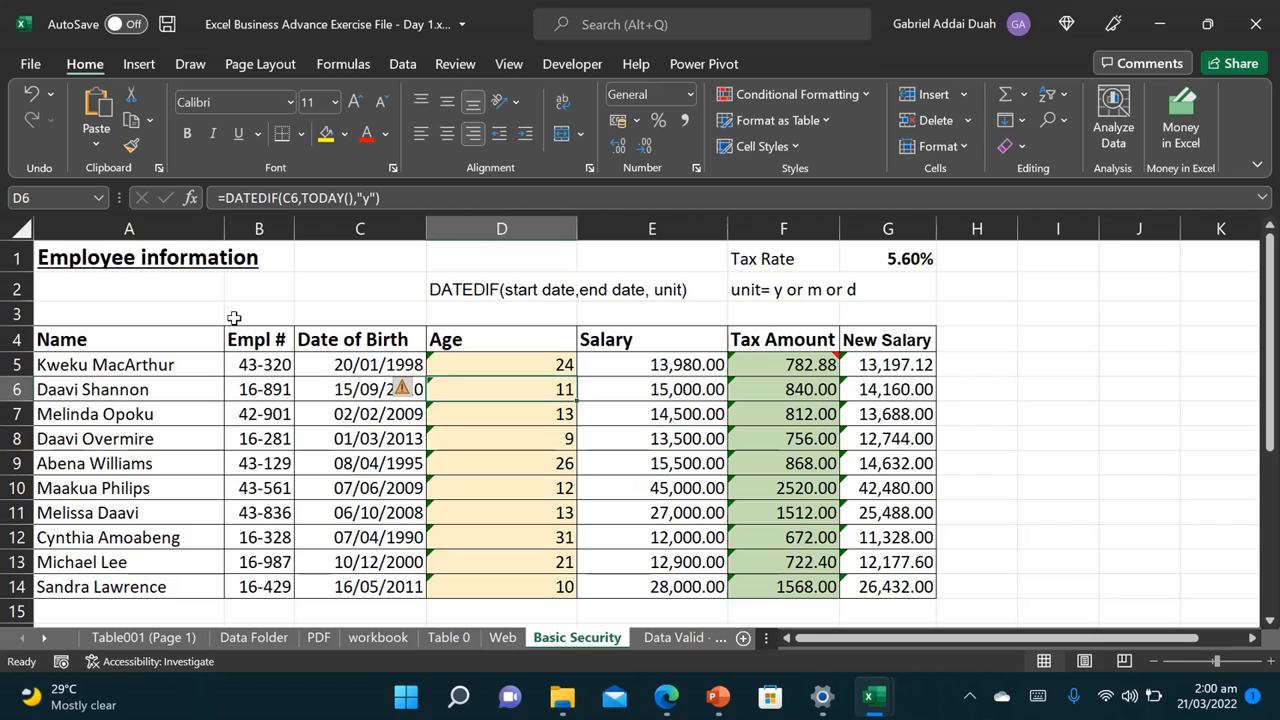
left_click_drag(466, 364, 497, 586)
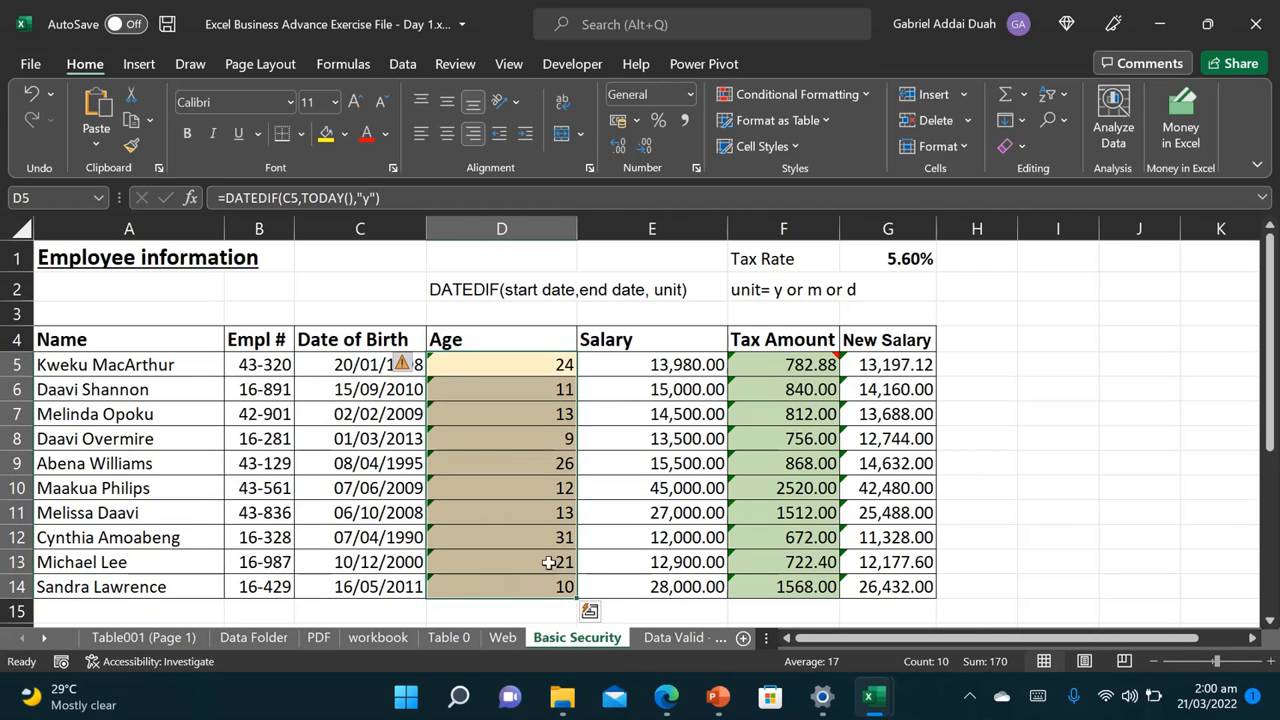
Step: Select every formula cell on the sheet using Go To Special > Formulas
left_click(782, 478)
left_click(1022, 292)
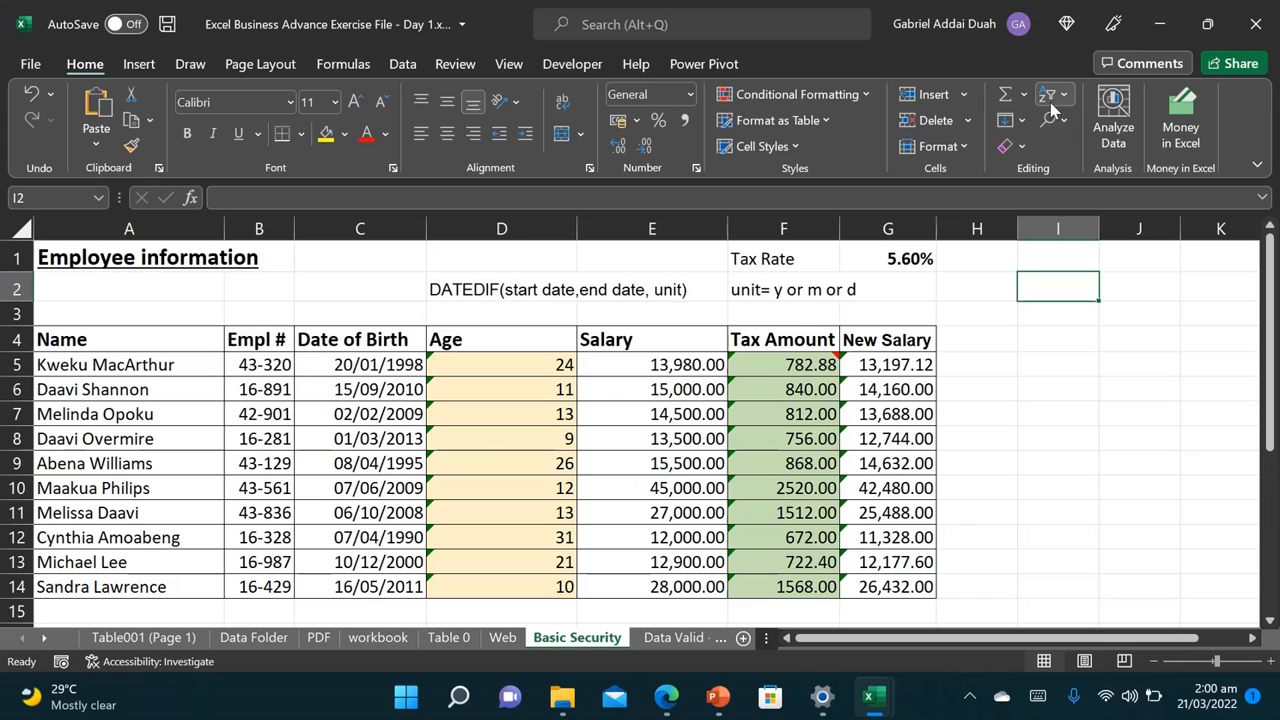
left_click(1050, 95)
left_click(1040, 120)
left_click(1050, 120)
left_click(1106, 237)
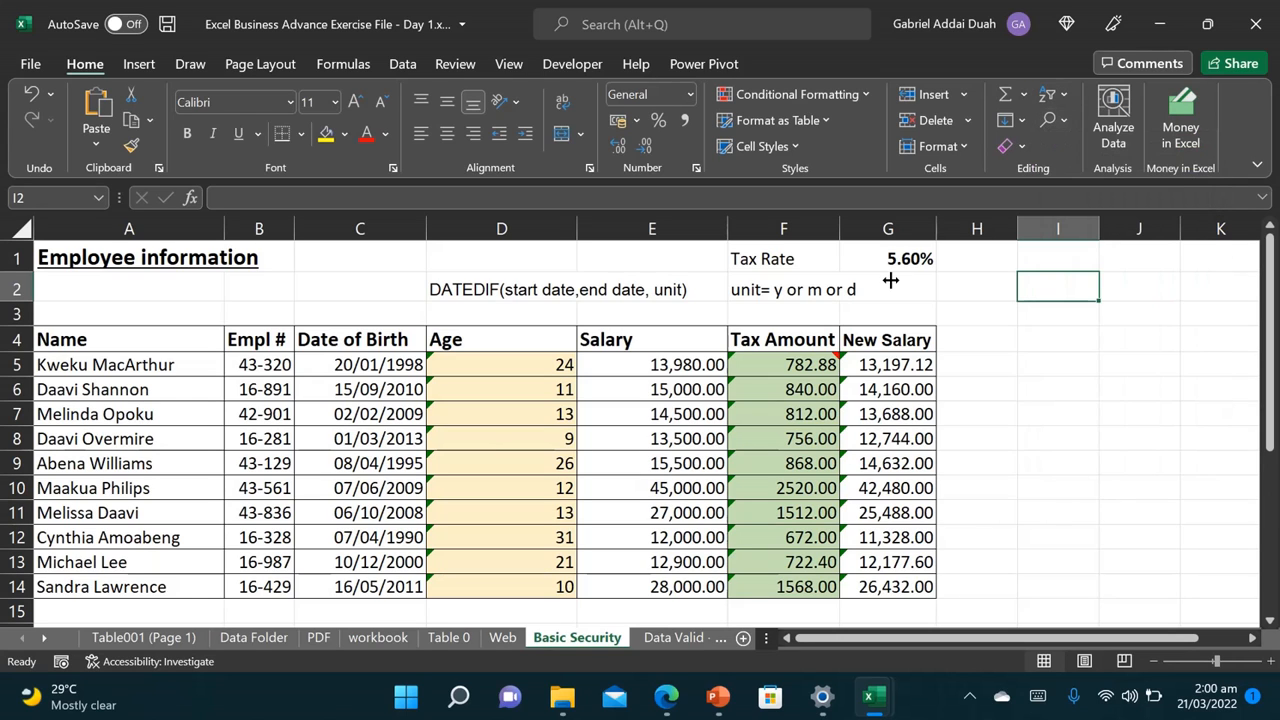
left_click(846, 189)
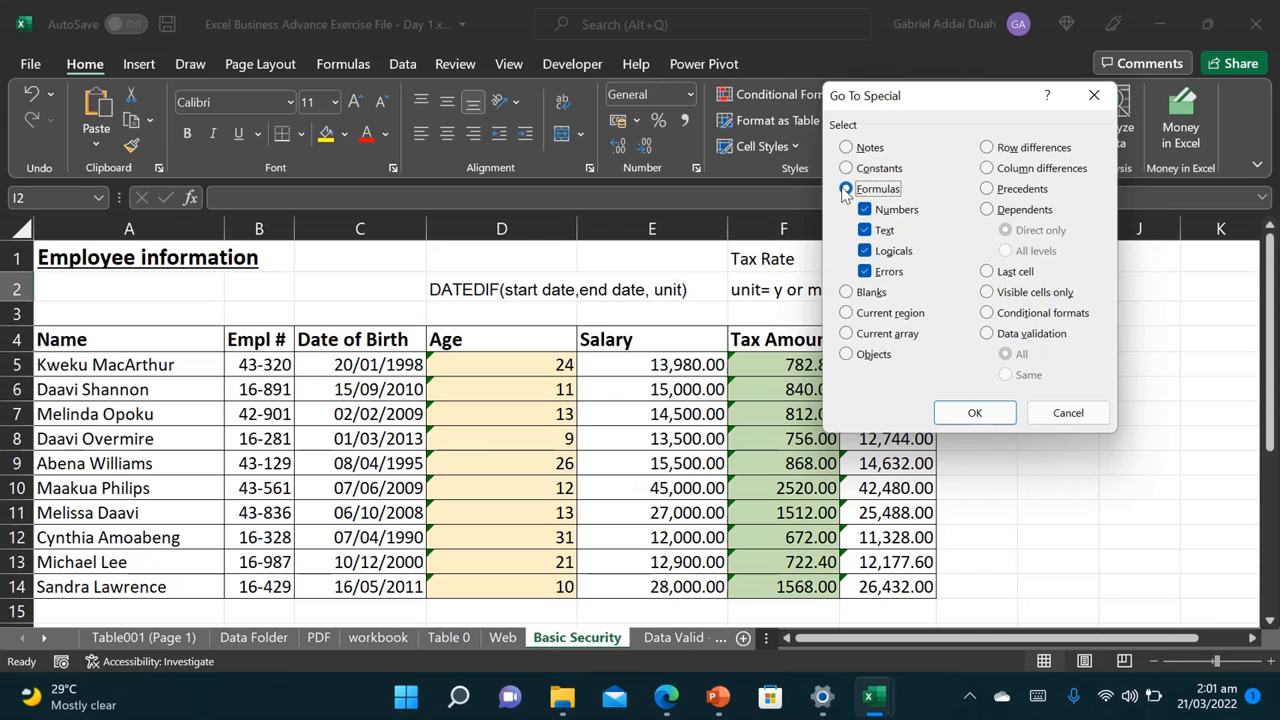
left_click(957, 412)
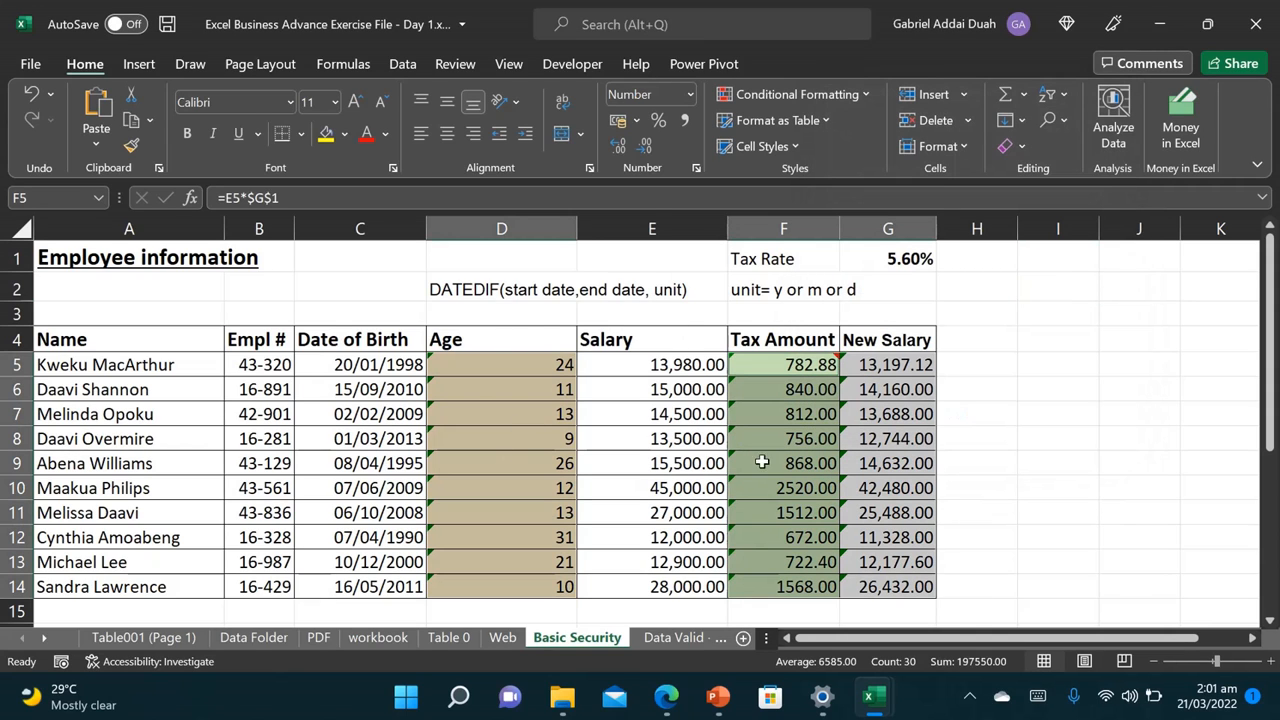
Step: Mark the selected formula cells as Locked and Hidden in Format Cells' Protection settings
left_click(697, 170)
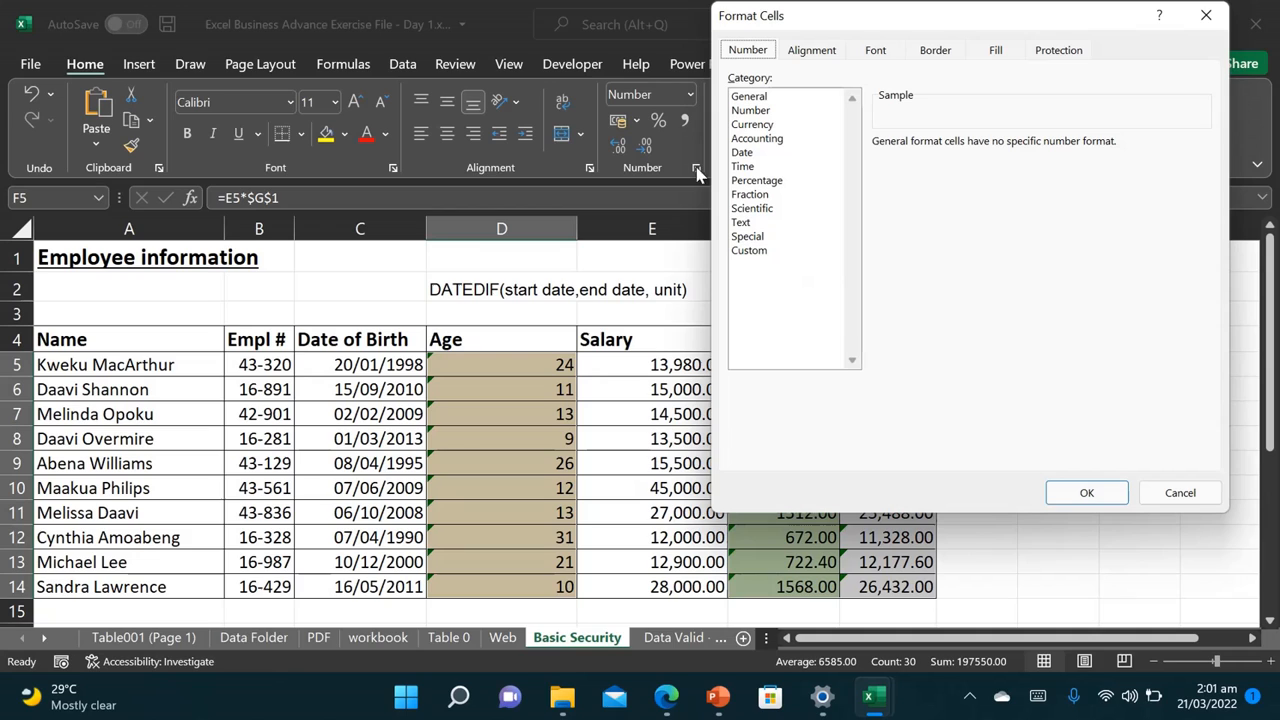
left_click(1059, 52)
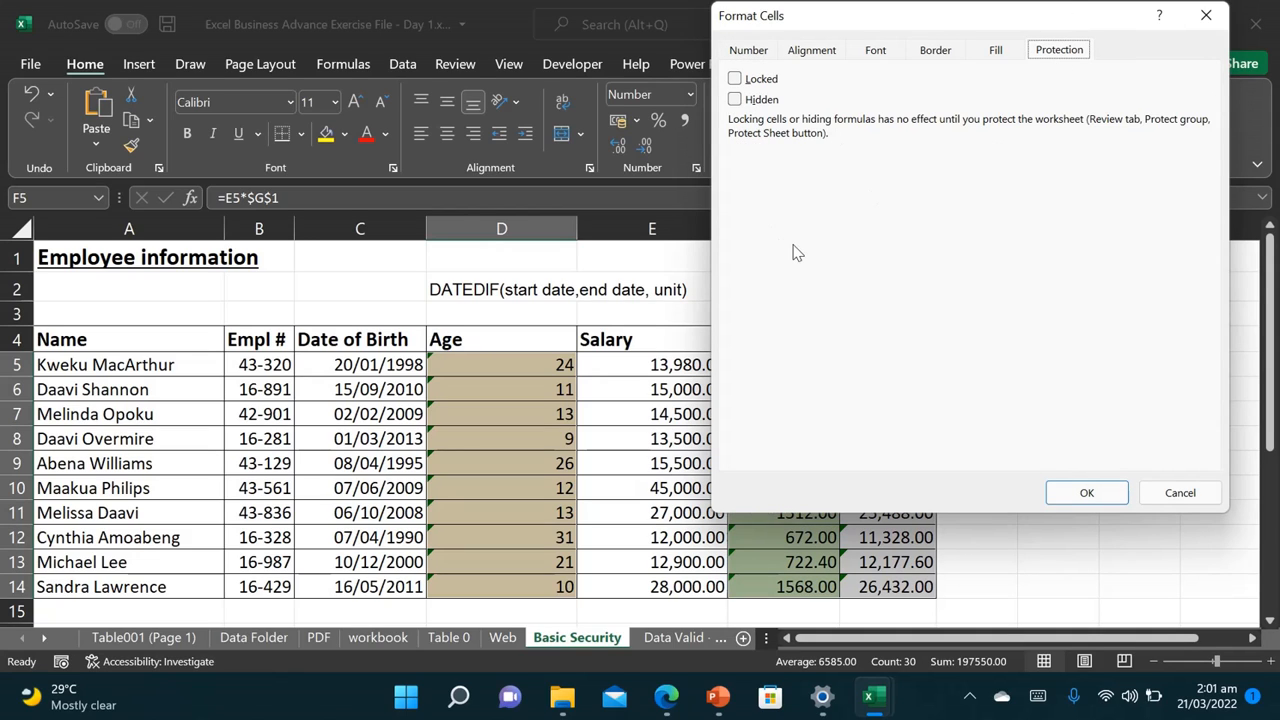
left_click(735, 82)
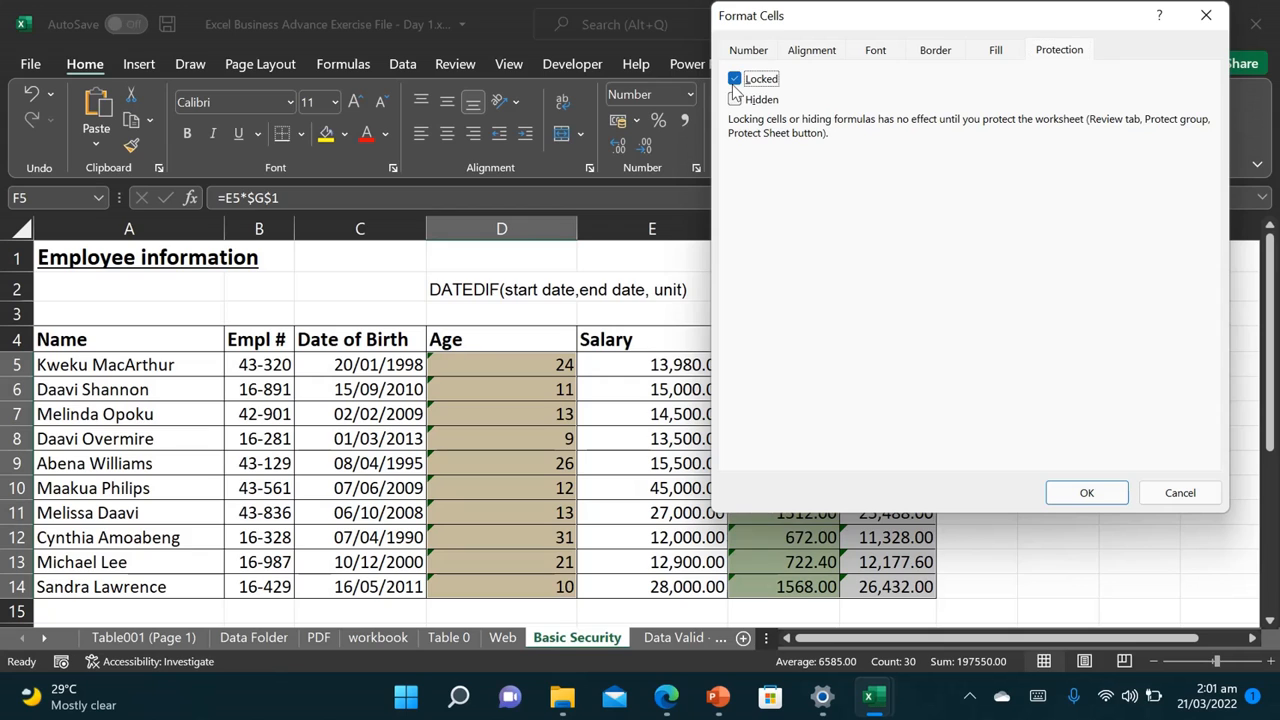
left_click(748, 102)
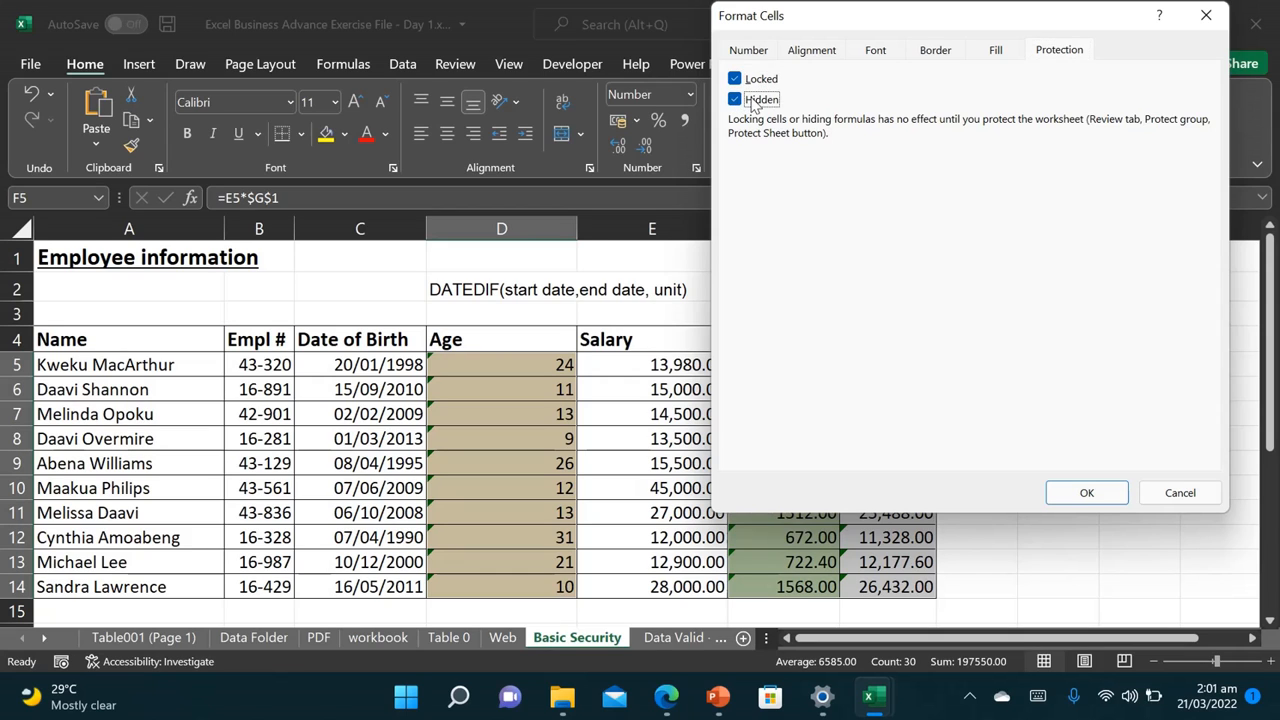
left_click(1085, 494)
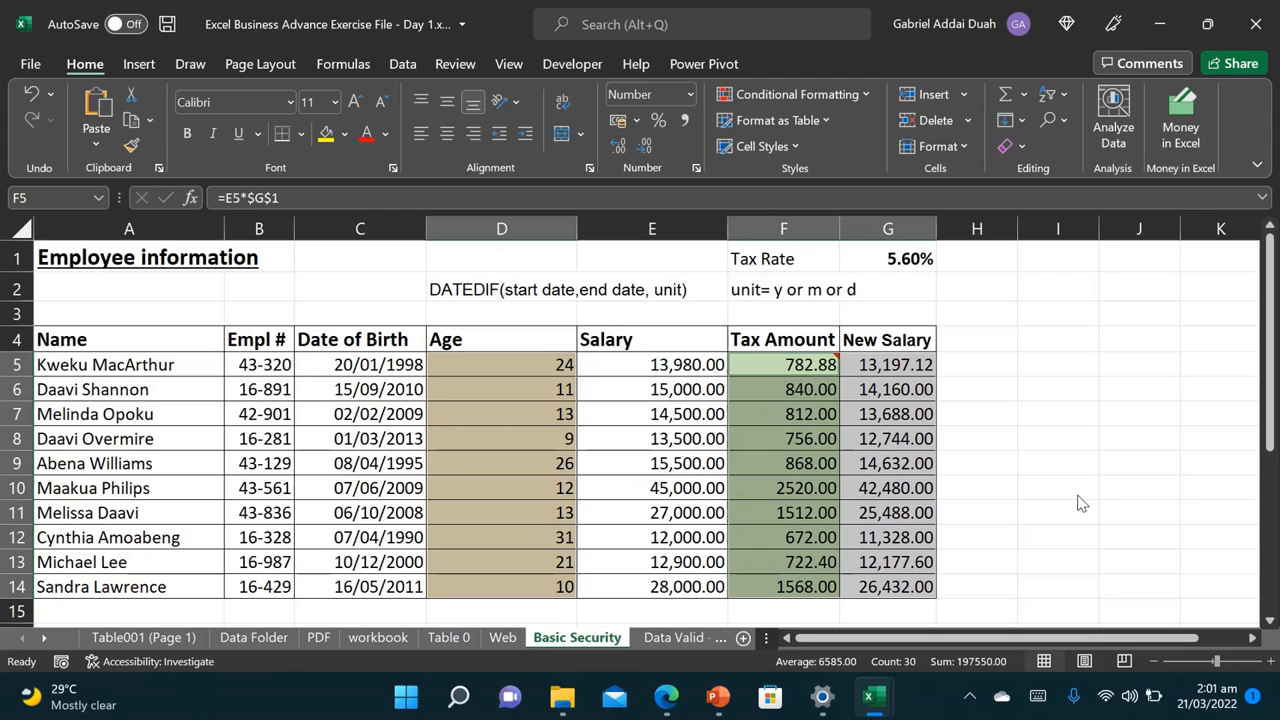
left_click(453, 63)
left_click(803, 112)
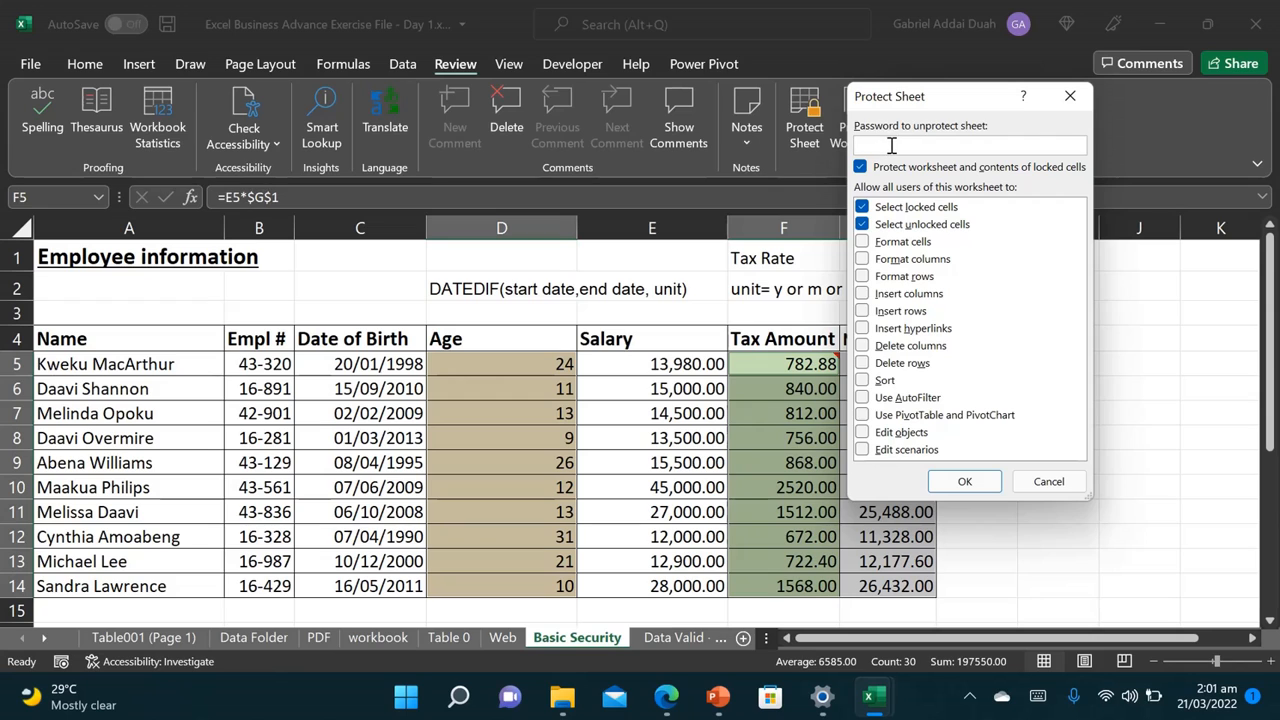
Step: Protect the sheet with a password, entering it and confirming it
type("1234")
left_click(965, 481)
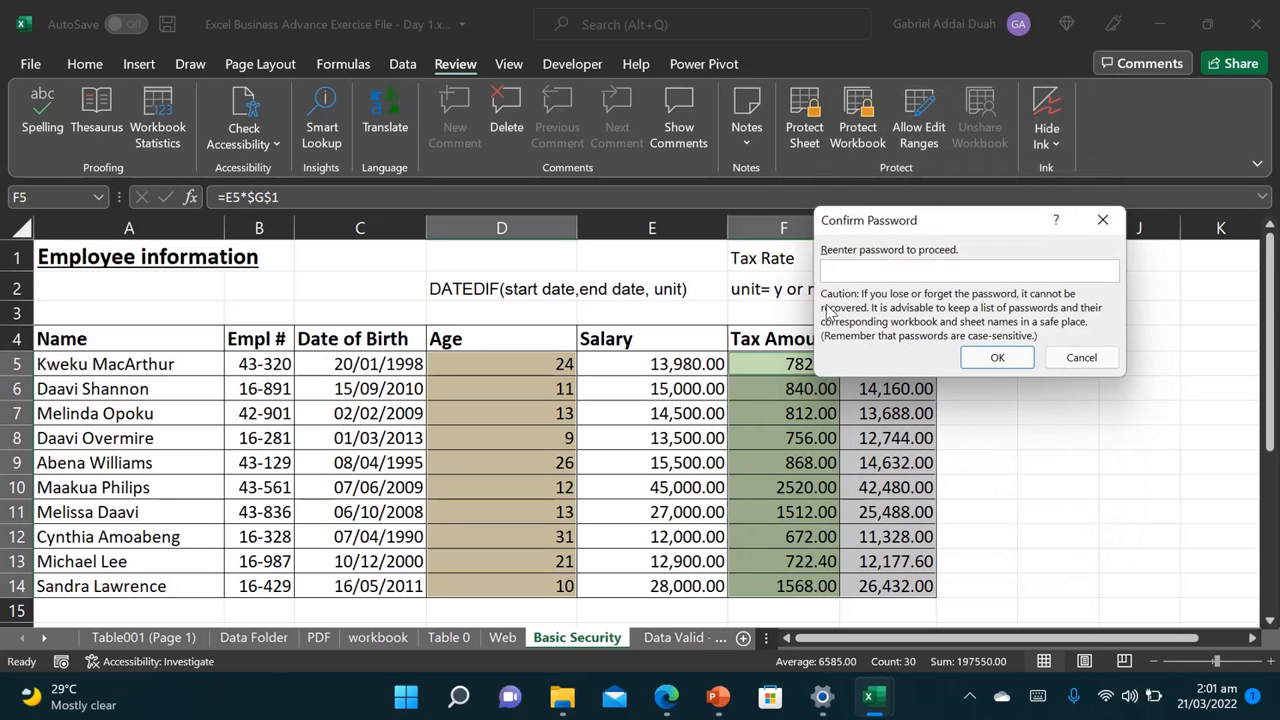
type("1234")
left_click(997, 357)
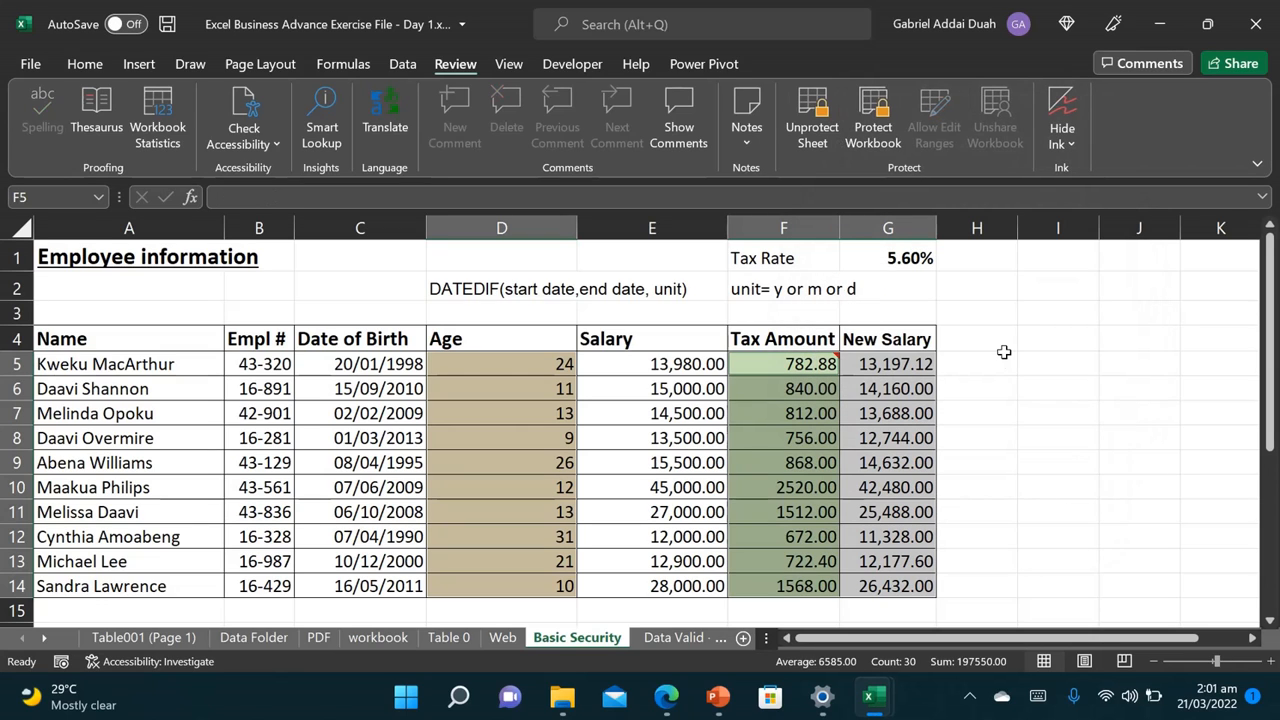
Step: Change the first salary in E5 to 60,000, making tax 3360.00 and new salary 56,640.00
left_click(1002, 352)
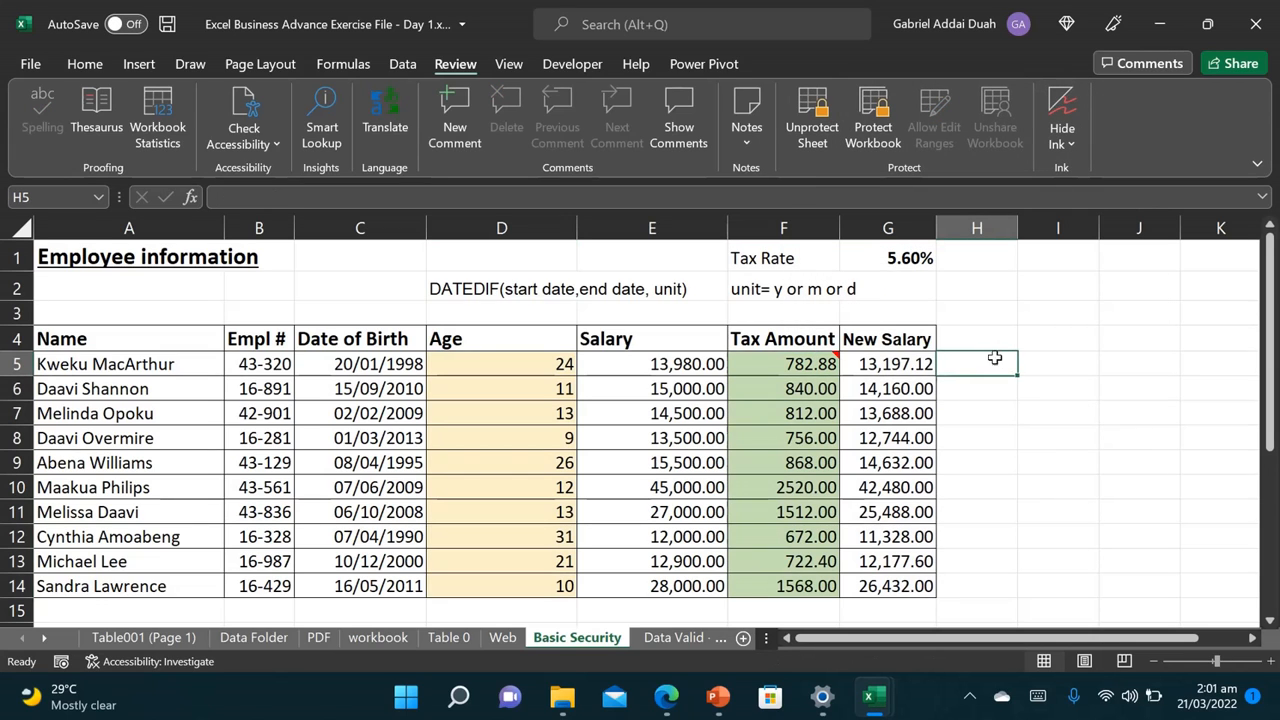
left_click(697, 366)
double_click(697, 366)
left_click(660, 389)
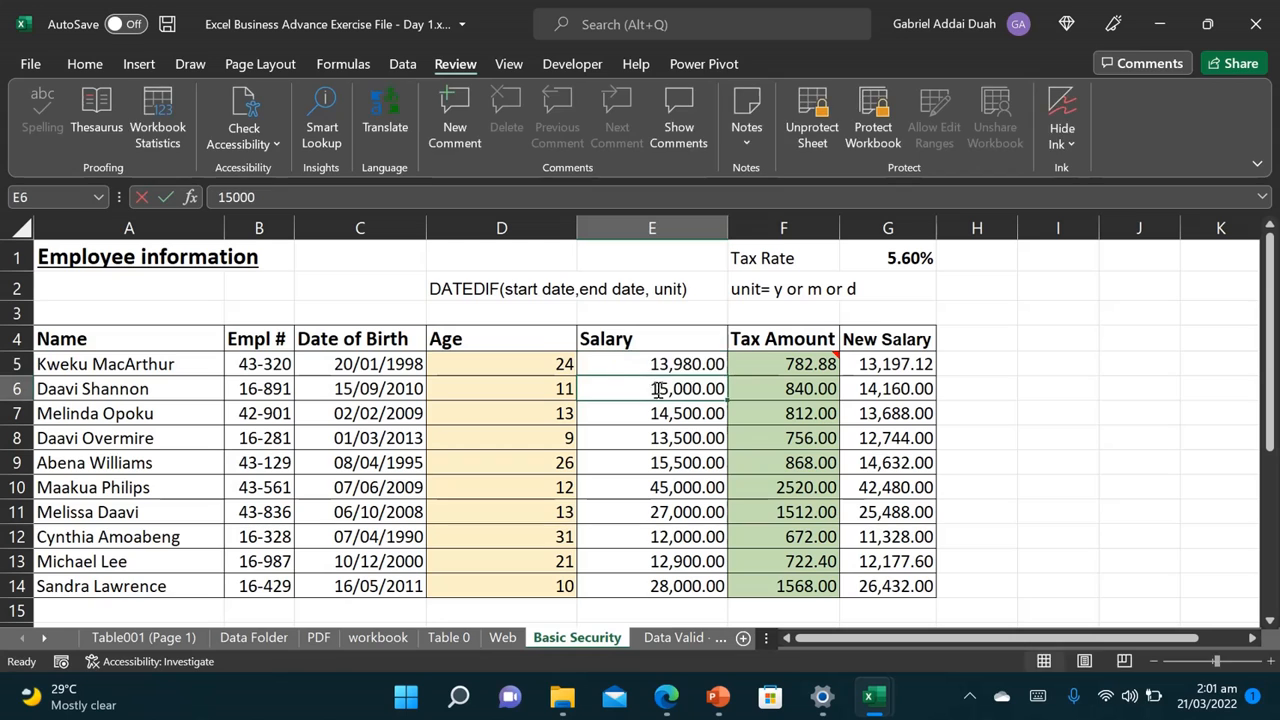
double_click(660, 392)
double_click(655, 412)
left_click(638, 364)
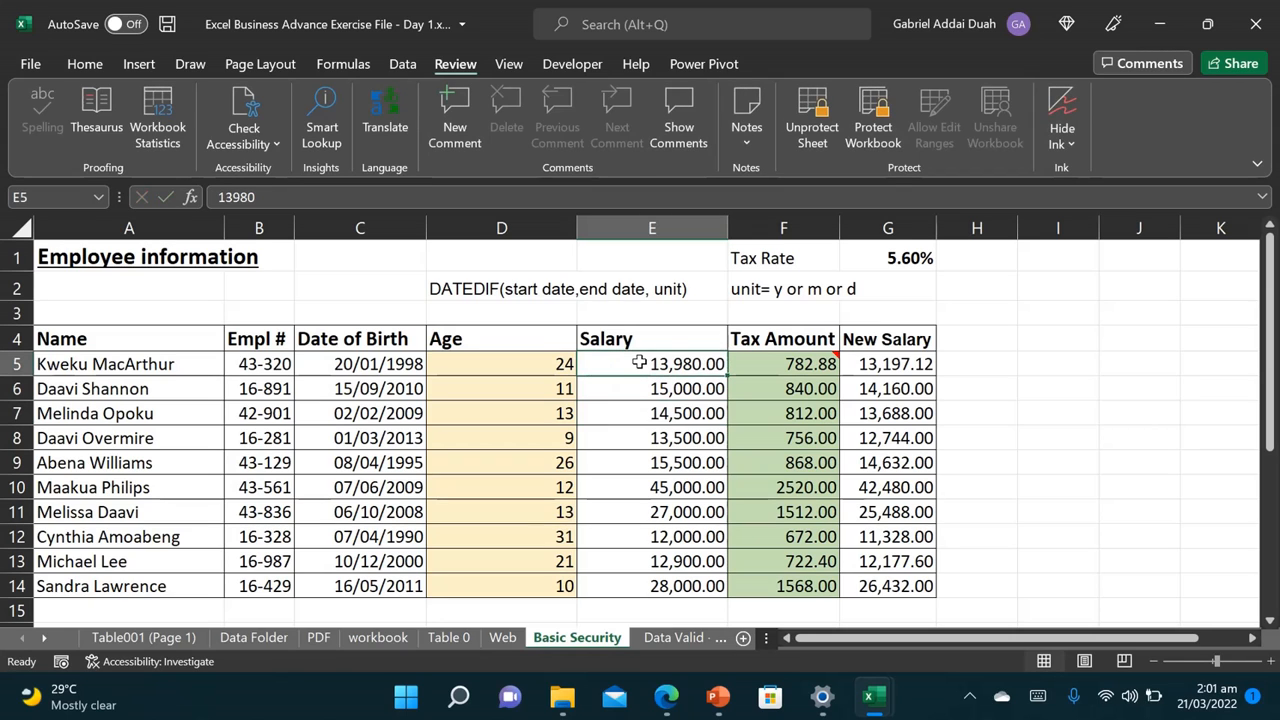
double_click(638, 364)
type("600")
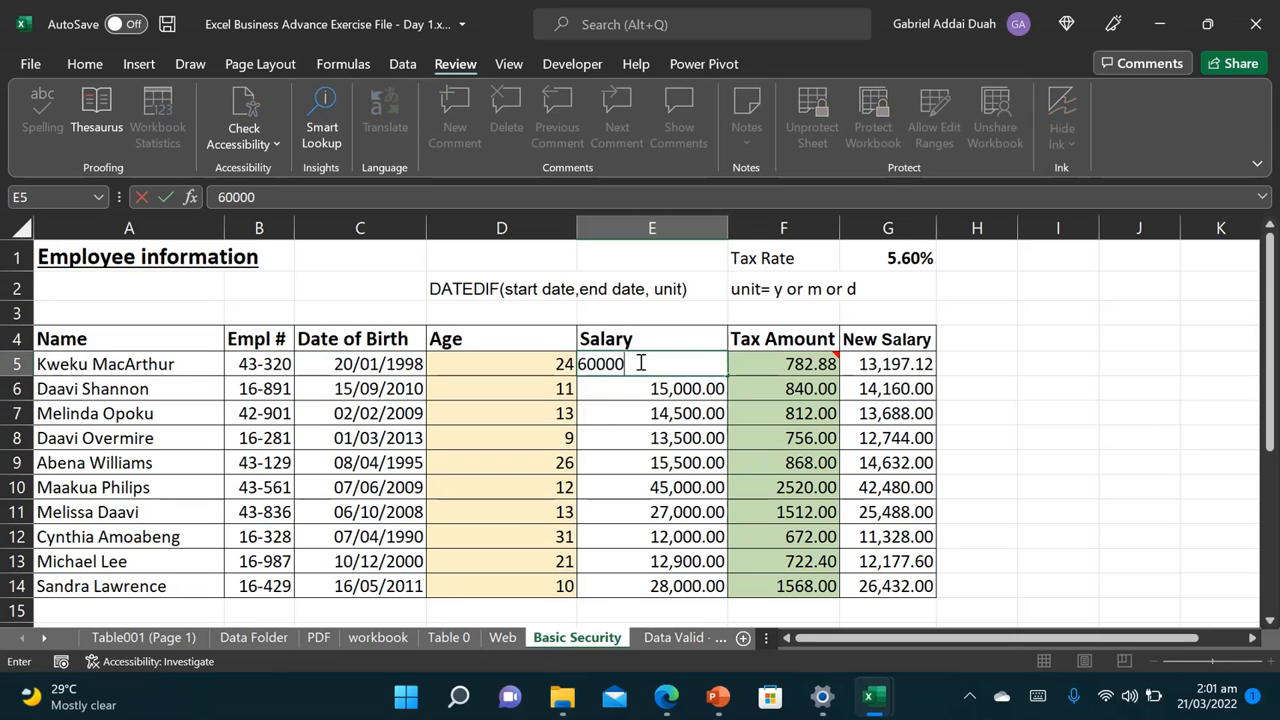
key("Return")
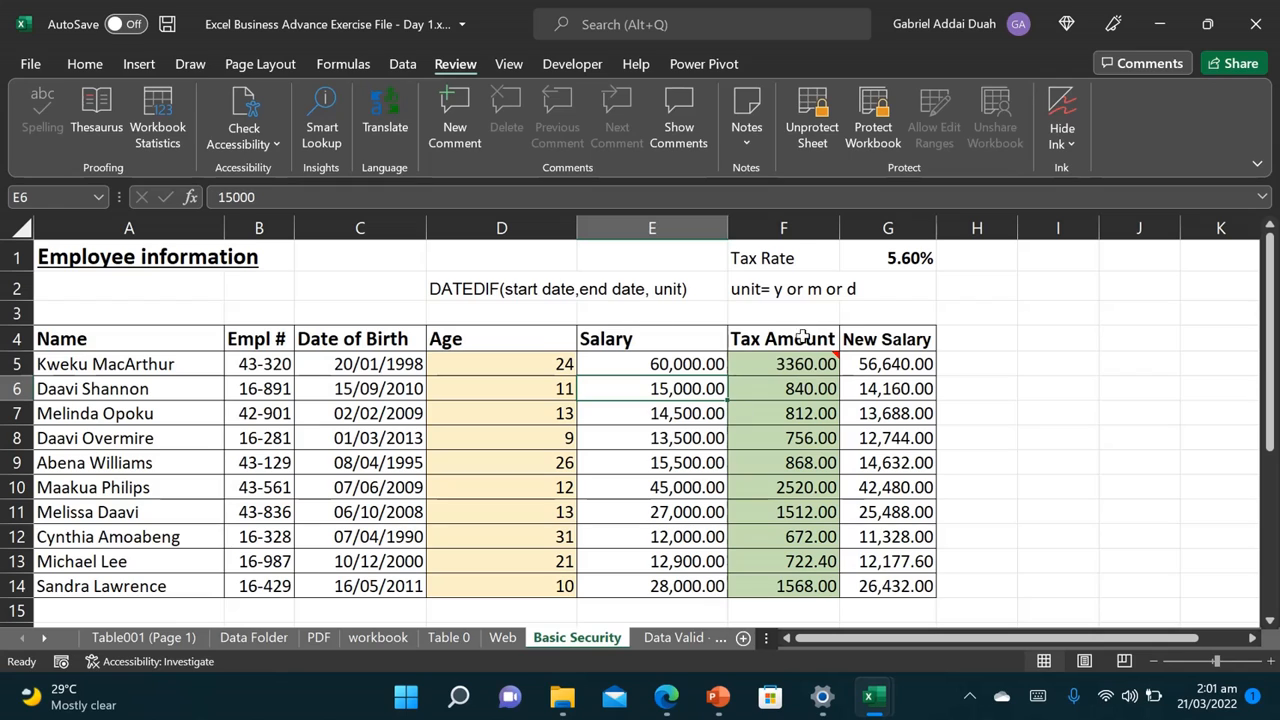
Step: Change the birth year in C5 to 1990 so the first employee's age becomes 32
left_click(367, 369)
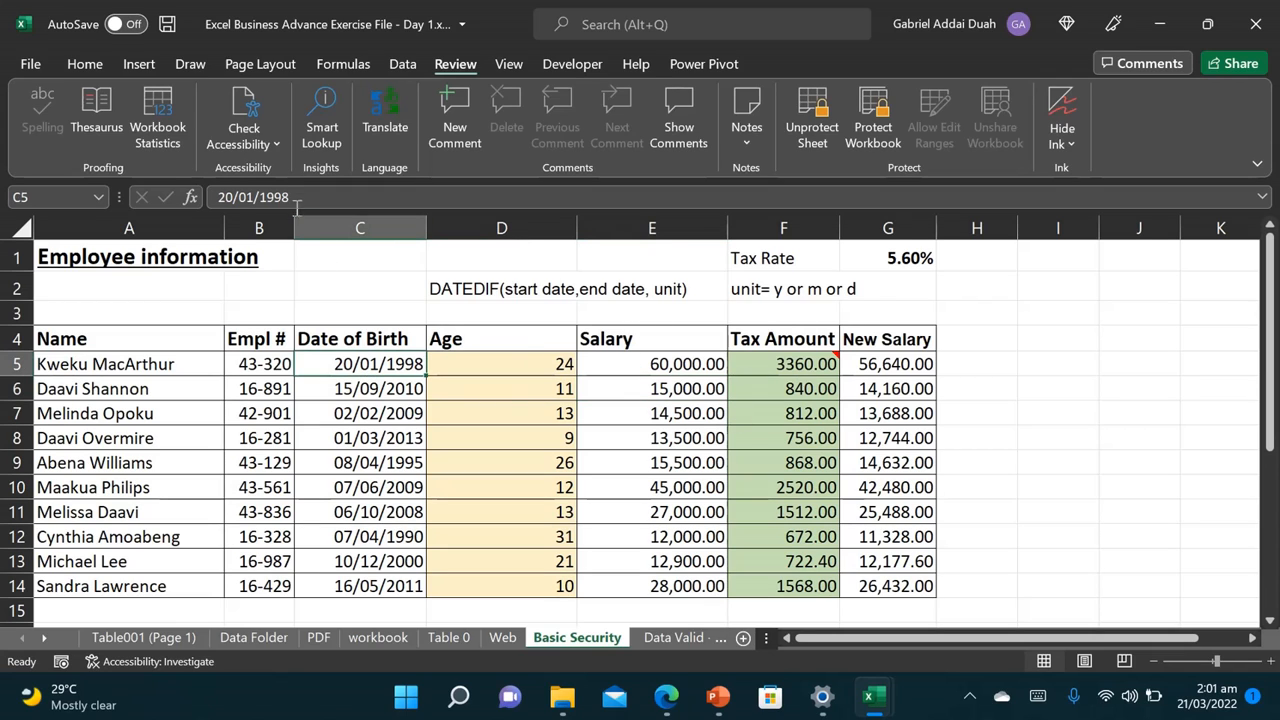
left_click_drag(287, 197, 270, 197)
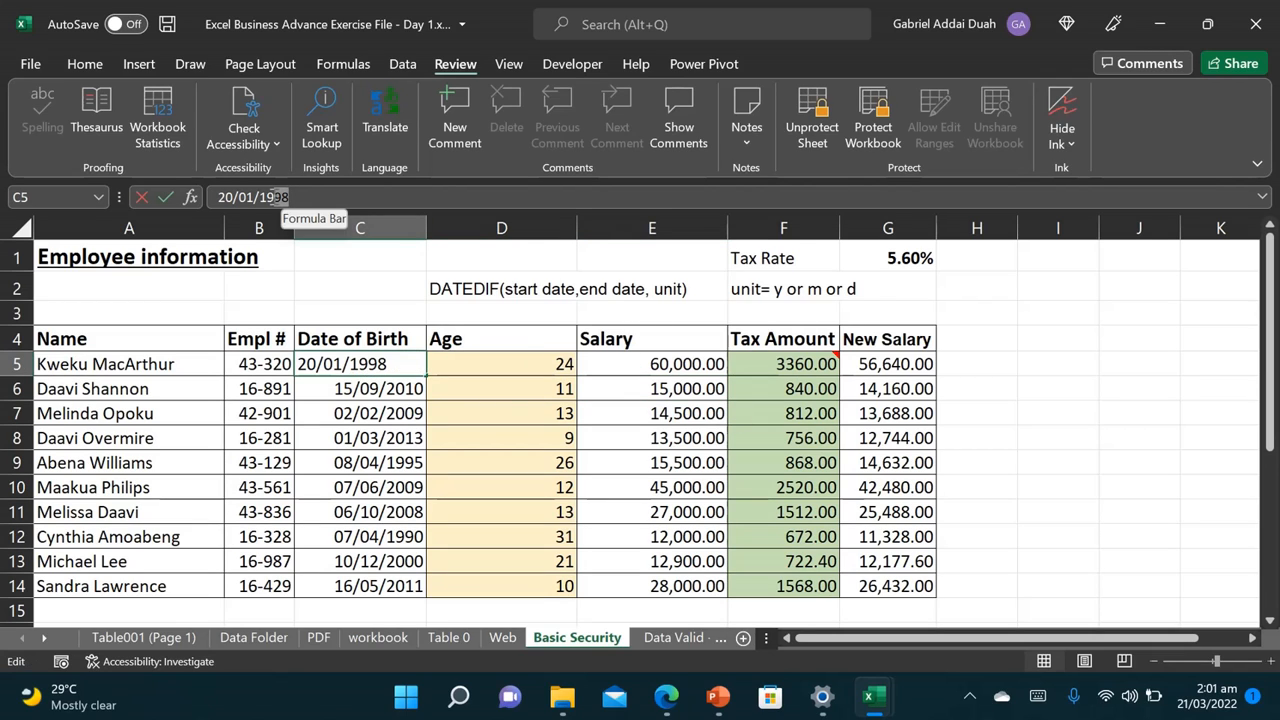
type("90")
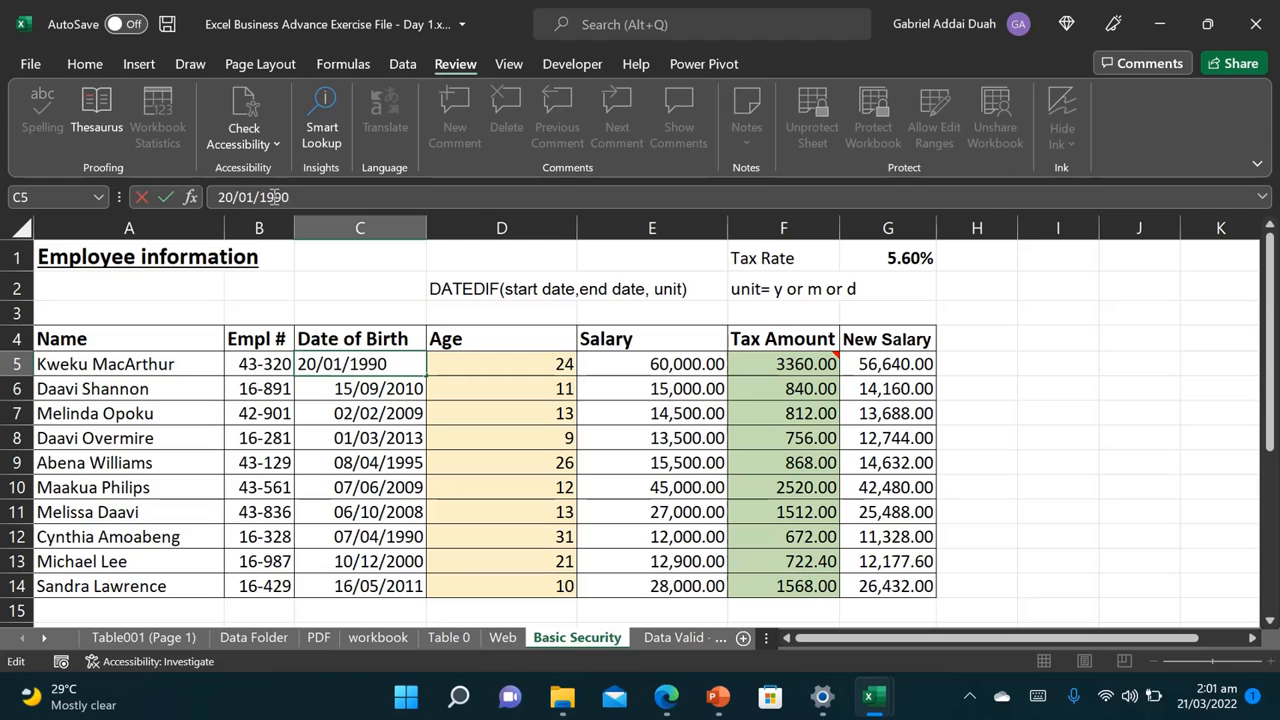
key("Return")
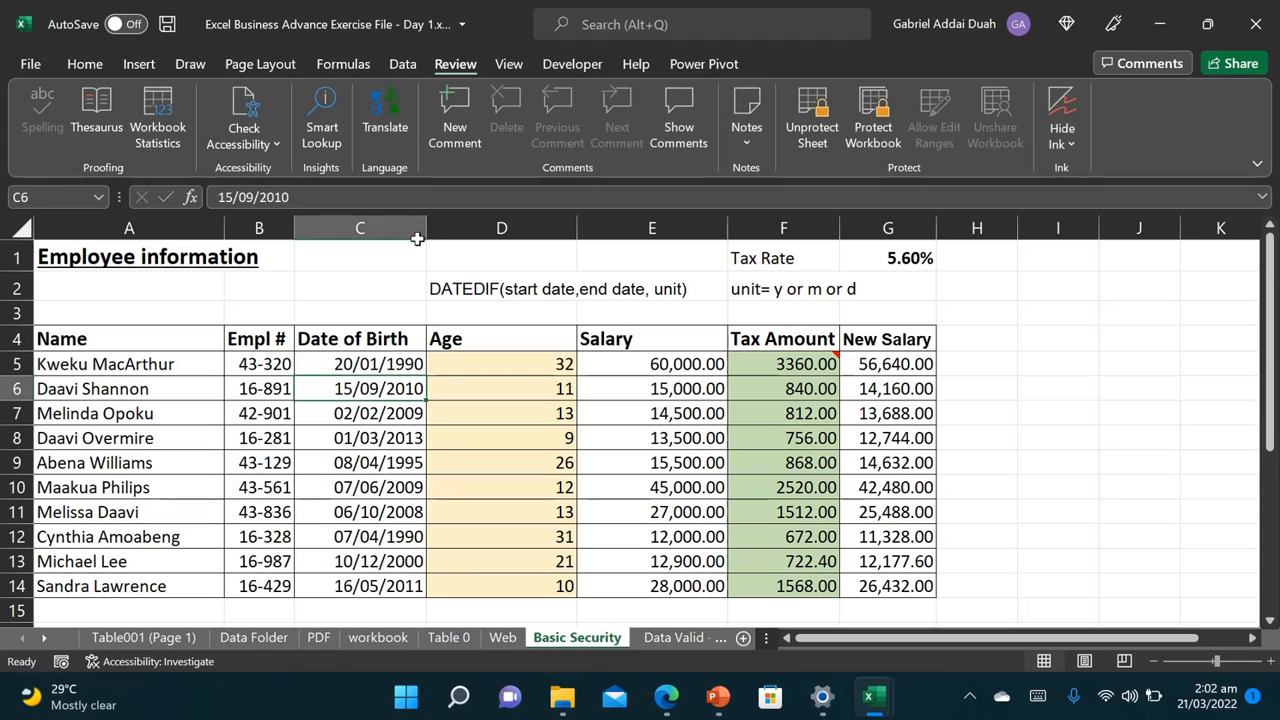
Step: Try editing the locked Age cells D5 and D8 and dismiss the protected-sheet warnings
double_click(523, 369)
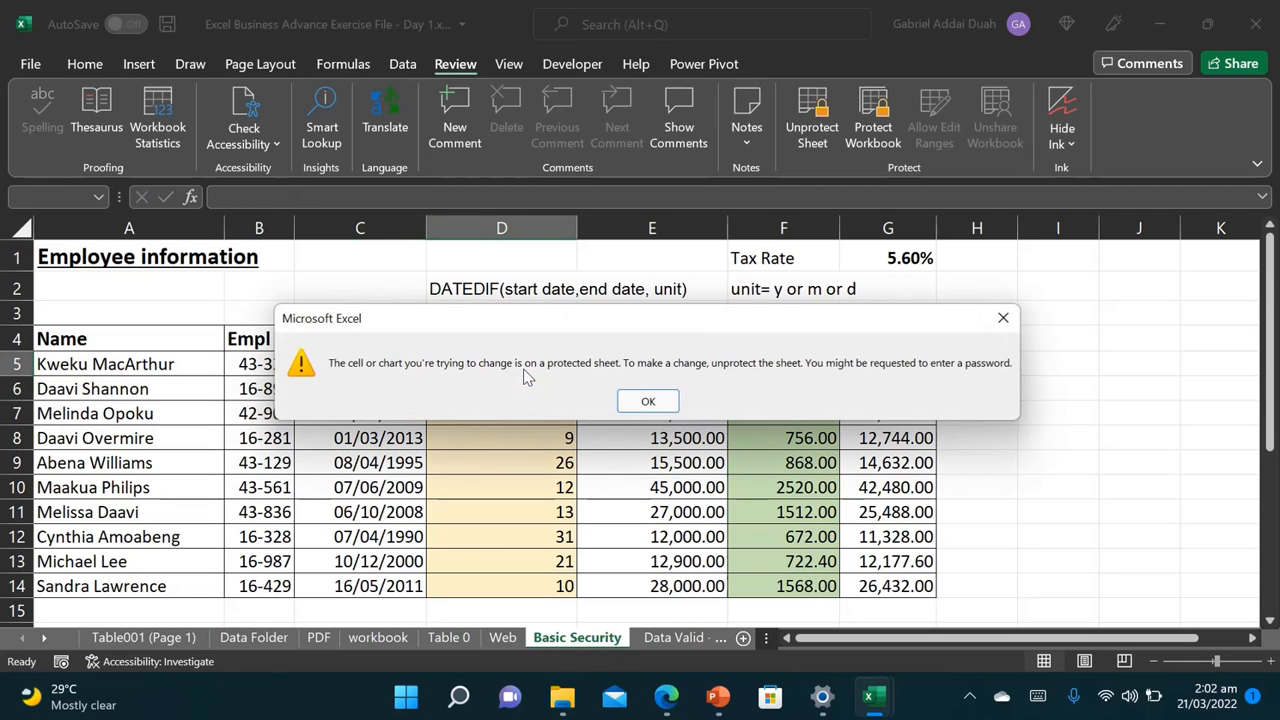
left_click(648, 401)
double_click(522, 441)
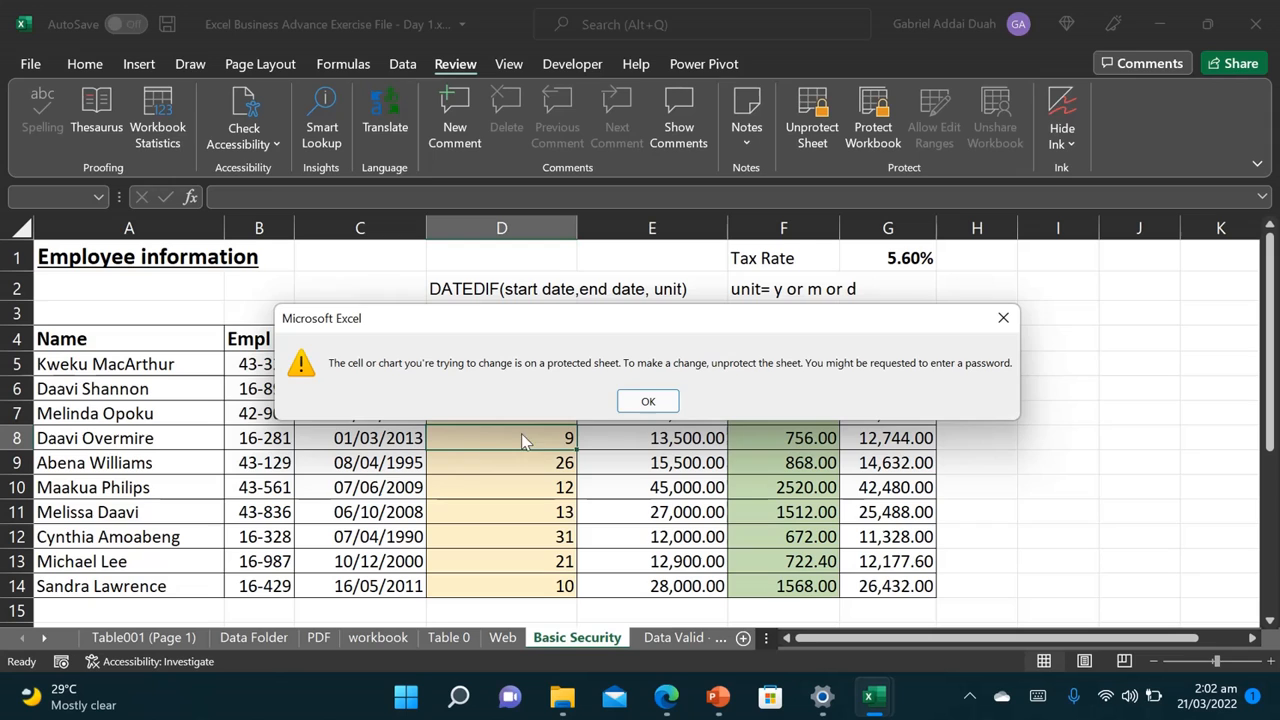
left_click(645, 401)
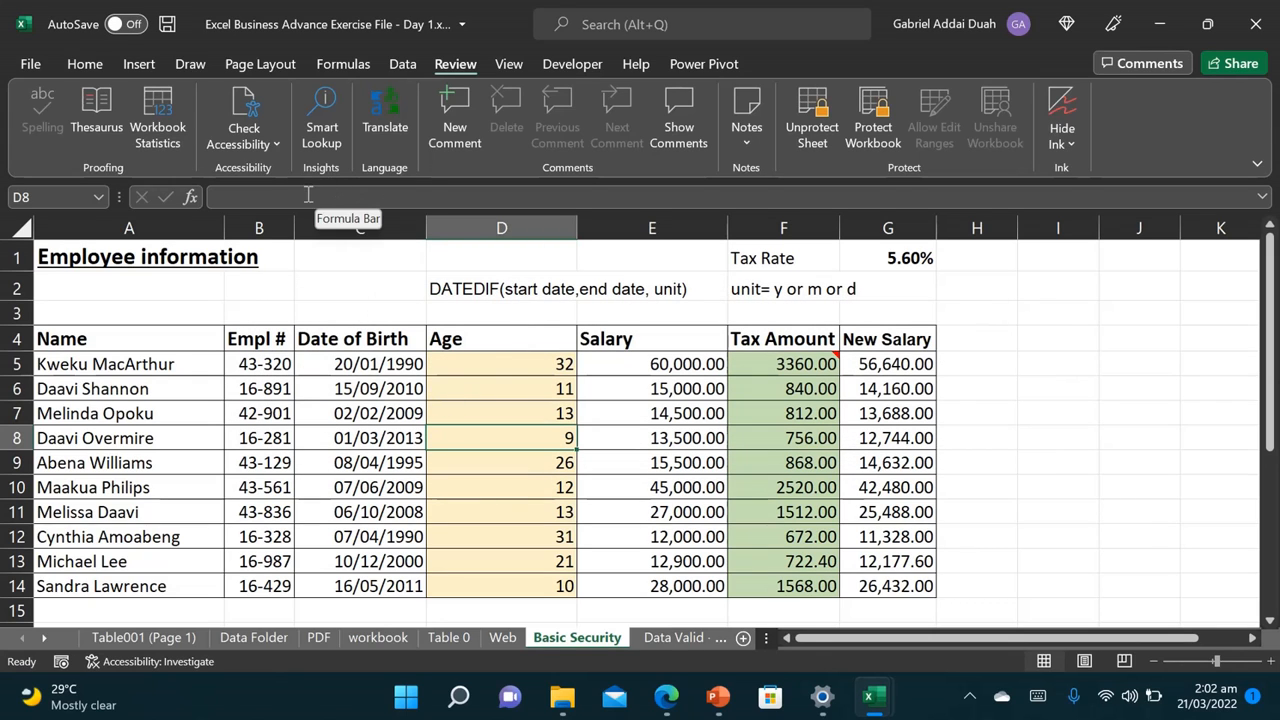
left_click(765, 389)
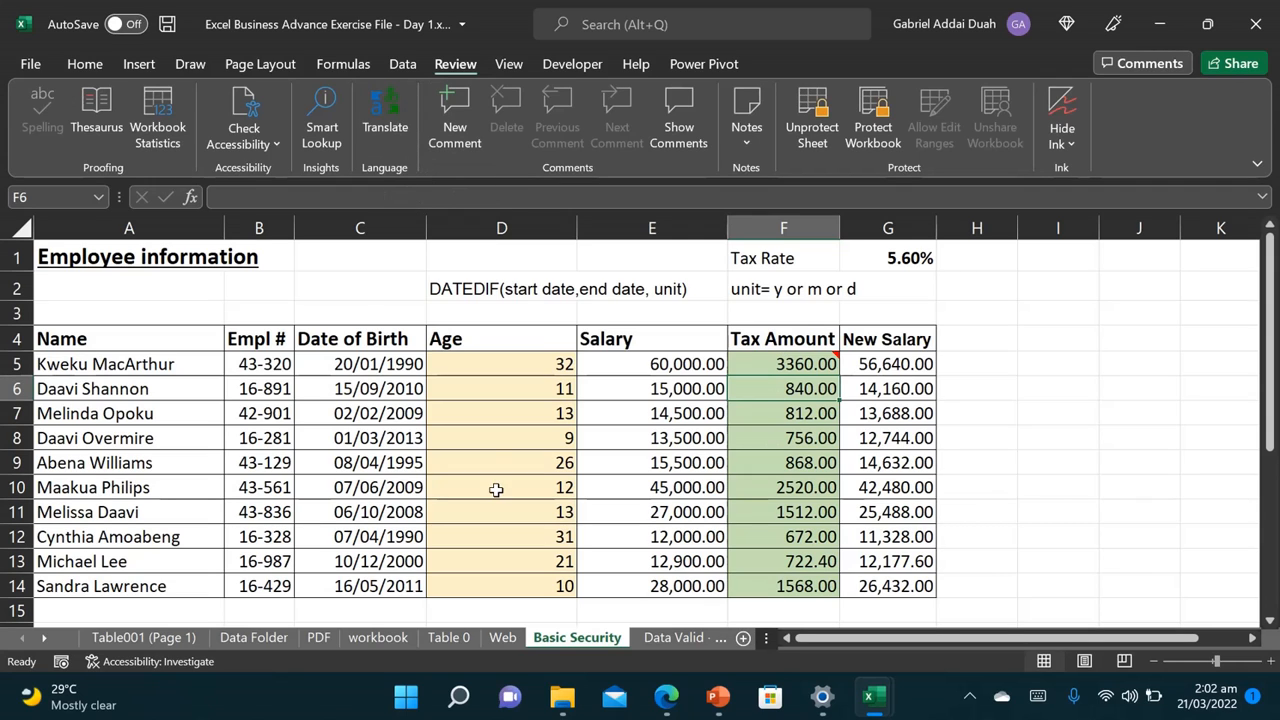
left_click(651, 640)
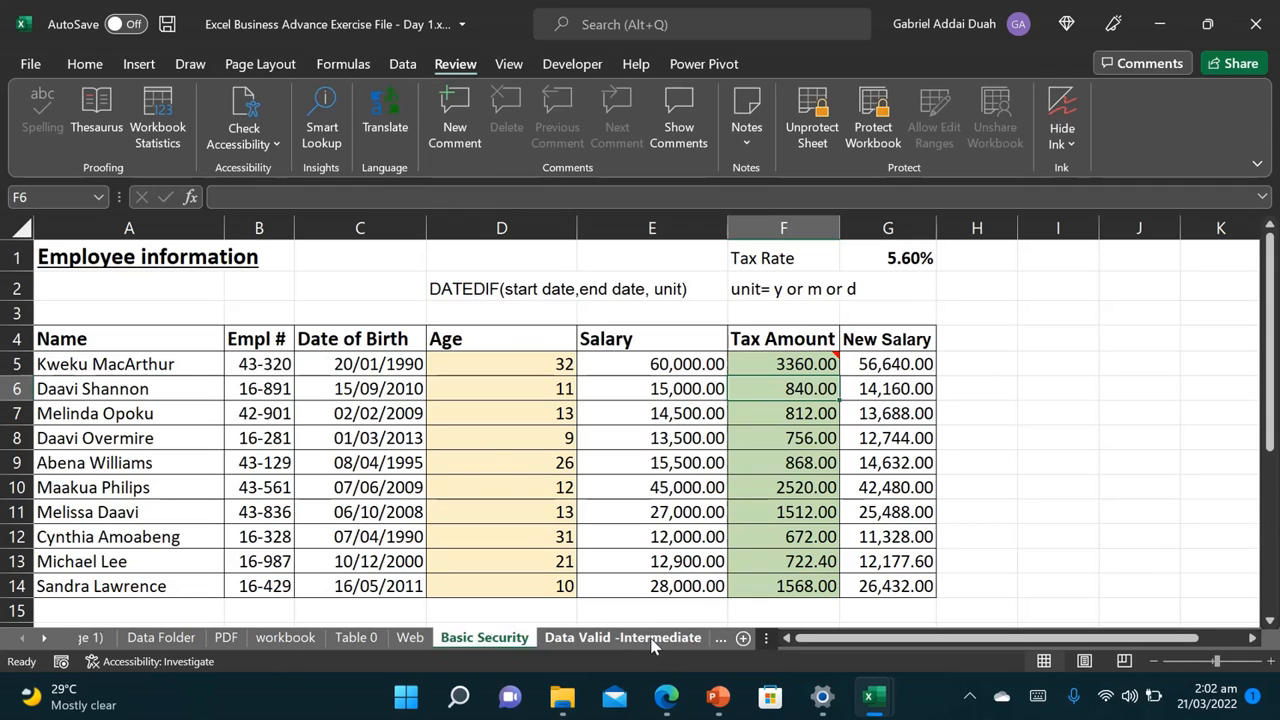
Step: On the Data Valid -Intermediate sheet, select the country cells E4:E7
left_click(596, 648)
left_click(509, 571)
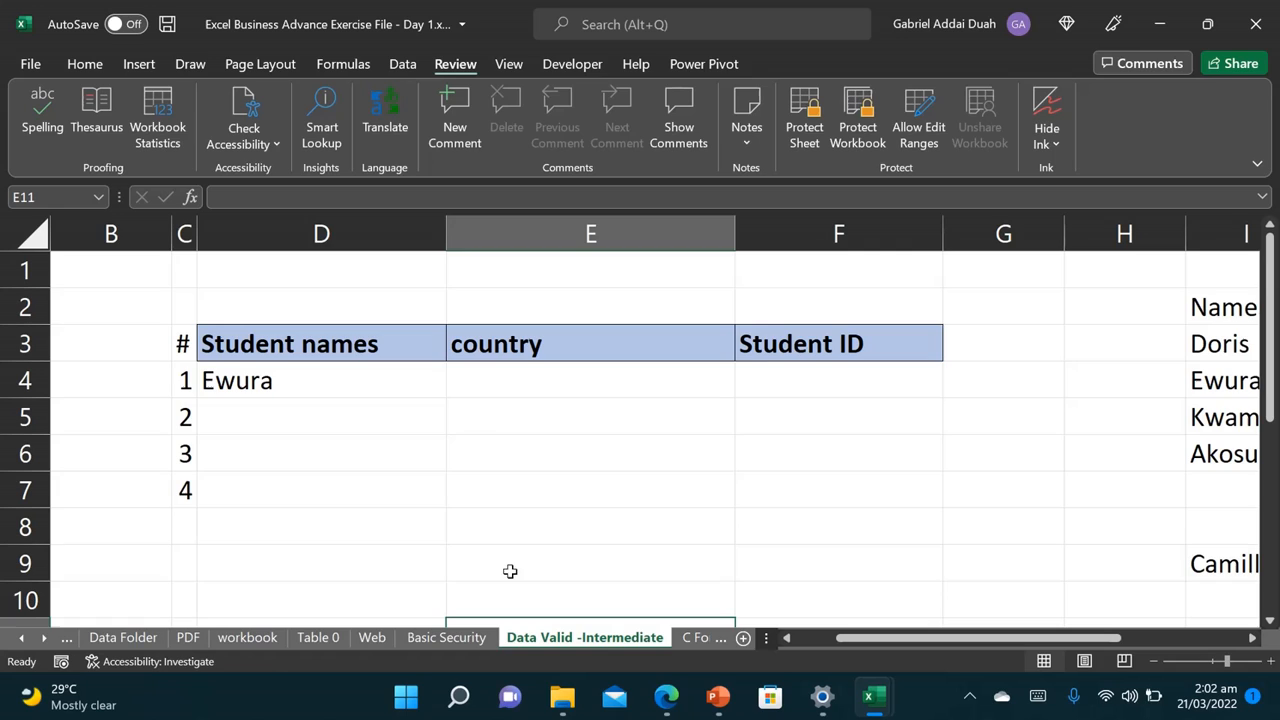
left_click(288, 380)
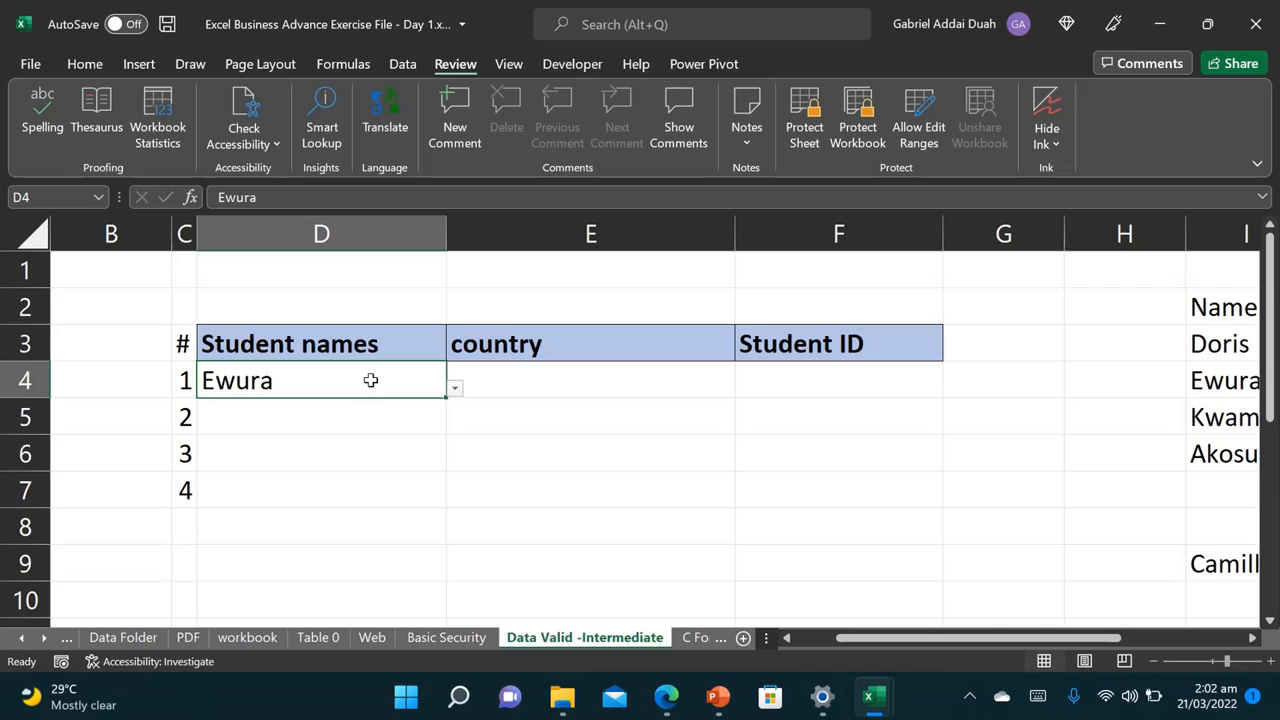
scroll(370, 380, "down", 3, "ctrl")
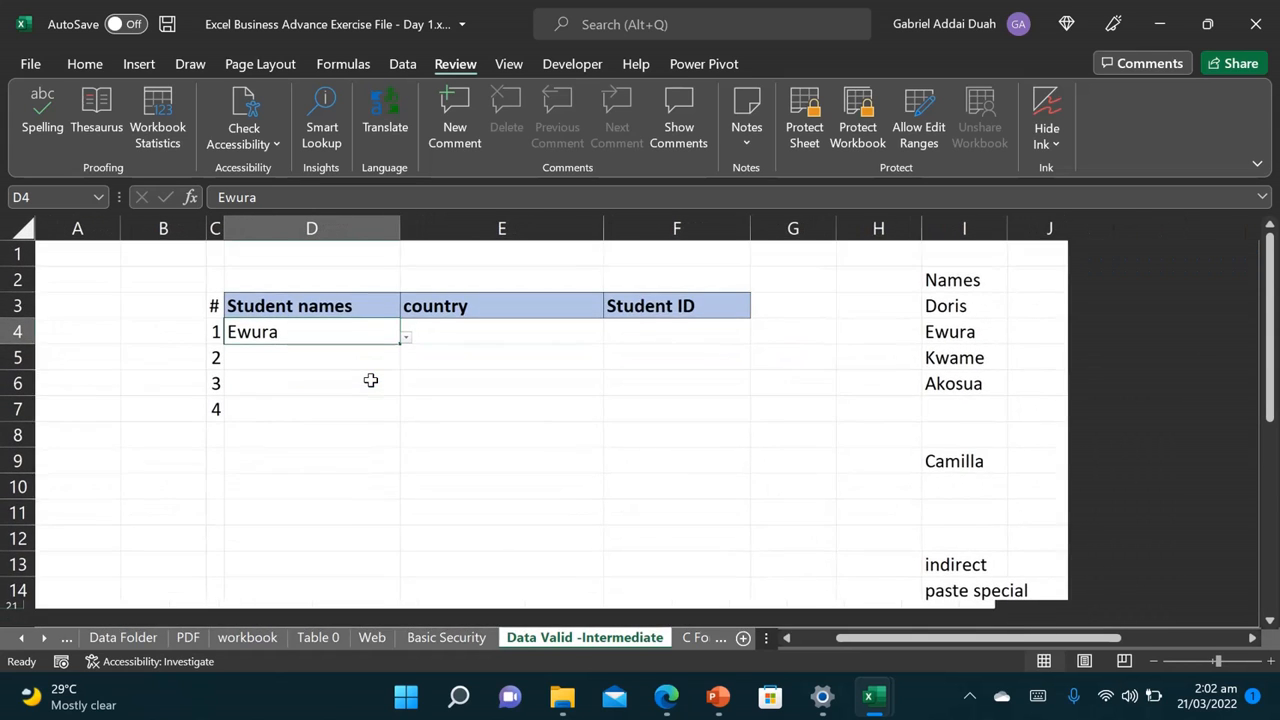
left_click(334, 413)
left_click(466, 352)
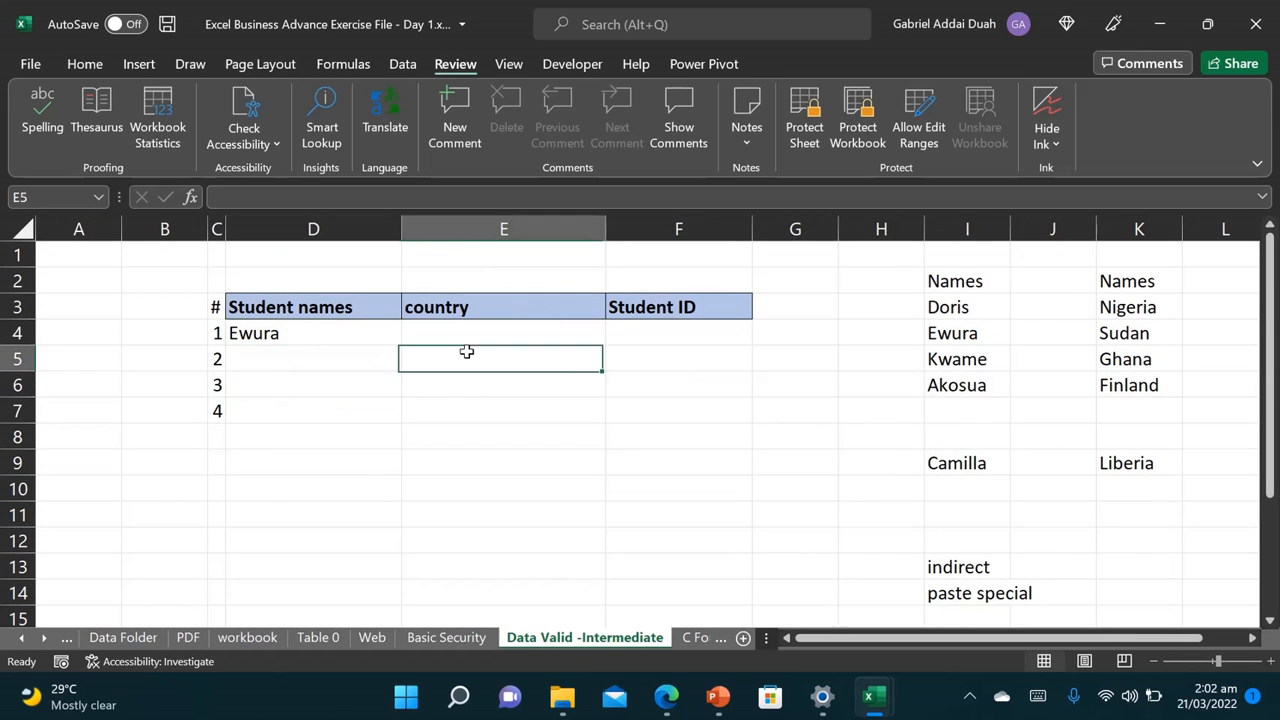
left_click(483, 335)
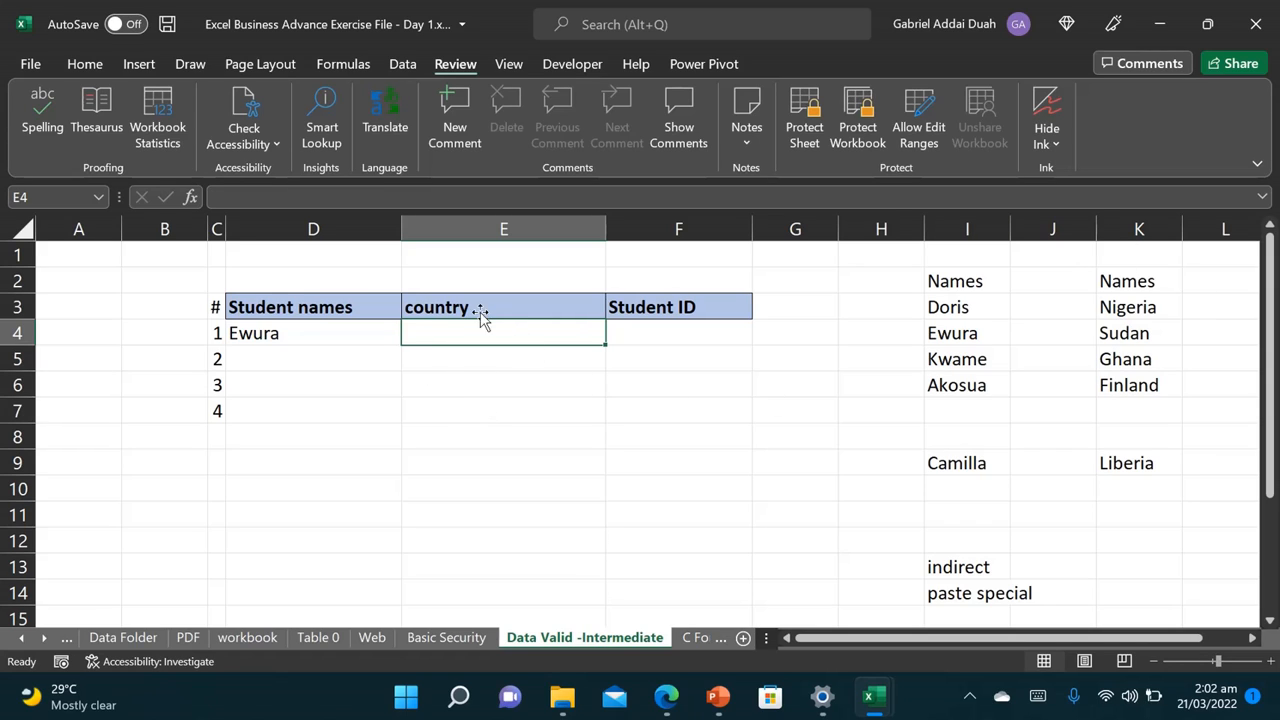
left_click_drag(495, 333, 500, 414)
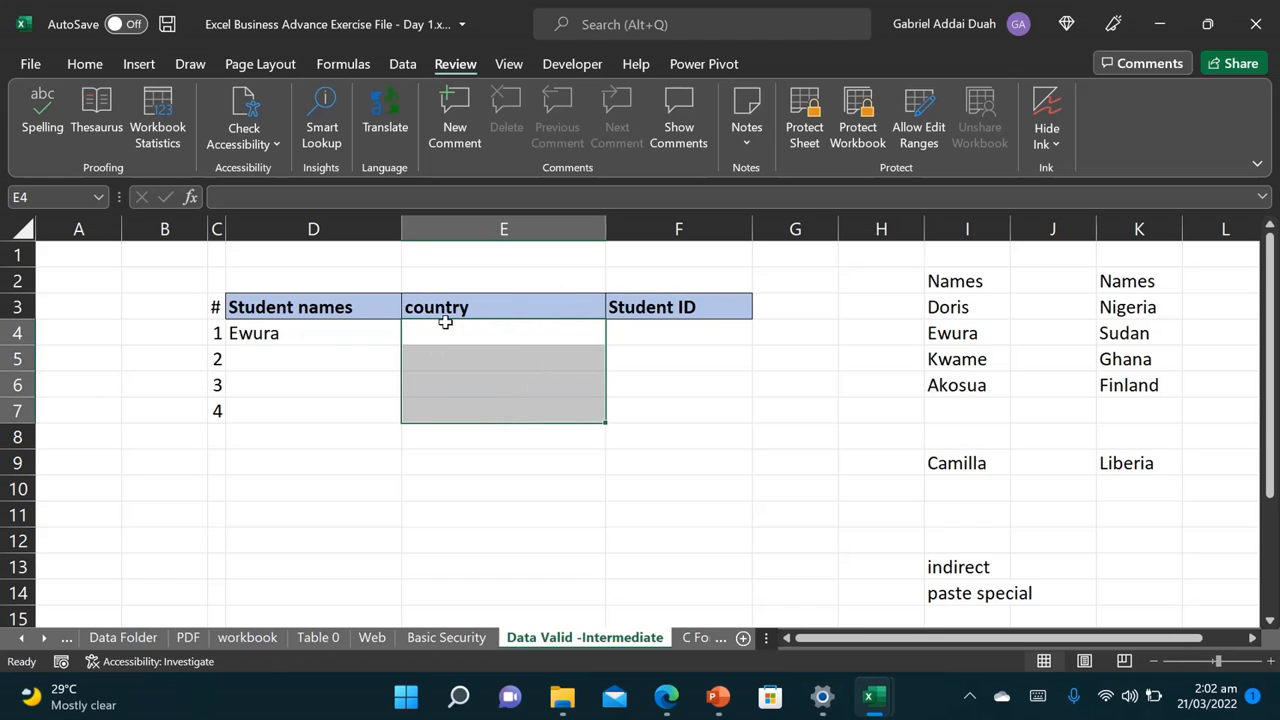
left_click(403, 63)
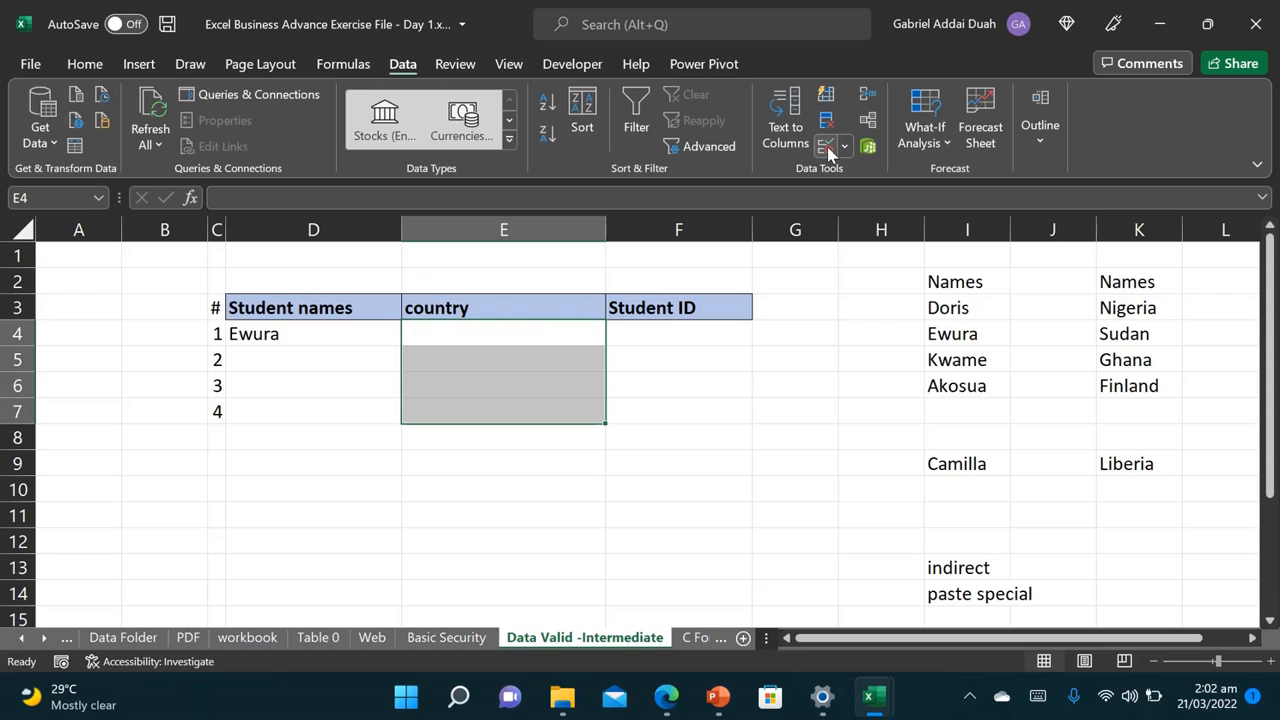
Step: Give E4:E7 a List validation rule with source Nigeria, Sudan, Ghana, Finland
left_click(827, 148)
left_click_drag(923, 121, 895, 272)
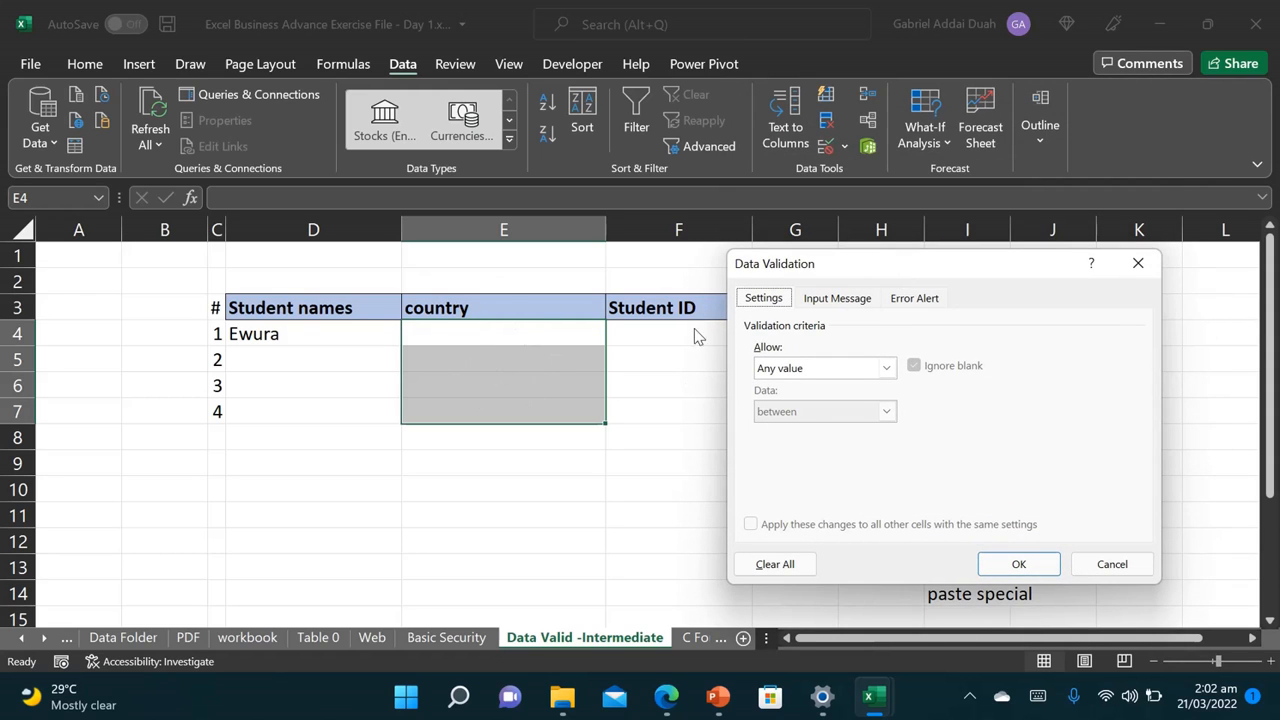
left_click(848, 300)
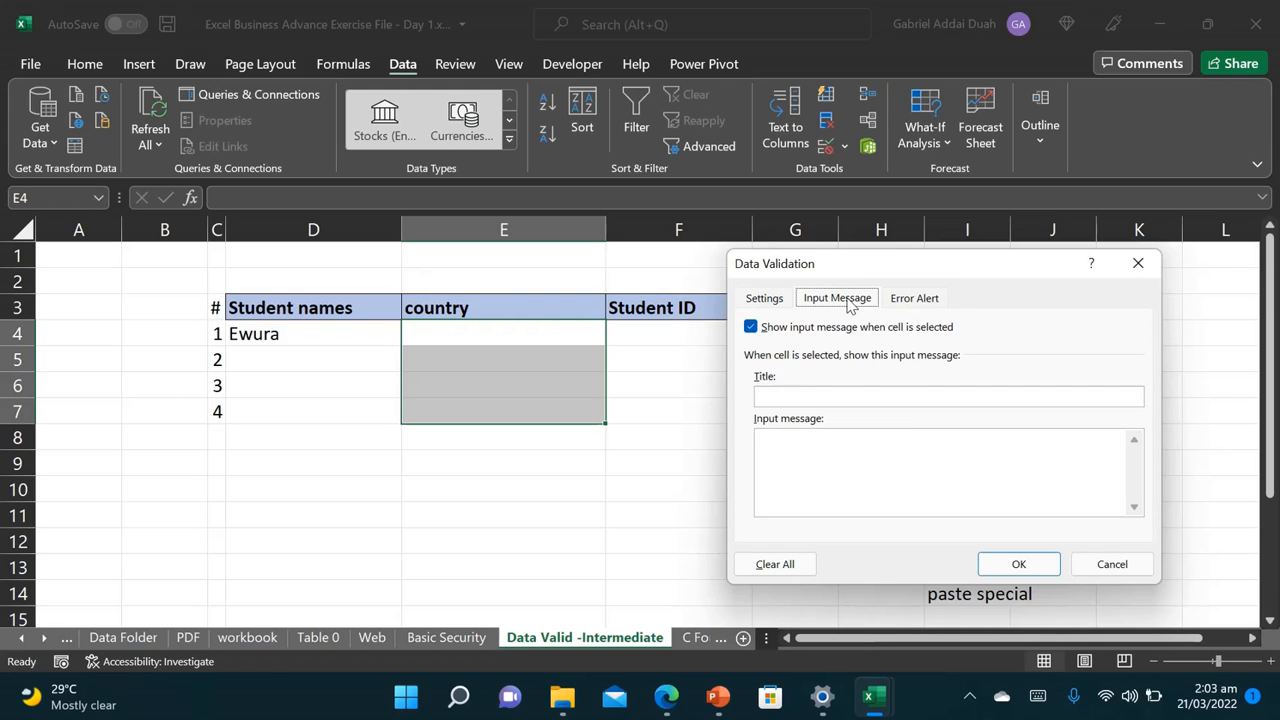
left_click(916, 300)
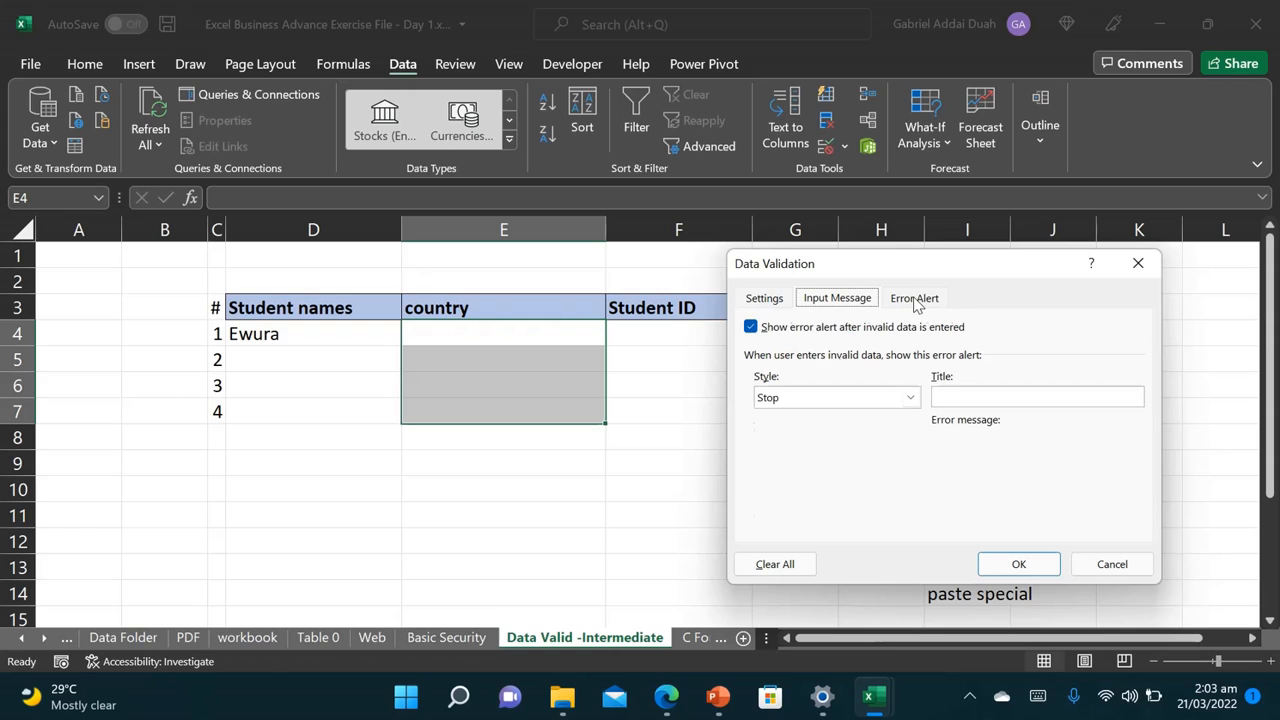
left_click(779, 302)
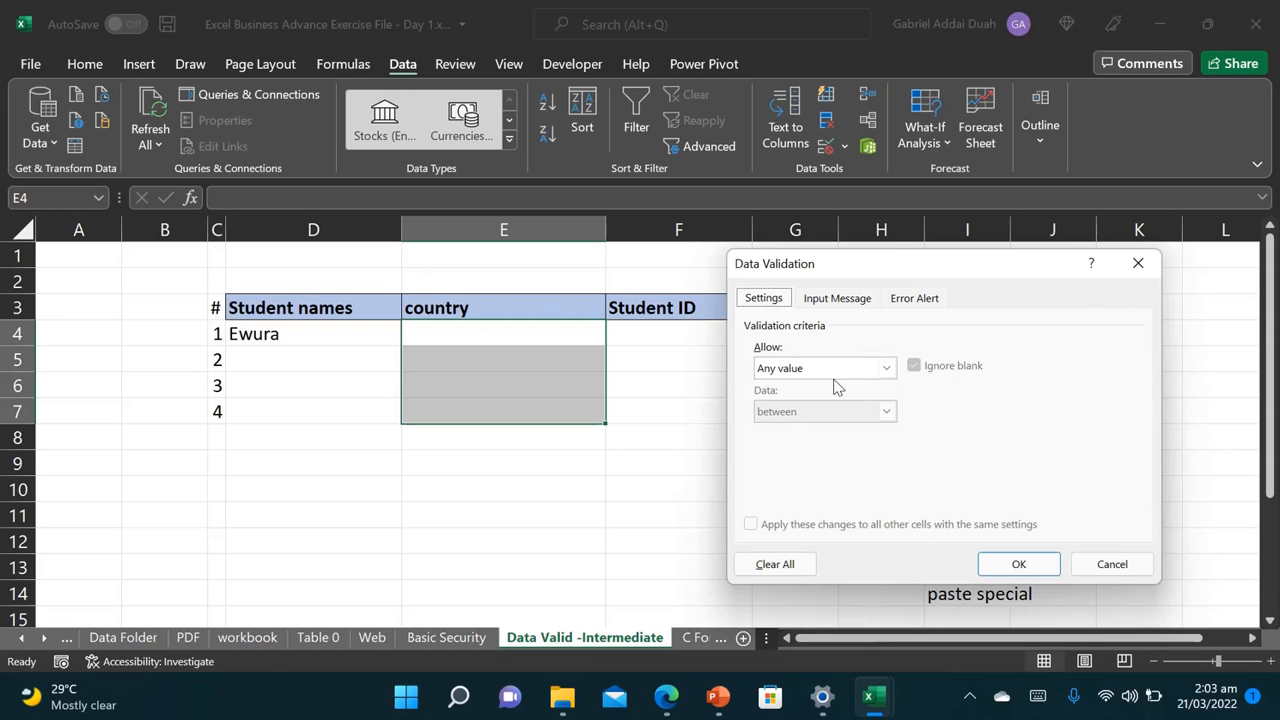
left_click(886, 369)
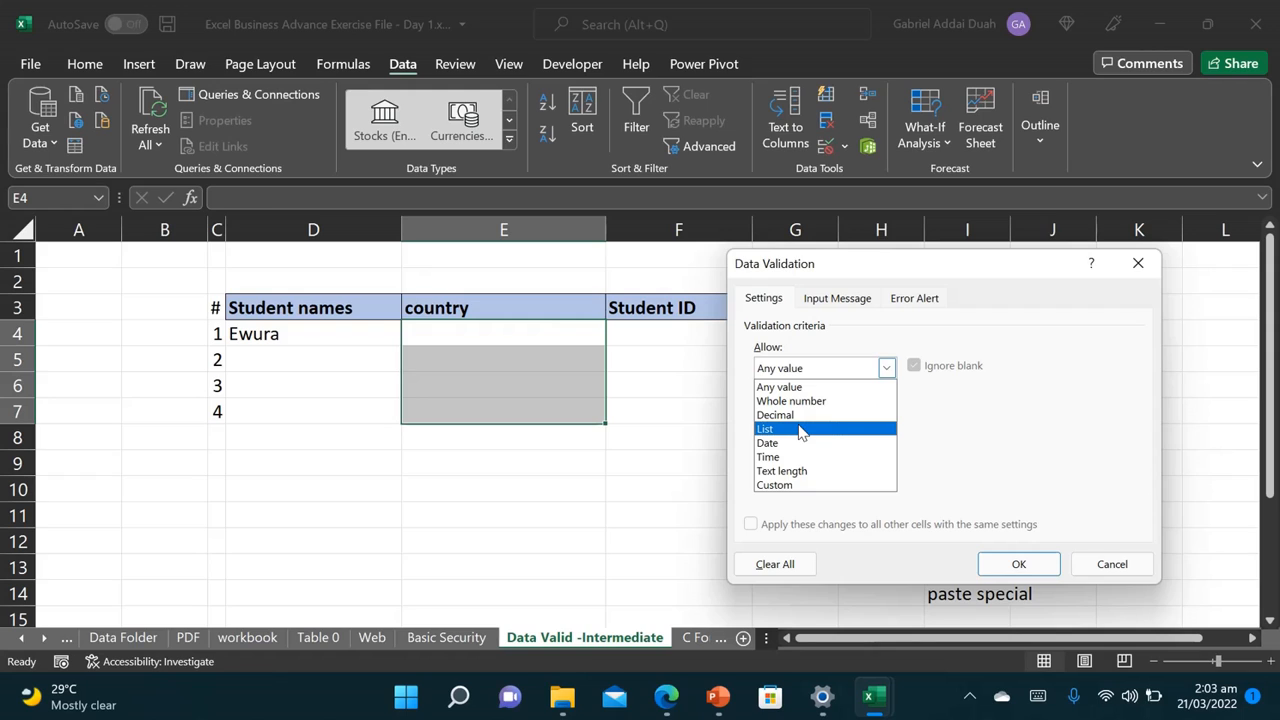
left_click(828, 430)
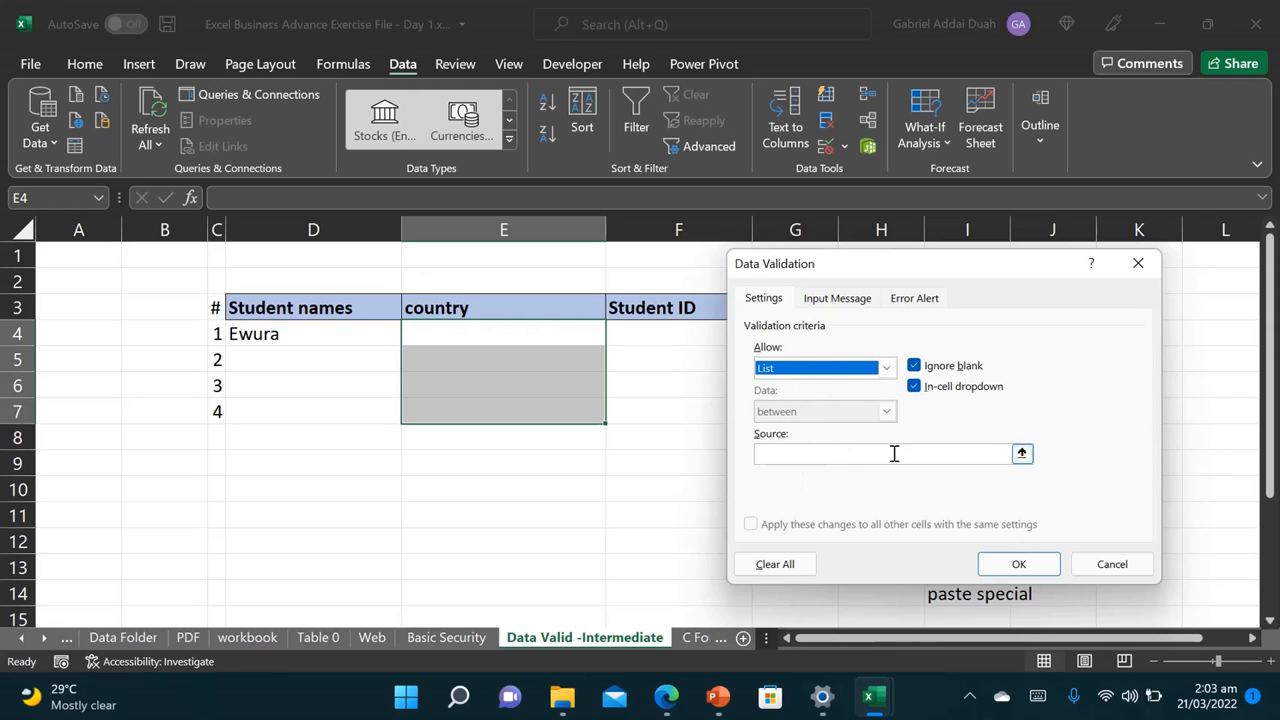
left_click(793, 456)
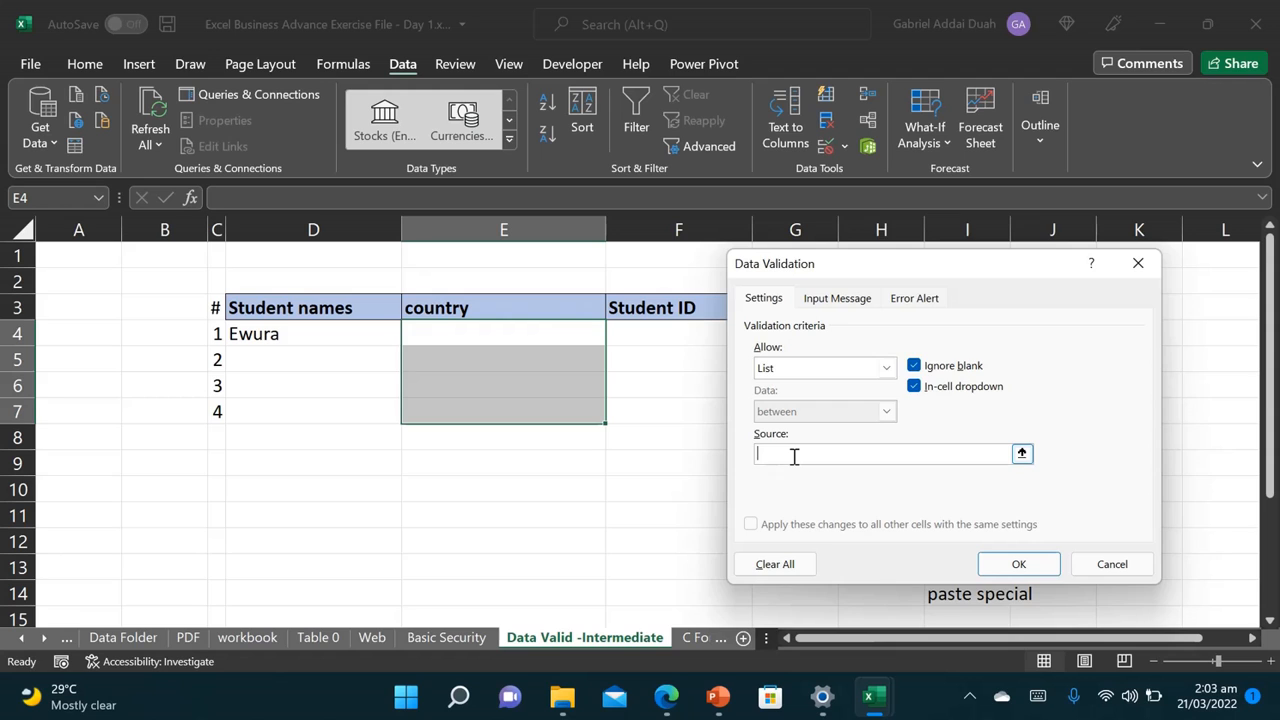
left_click_drag(846, 277, 780, 232)
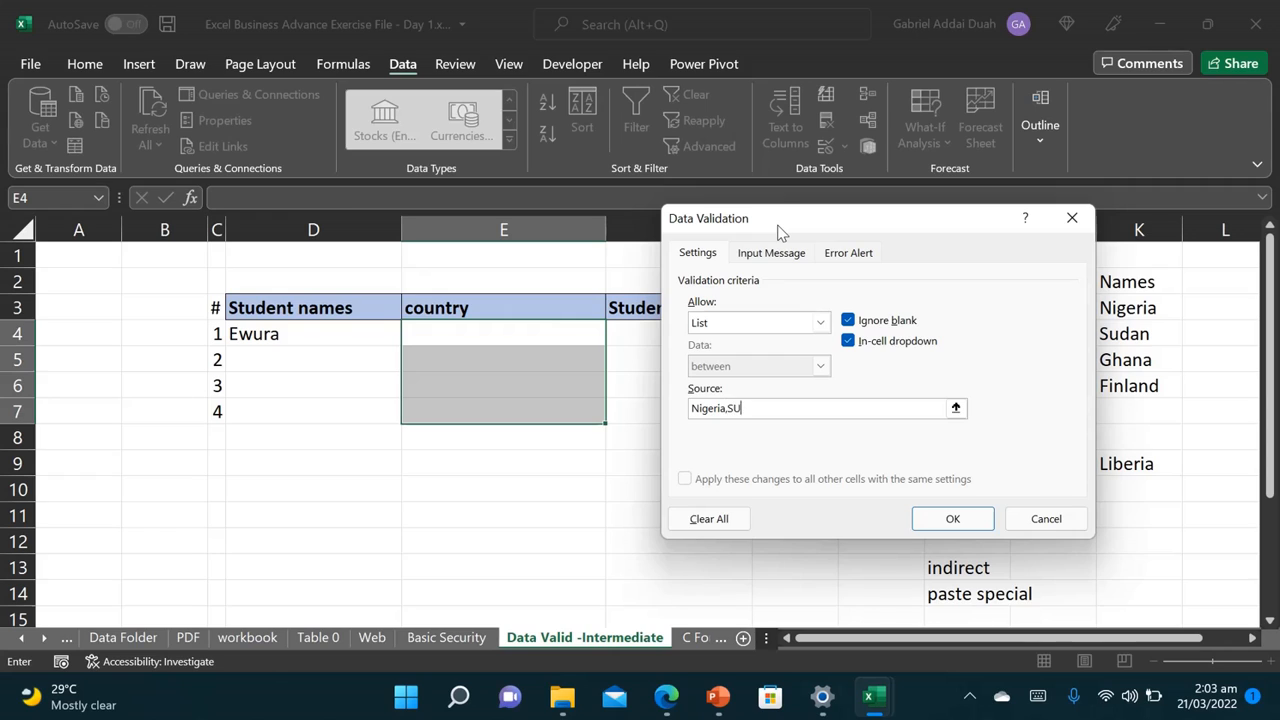
type("Nigeria,SUdan,GHan")
left_click(952, 518)
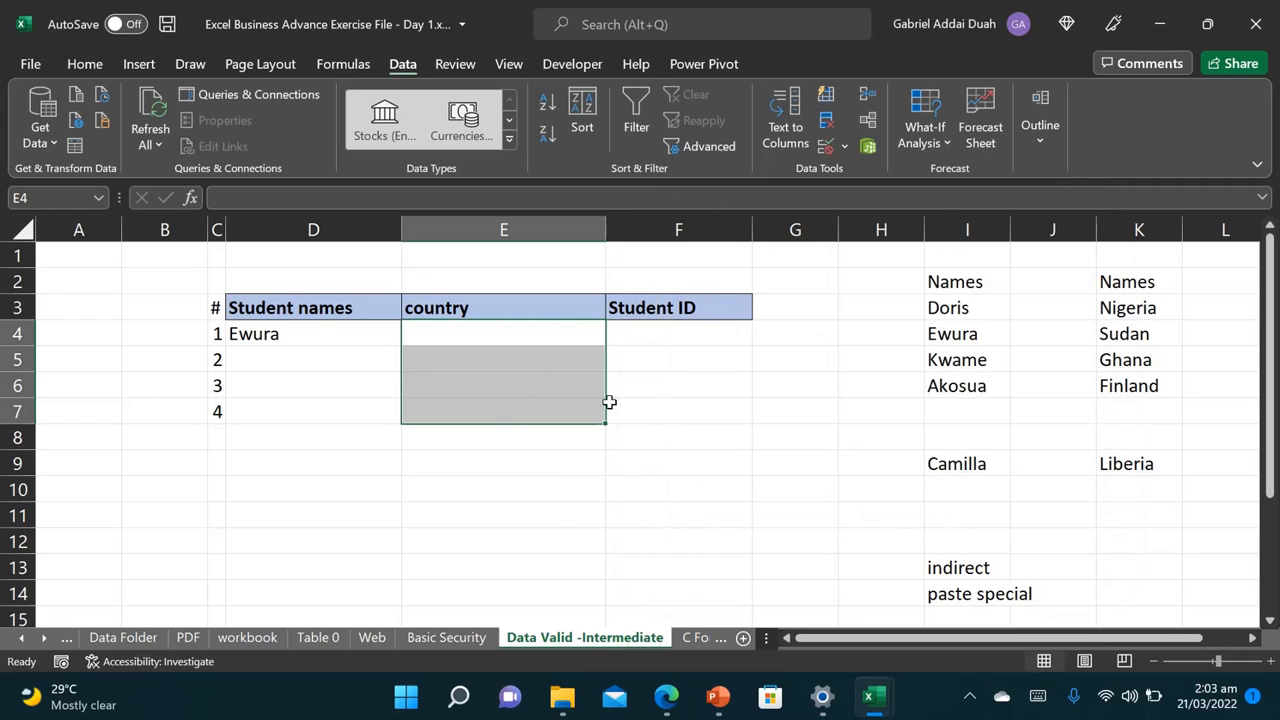
Step: Choose Sudan from E4's country dropdown list
left_click(549, 380)
left_click(546, 332)
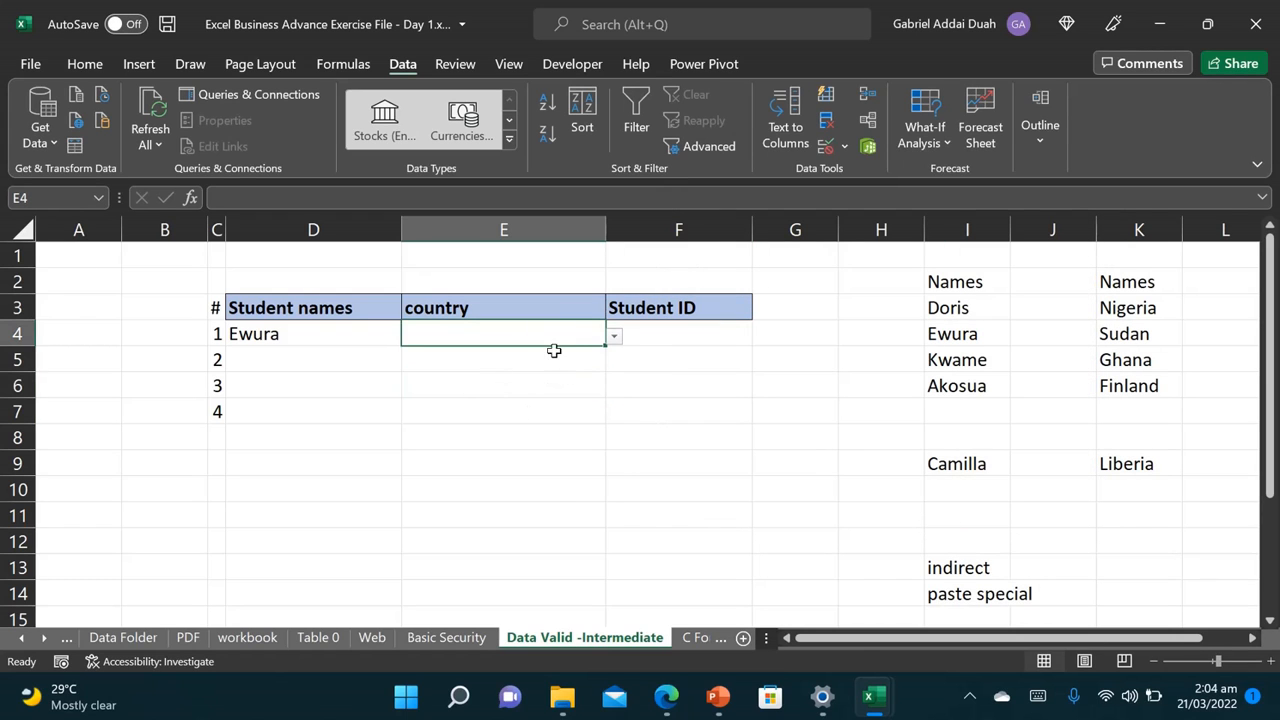
left_click(614, 337)
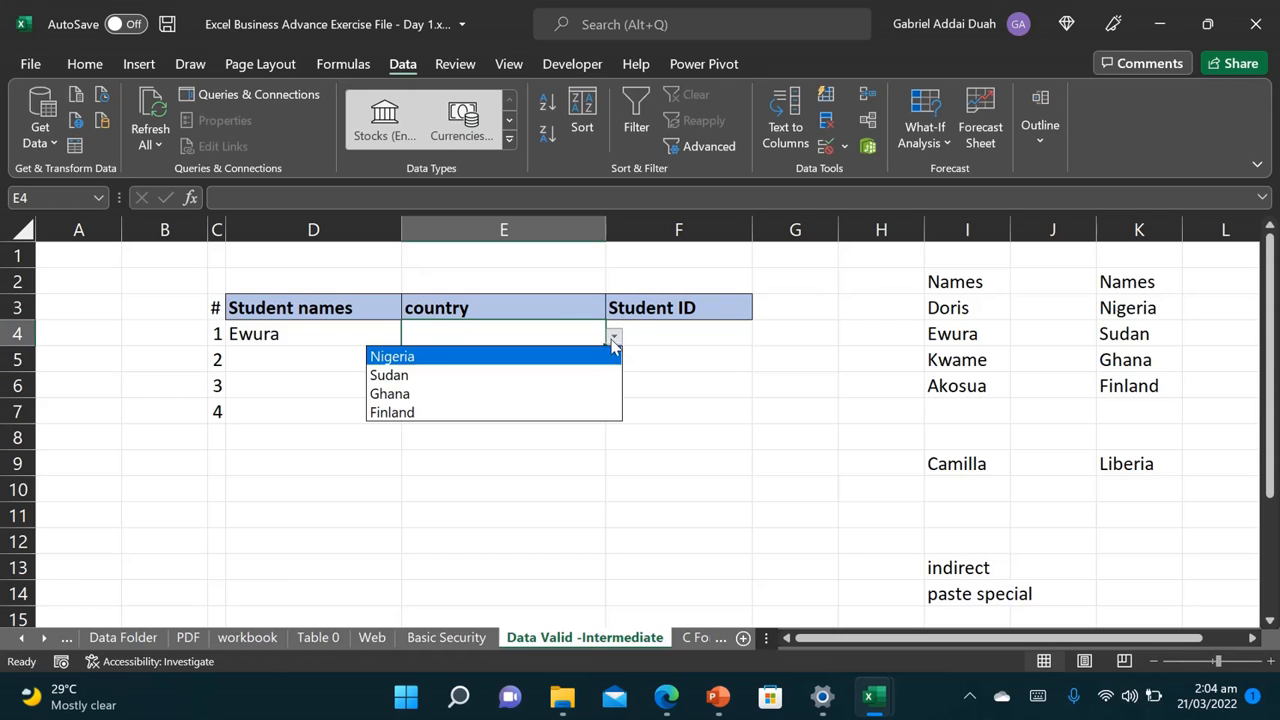
left_click(449, 378)
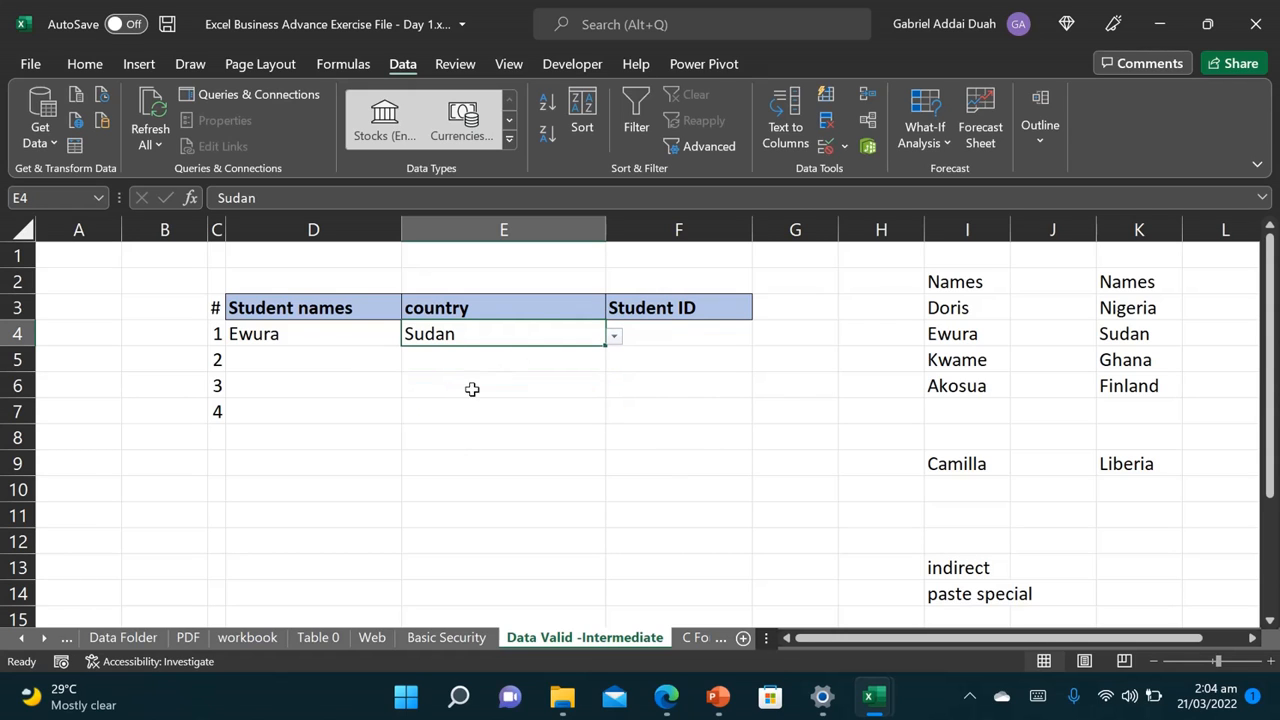
Step: Enter the invalid country 'Niaja' in E5 and dismiss the validation error rejecting it
left_click(472, 364)
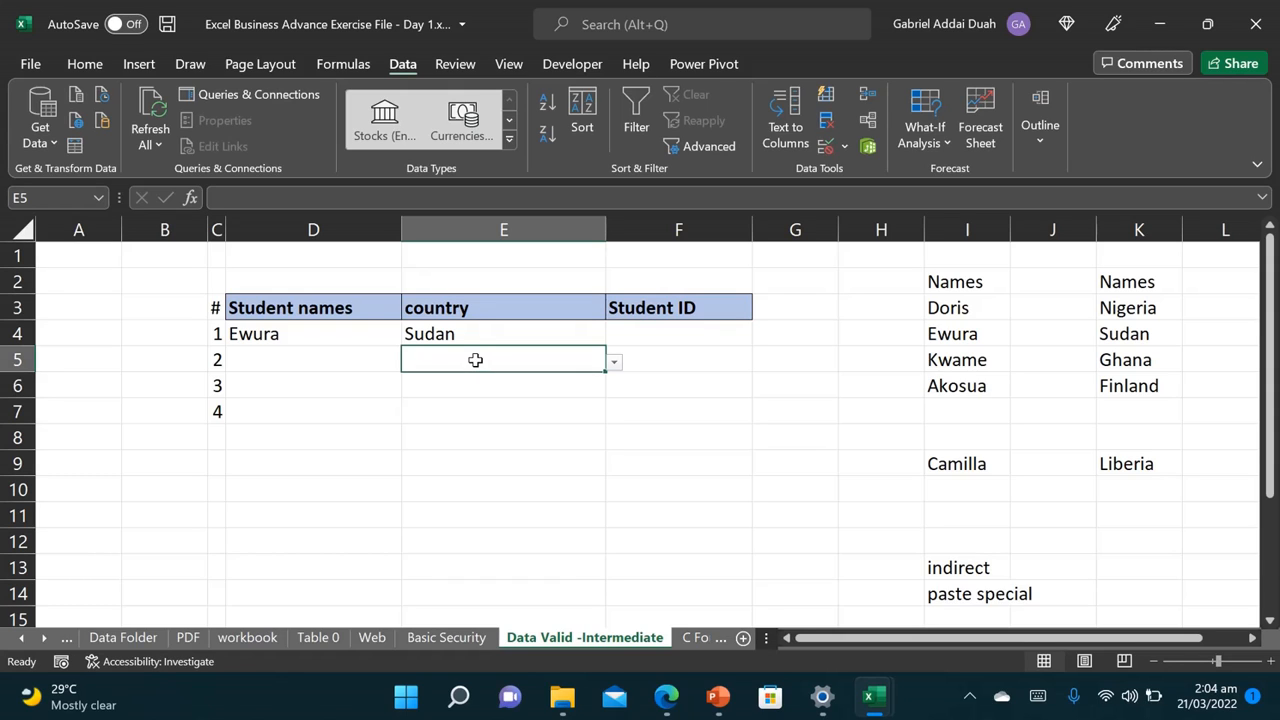
type("Ni")
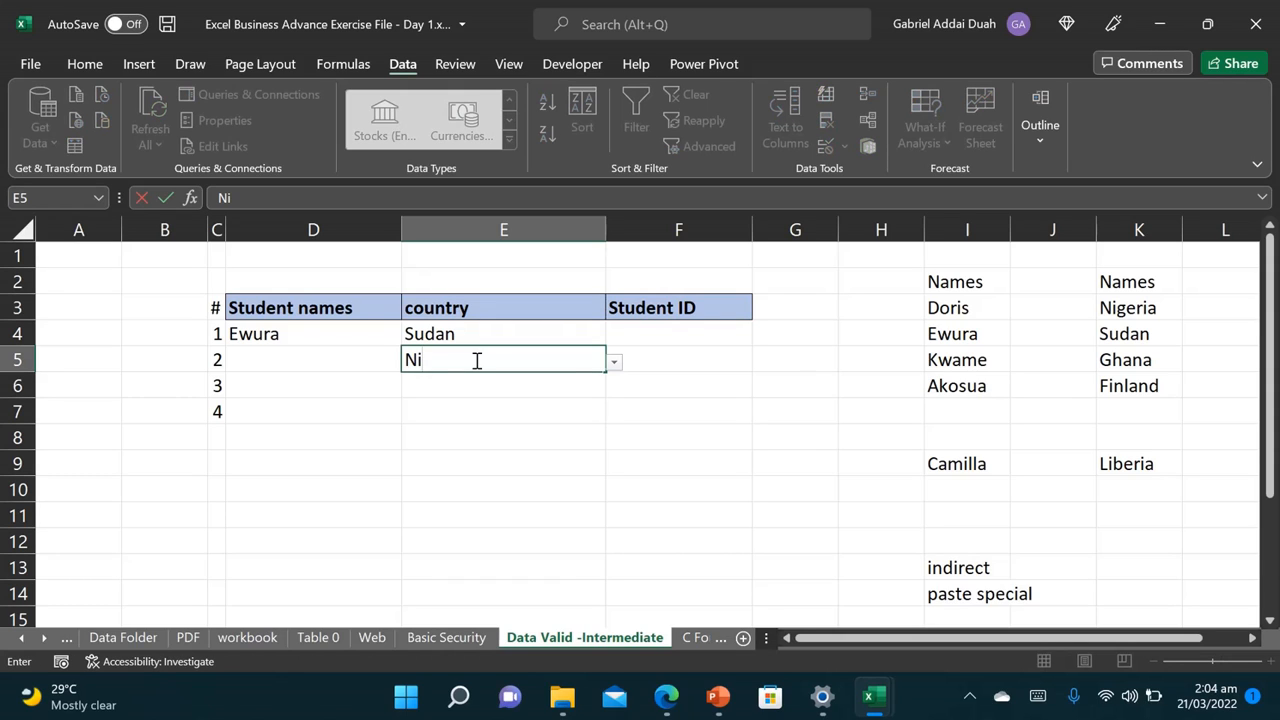
type("aja")
key("Return")
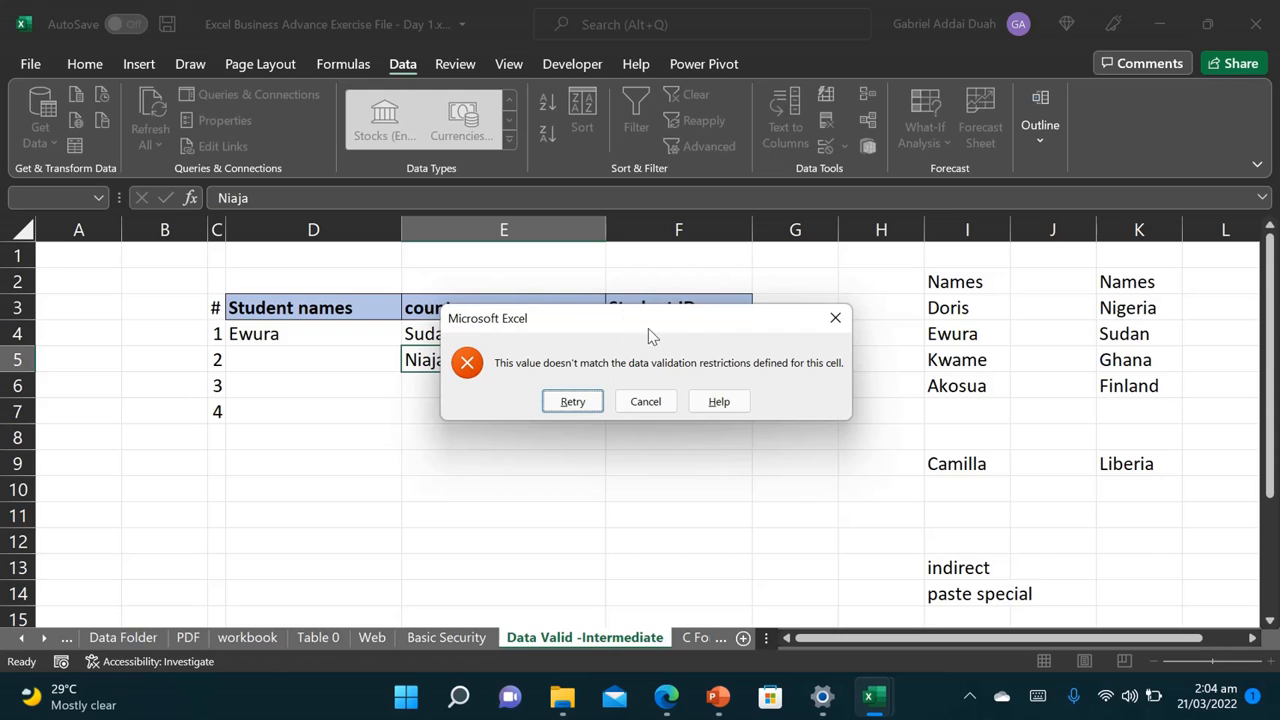
left_click(822, 318)
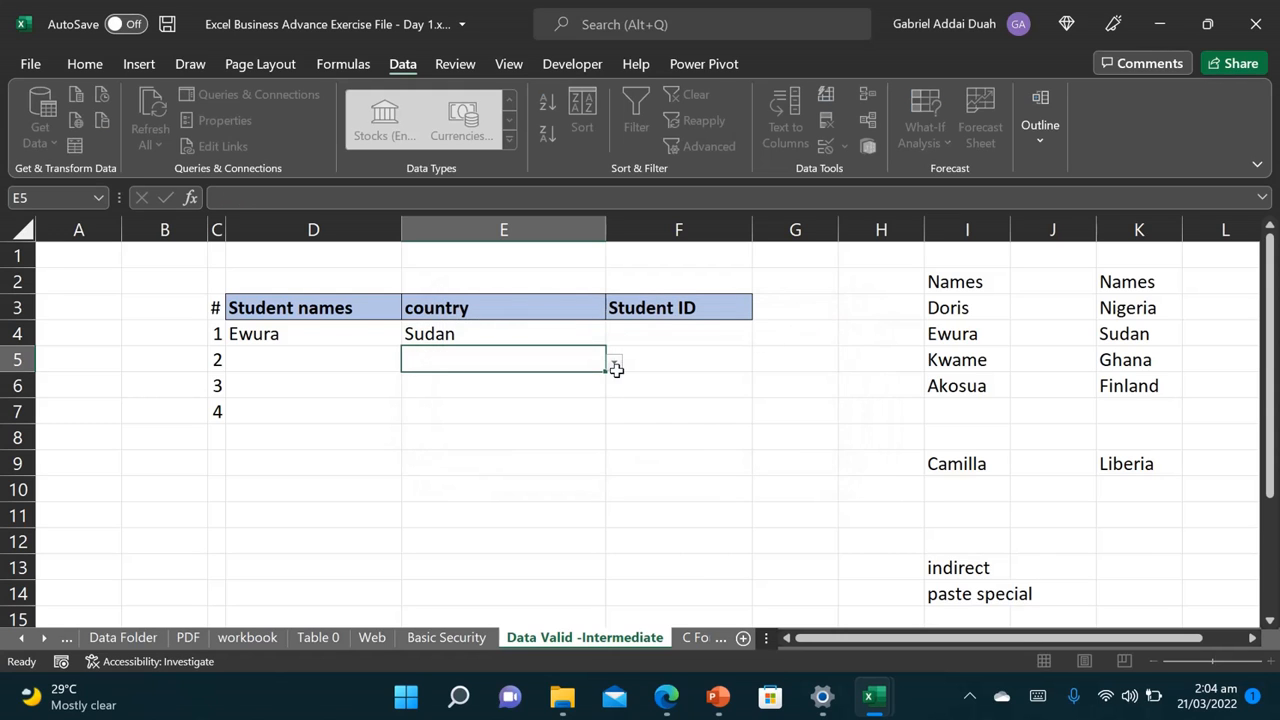
left_click(503, 331)
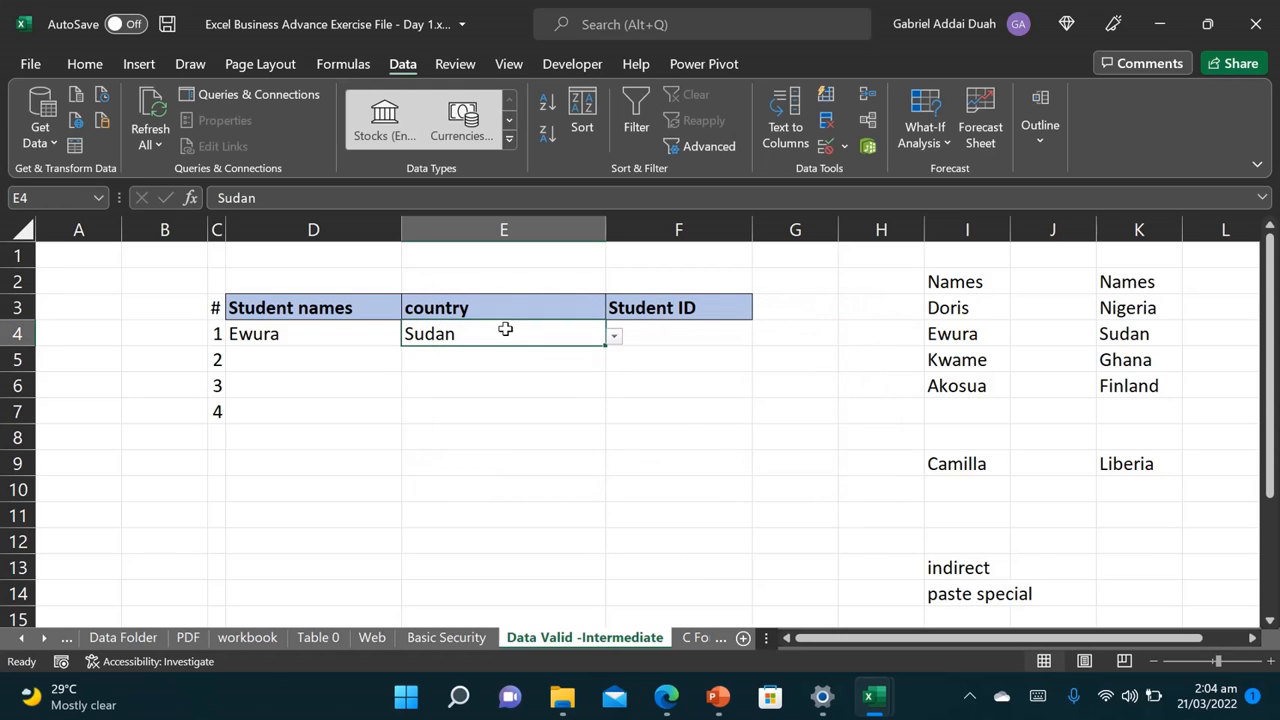
Step: Add the input message 'Select from dropdown list' to the country cells and check it on E4
left_click(827, 147)
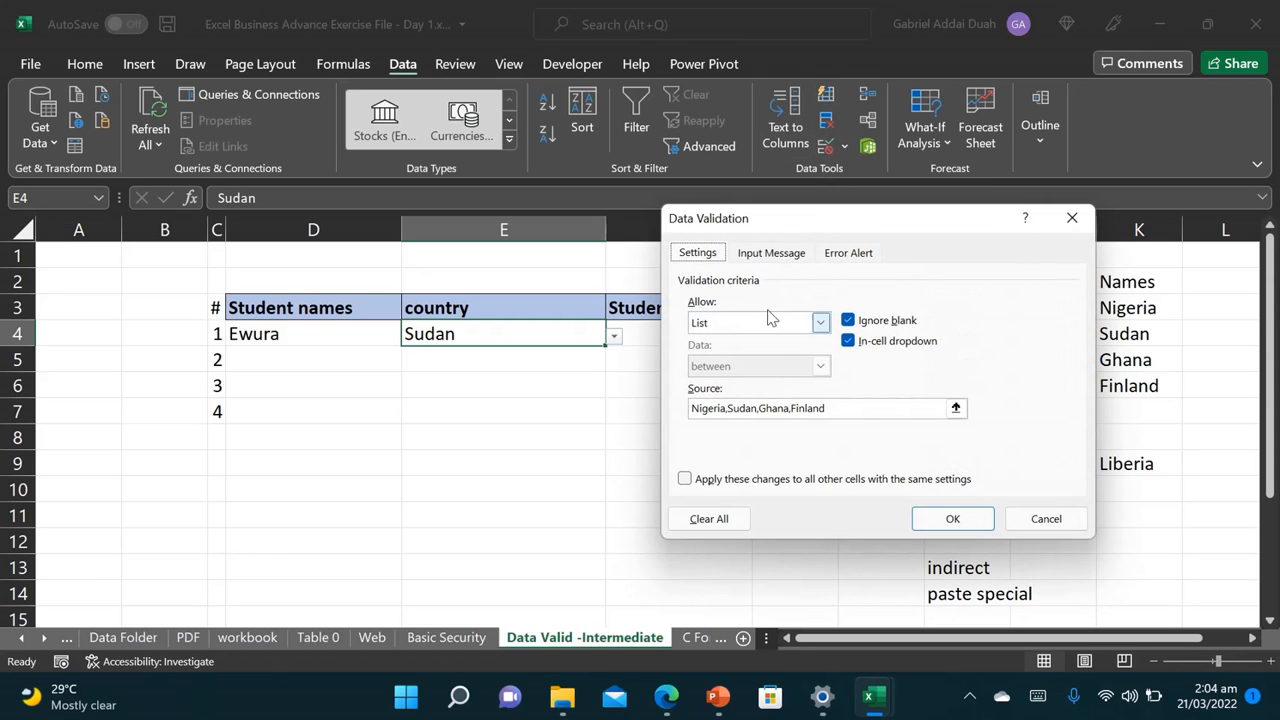
left_click(760, 254)
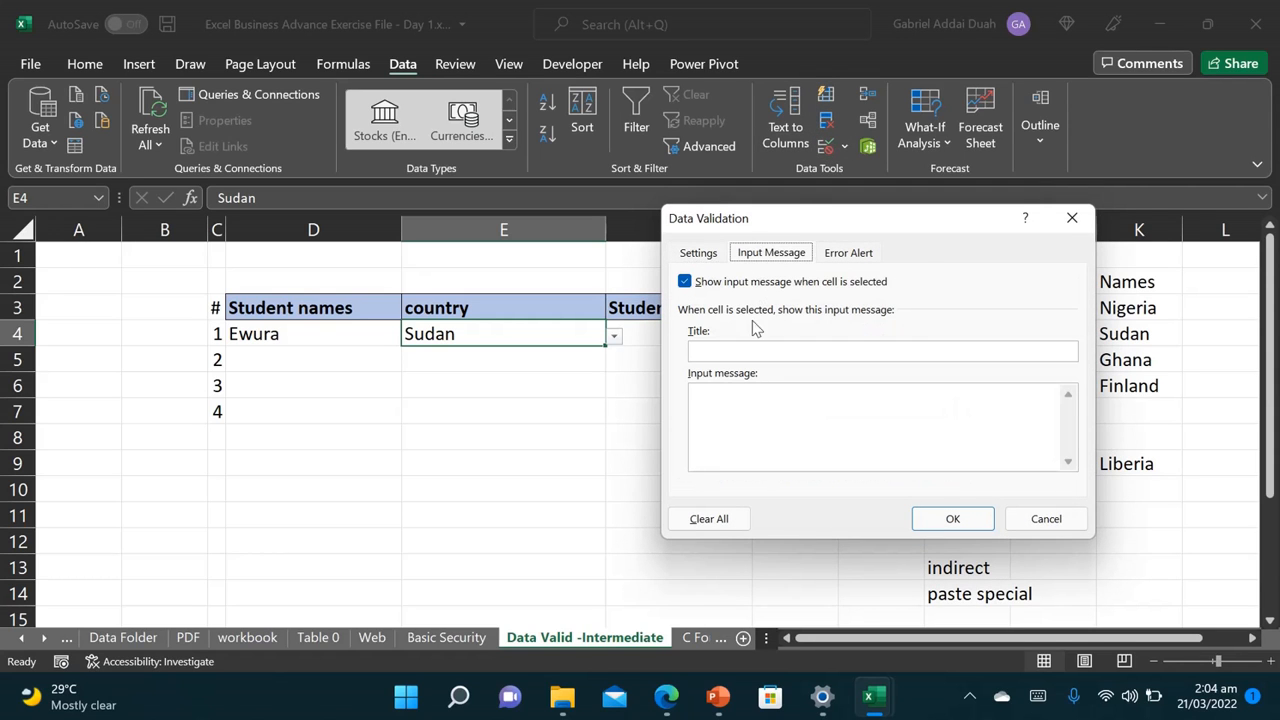
left_click(784, 410)
type("Select from dro")
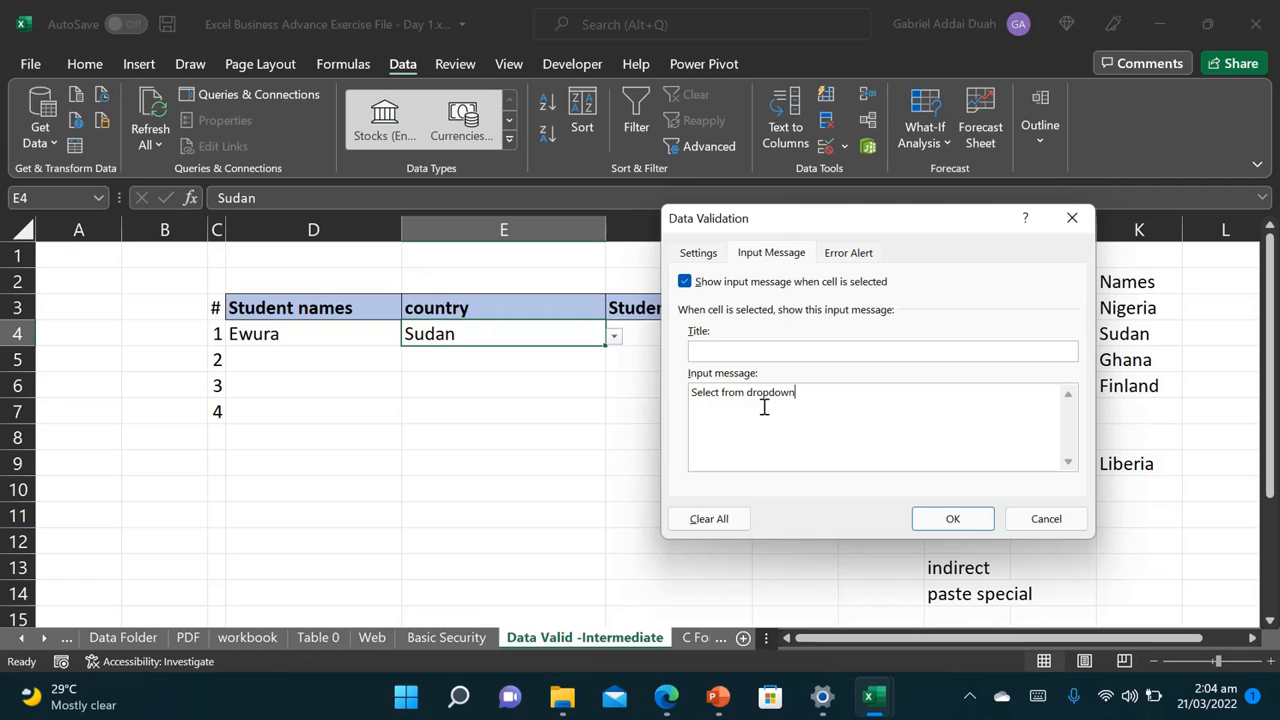
type("pdown list")
left_click(951, 520)
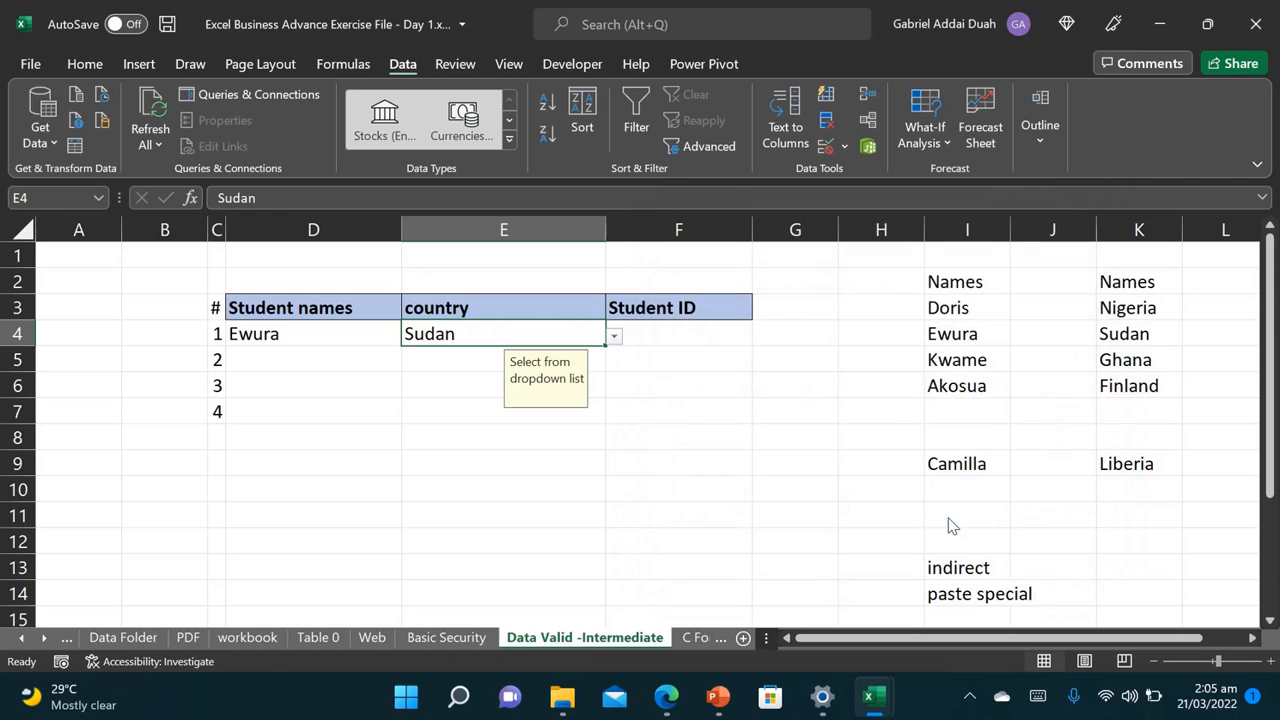
left_click(455, 376)
left_click(472, 342)
Step: Set an Information-style error alert: 'Spell name in full or select from dropdown list'
left_click(827, 145)
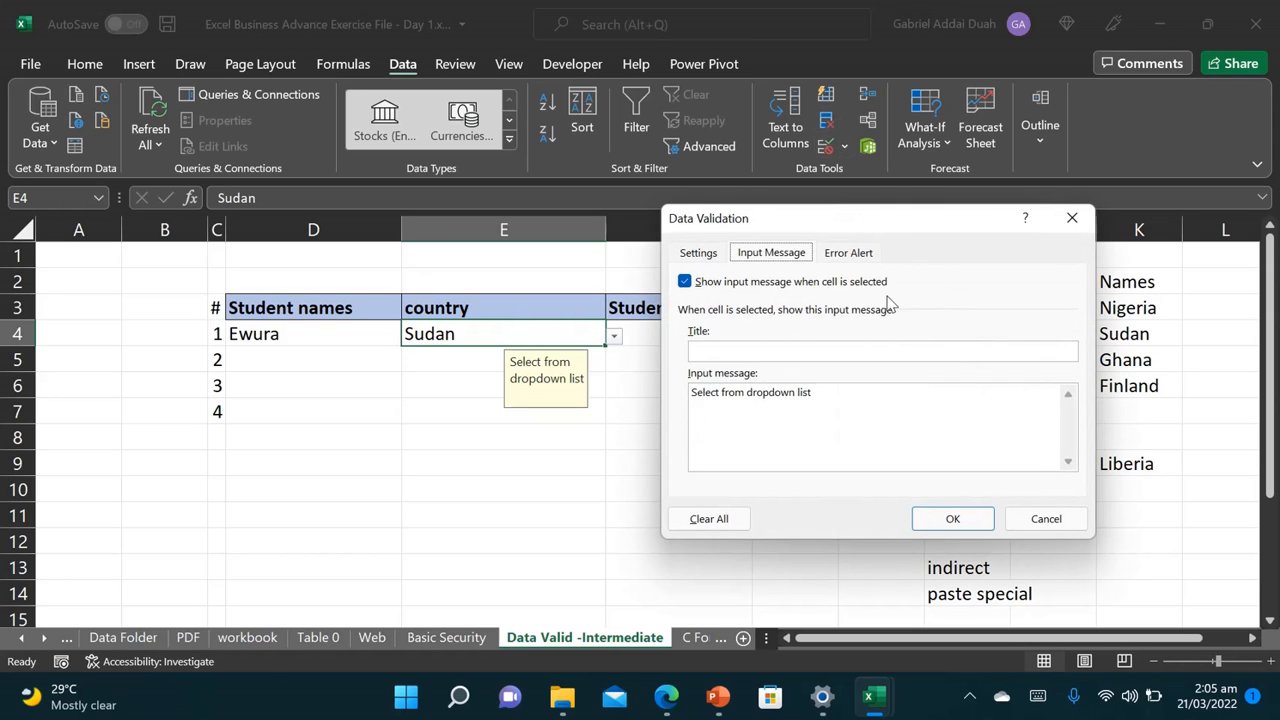
left_click(850, 253)
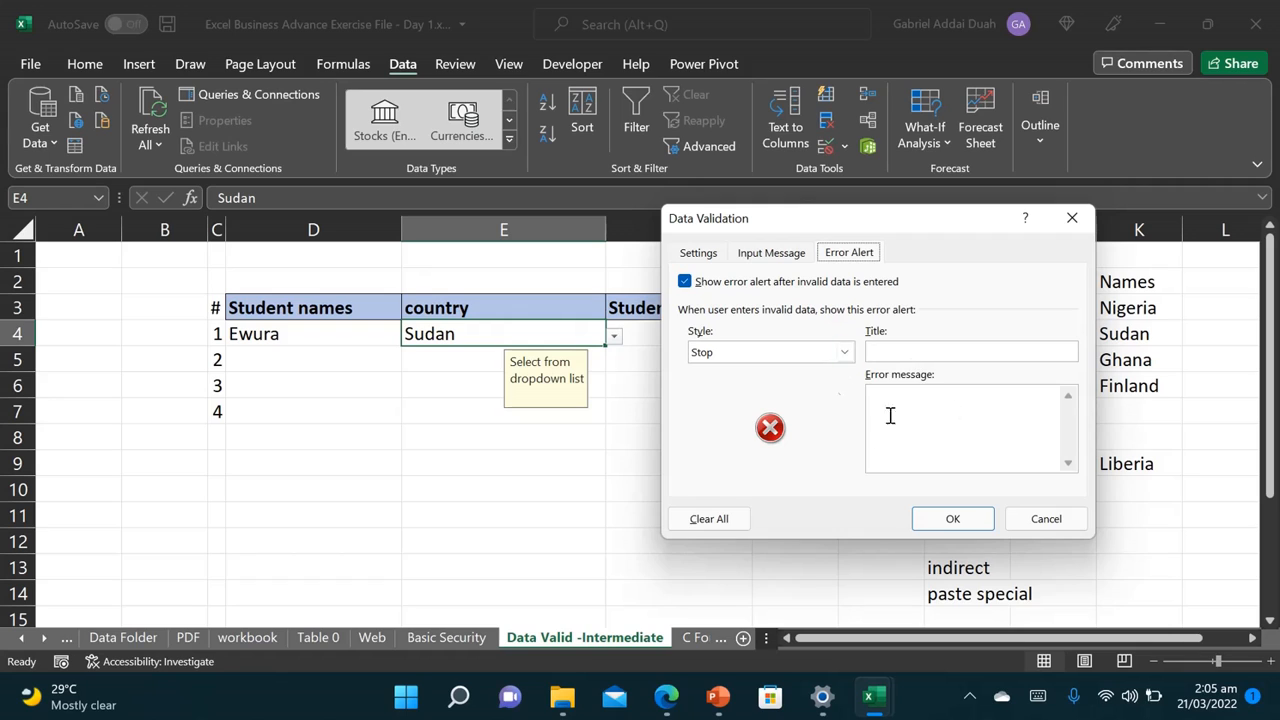
left_click(844, 353)
left_click(828, 383)
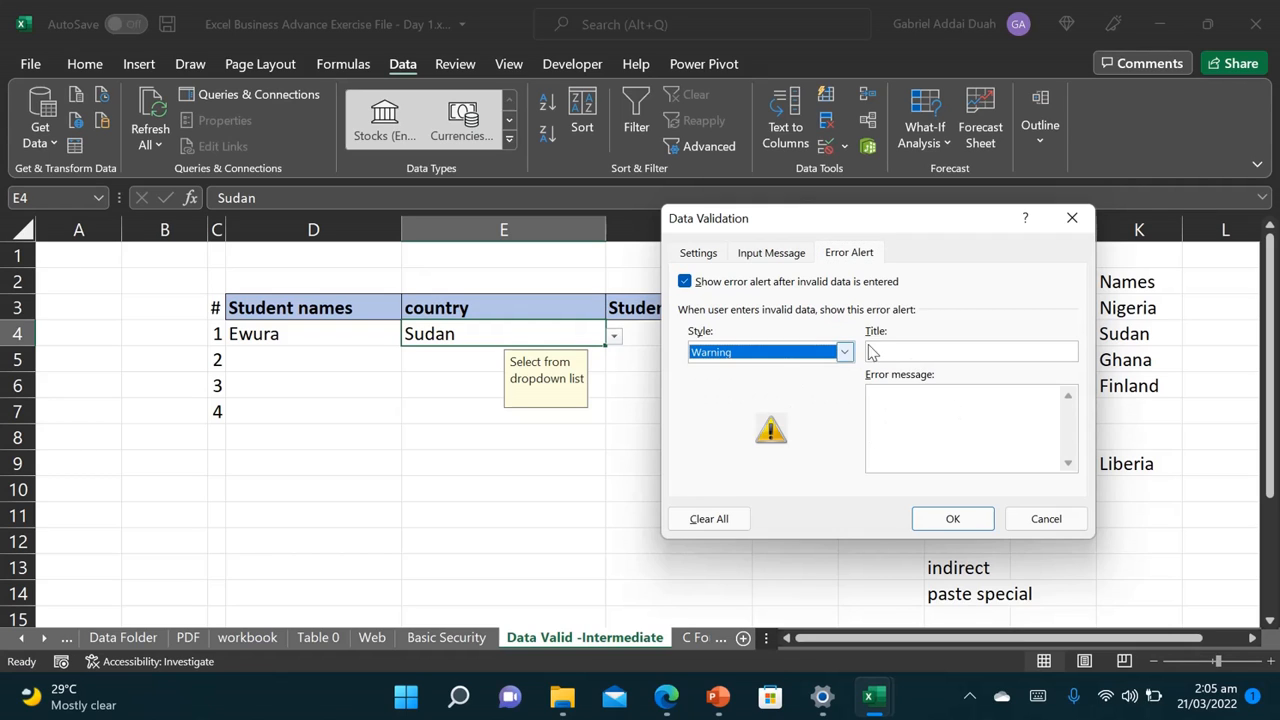
left_click(844, 353)
left_click(822, 385)
left_click(844, 354)
left_click(820, 398)
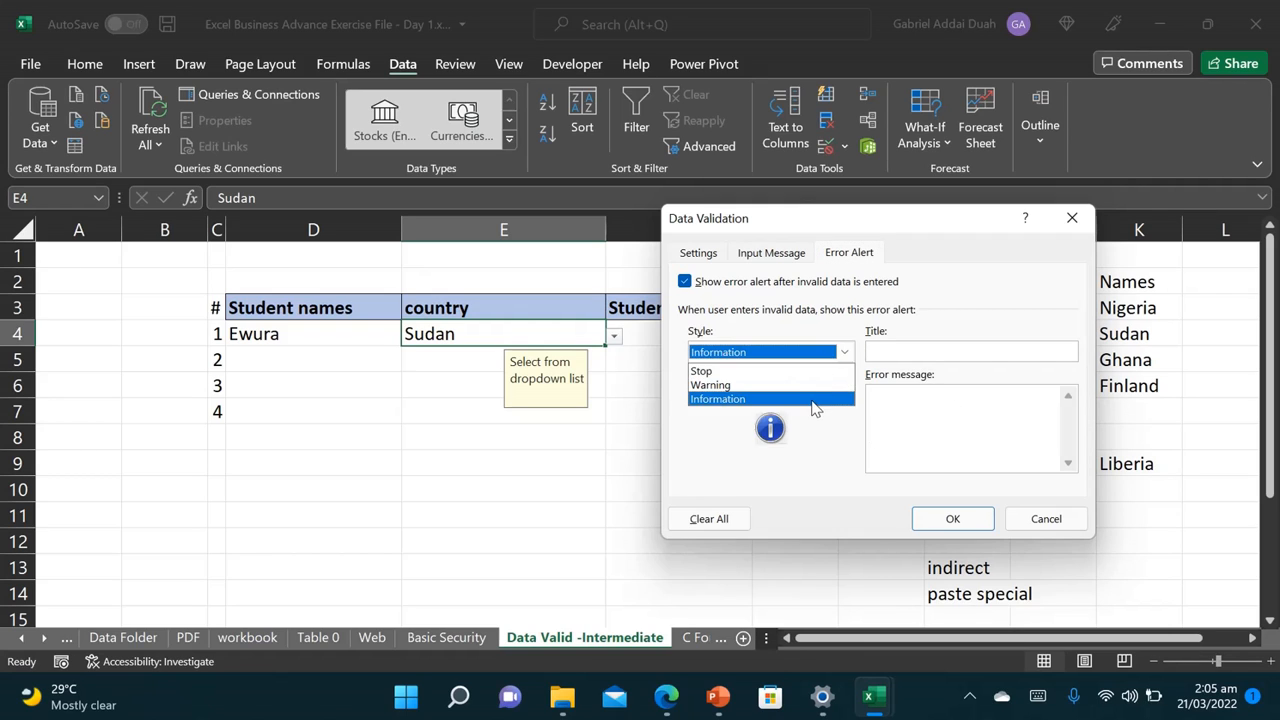
left_click(897, 397)
type("Sp")
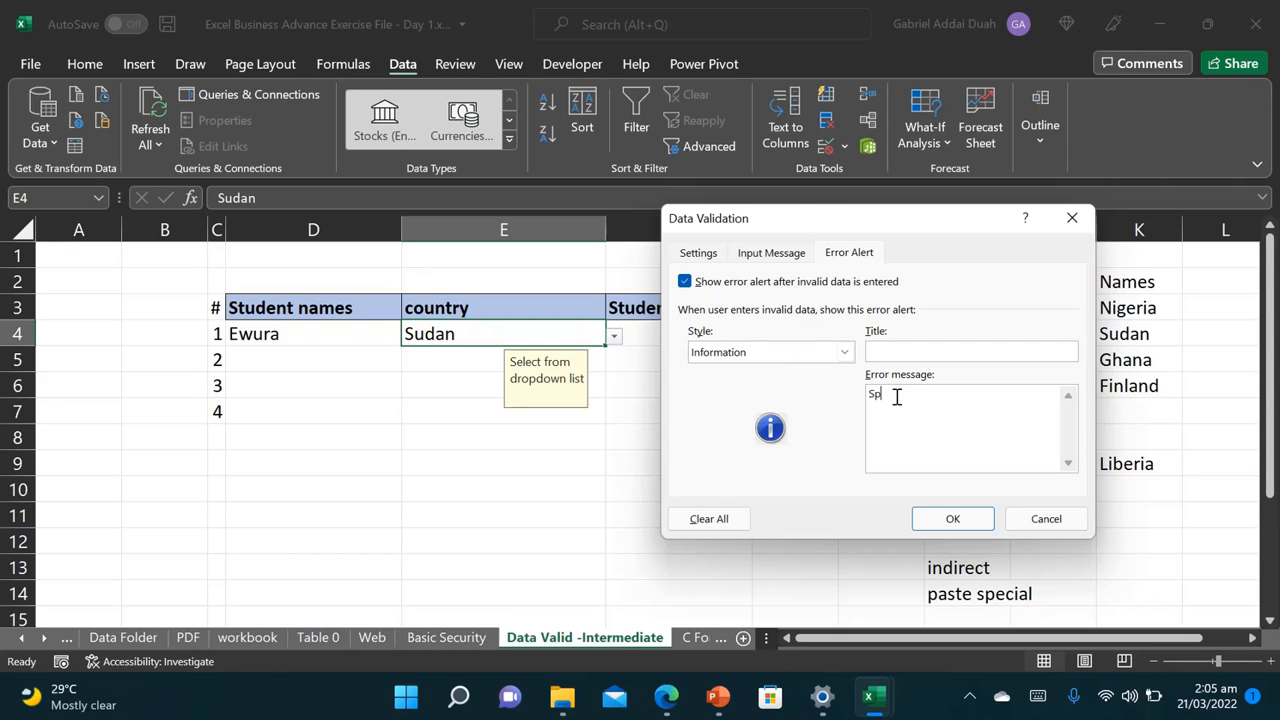
type("ell name in full or s")
type("wn list")
left_click(952, 518)
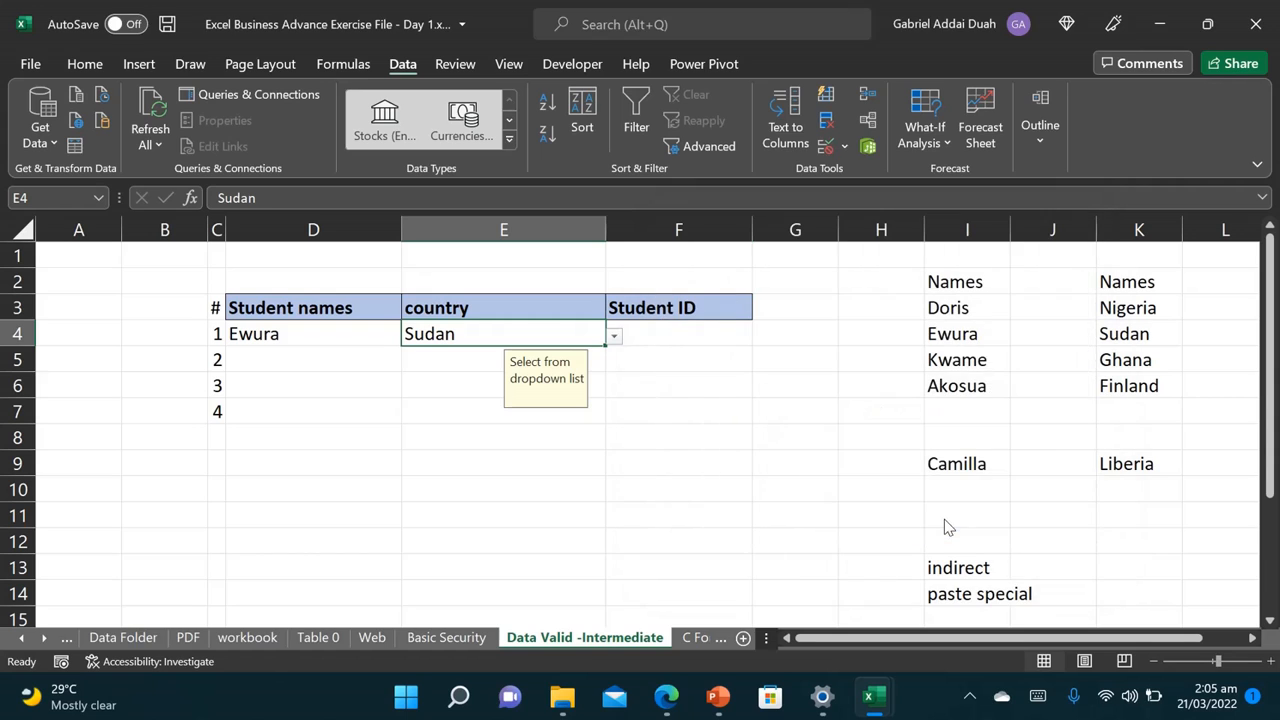
left_click(433, 416)
left_click(484, 336)
type("Sudann")
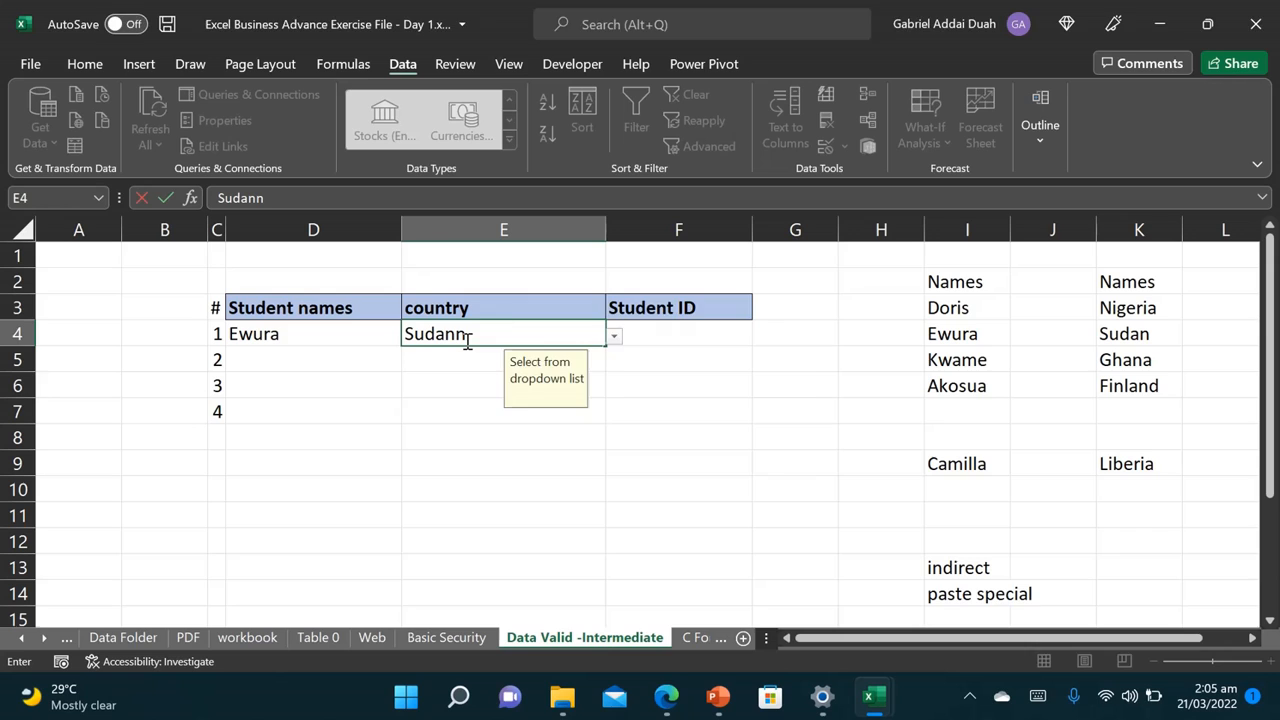
key("Return")
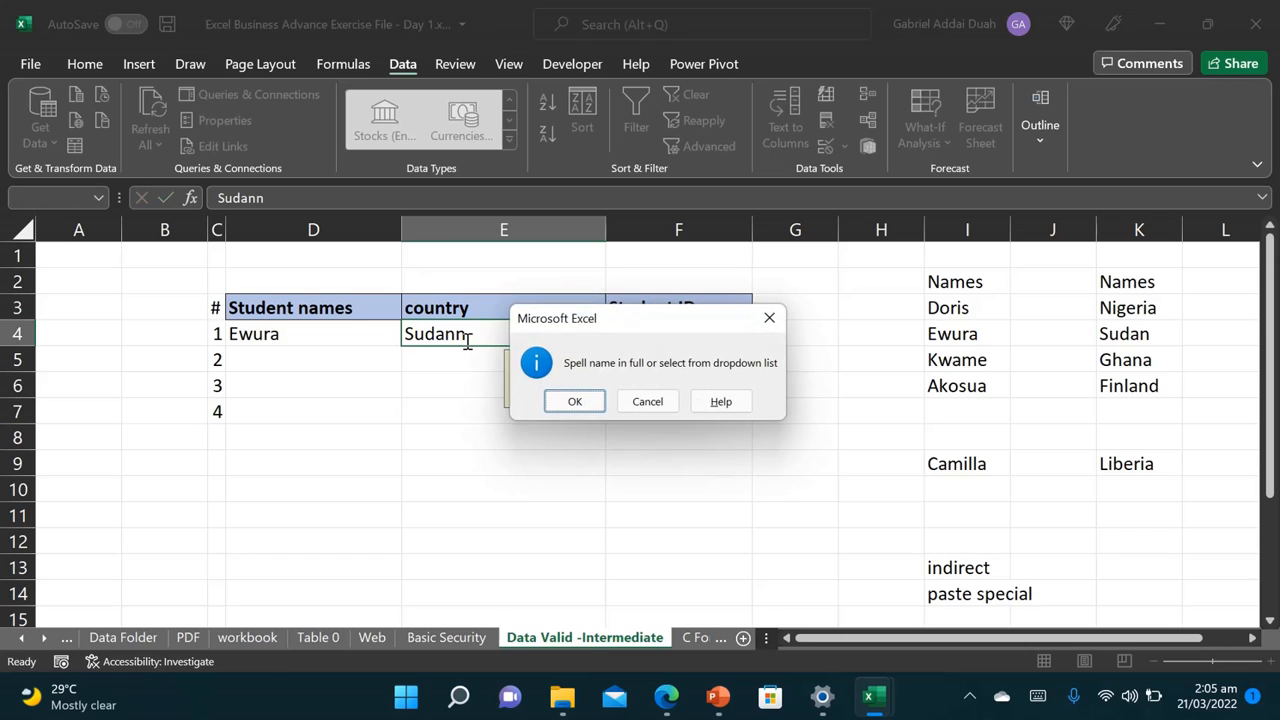
left_click(586, 403)
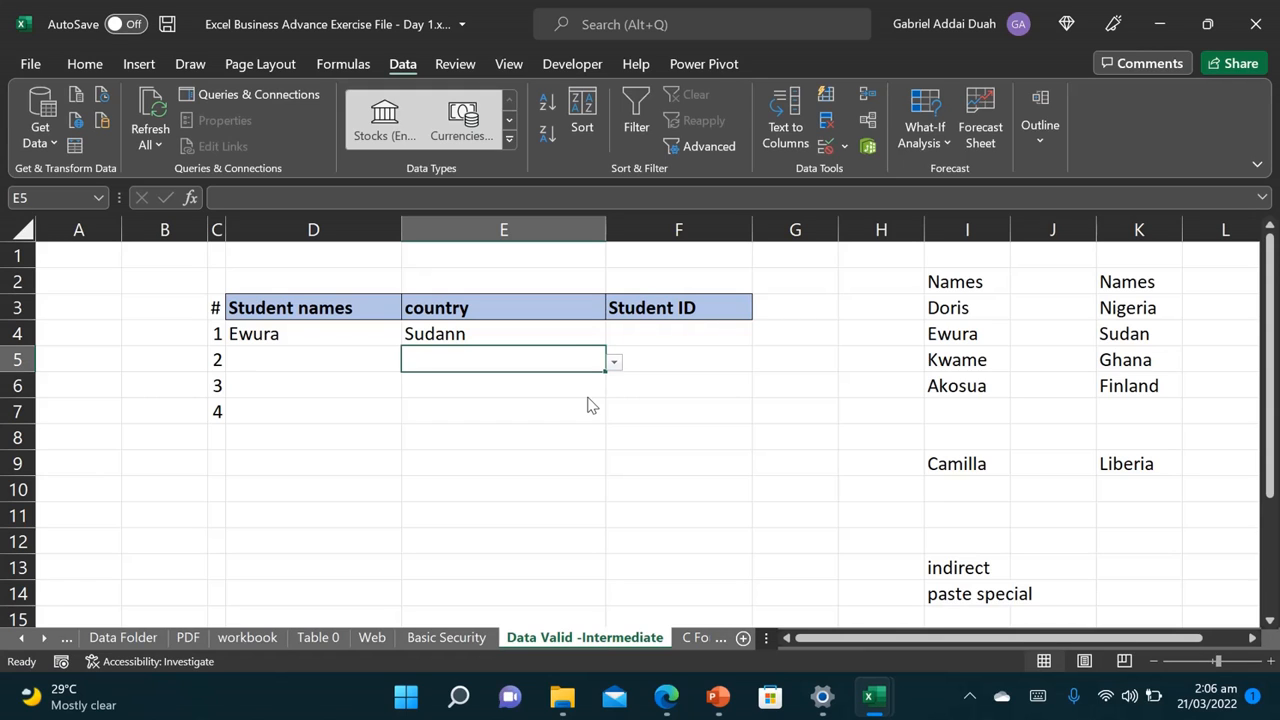
left_click(546, 339)
double_click(546, 339)
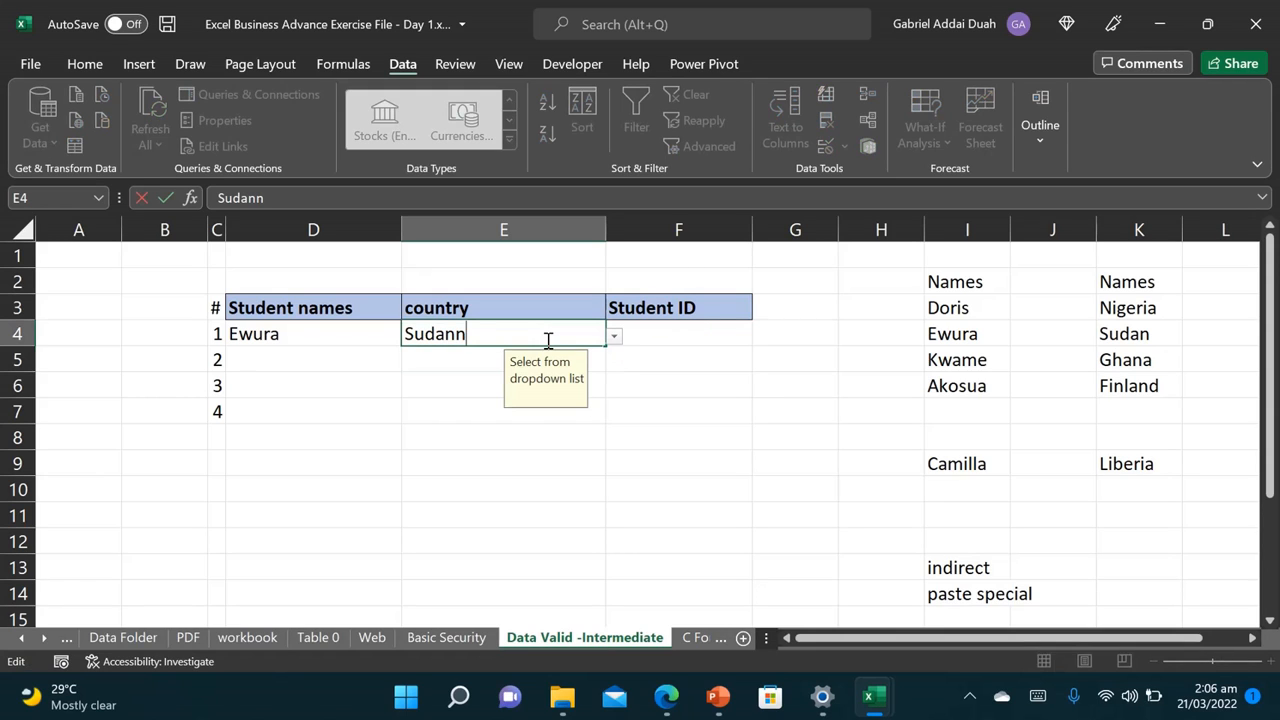
key("BackSpace")
key("Return")
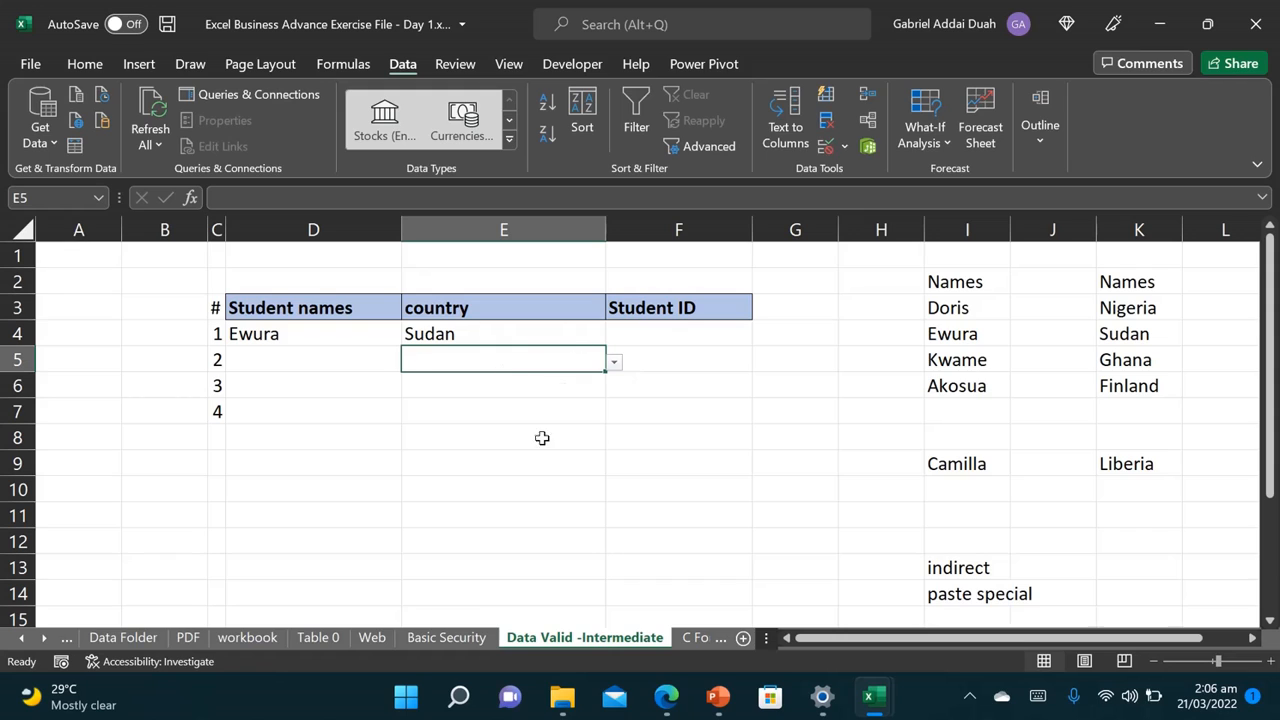
left_click(657, 337)
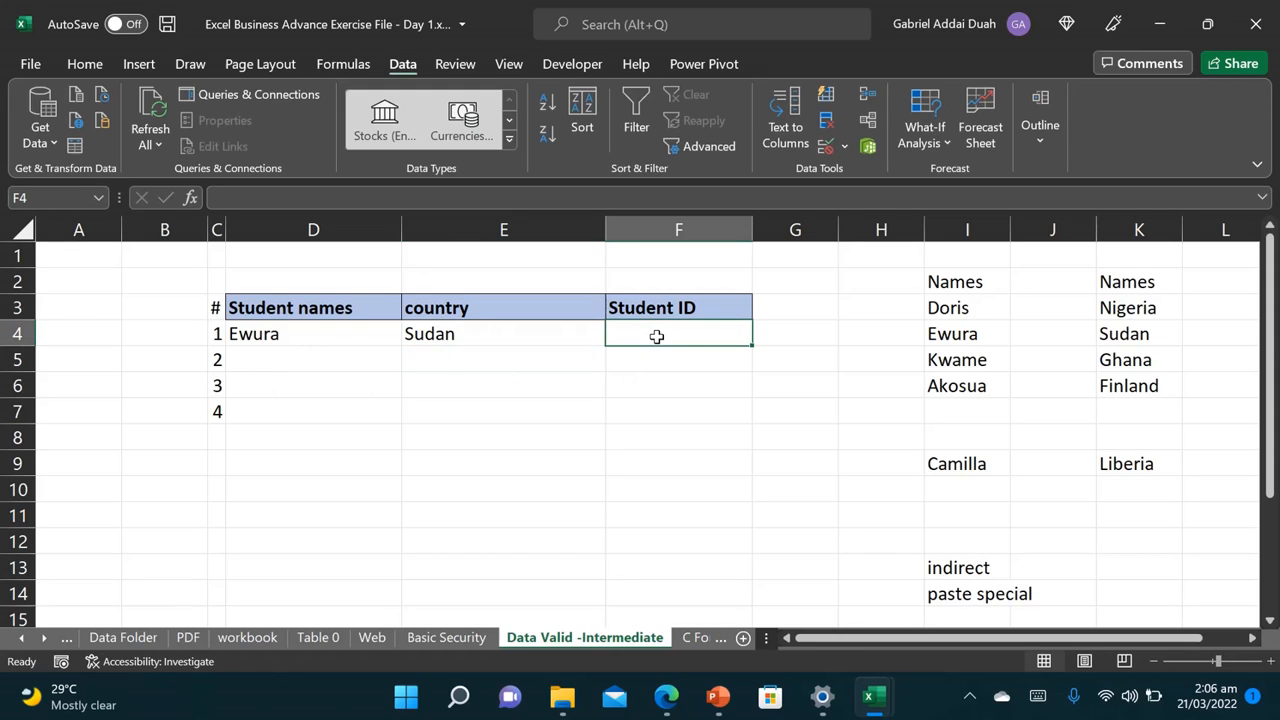
Step: Enter the sample Student ID A0001 in cell G1
left_click(781, 266)
type("A")
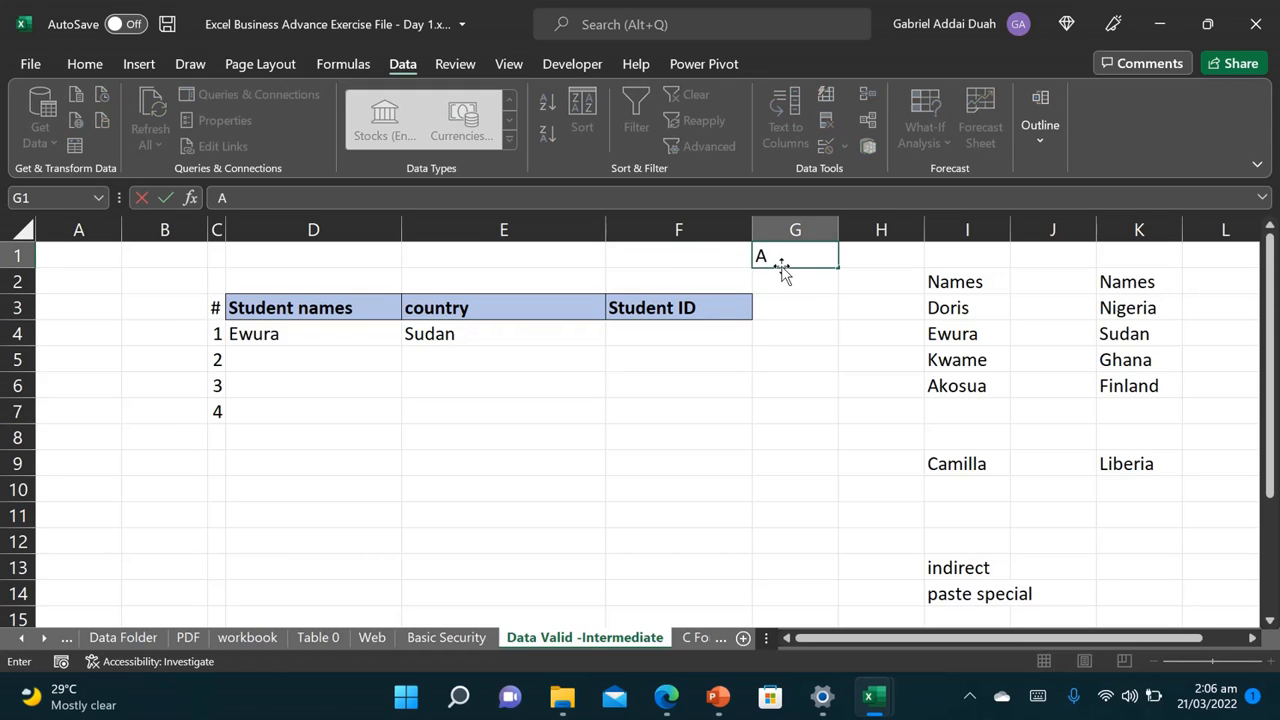
type("0001")
key("Return")
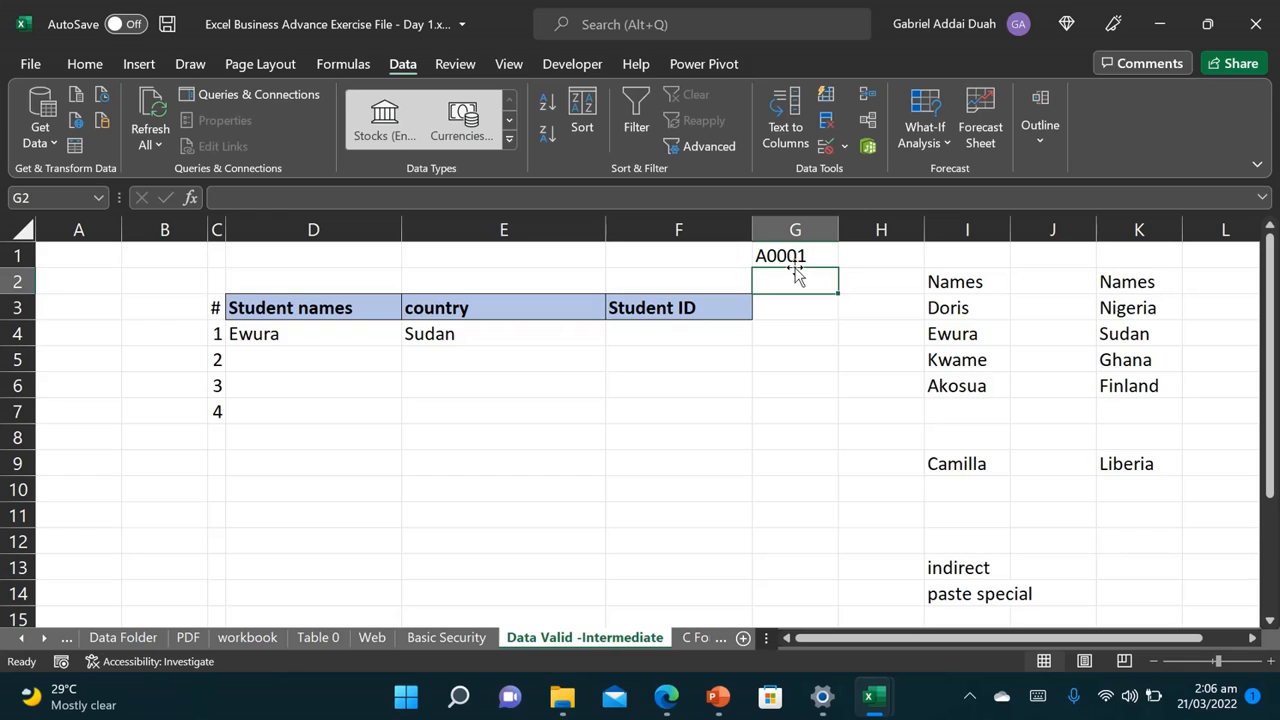
Step: Restrict F4 to a text length equal to 5 characters via Data Validation
left_click(665, 331)
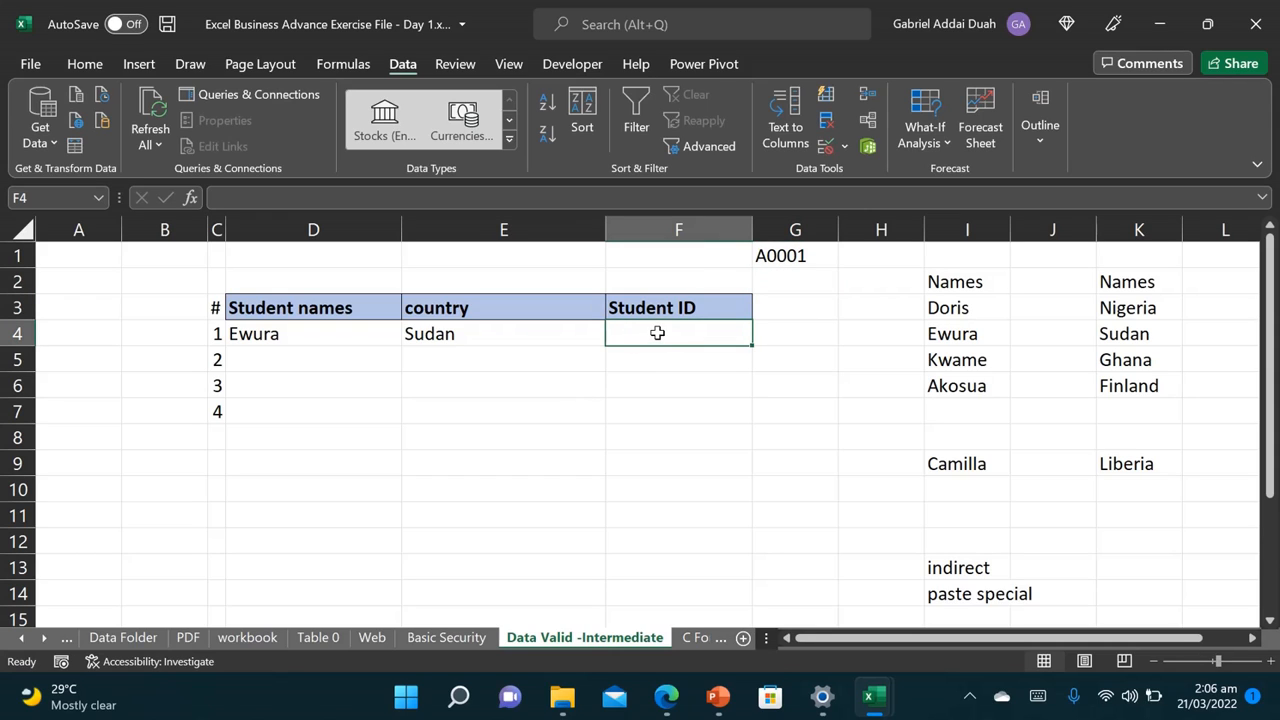
left_click(828, 145)
left_click(829, 192)
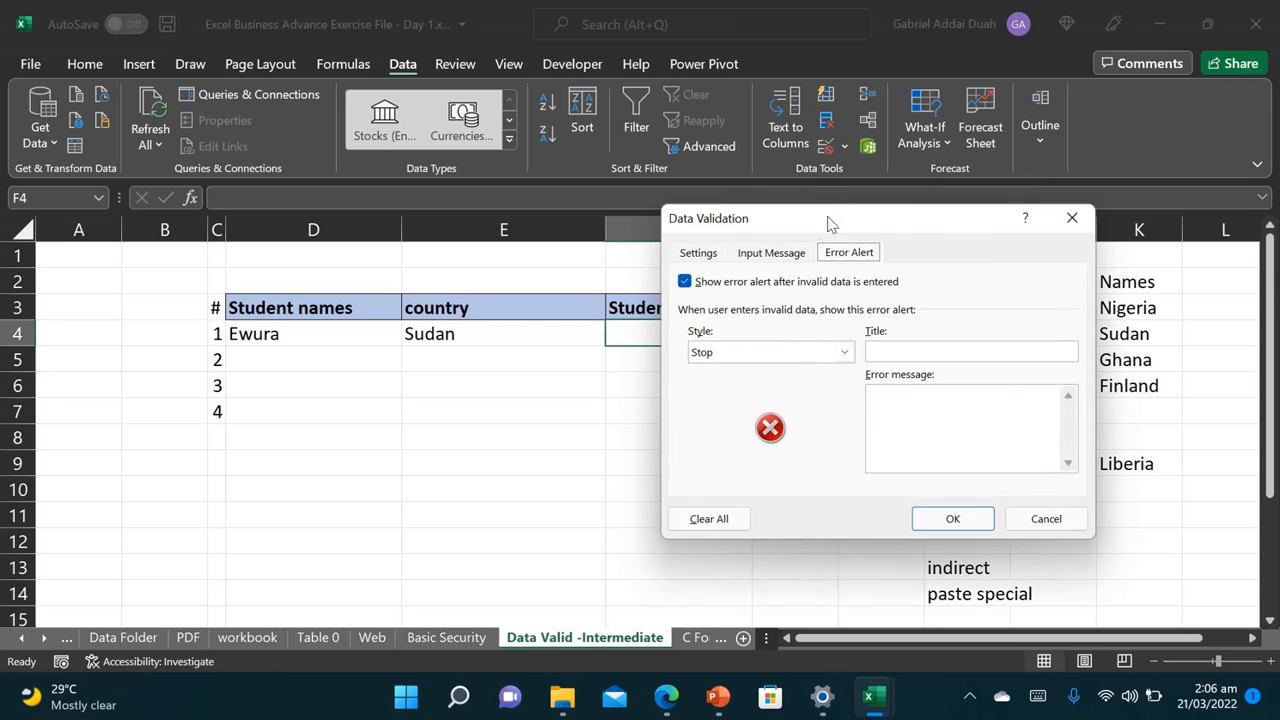
left_click(698, 253)
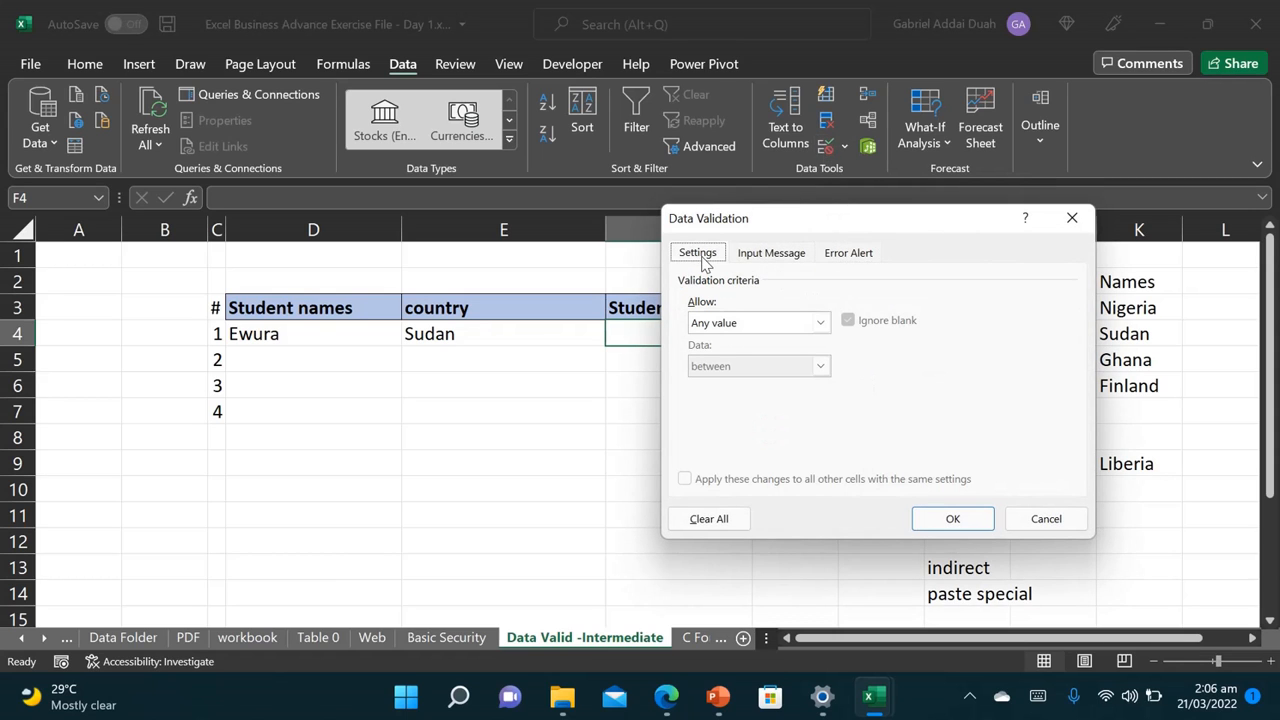
left_click(752, 330)
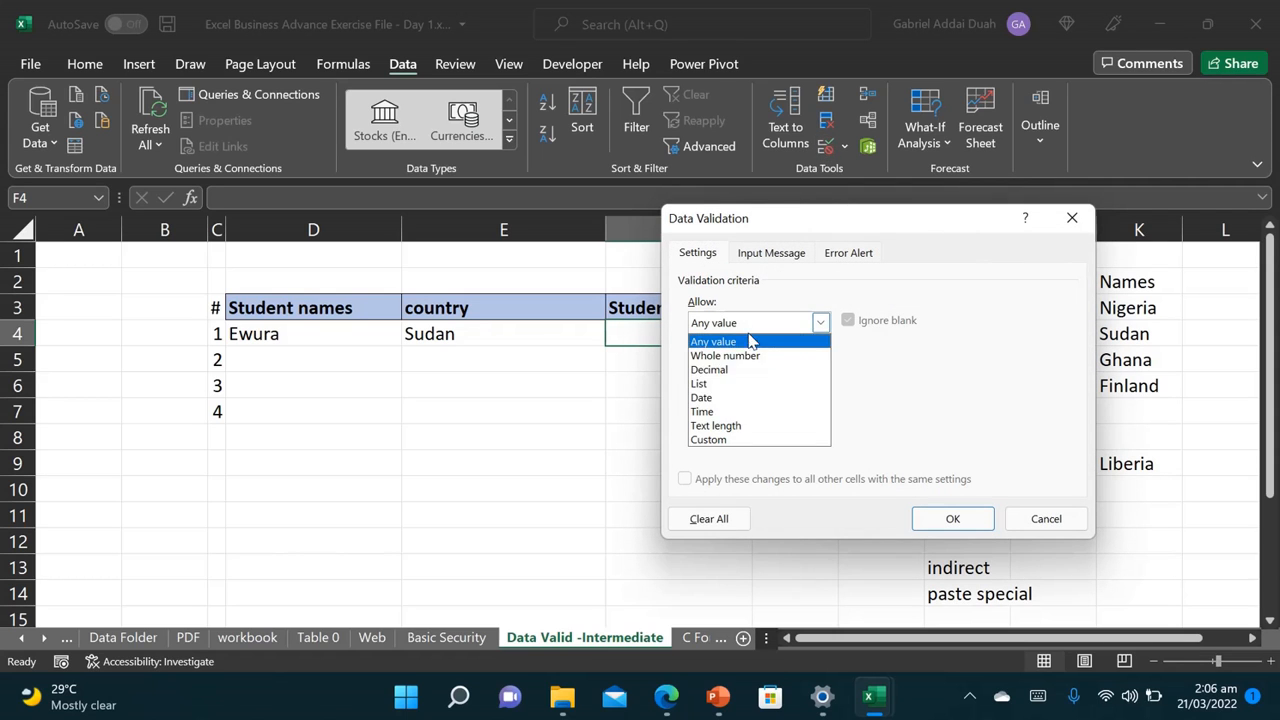
left_click(716, 426)
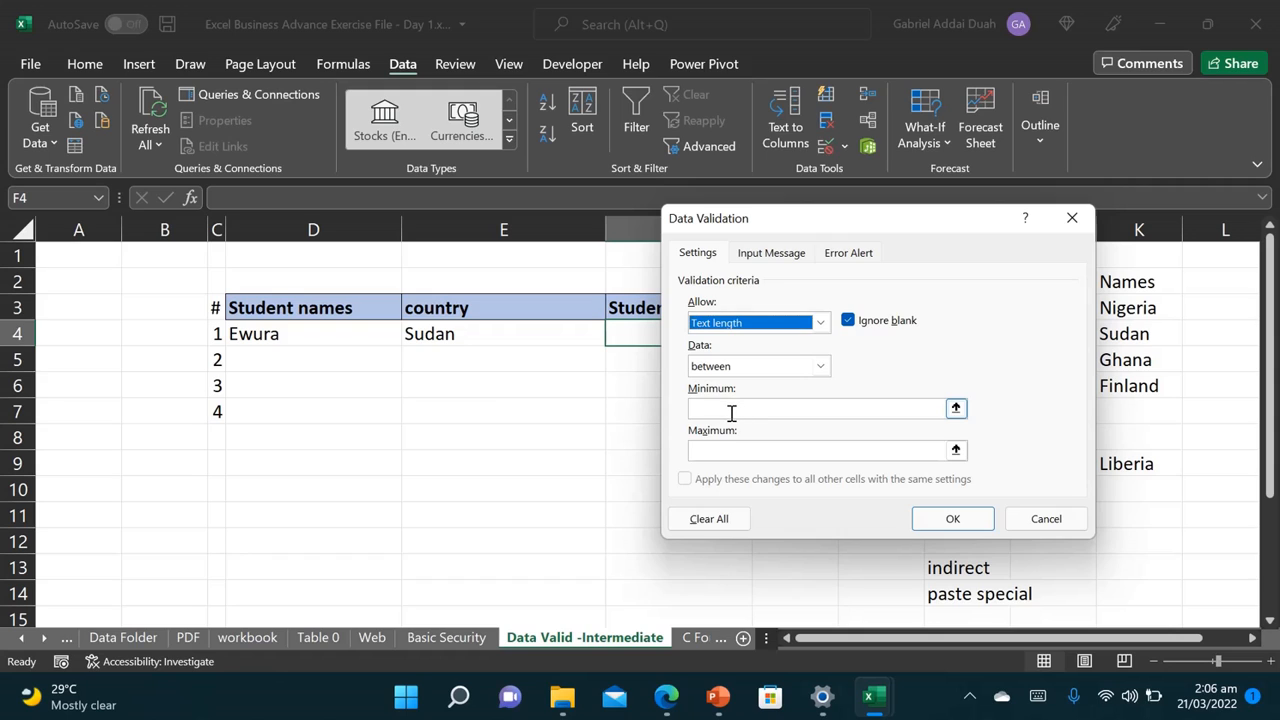
left_click(821, 366)
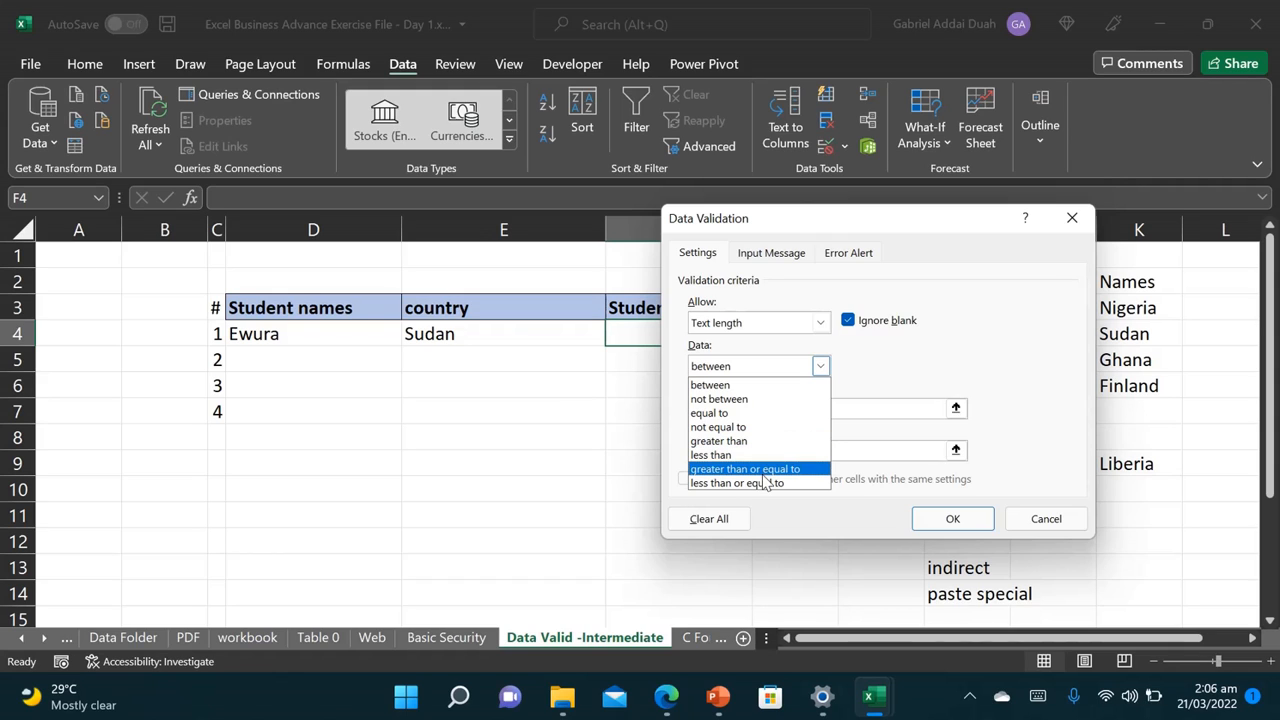
left_click(789, 413)
left_click(734, 409)
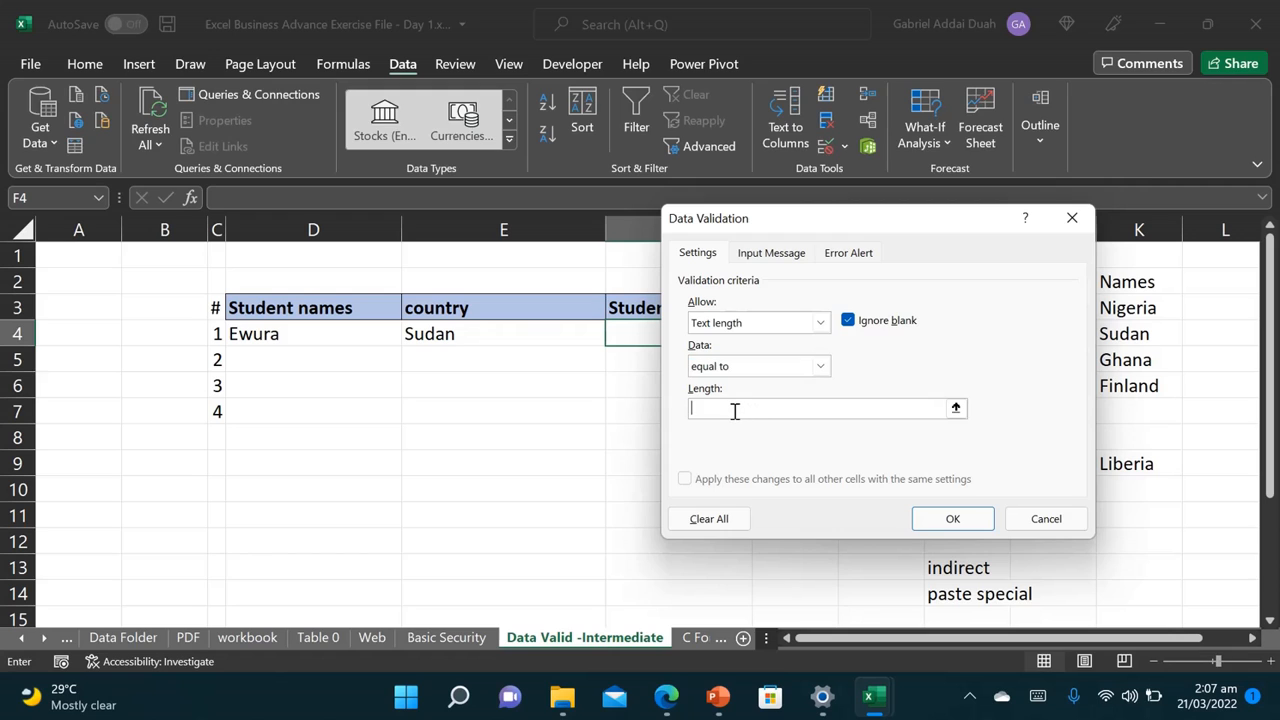
type("5")
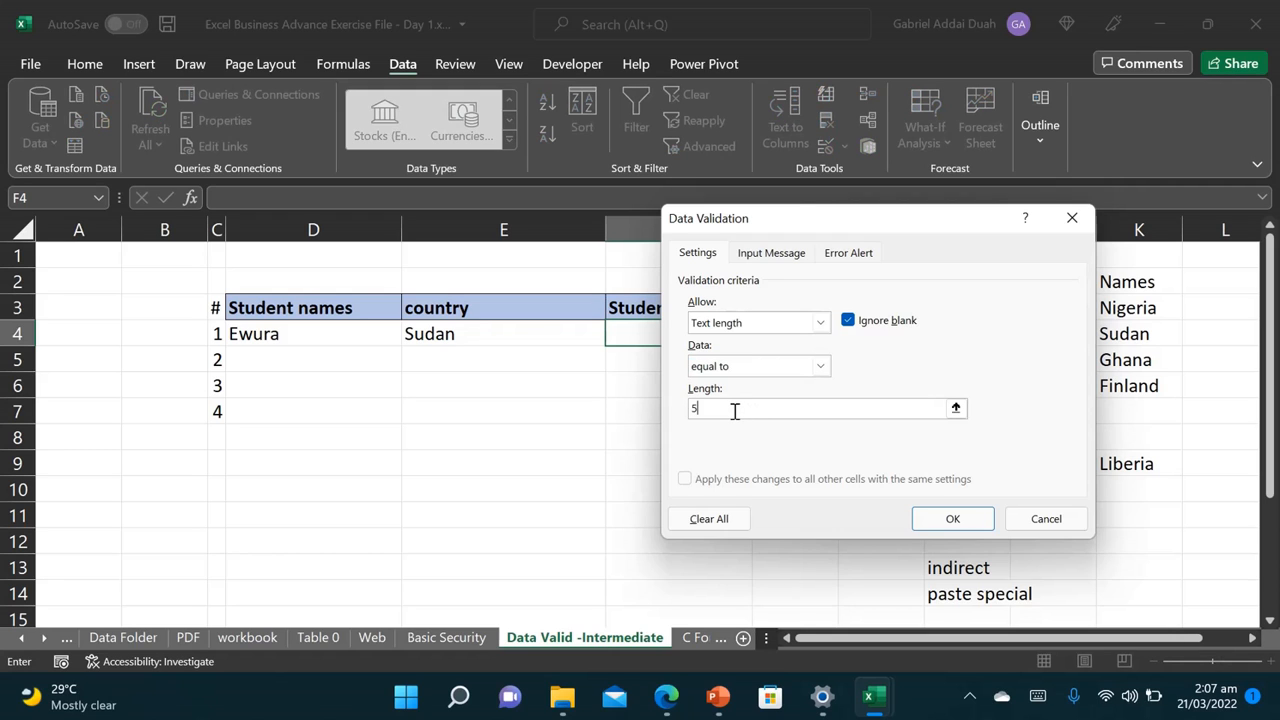
left_click(983, 526)
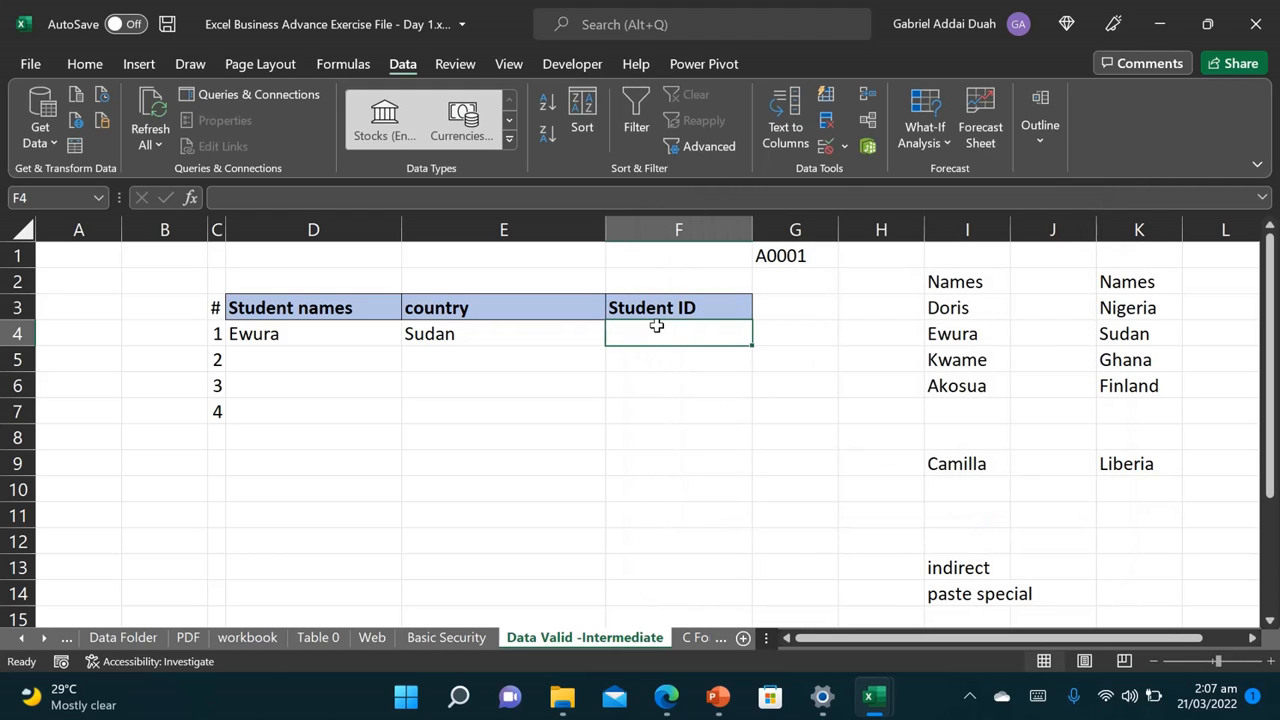
Step: Enter A0001 in F4, then confirm the six-character A00012 is rejected by validation
type("A")
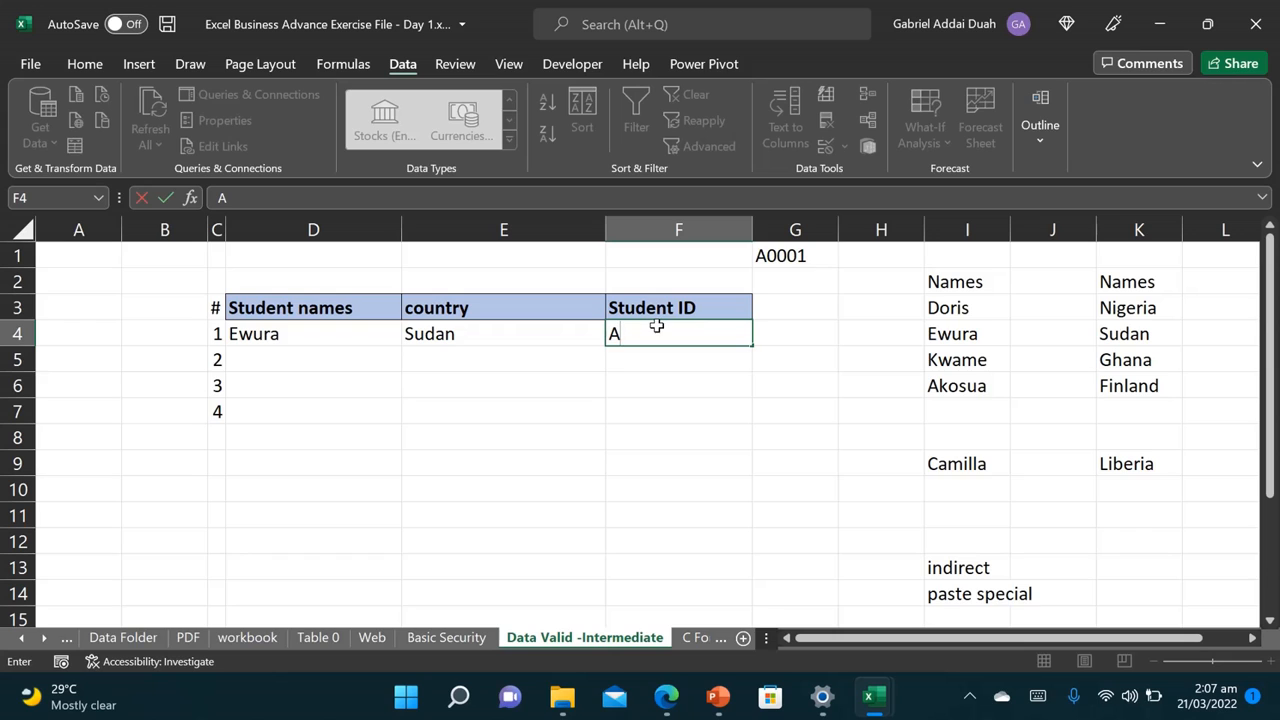
type("0001")
key("Return")
left_click(662, 333)
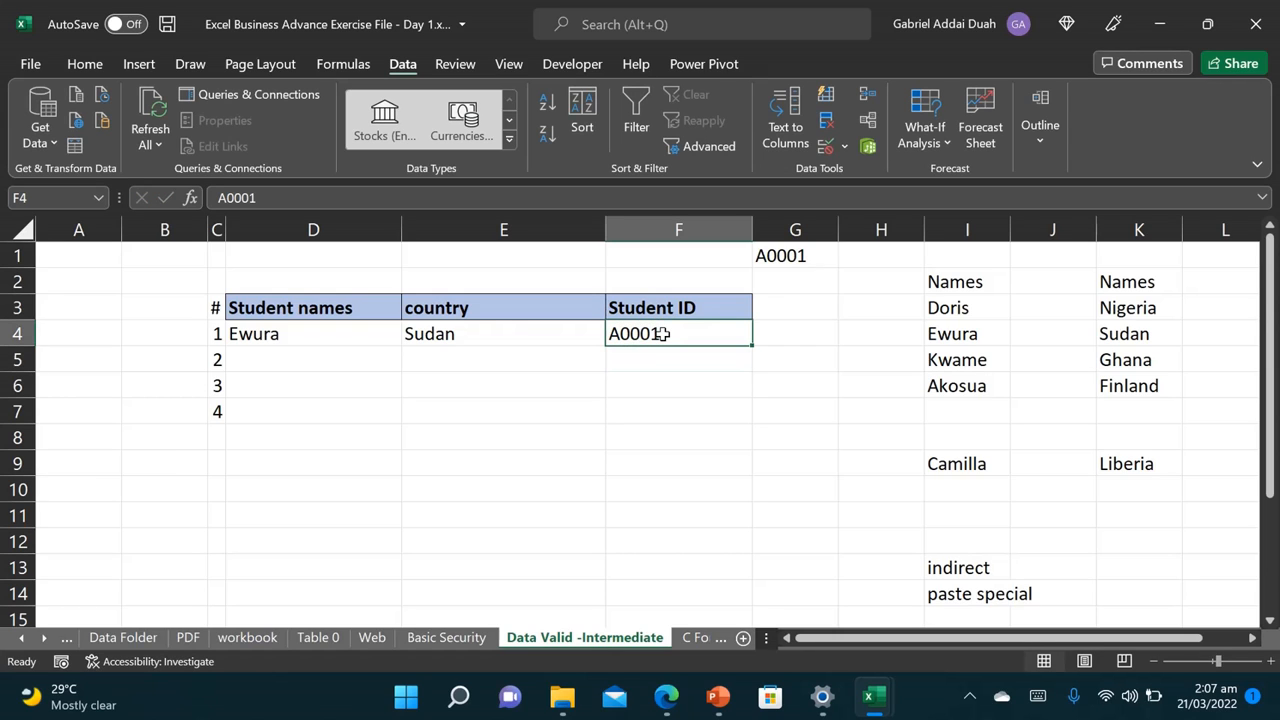
type("AO")
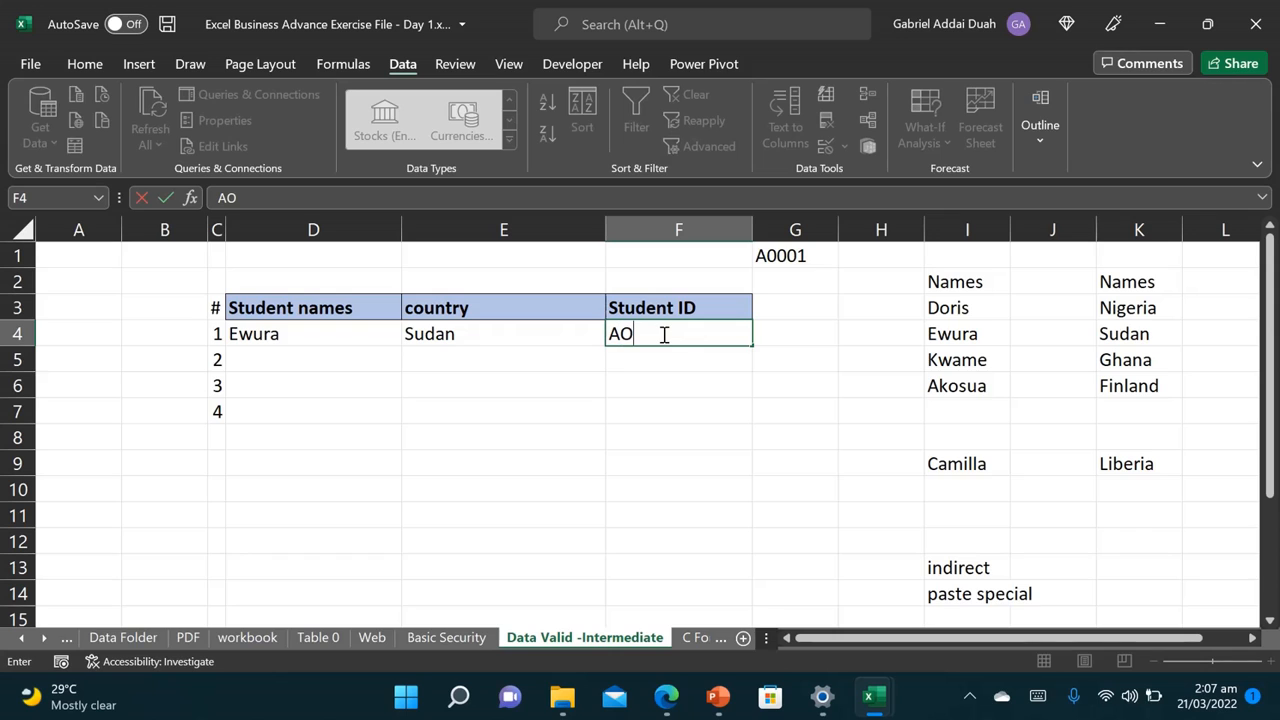
key("BackSpace")
type("00012")
key("Return")
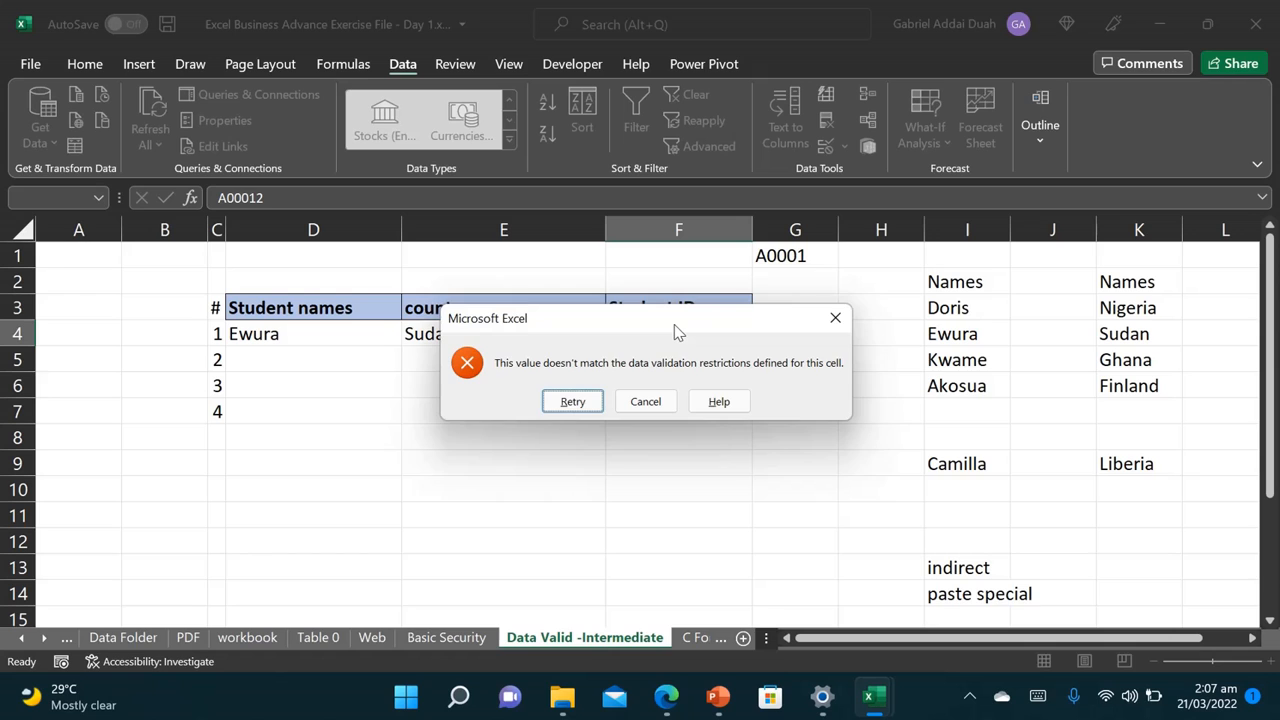
left_click_drag(674, 324, 890, 417)
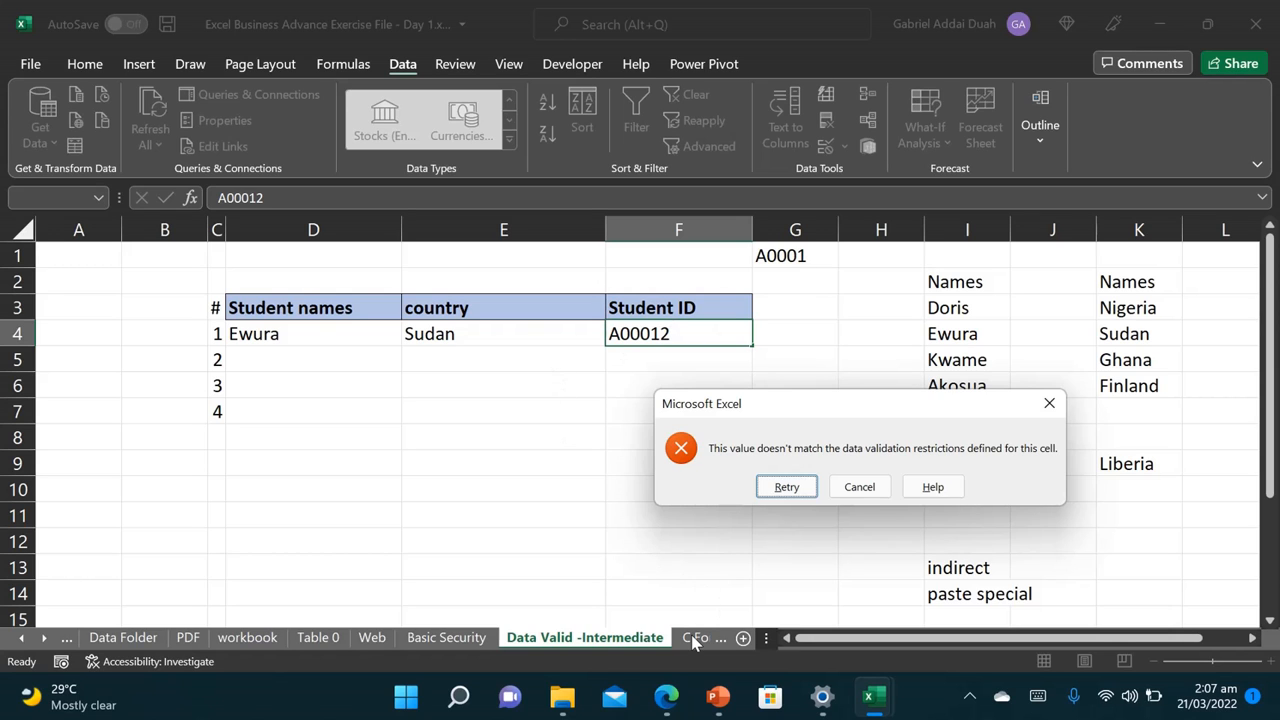
left_click(1049, 403)
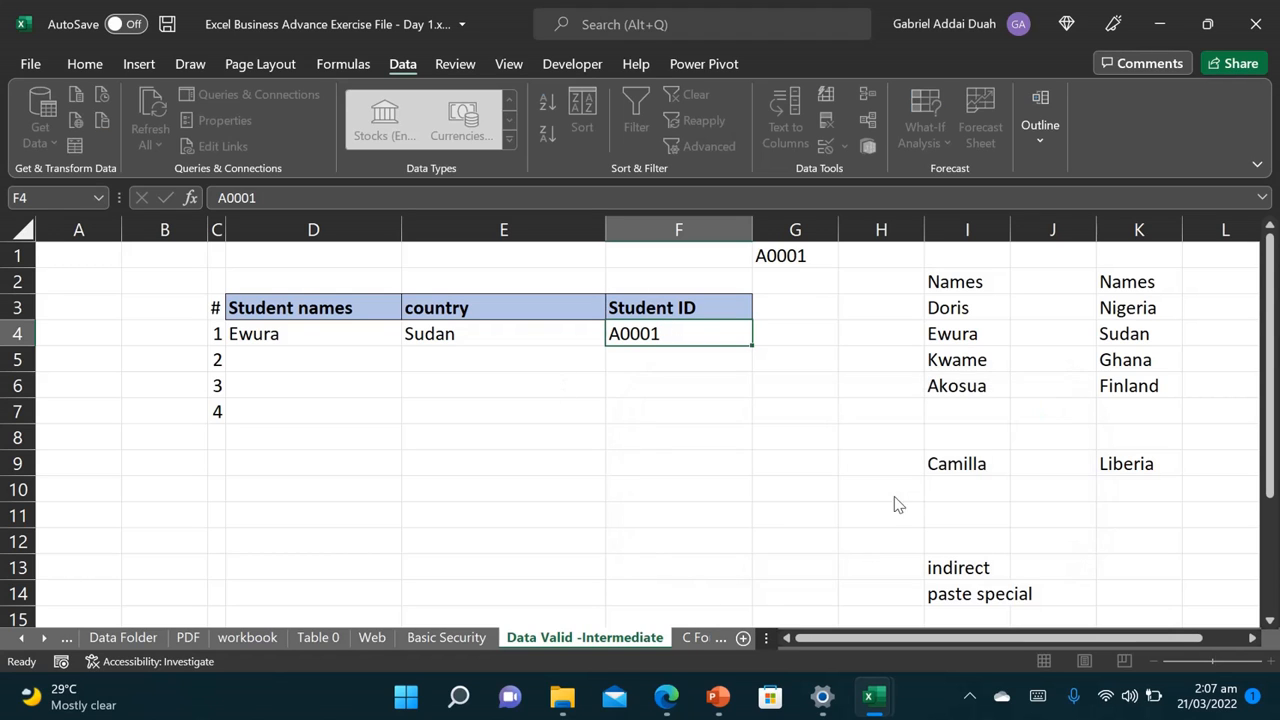
Step: On the C Format start sheet, clear the salary arrows and birth-date highlights from the entire sheet
left_click(700, 639)
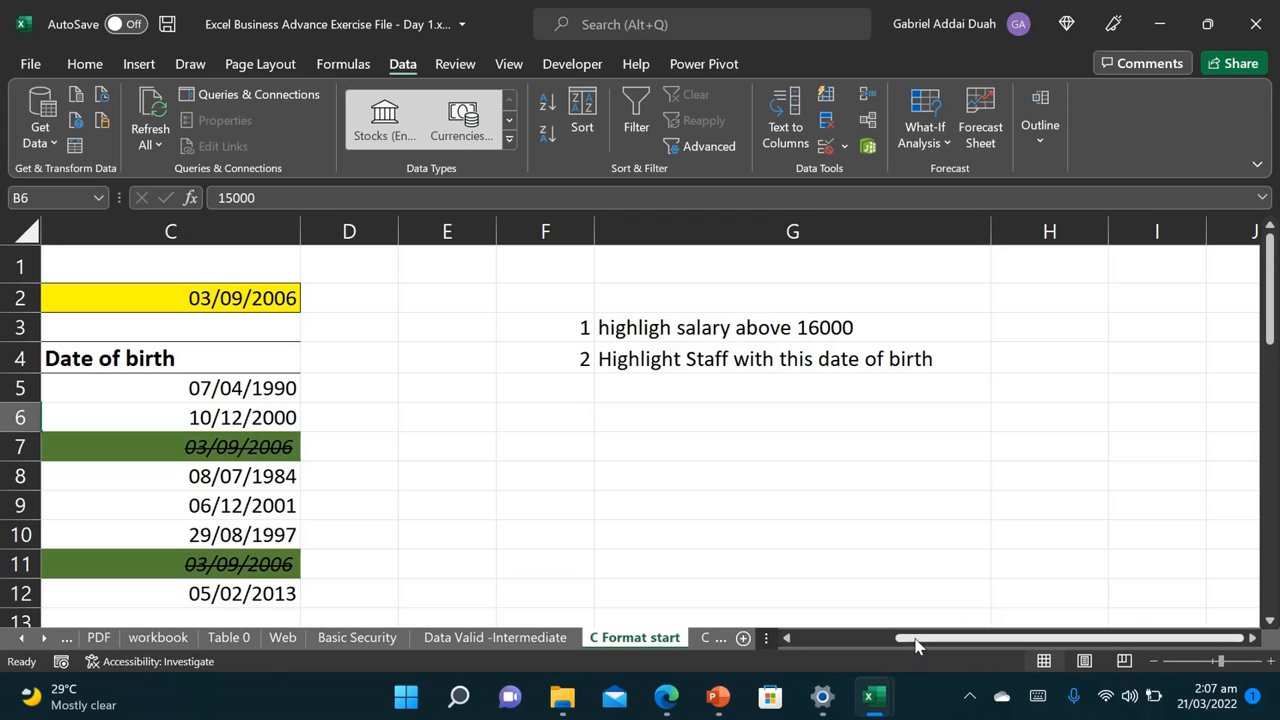
left_click_drag(914, 640, 785, 618)
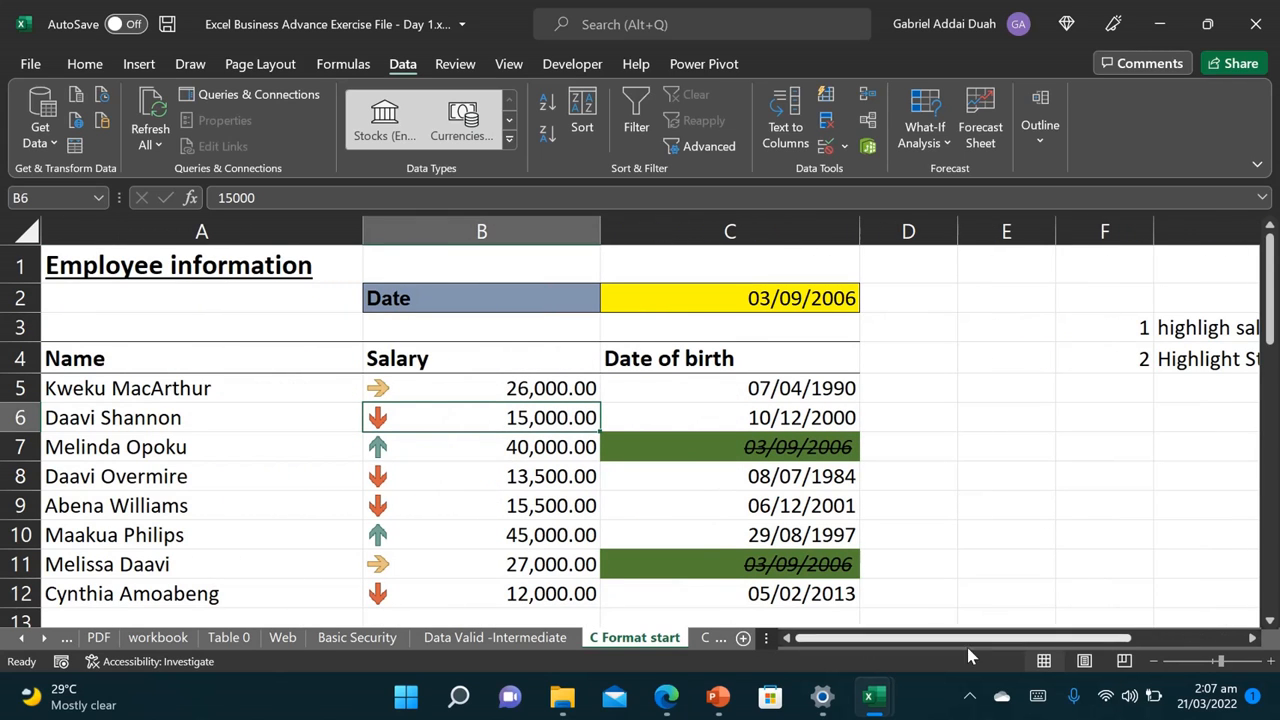
left_click_drag(708, 212, 539, 197)
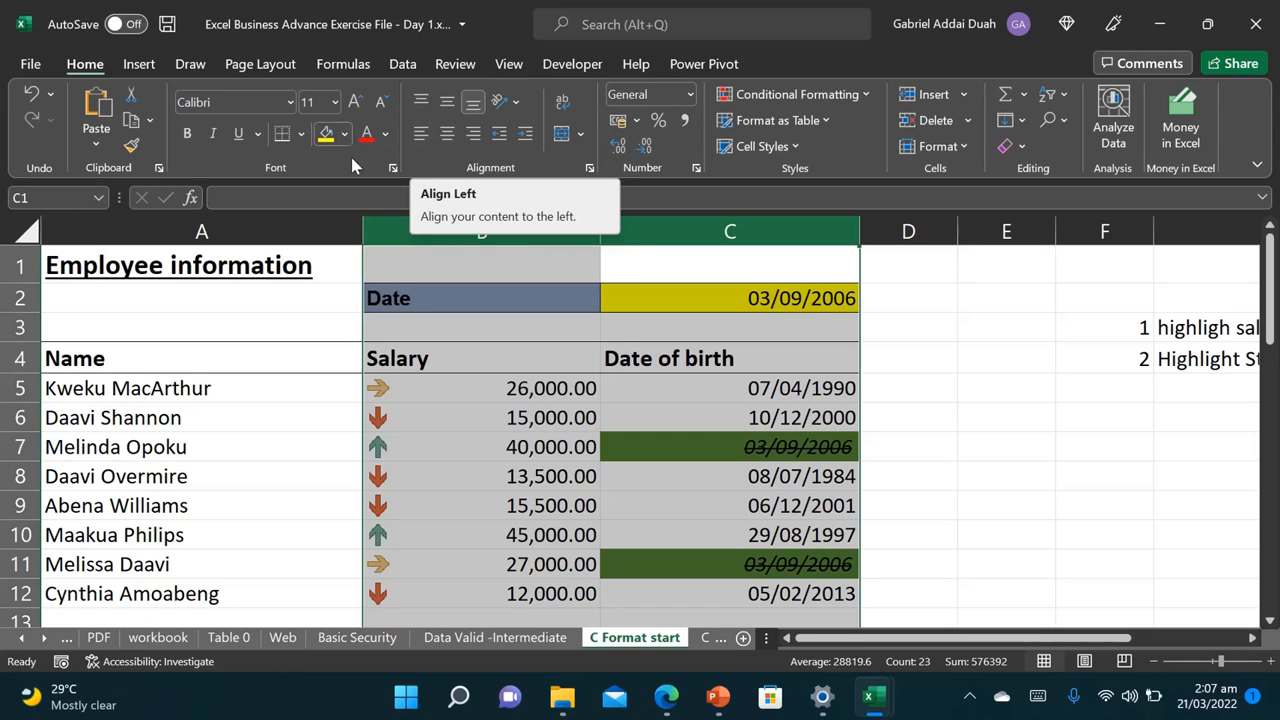
left_click(860, 95)
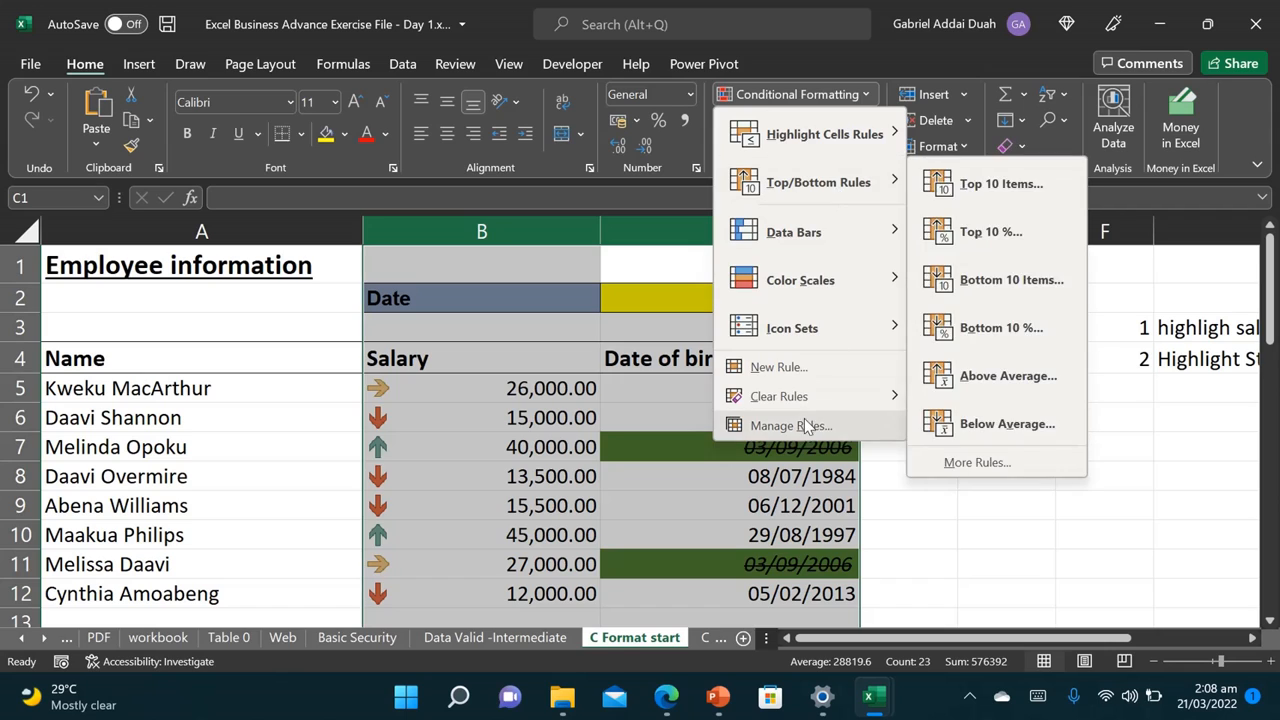
mouse_move(829, 397)
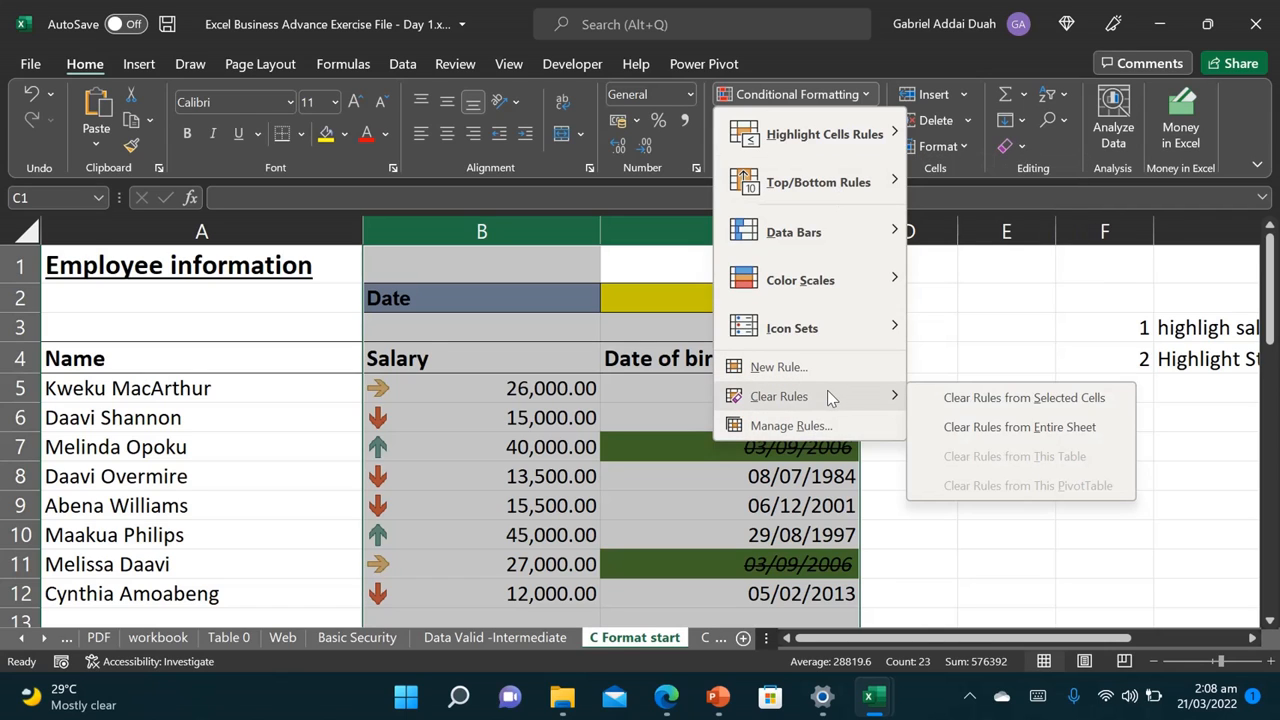
left_click(1036, 427)
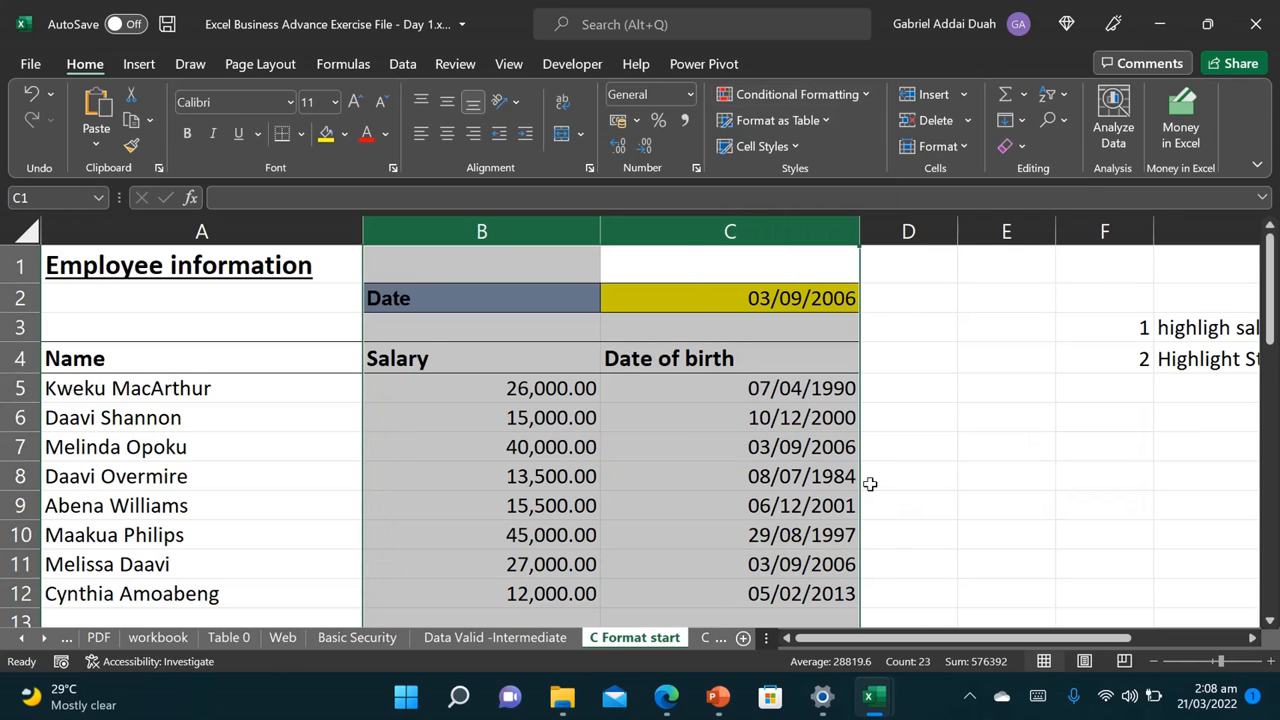
Step: Select the salary figures in B5:B12 and open the Conditional Formatting menu
left_click(685, 425)
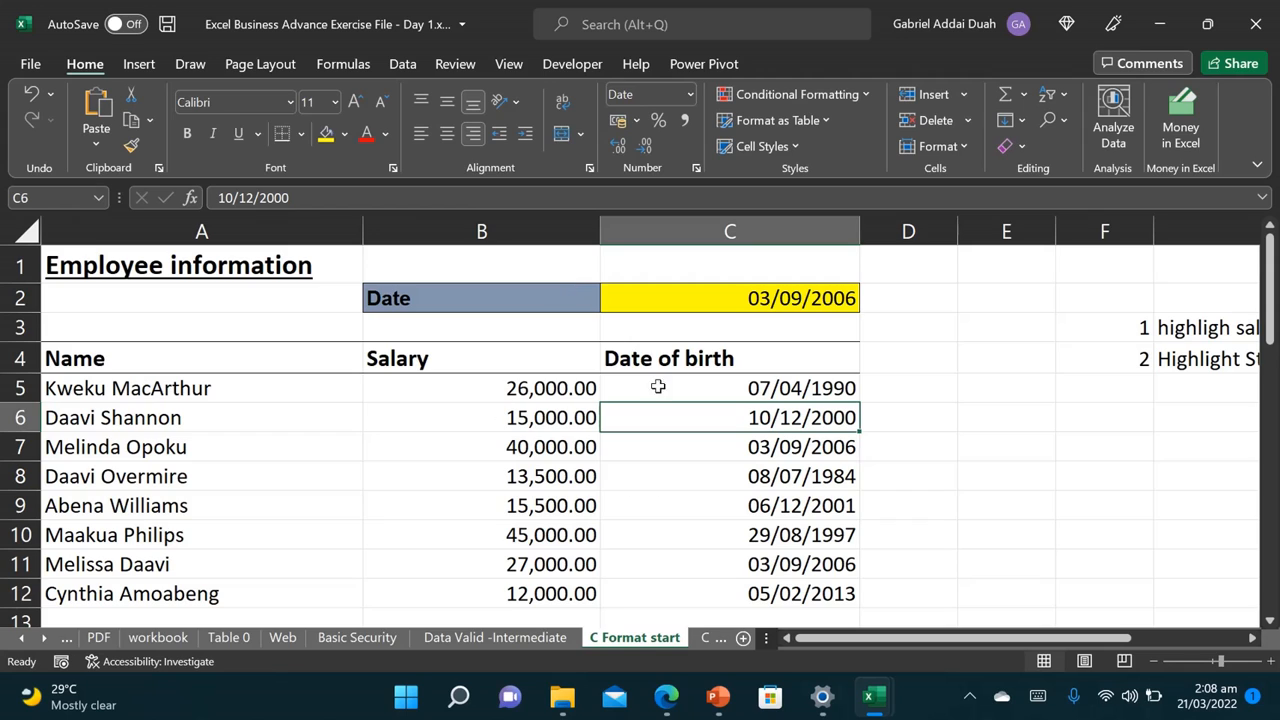
left_click_drag(680, 385, 711, 583)
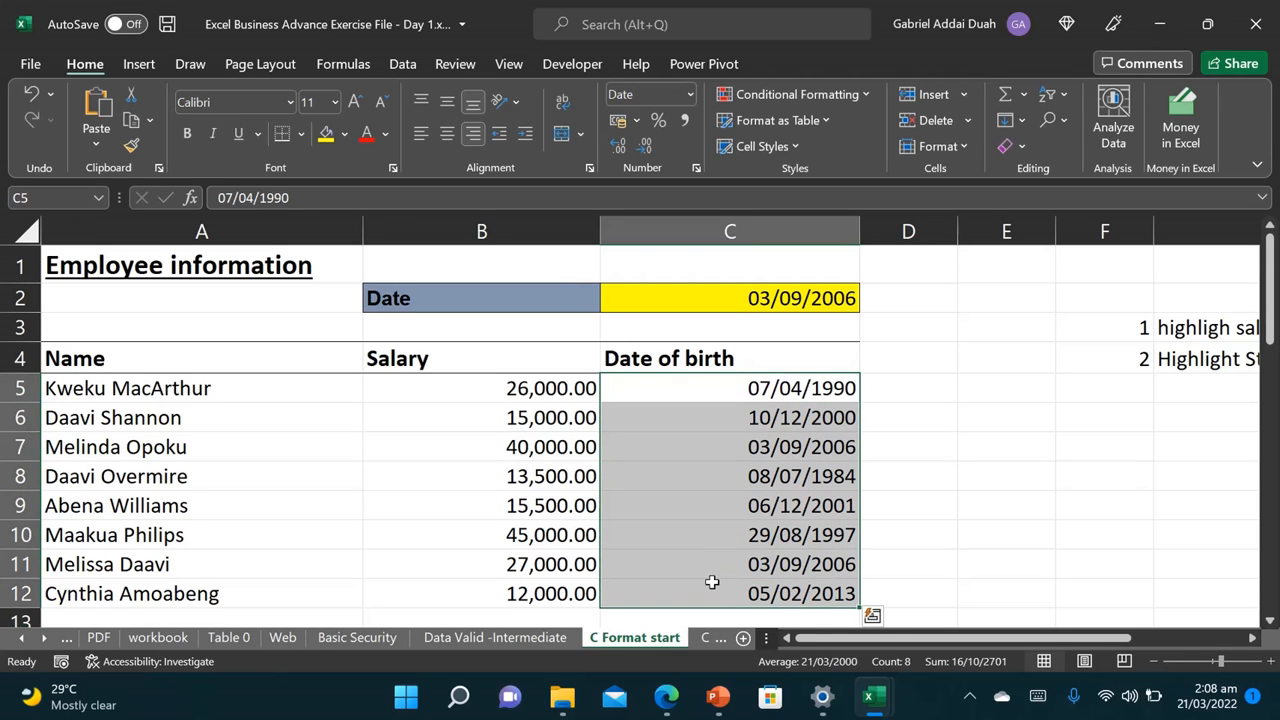
left_click_drag(890, 638, 1065, 655)
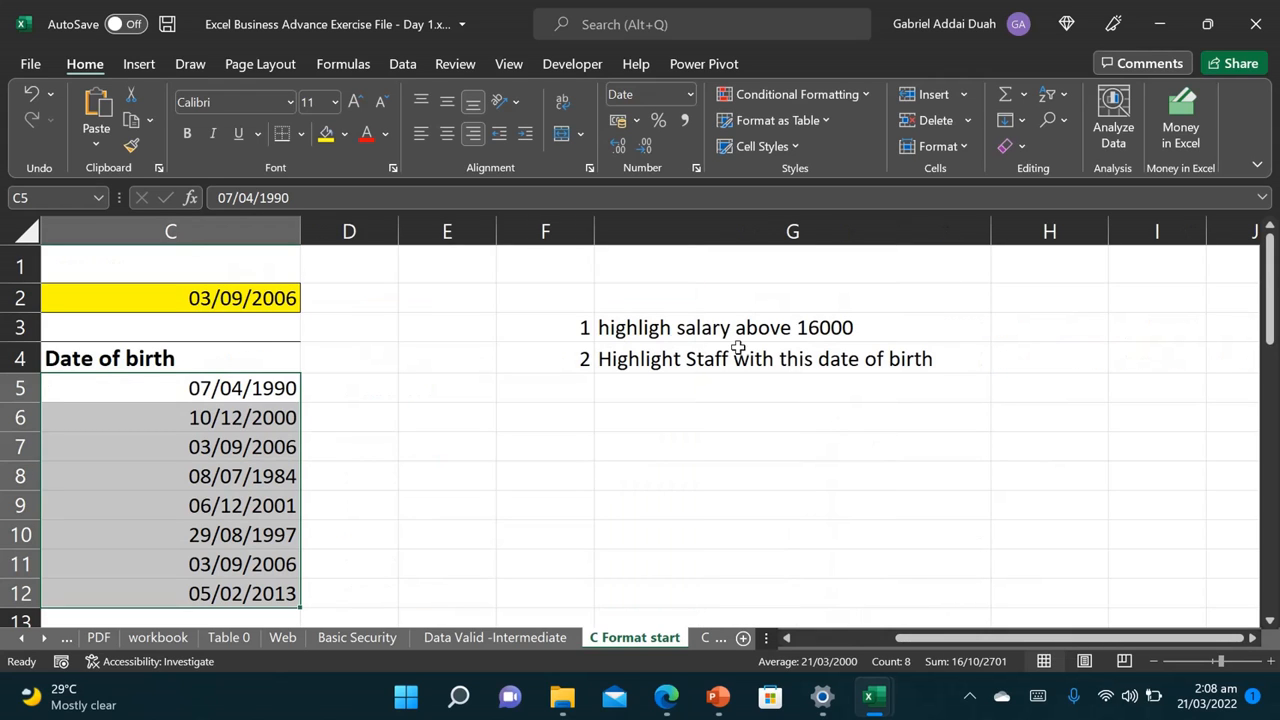
left_click_drag(955, 638, 840, 640)
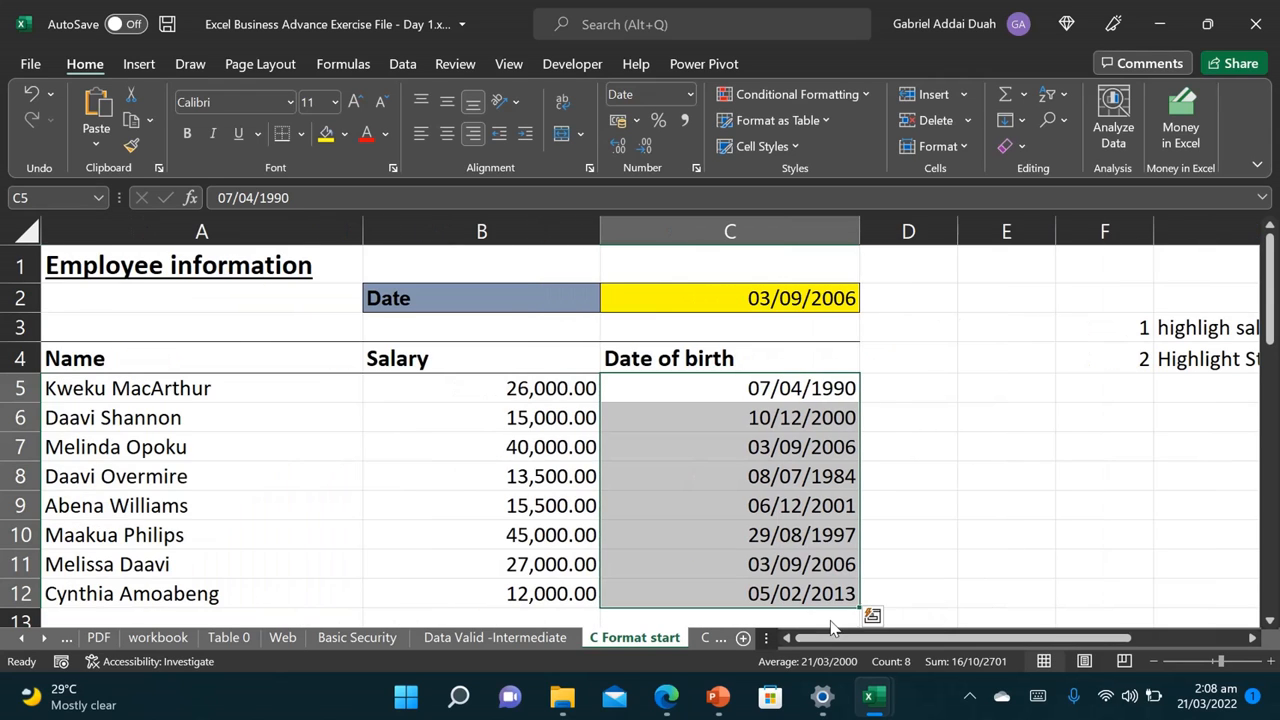
left_click_drag(445, 380, 466, 583)
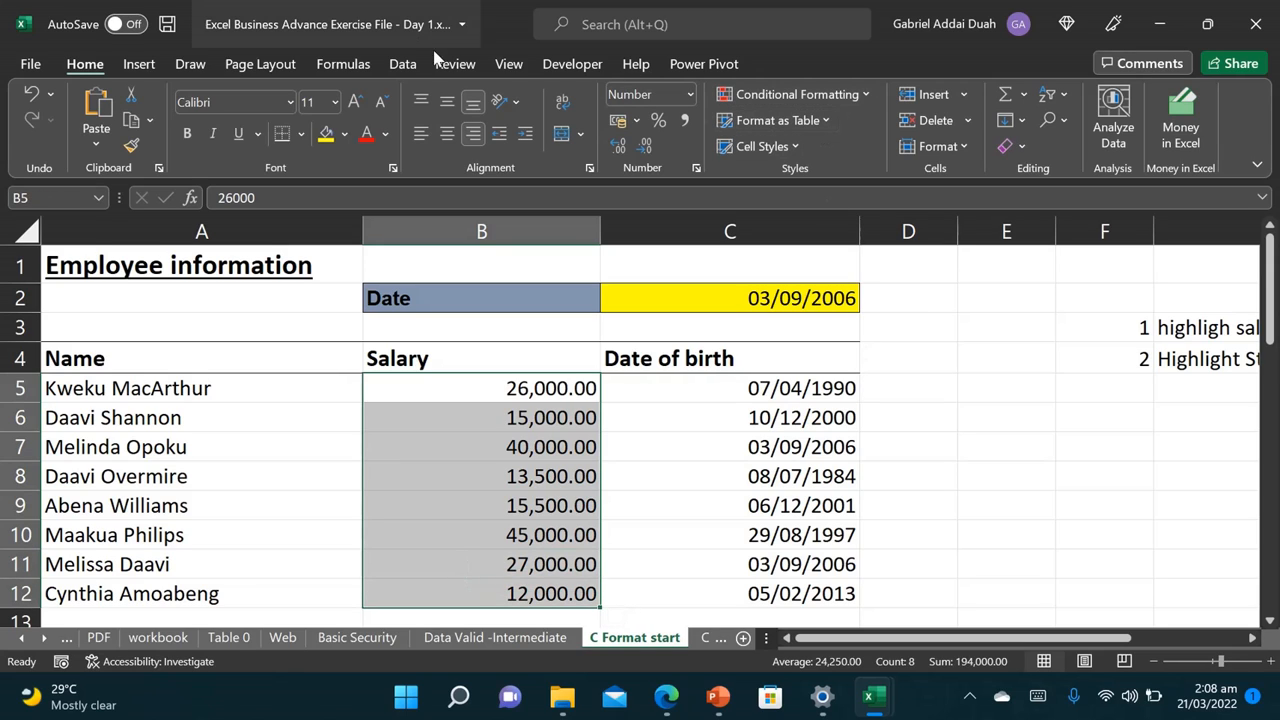
left_click(840, 94)
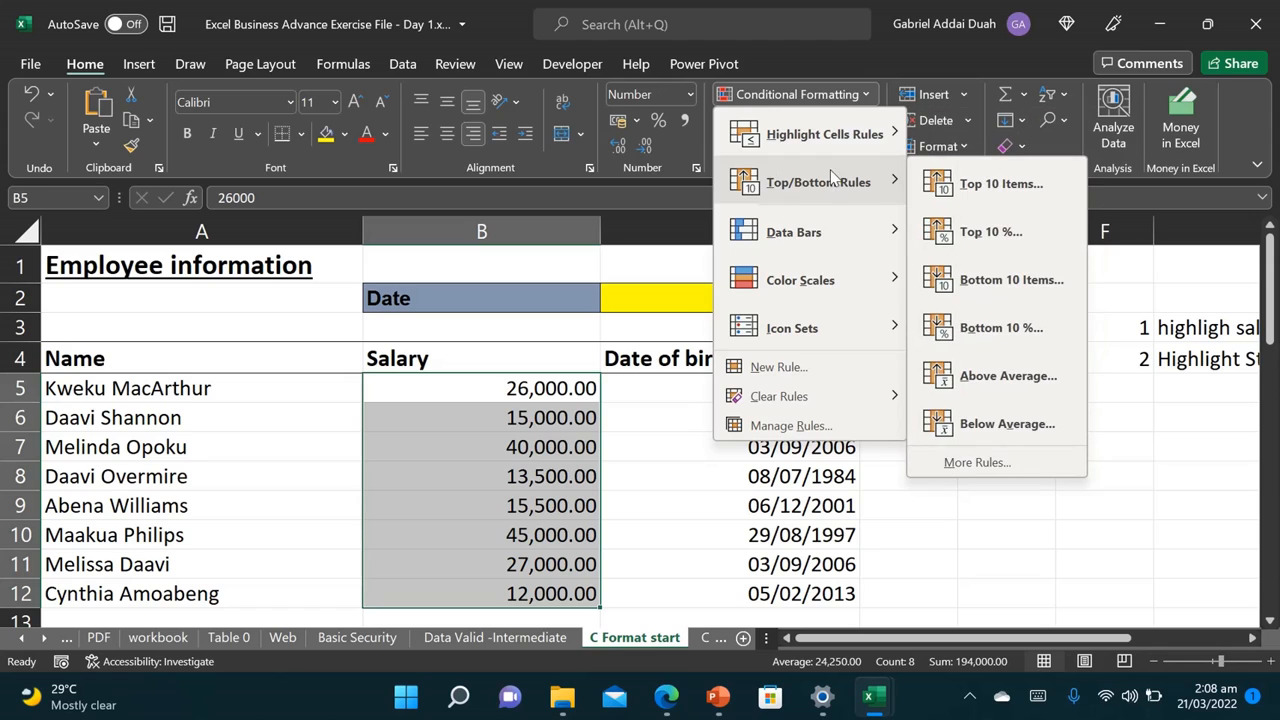
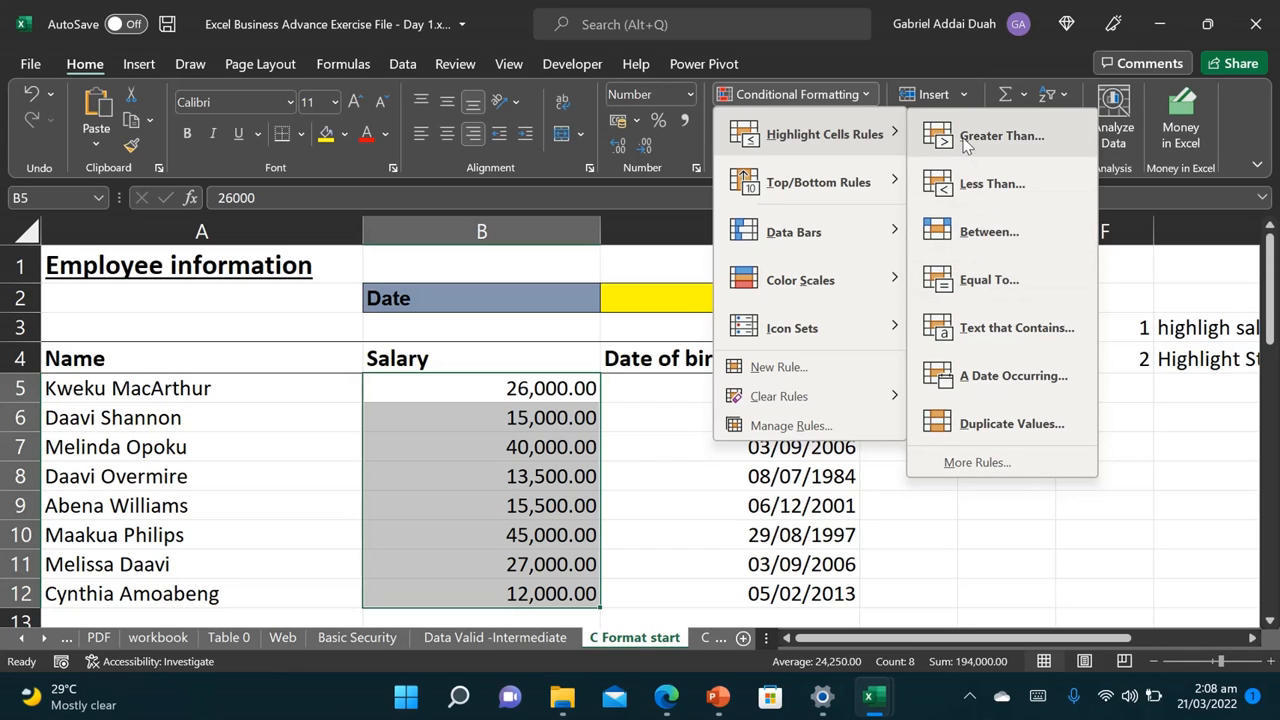
Step: Add a Greater Than 16000 rule to the salaries with green fill and dark green text
left_click_drag(1030, 636, 957, 630)
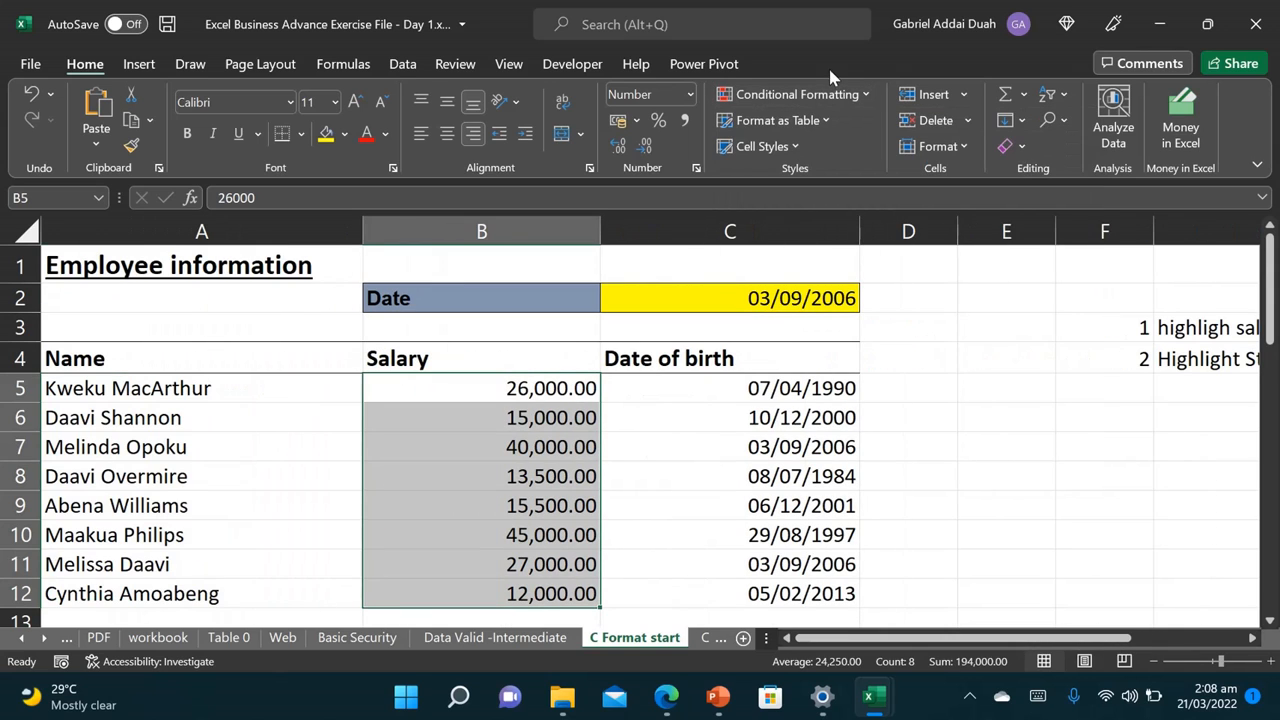
left_click(839, 96)
mouse_move(827, 141)
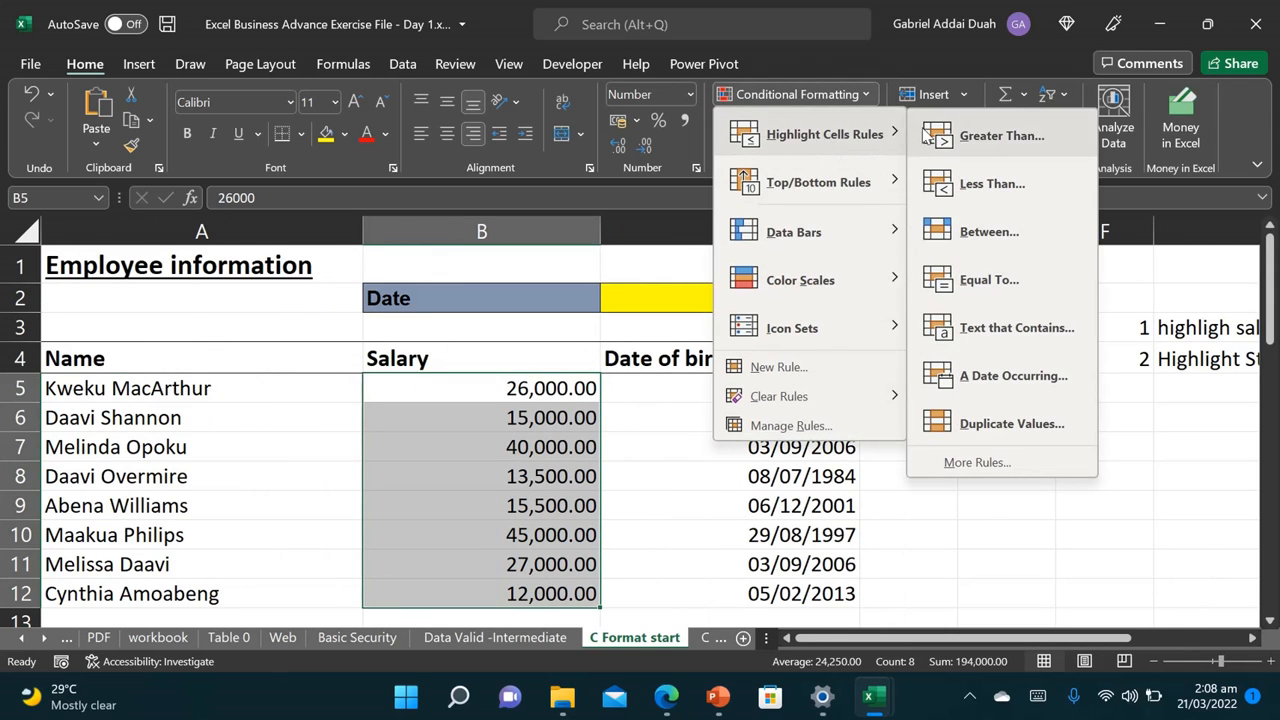
left_click(960, 136)
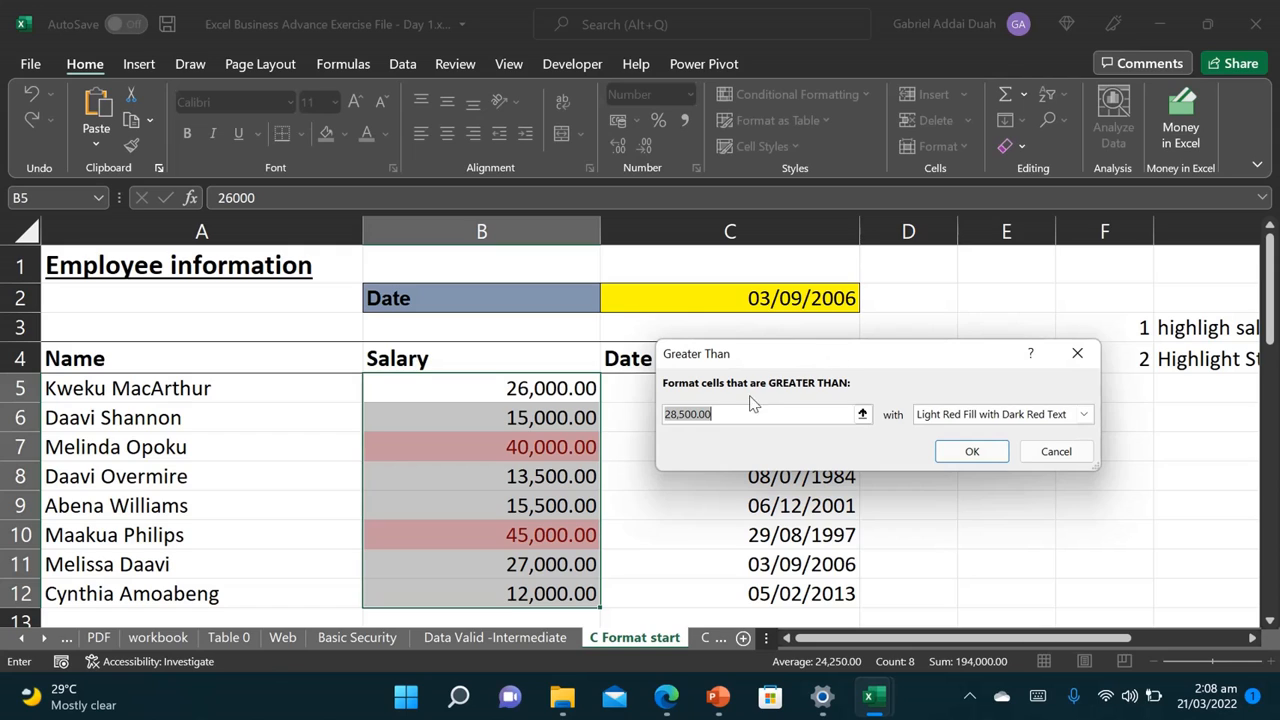
type("1600")
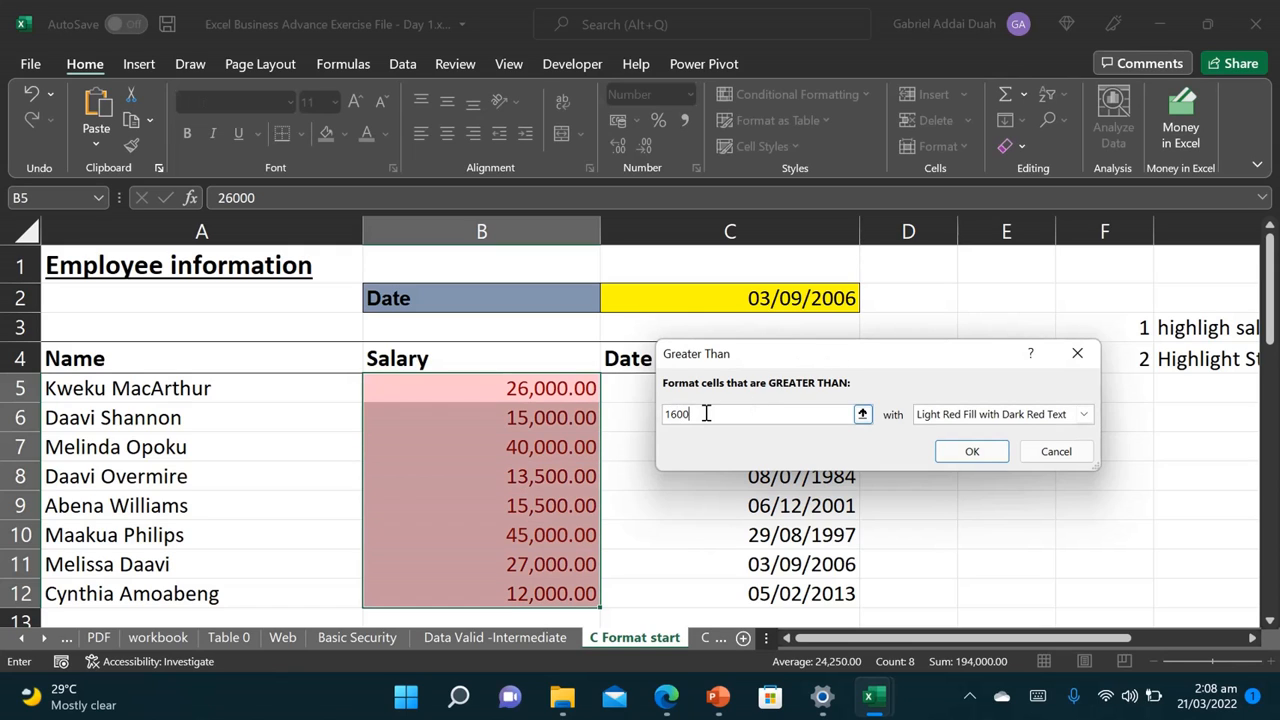
type("0")
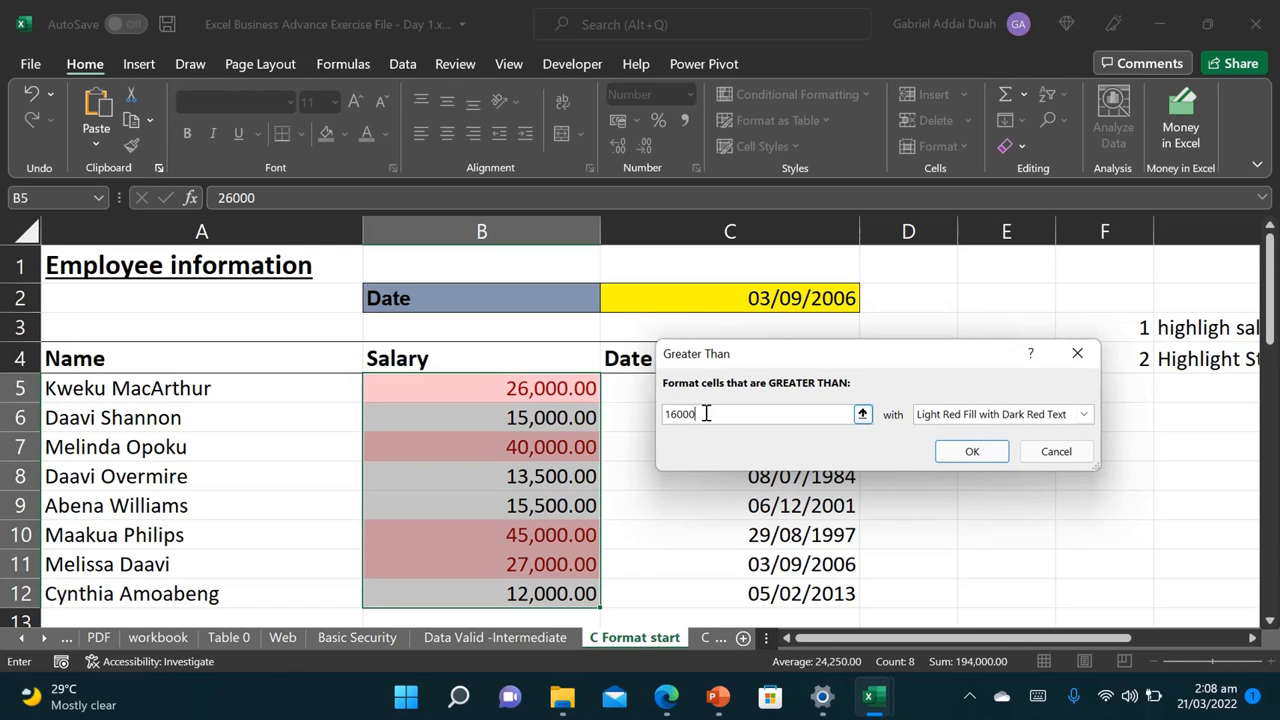
left_click(1083, 414)
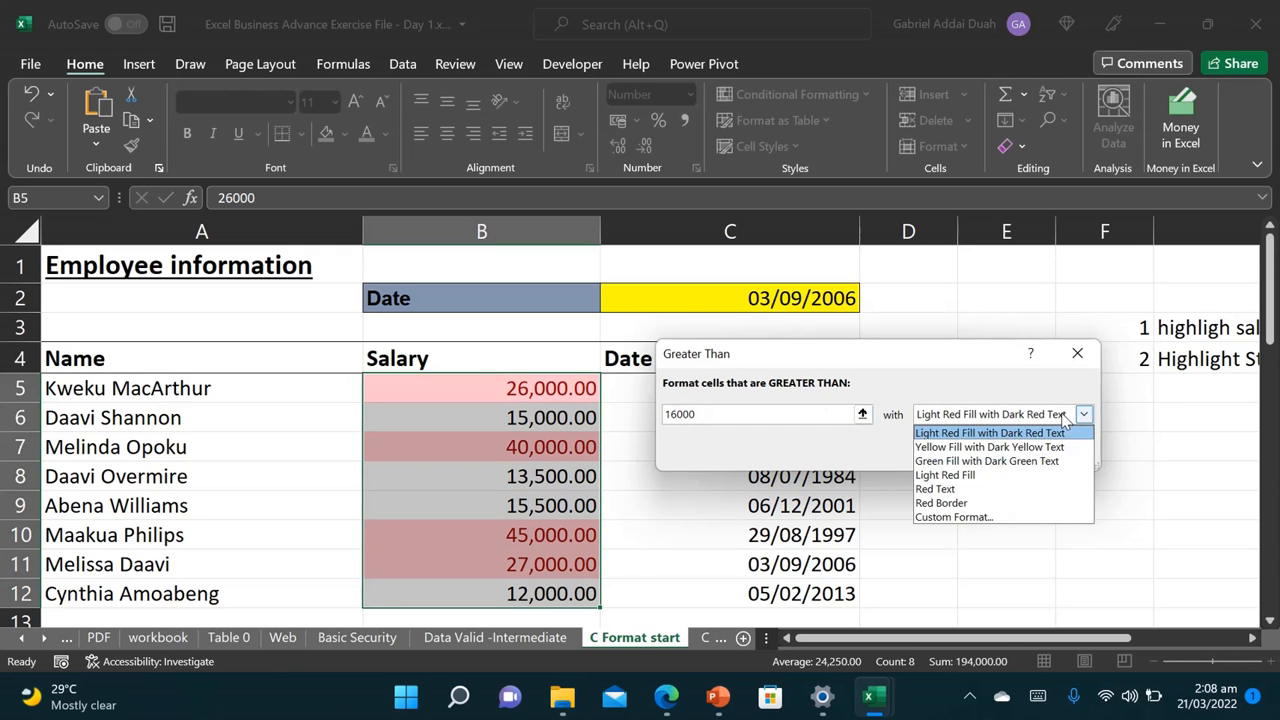
left_click(980, 461)
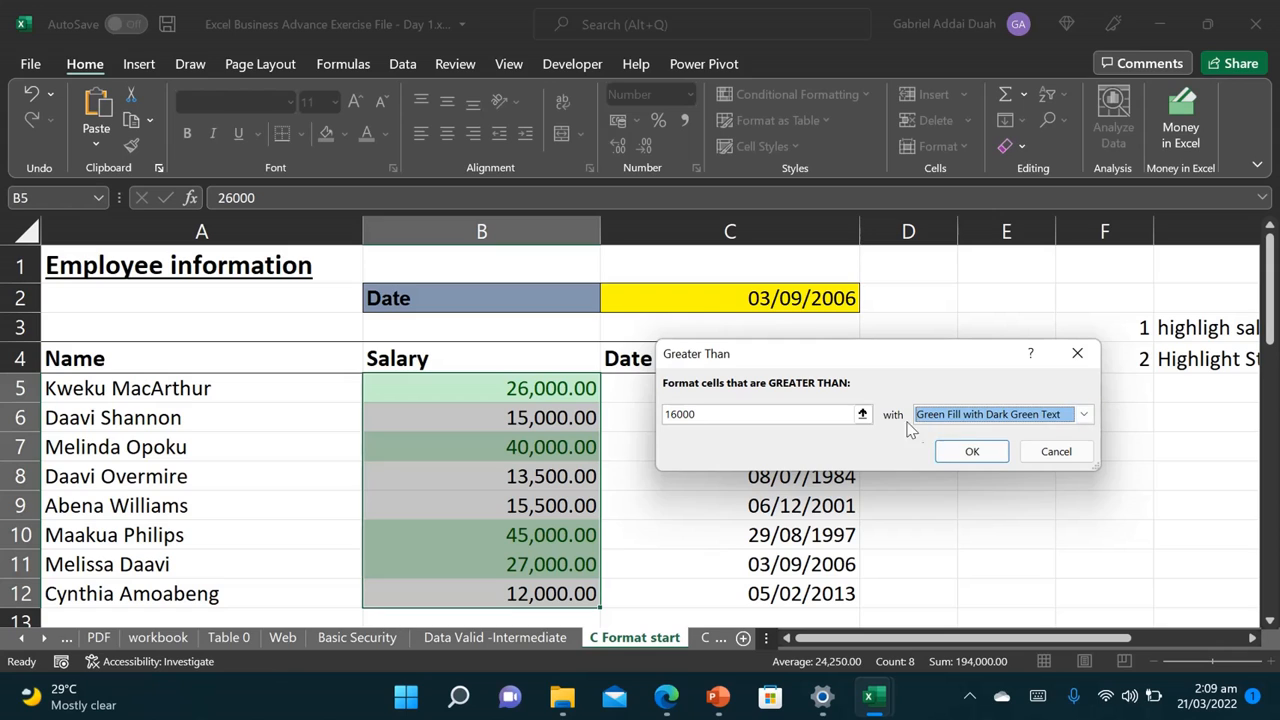
left_click(968, 452)
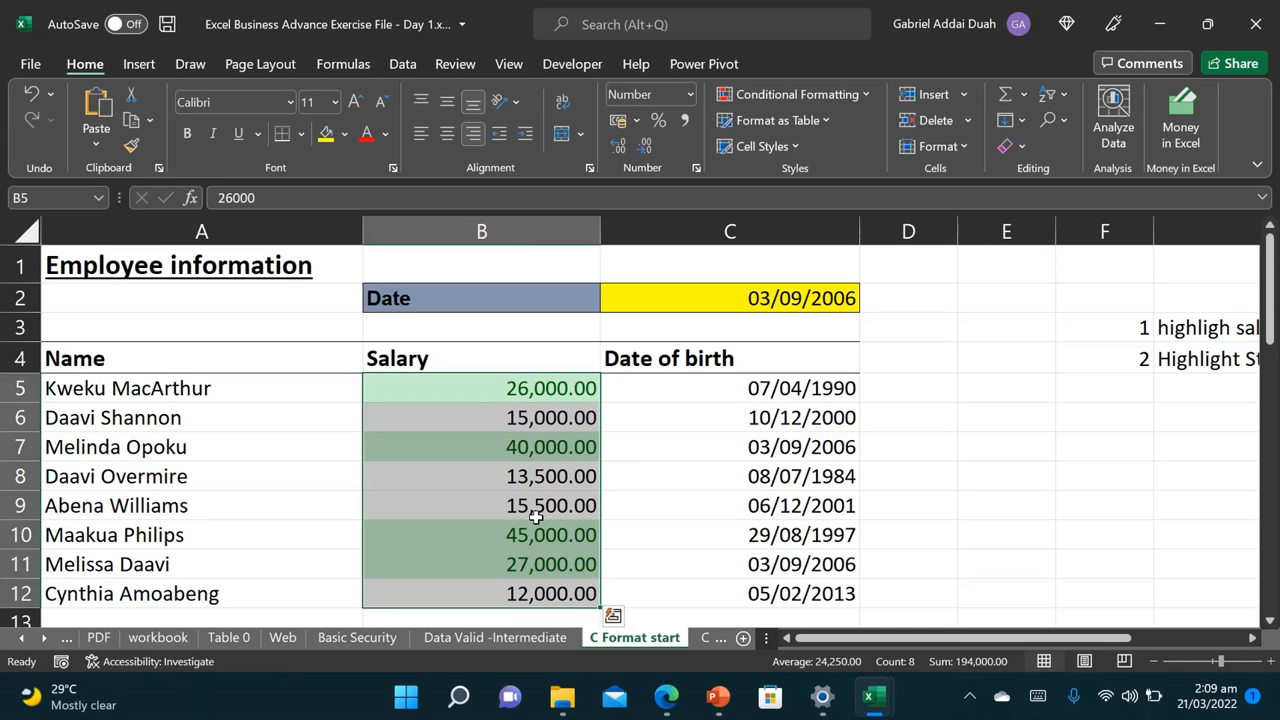
Step: Enter 03/09/2006 in H4, then select the birth dates in C5:C12
left_click(747, 395)
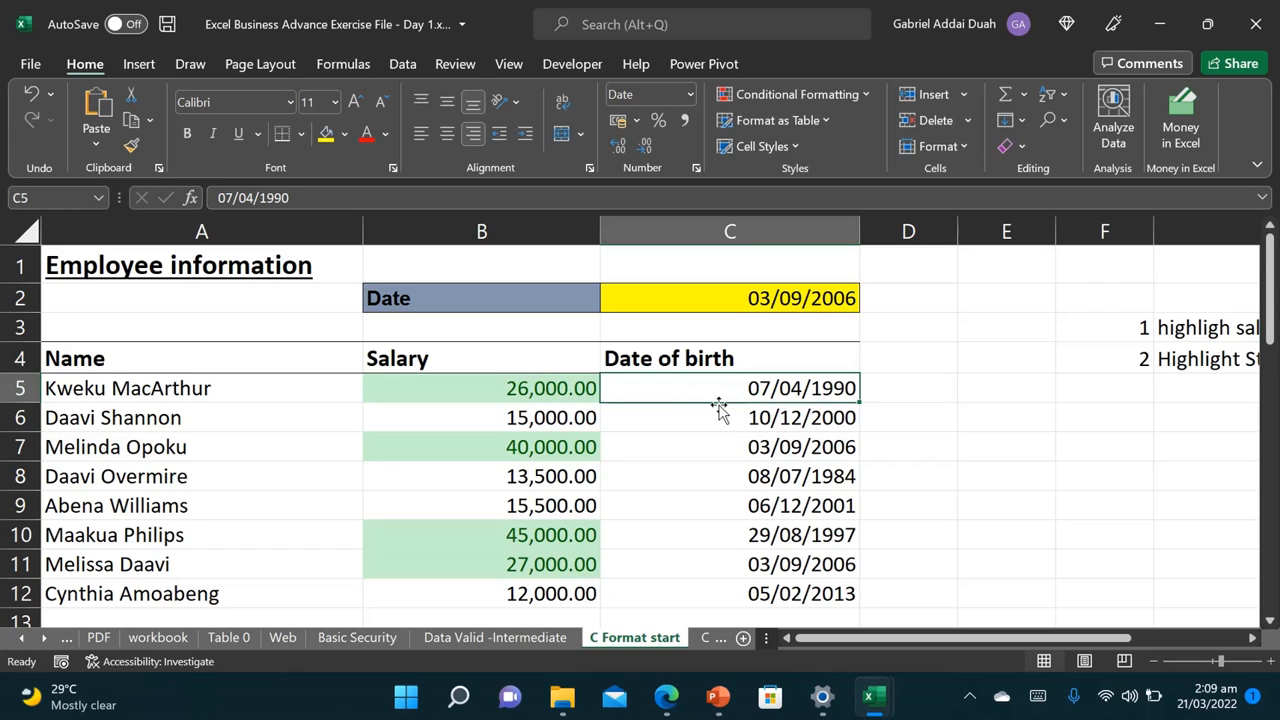
left_click_drag(1000, 638, 1100, 658)
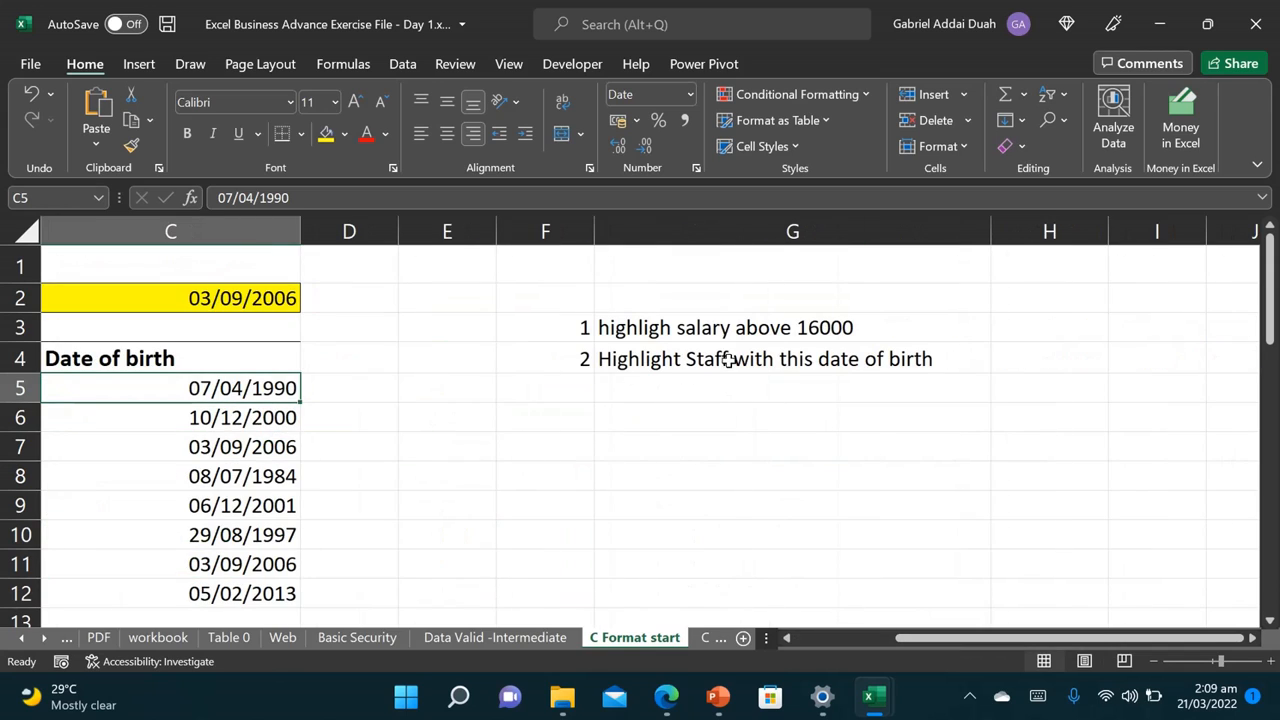
left_click(1027, 364)
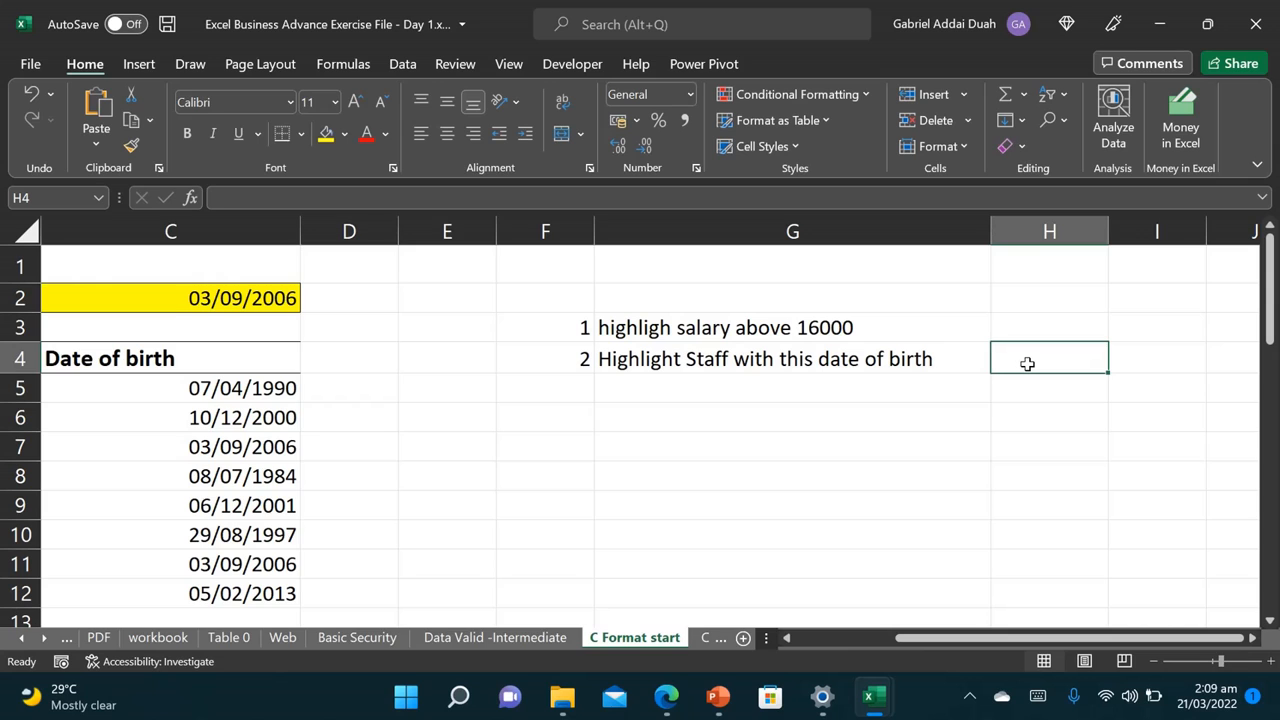
type("3")
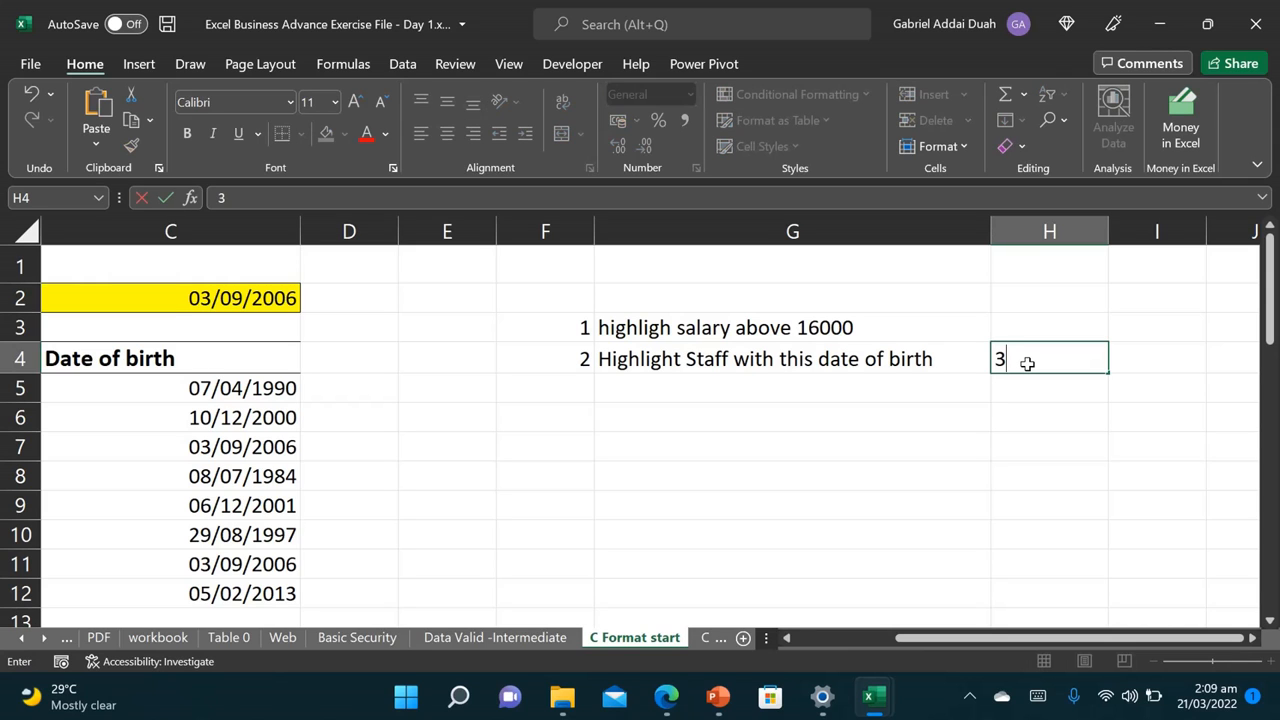
type("/9/2006")
key("Return")
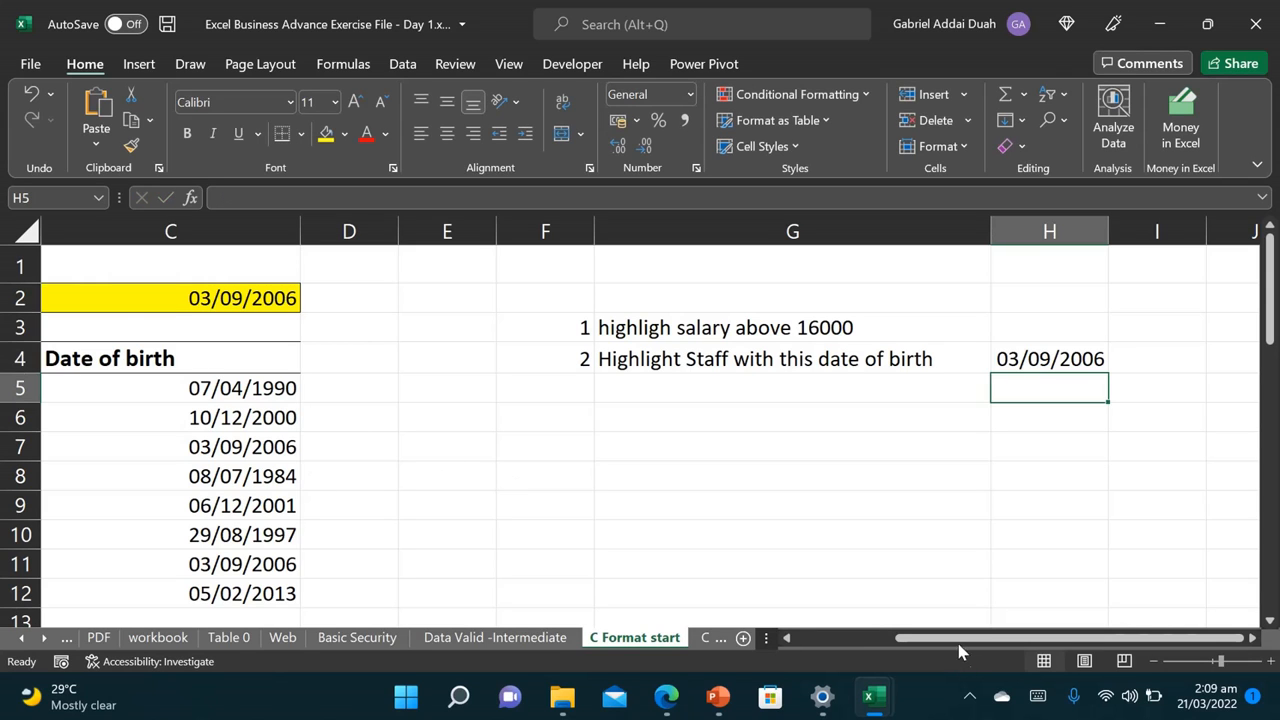
left_click_drag(955, 643, 826, 652)
left_click_drag(744, 388, 775, 592)
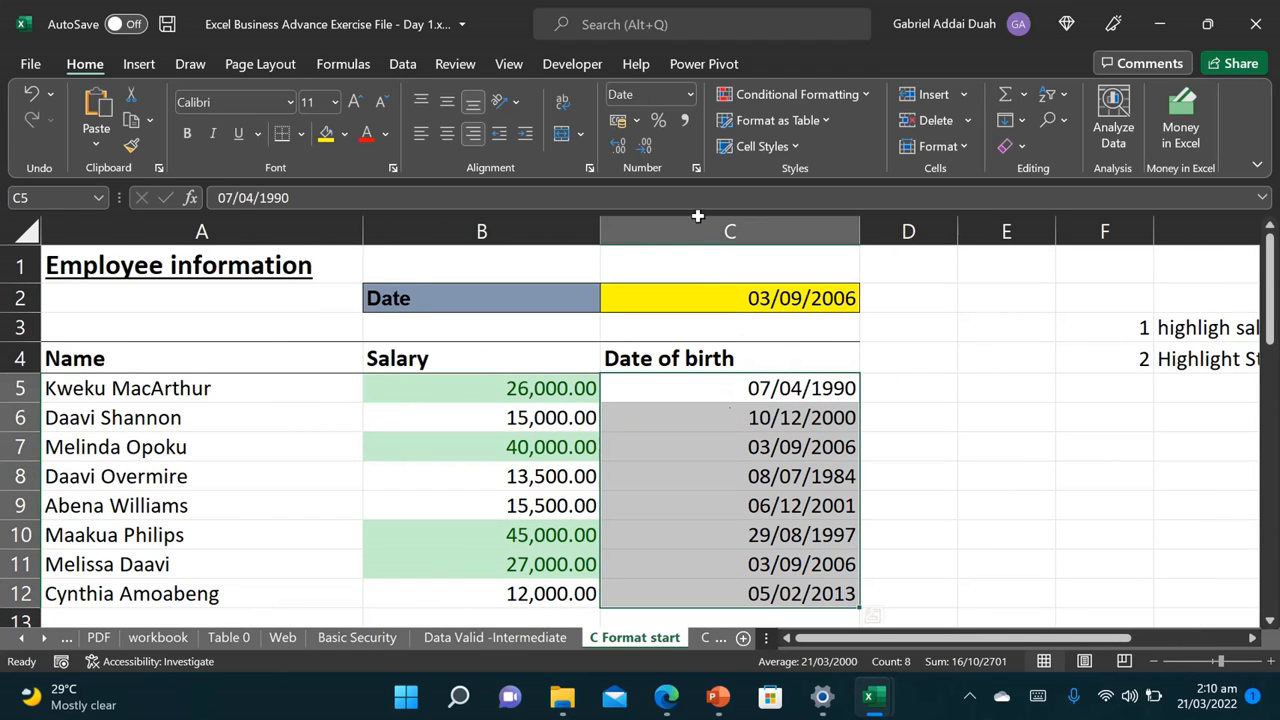
Step: Browse the Conditional Formatting submenus and choose New Rule for the birth dates
left_click(839, 97)
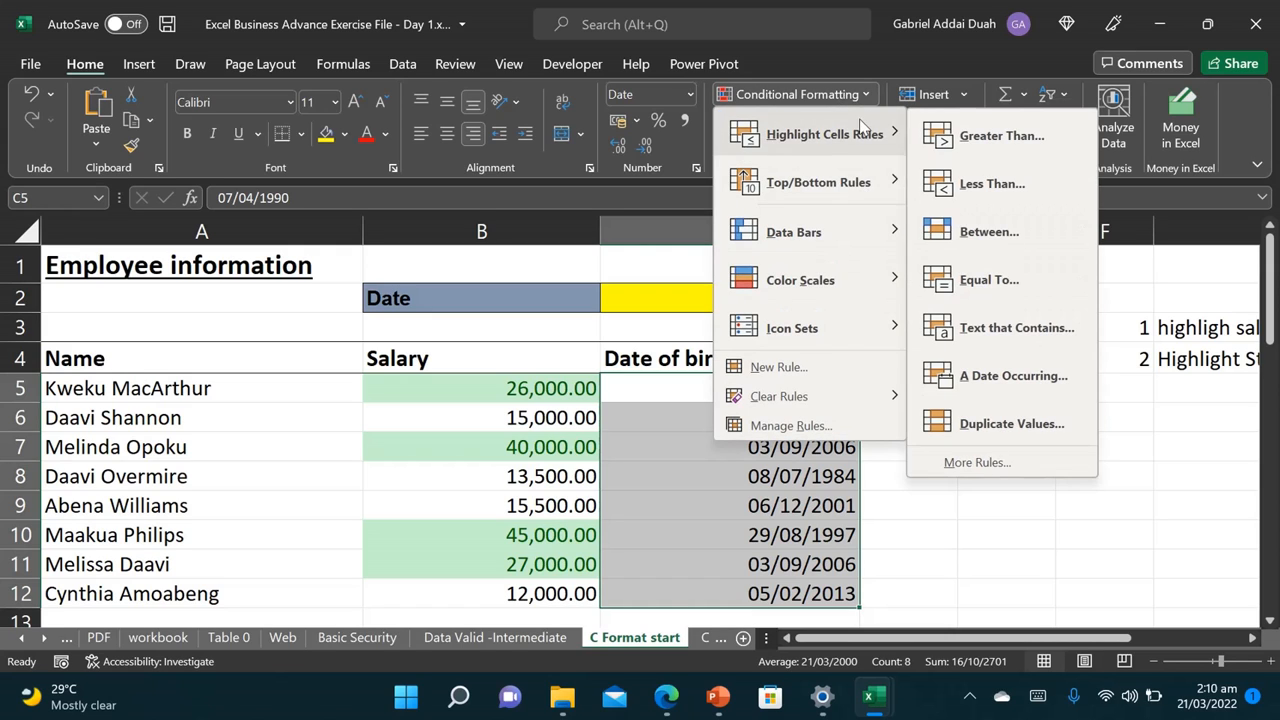
mouse_move(841, 398)
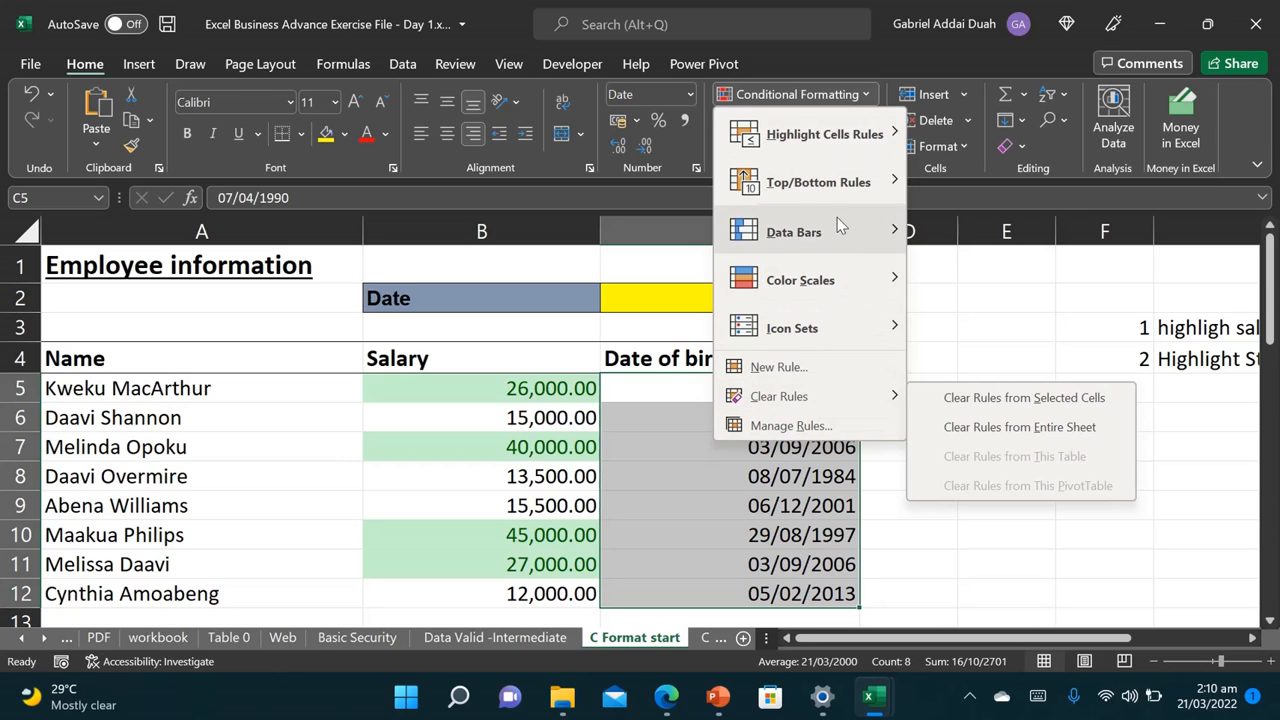
mouse_move(852, 146)
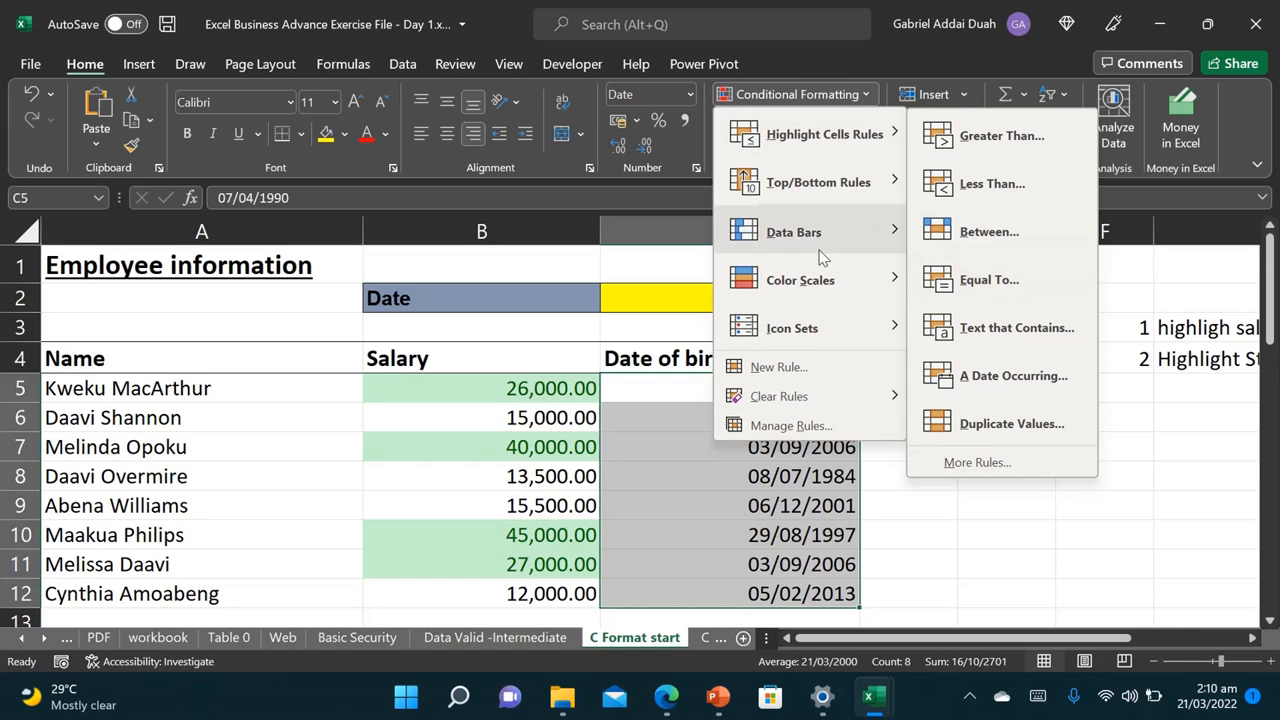
left_click(795, 368)
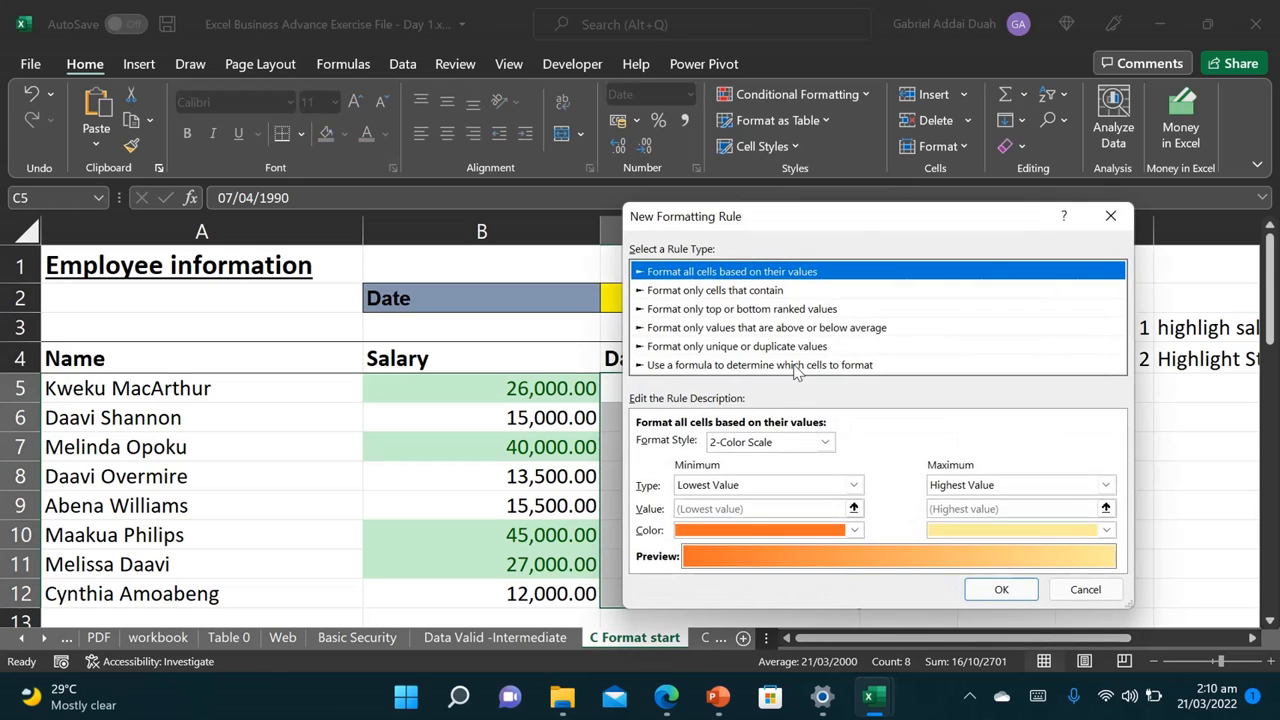
Step: Choose 'Use a formula to determine which cells to format' and preview the Format Cells tabs unchanged
left_click_drag(846, 217, 311, 144)
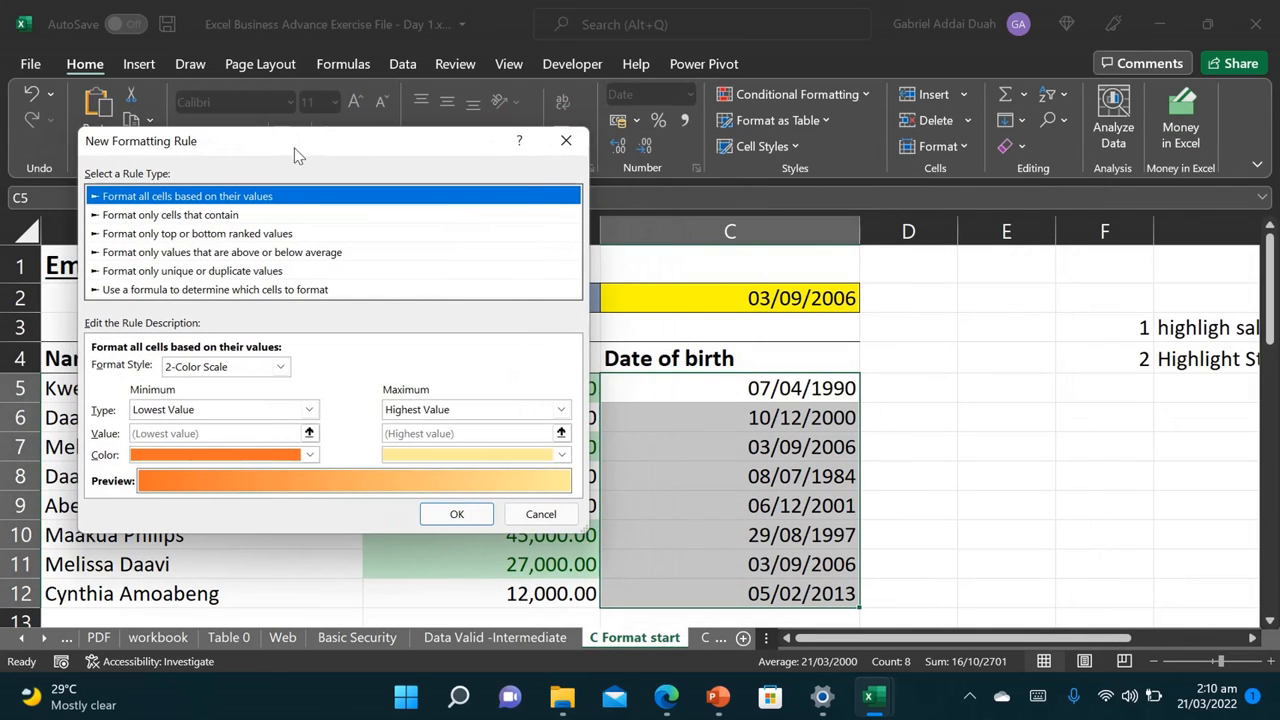
left_click(232, 290)
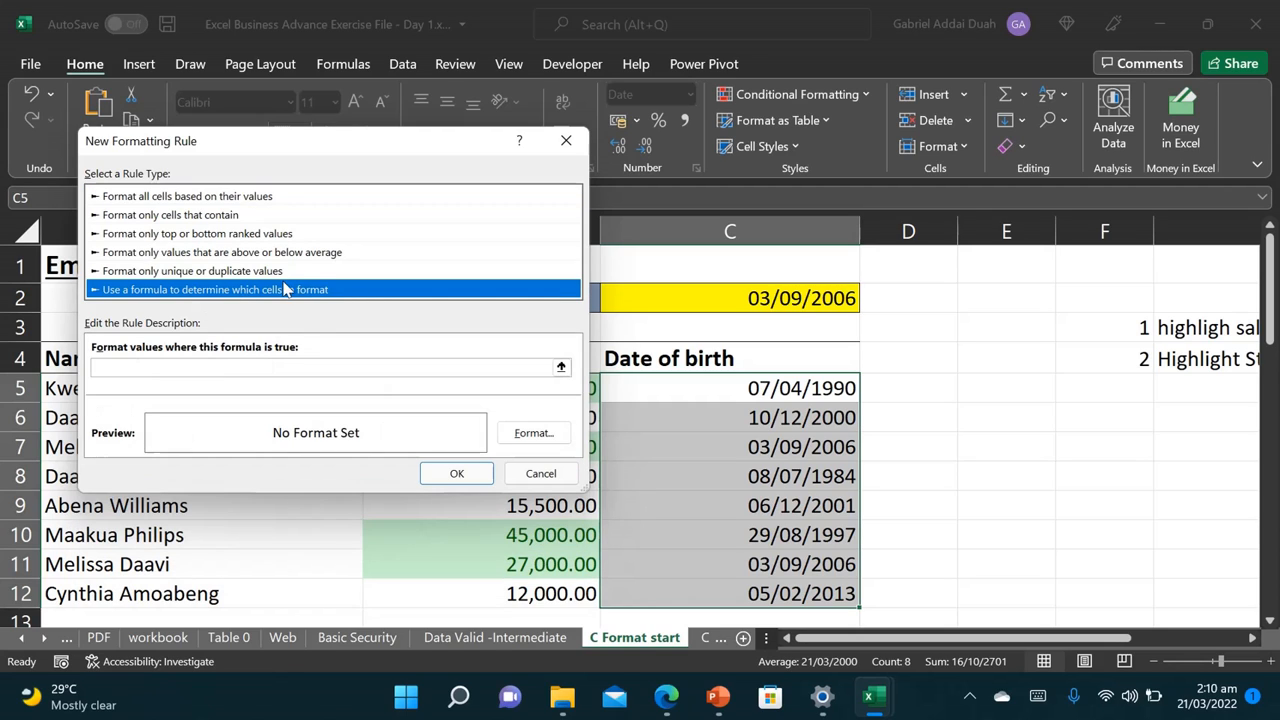
left_click(530, 432)
left_click_drag(829, 123, 684, 166)
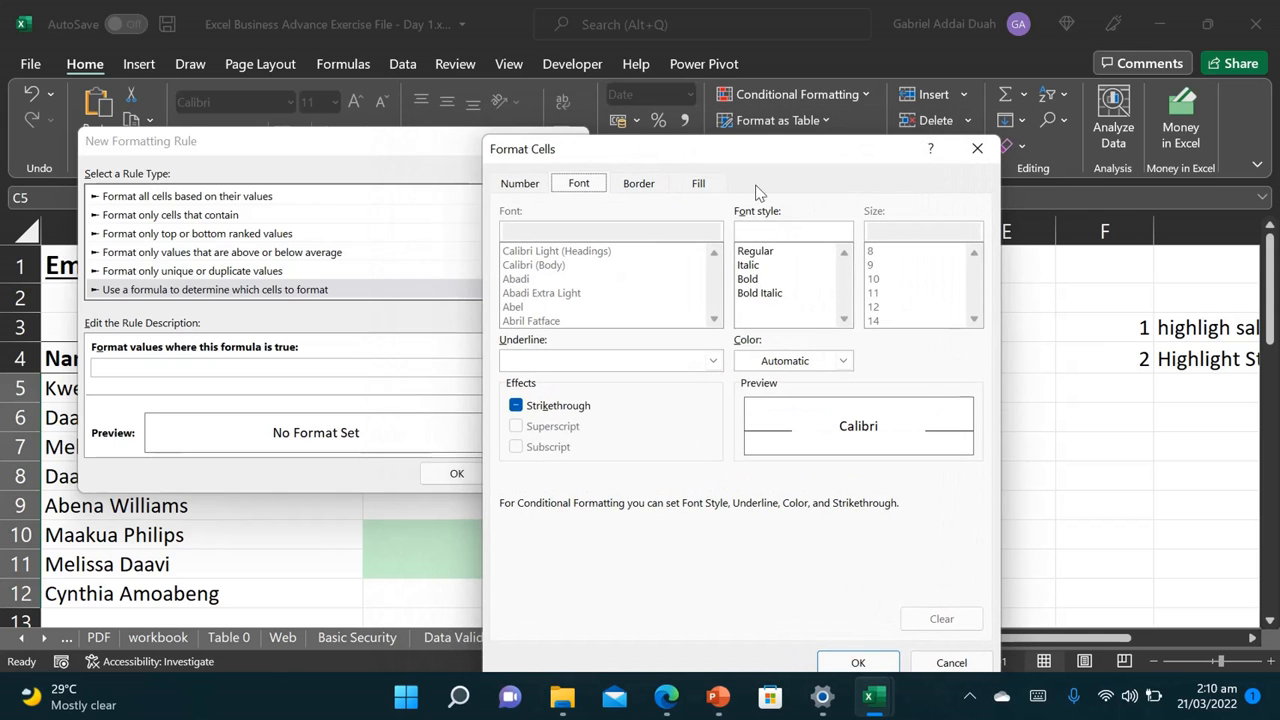
left_click(645, 184)
left_click(697, 190)
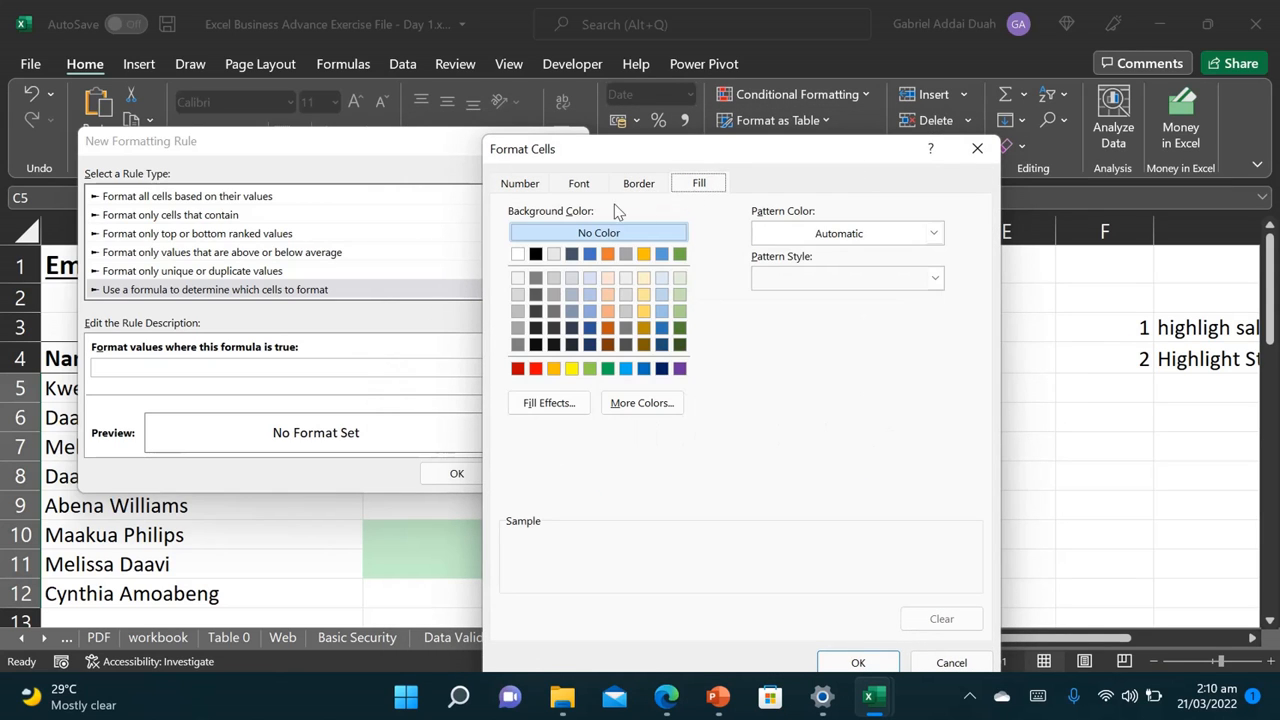
left_click(535, 187)
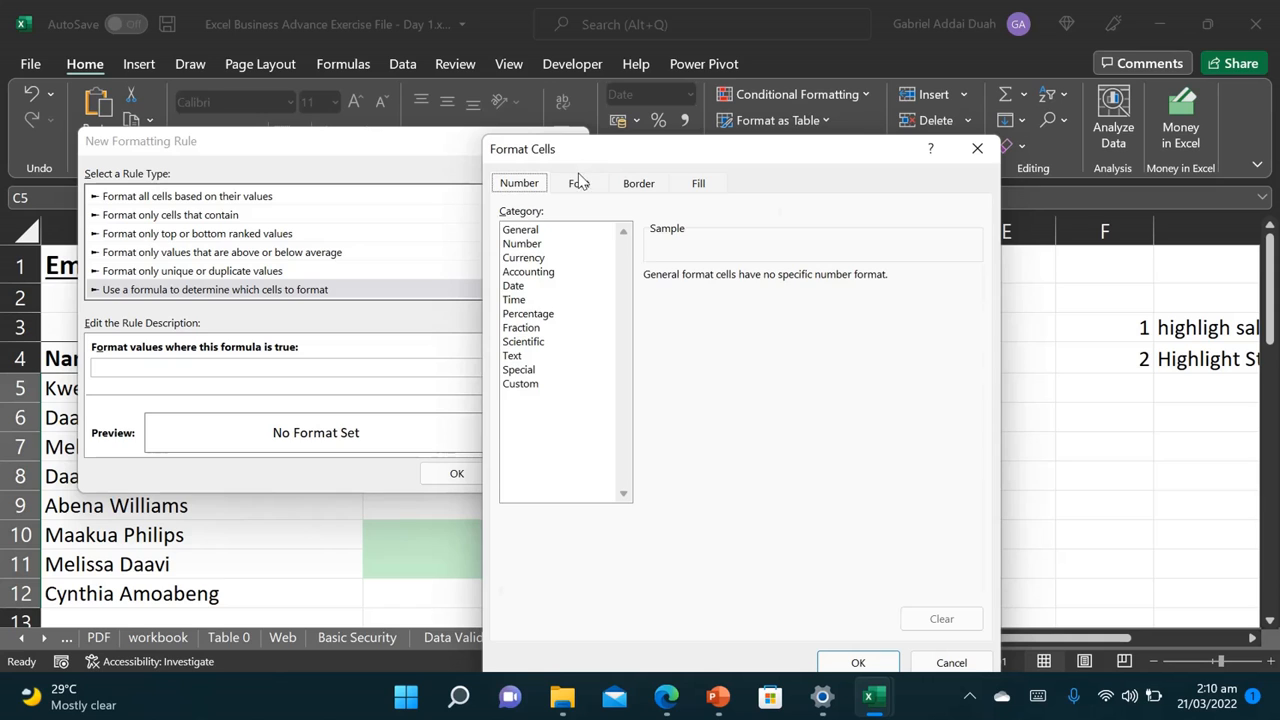
left_click(580, 182)
left_click(630, 185)
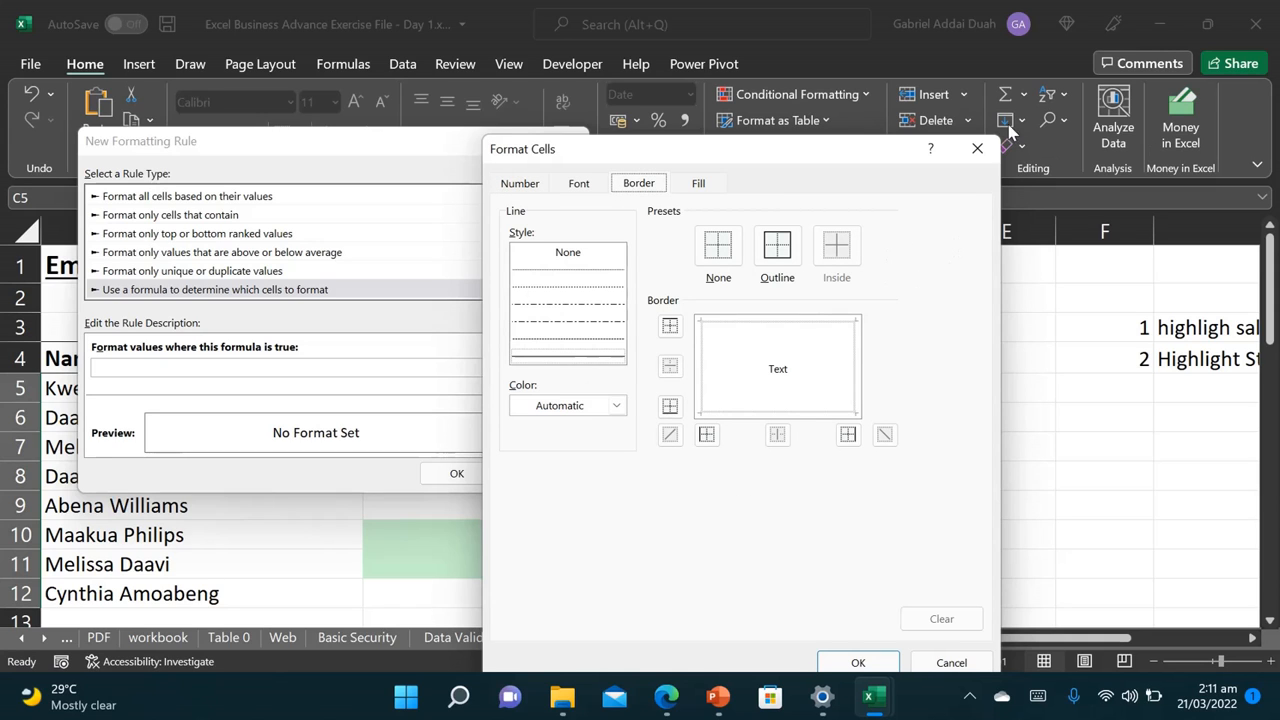
left_click(977, 148)
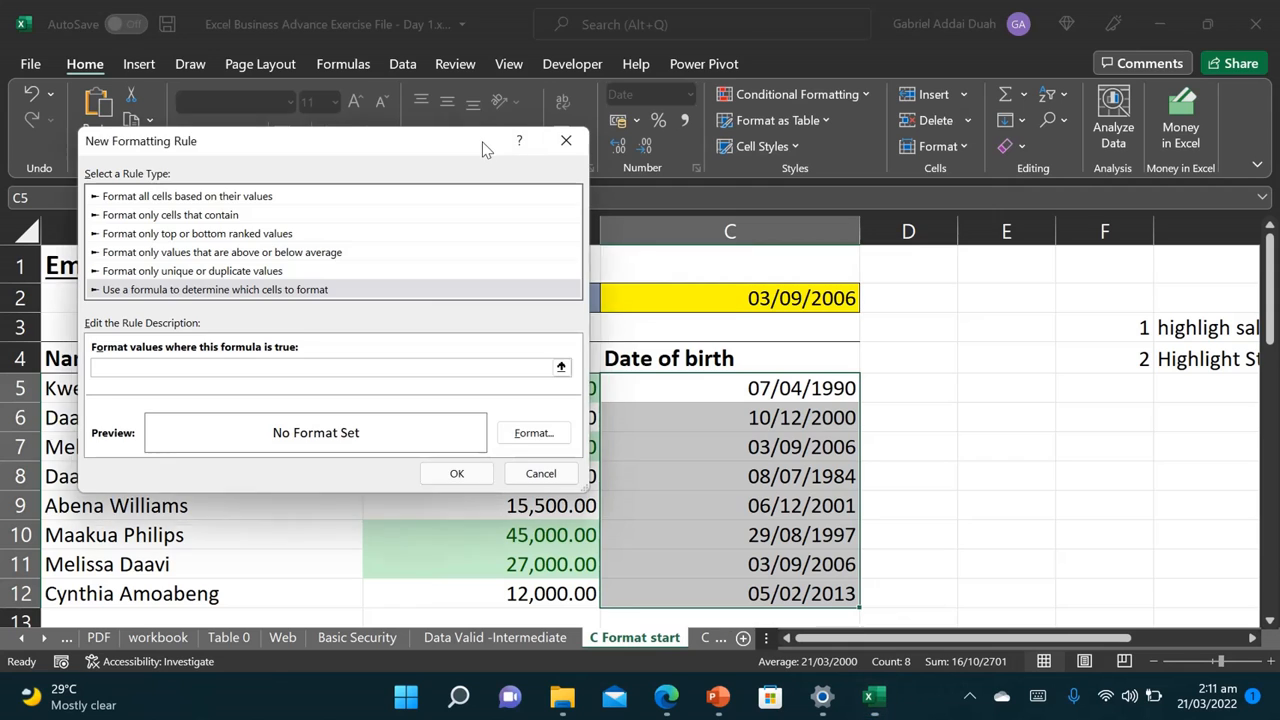
left_click_drag(484, 148, 513, 185)
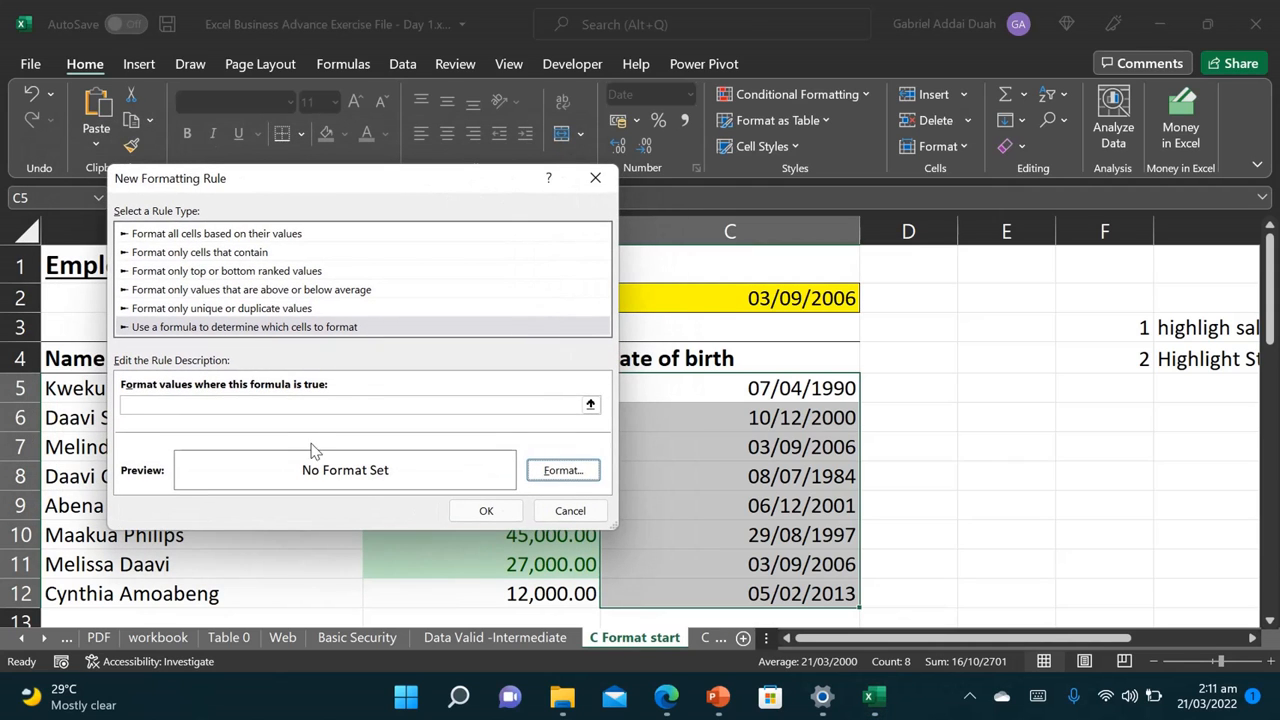
Step: Build the rule formula =C5=$C$2, making the C5 reference fully relative
left_click(258, 405)
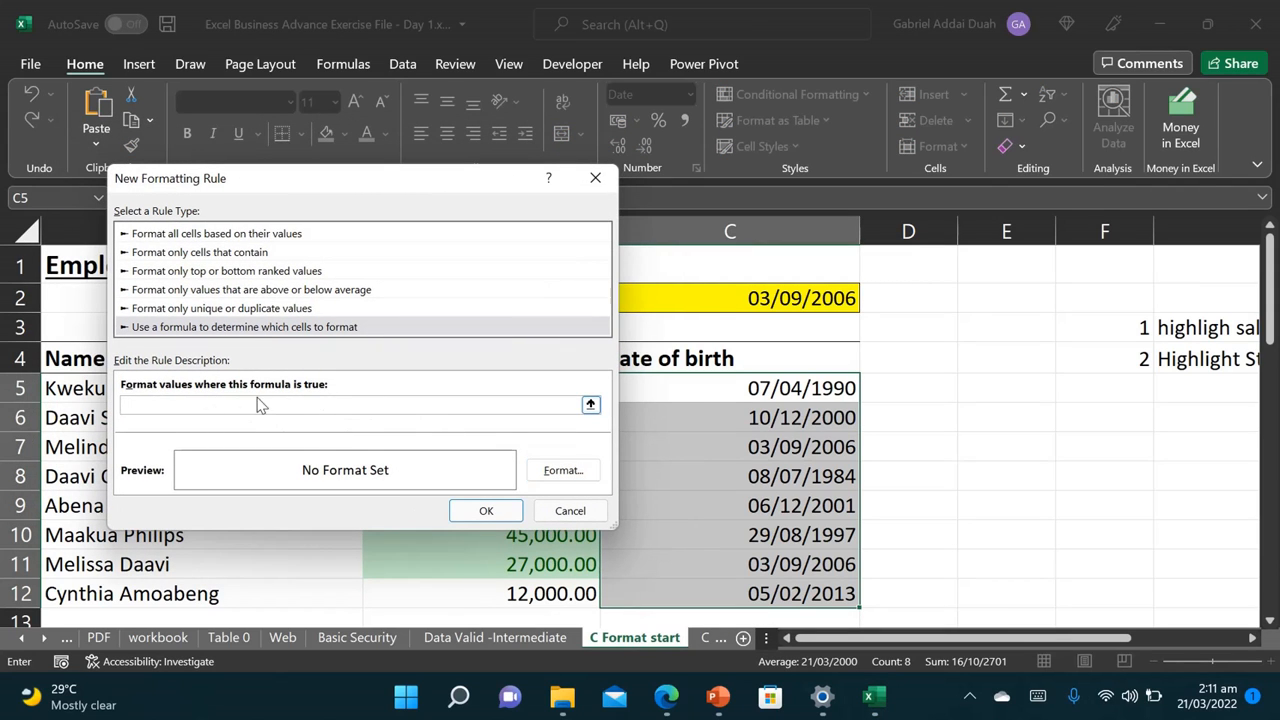
left_click(797, 390)
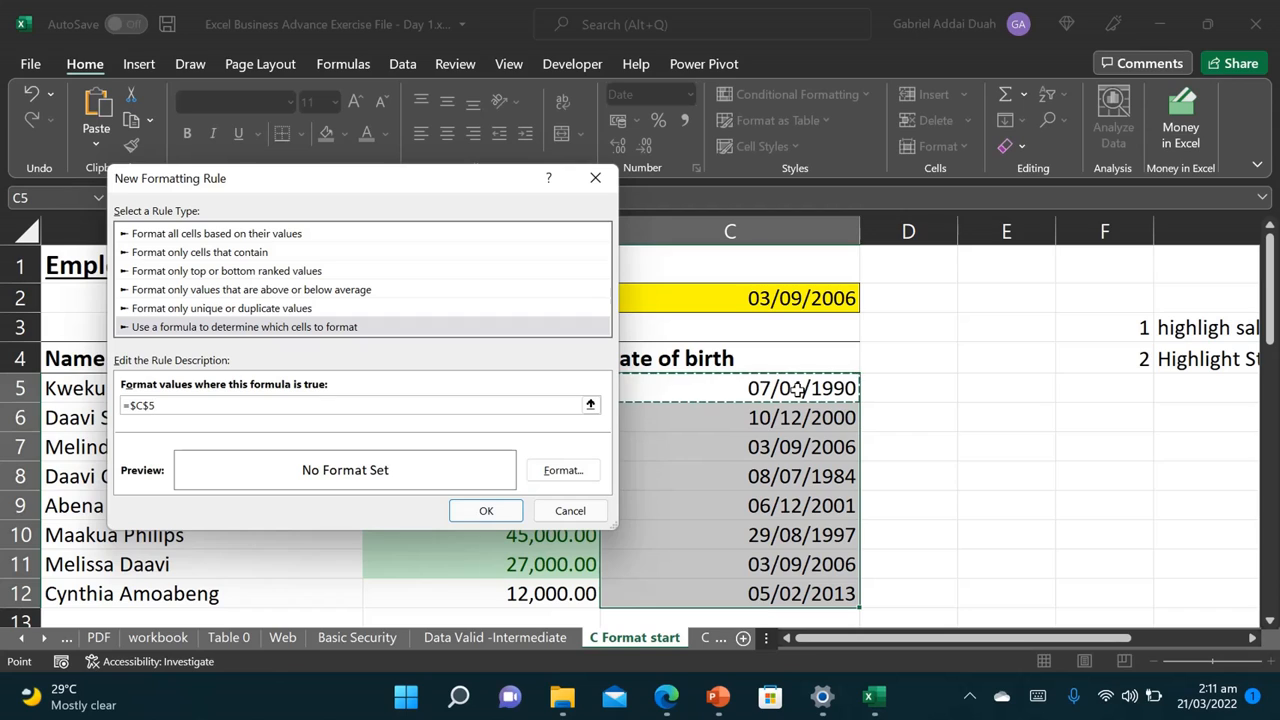
type("=")
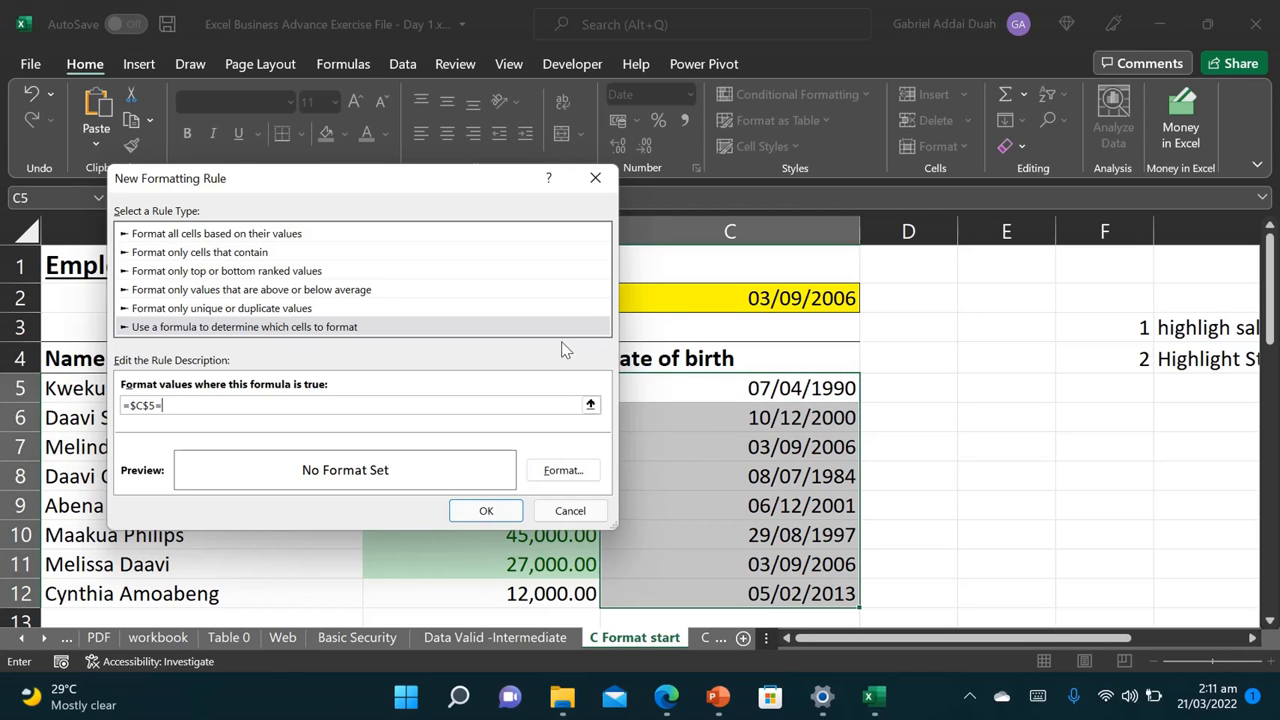
left_click(790, 298)
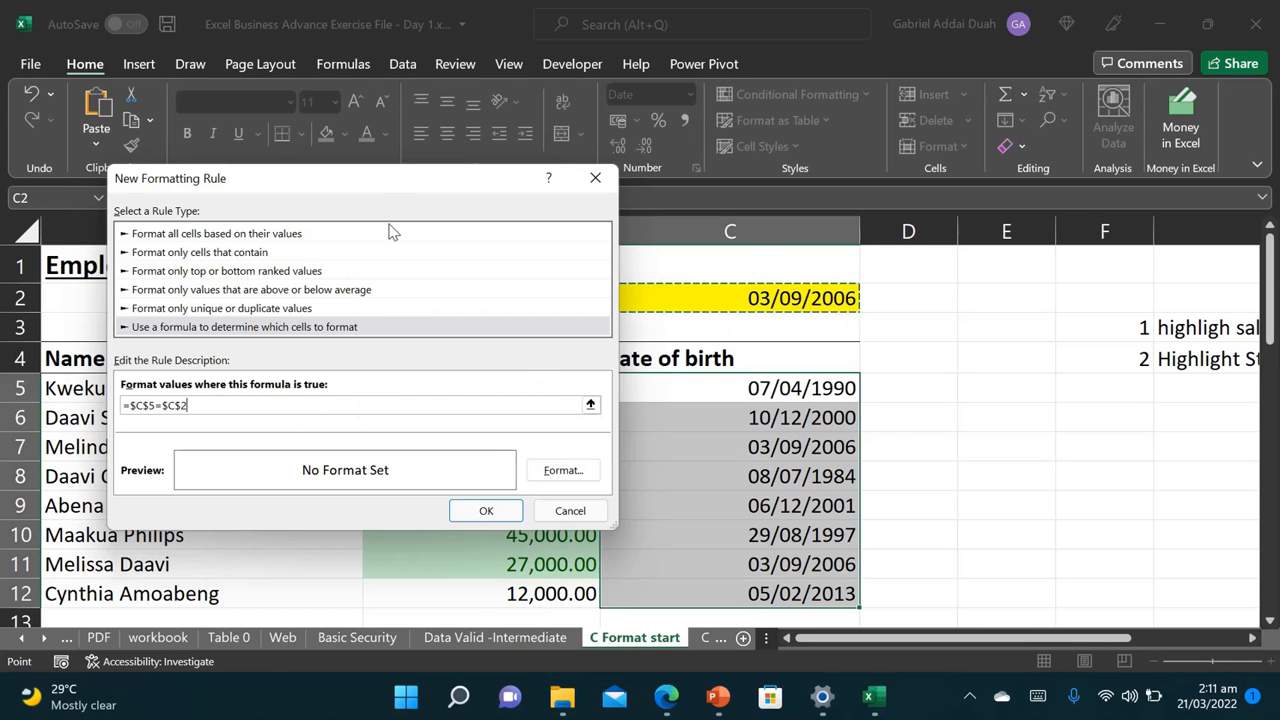
left_click_drag(376, 186, 1175, 243)
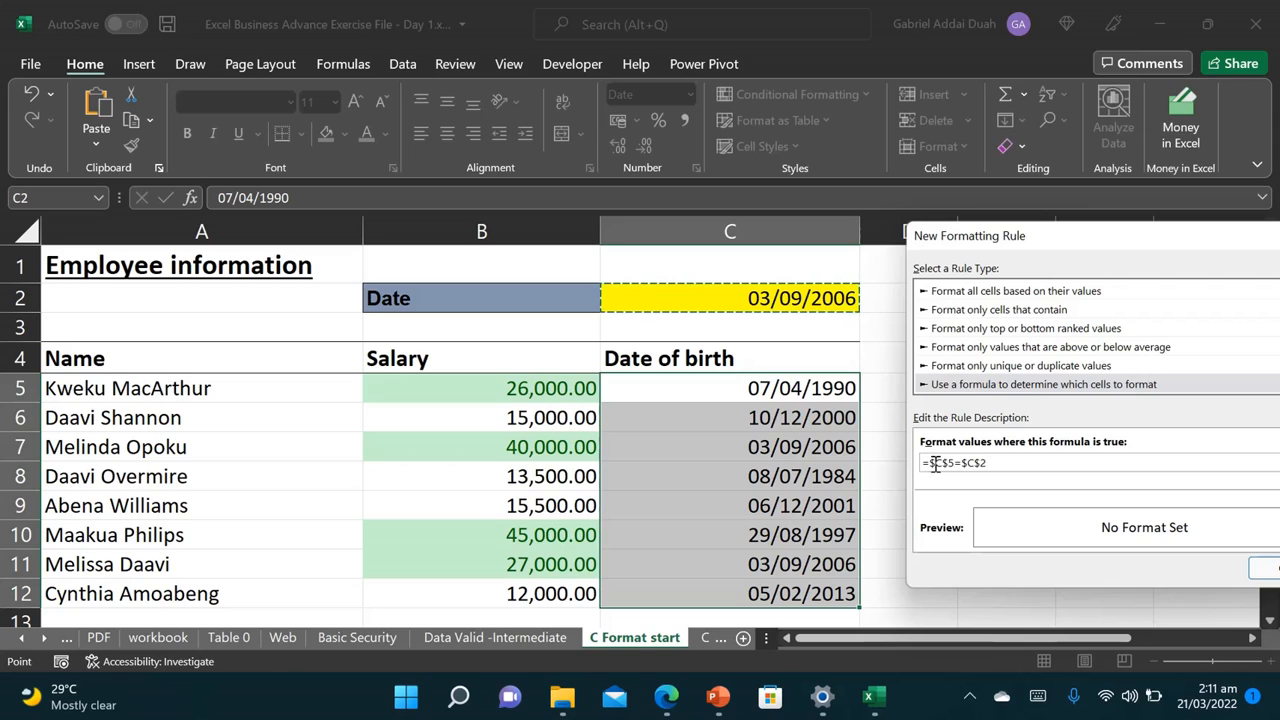
left_click(936, 463)
key("BackSpace")
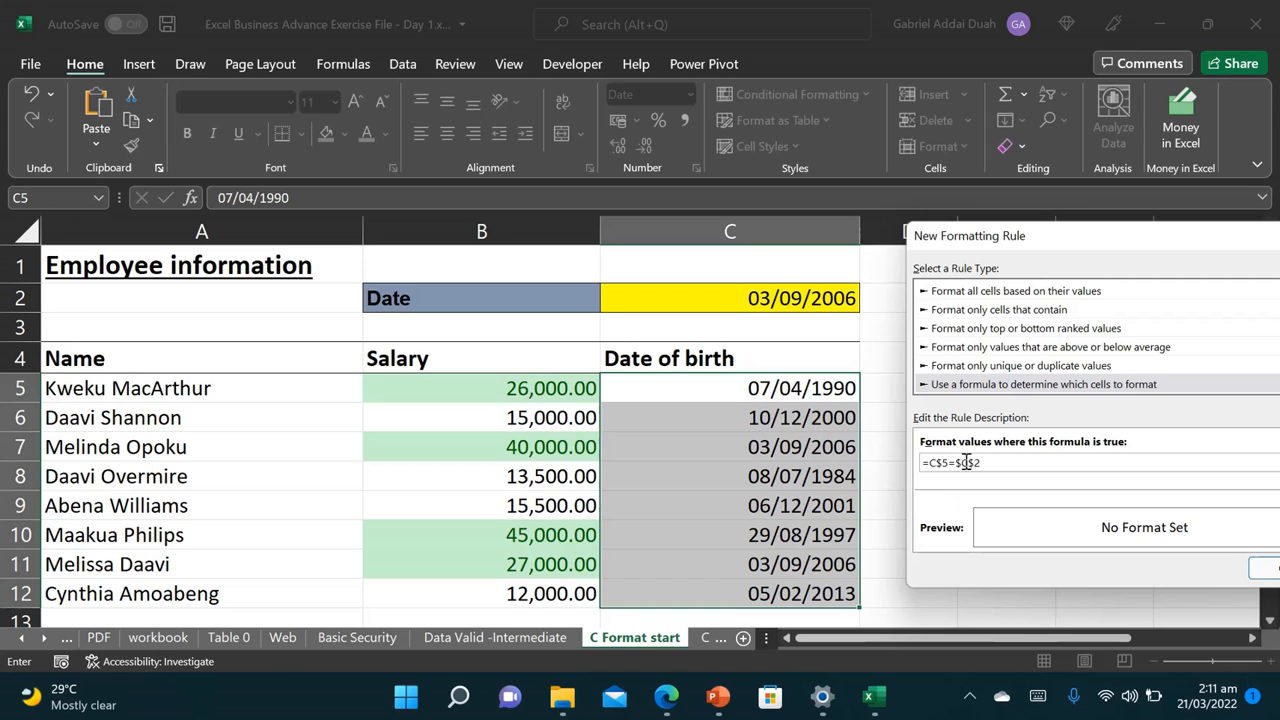
left_click(940, 463)
key("BackSpace")
left_click_drag(1049, 246, 684, 198)
Step: Format matching dates with a yellow fill and italic font, and apply the rule
left_click(995, 479)
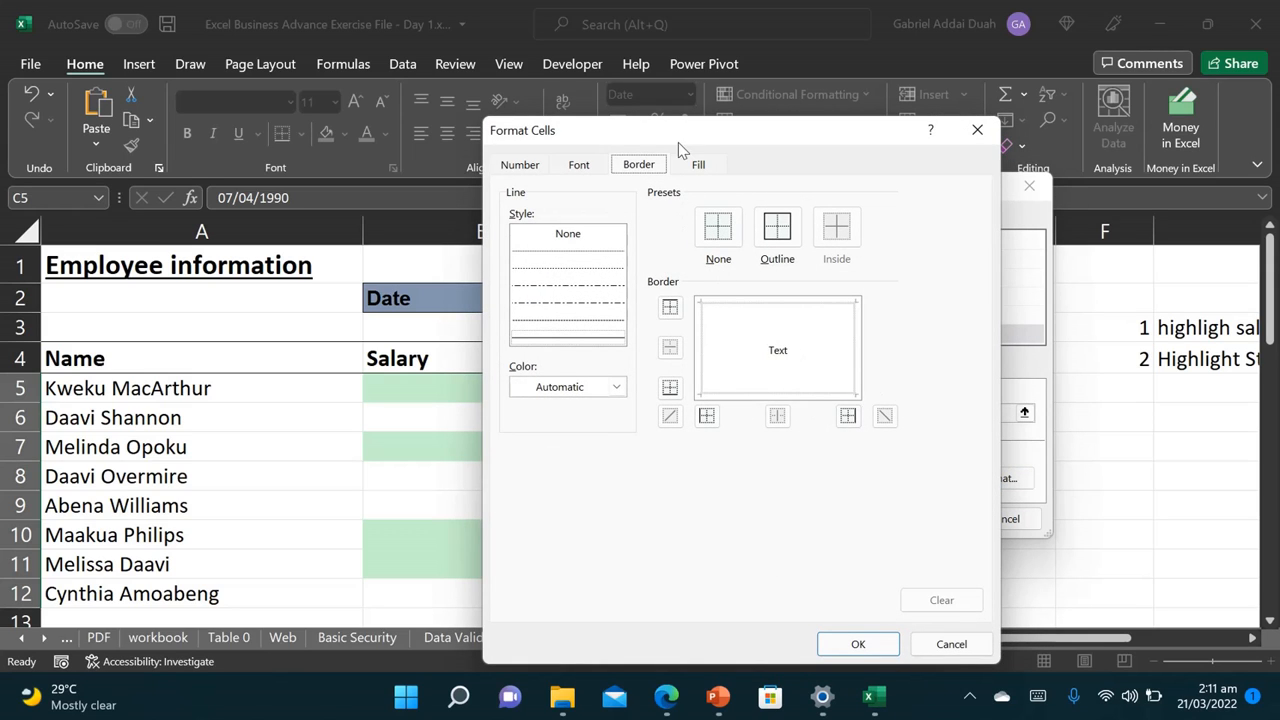
left_click(698, 166)
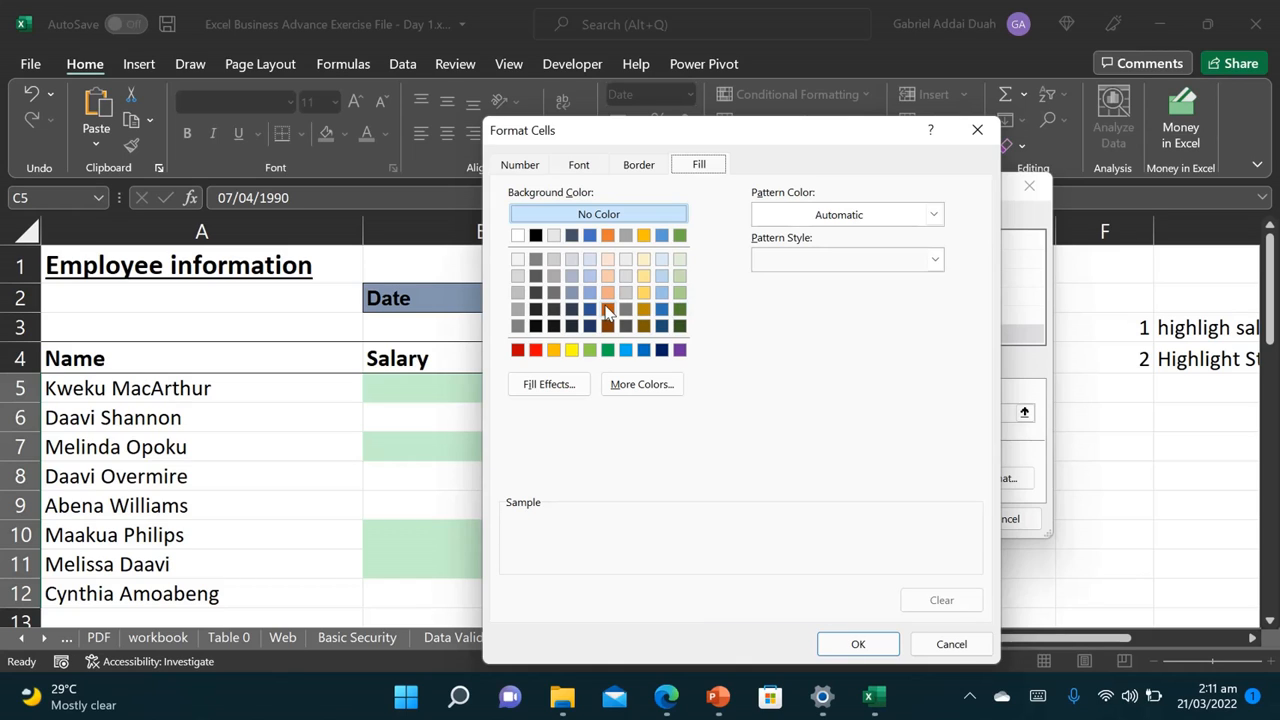
left_click(571, 350)
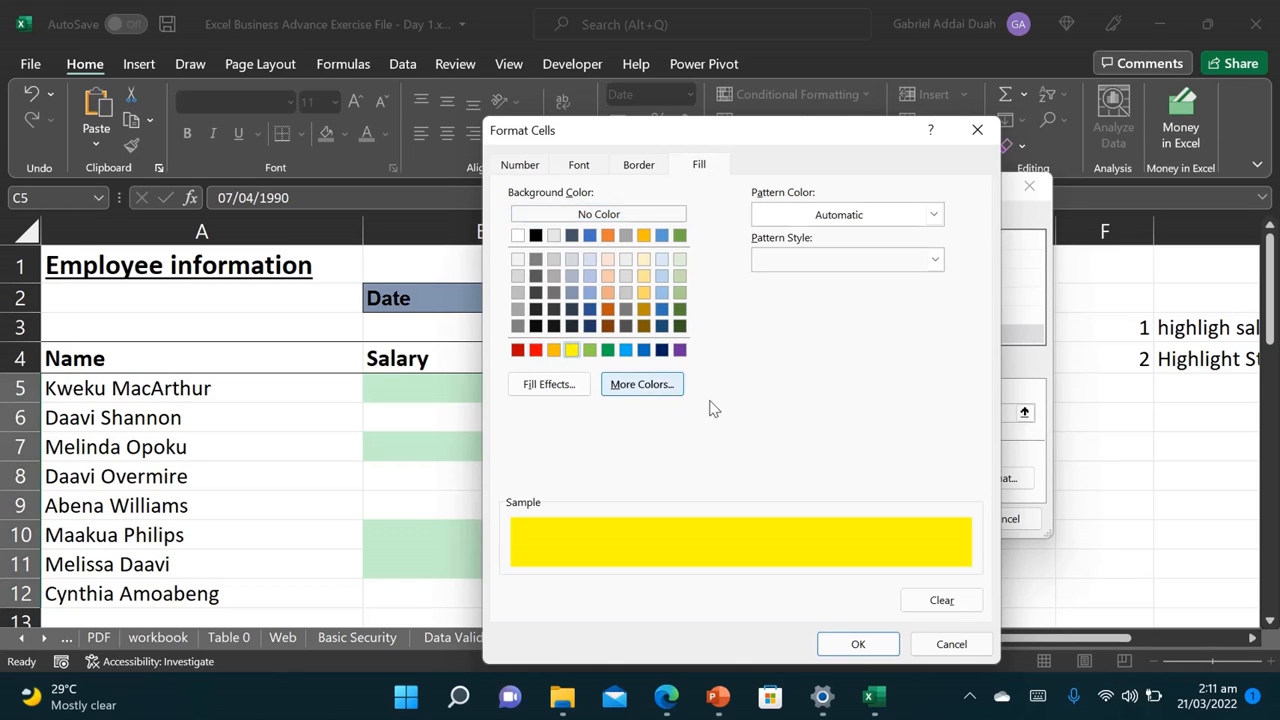
left_click(640, 166)
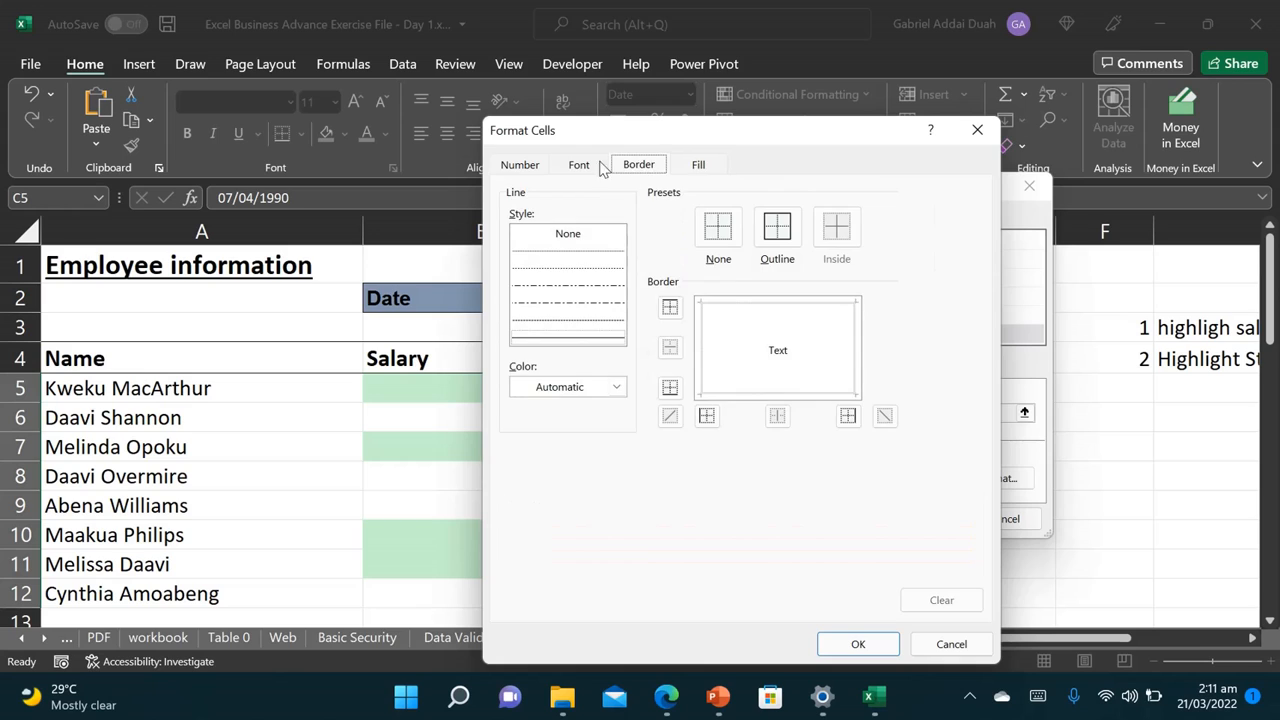
left_click(588, 166)
left_click(757, 248)
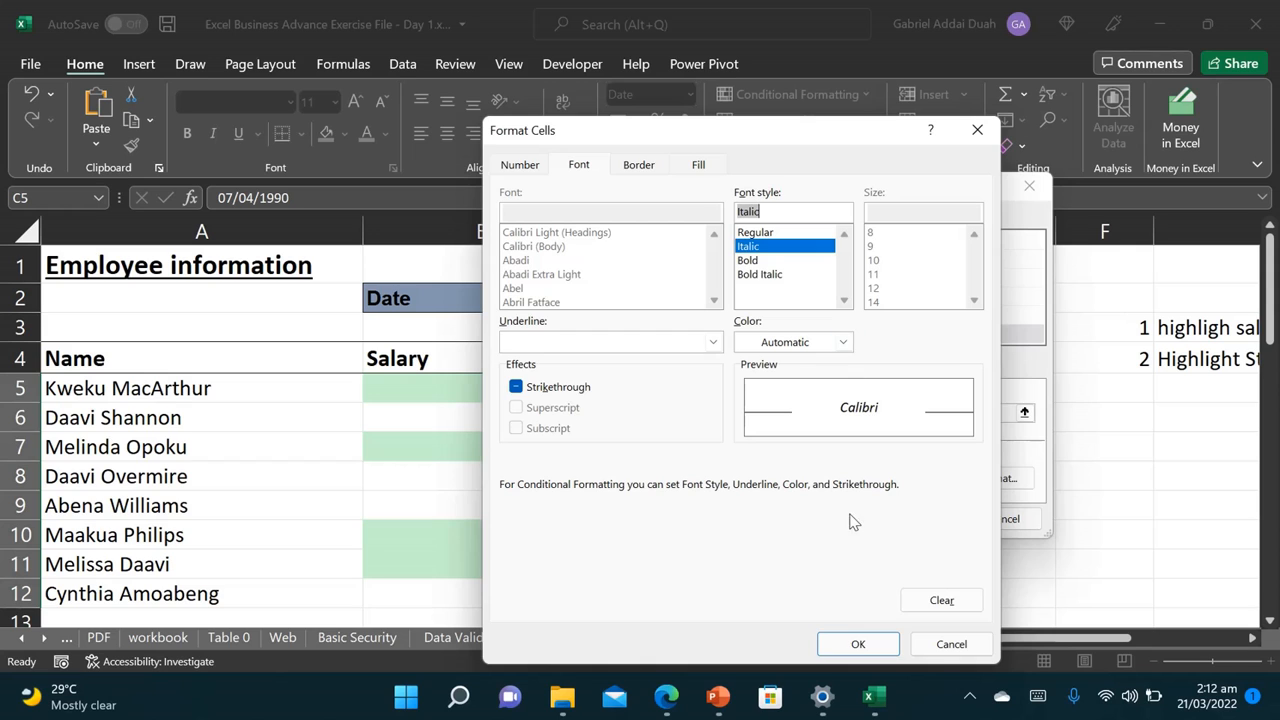
left_click(858, 643)
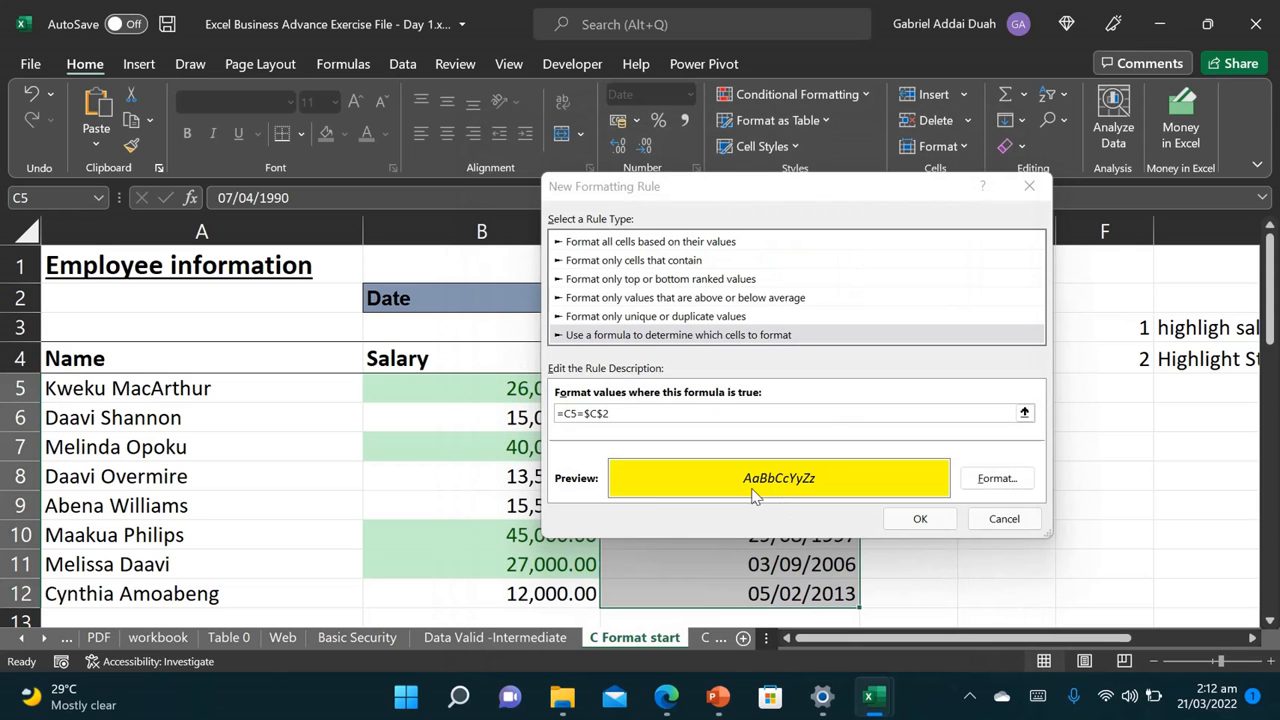
left_click(908, 520)
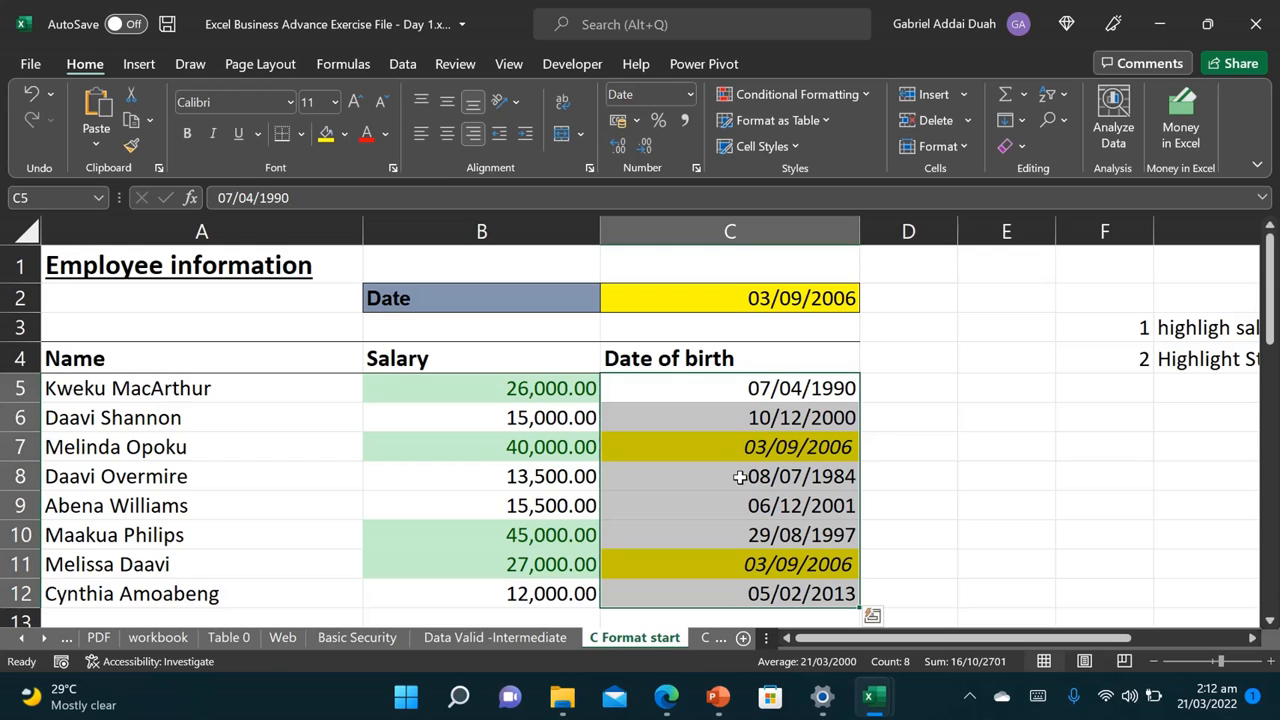
left_click(790, 94)
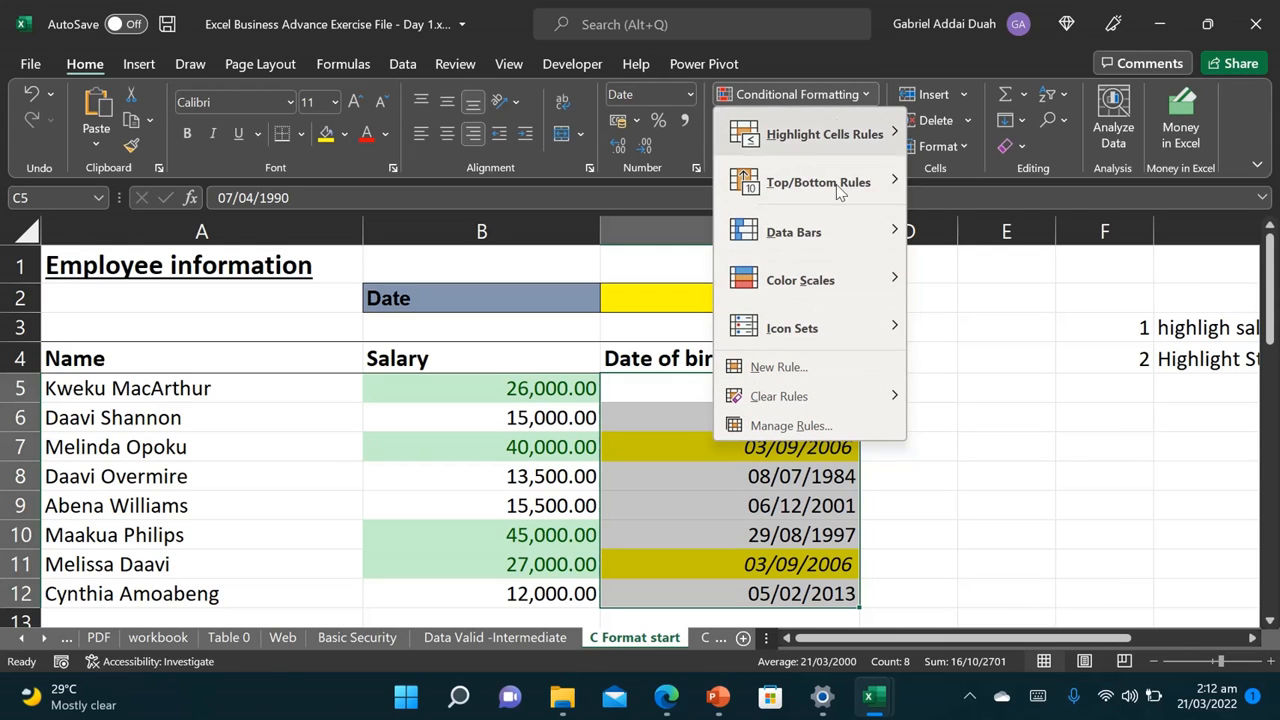
mouse_move(857, 189)
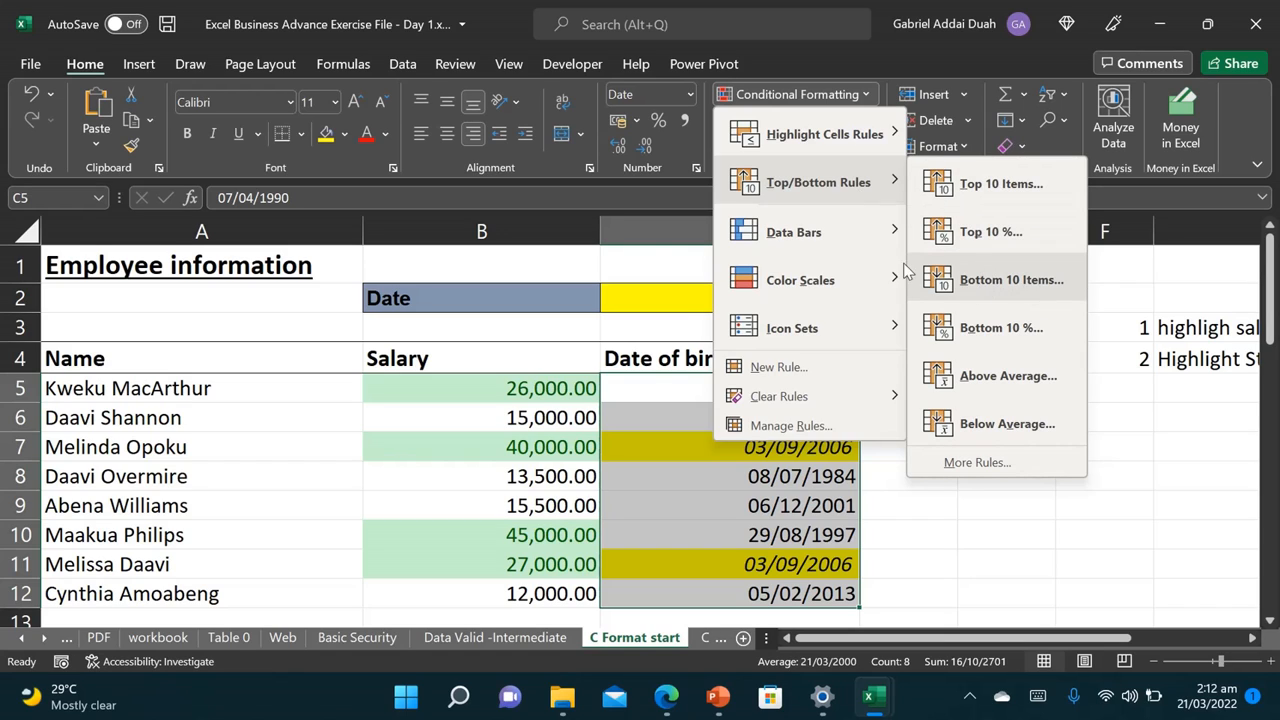
left_click(837, 248)
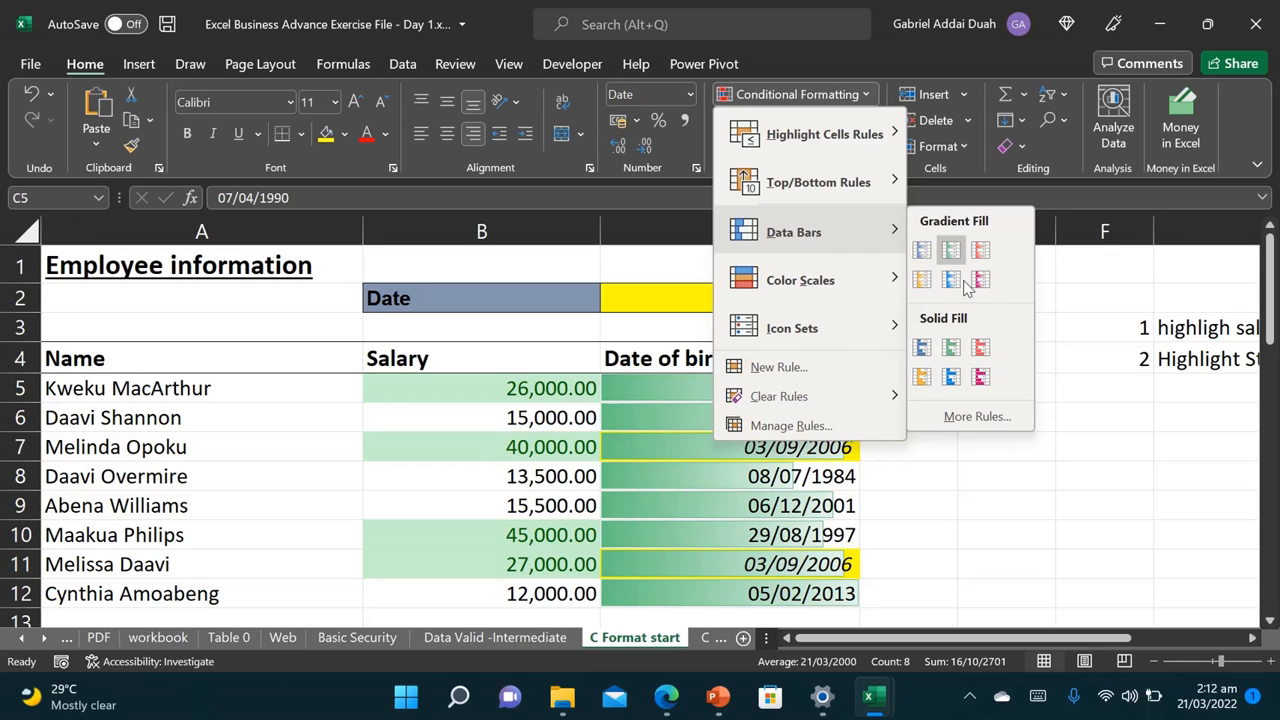
mouse_move(800, 292)
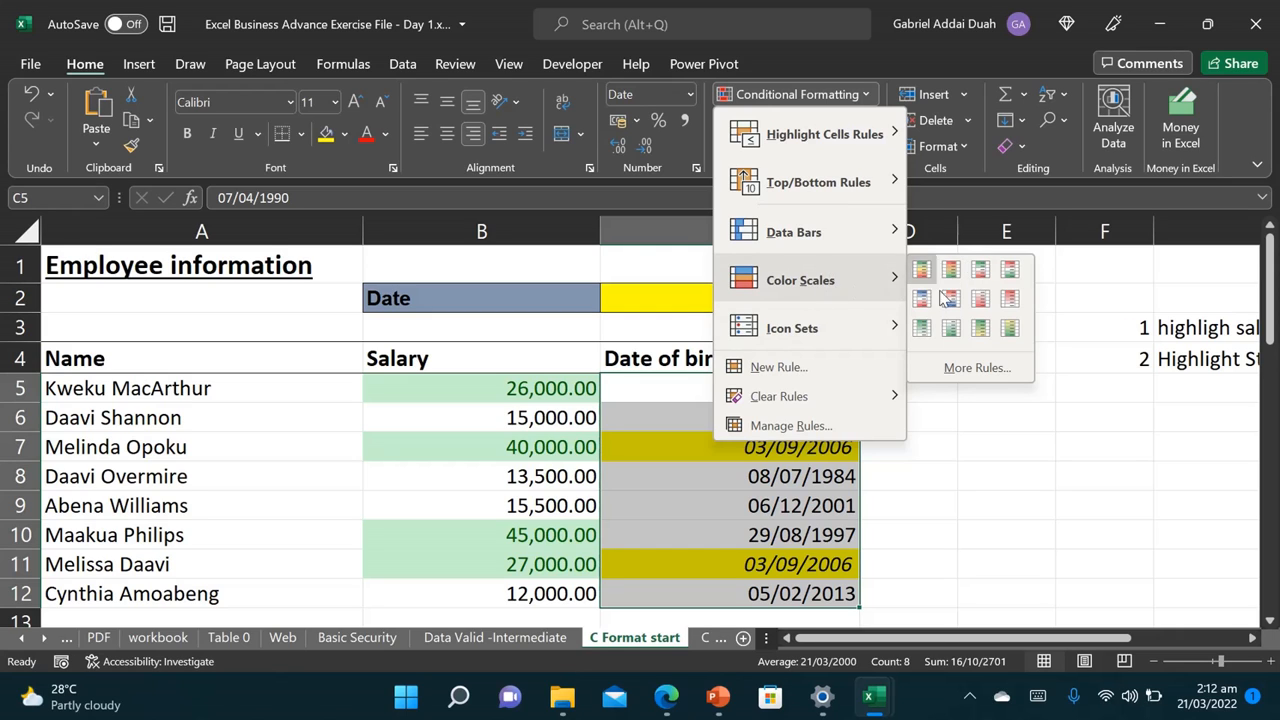
mouse_move(830, 328)
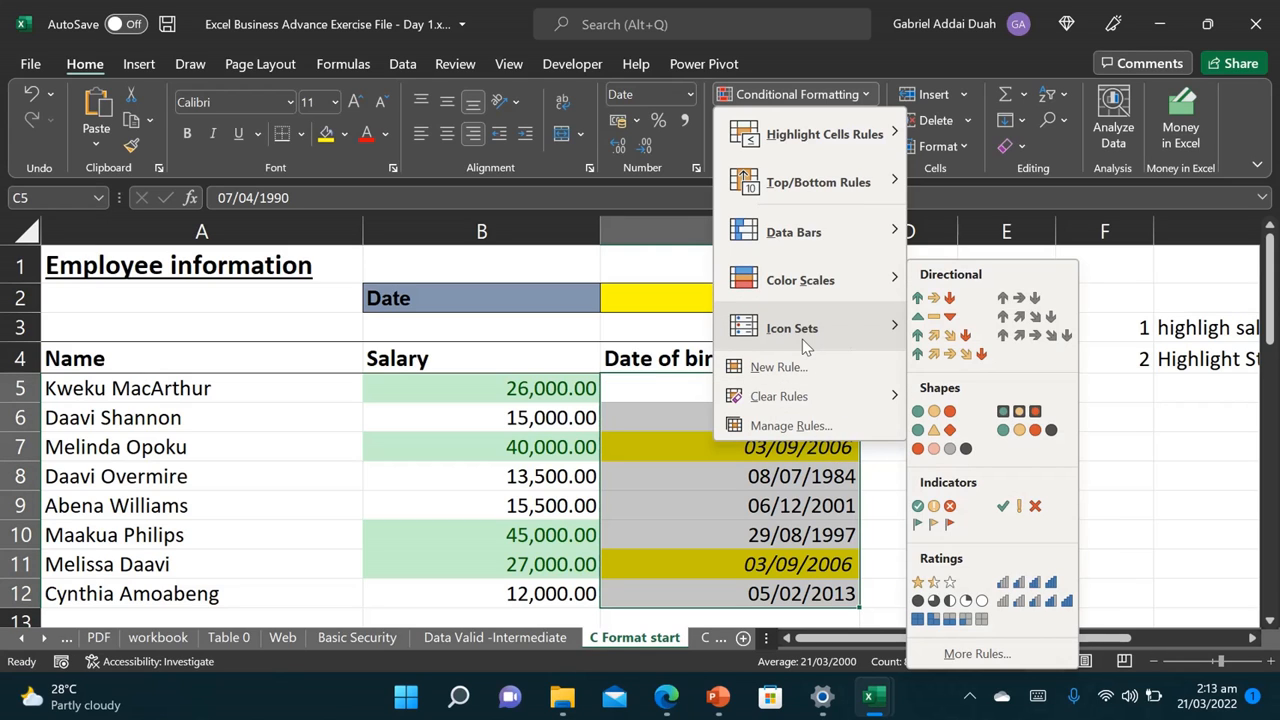
Step: Apply the 4 Ratings icon set to the salaries in B5:B12
left_click(552, 395)
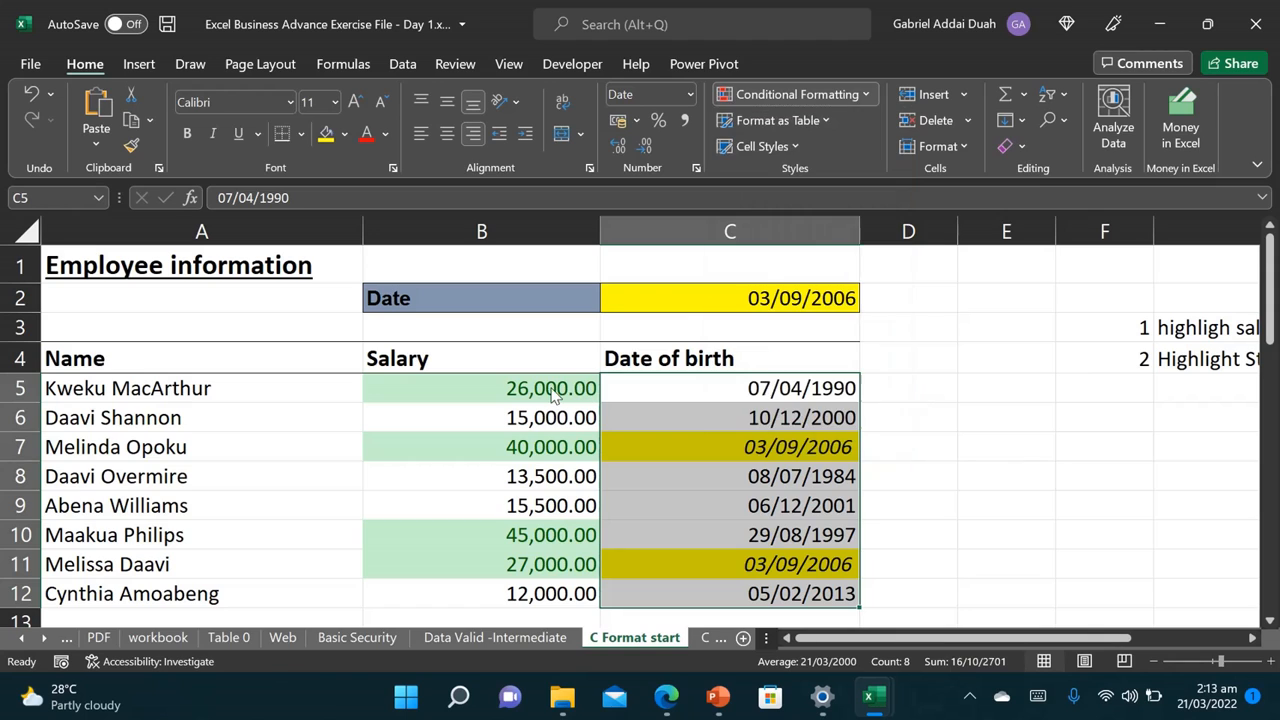
left_click_drag(552, 392, 556, 595)
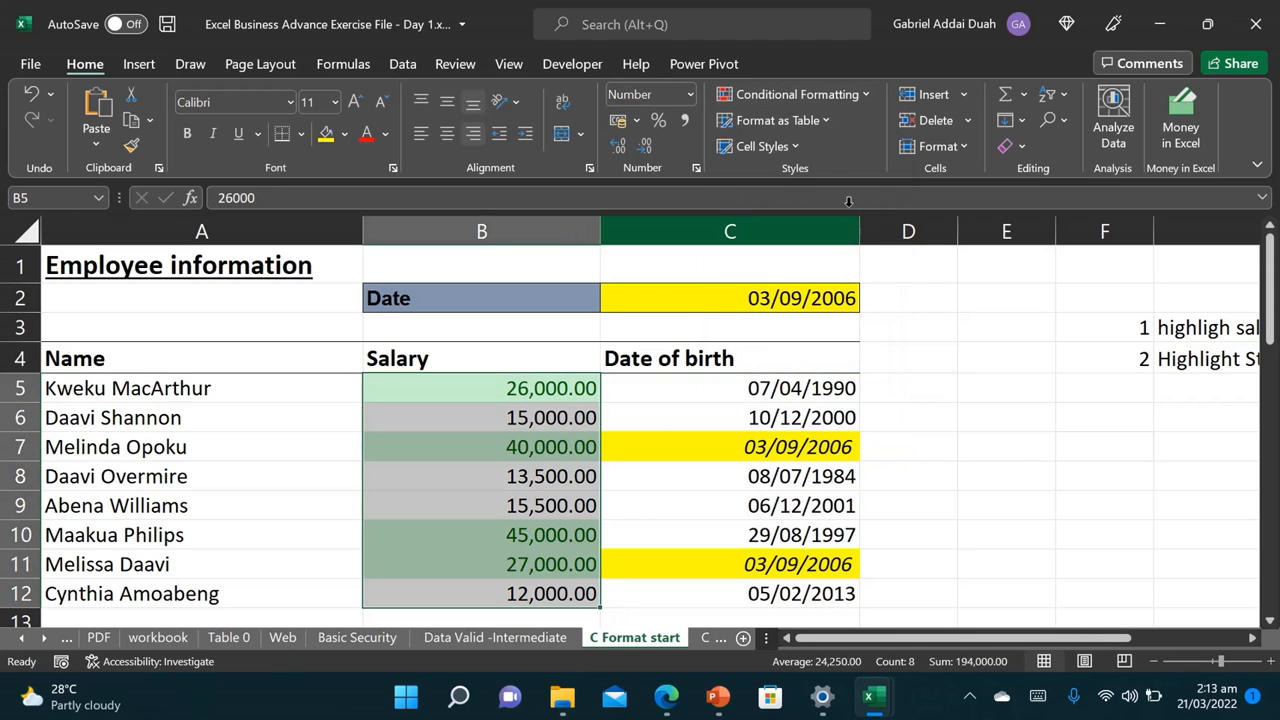
left_click(790, 94)
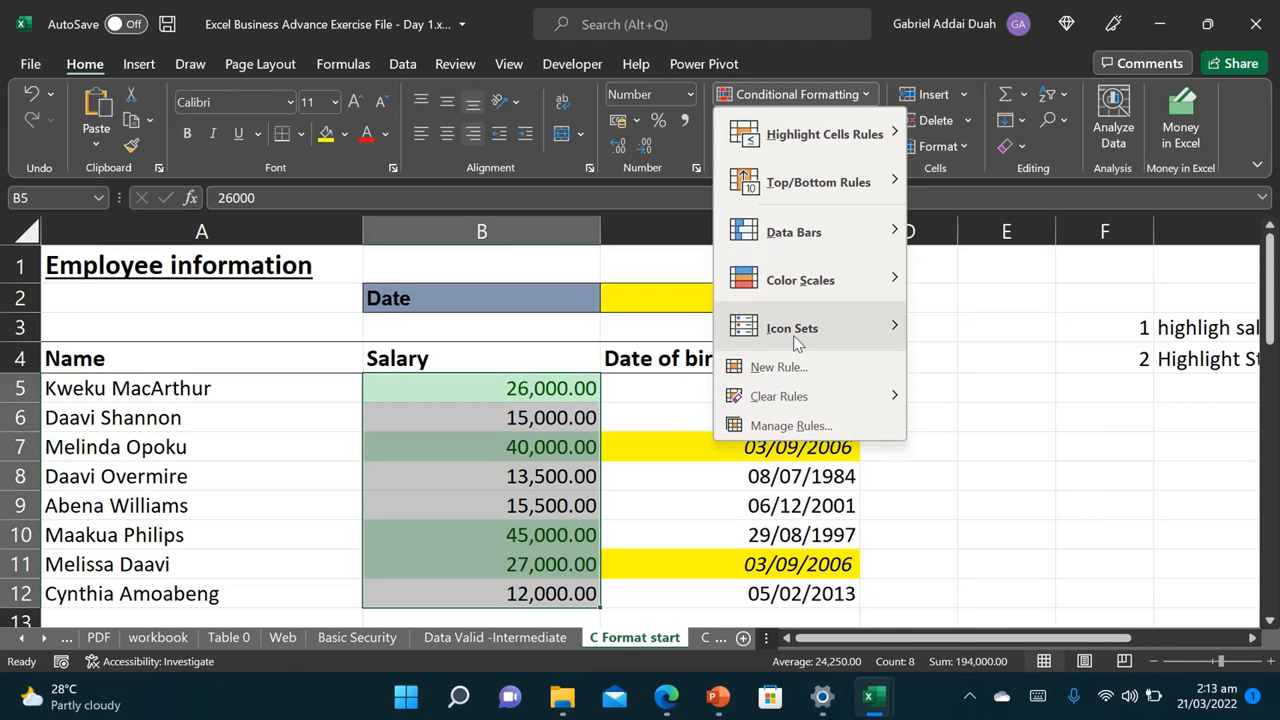
mouse_move(797, 340)
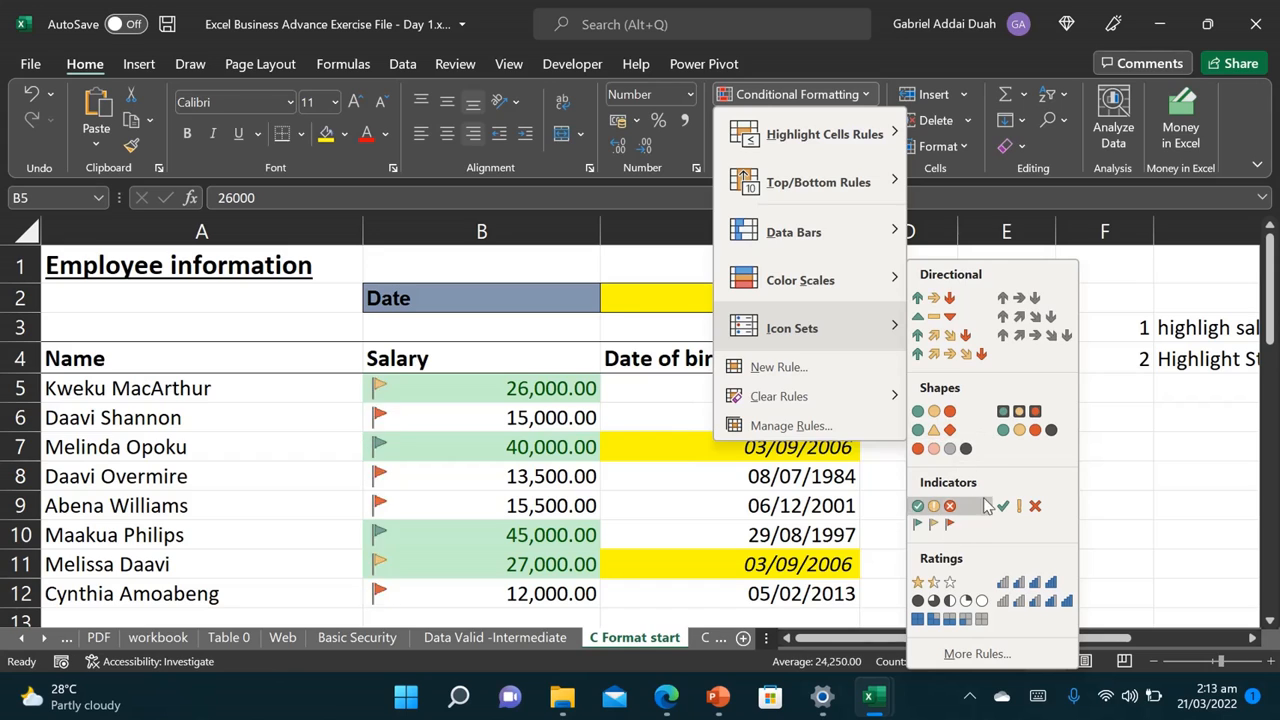
left_click(1020, 587)
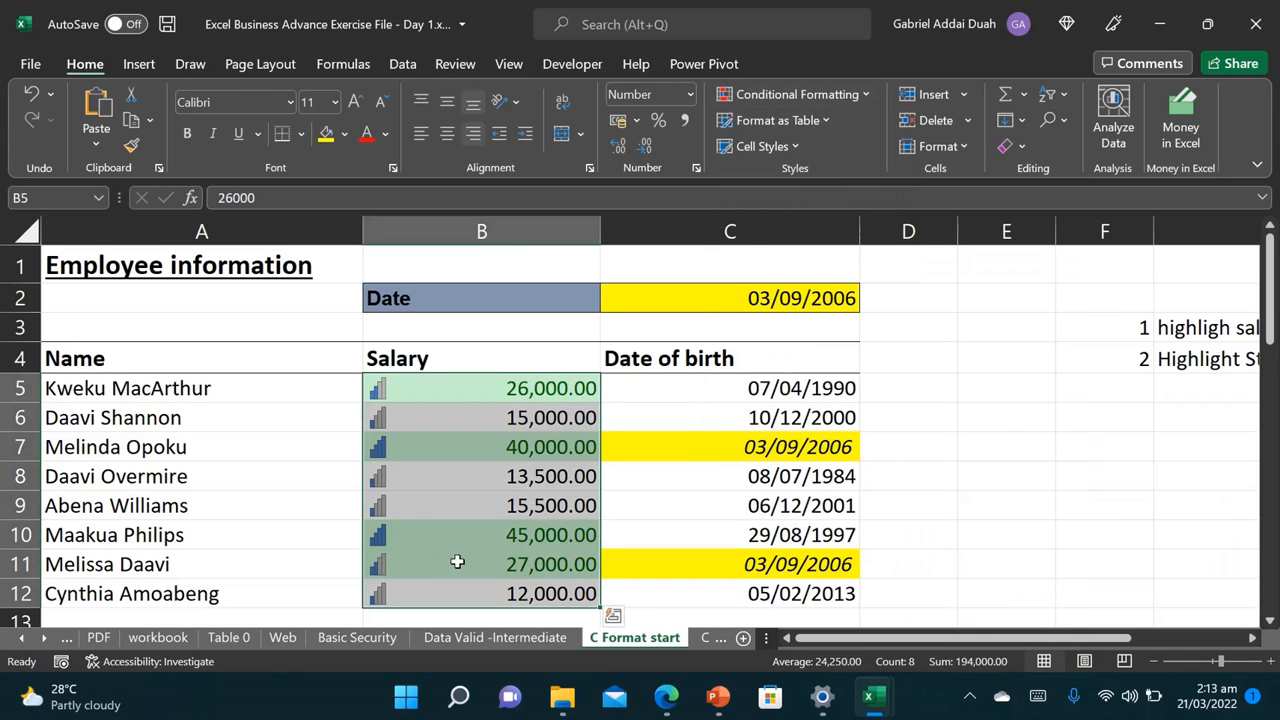
left_click(856, 96)
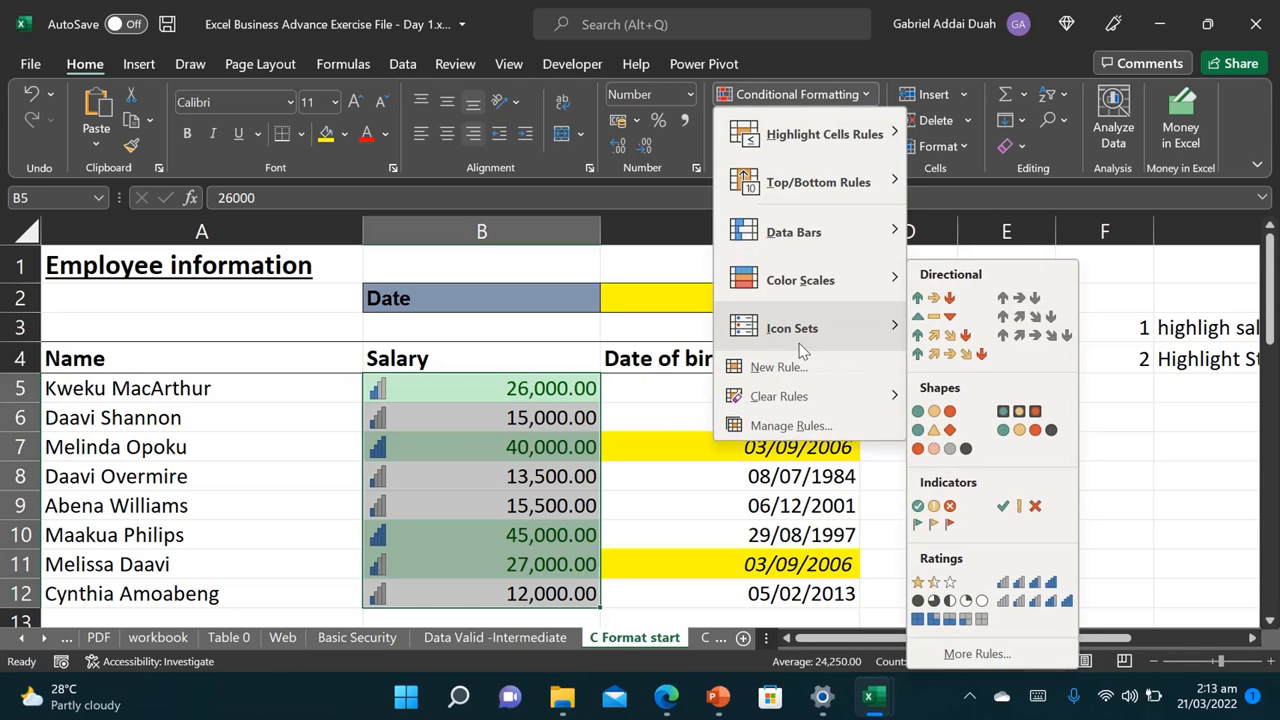
key("Escape")
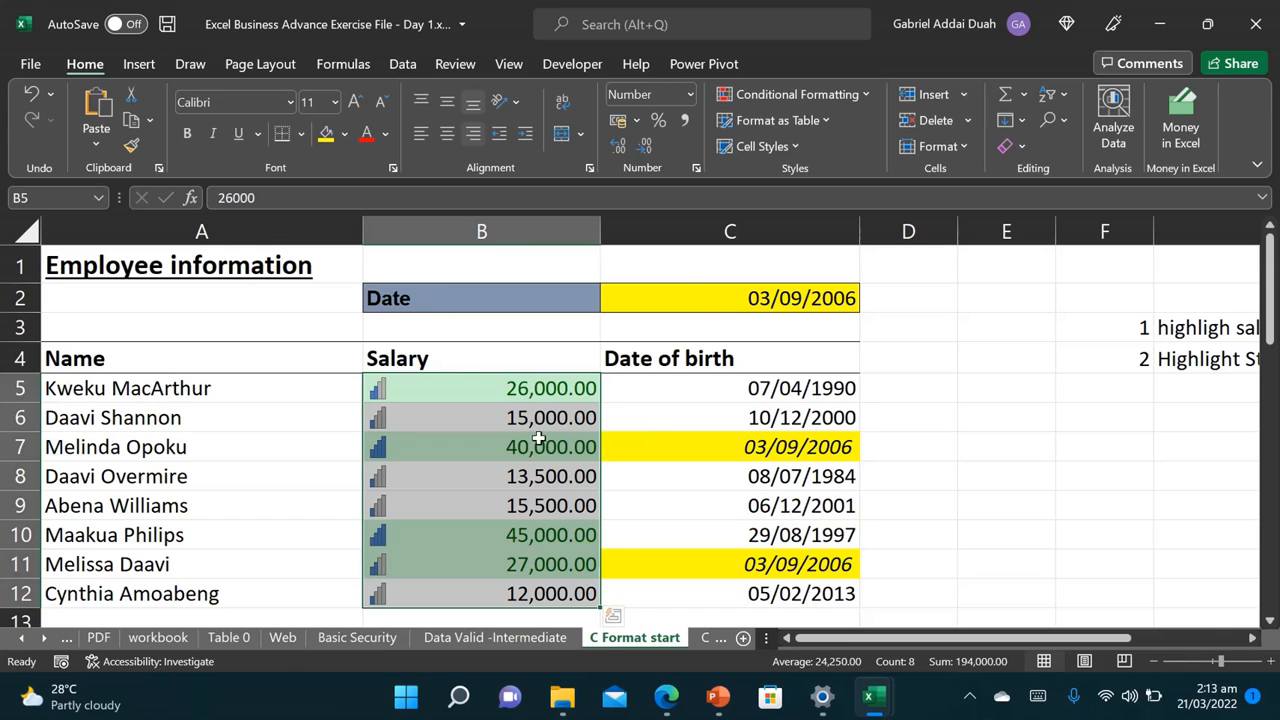
Step: Clear Rules from Entire Sheet, removing the salary icons, green fill and yellow date highlights
left_click(854, 100)
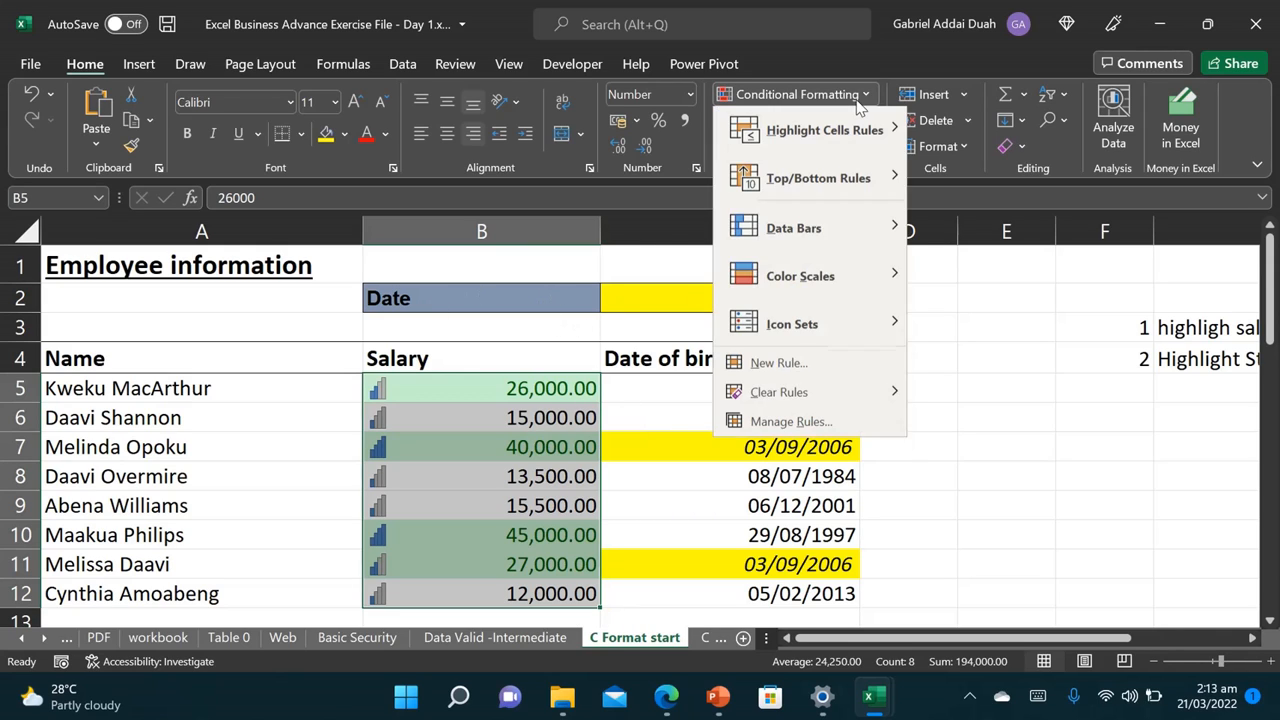
mouse_move(792, 398)
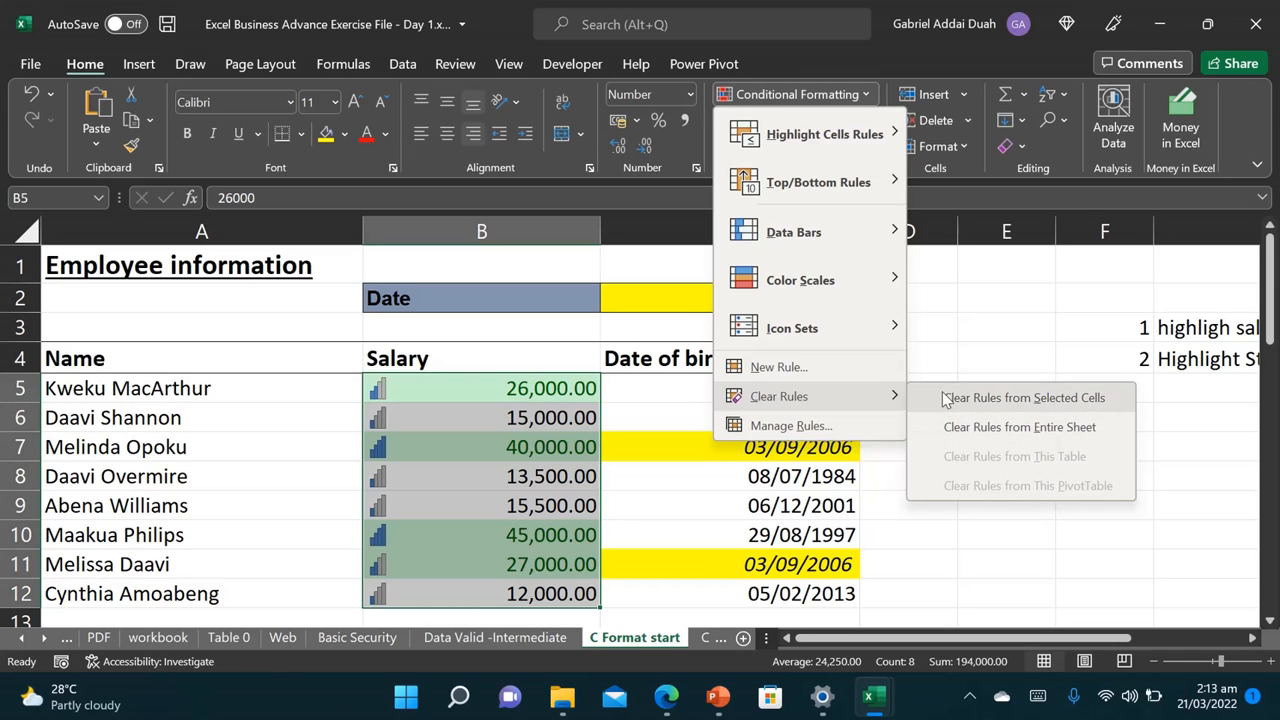
left_click(1013, 430)
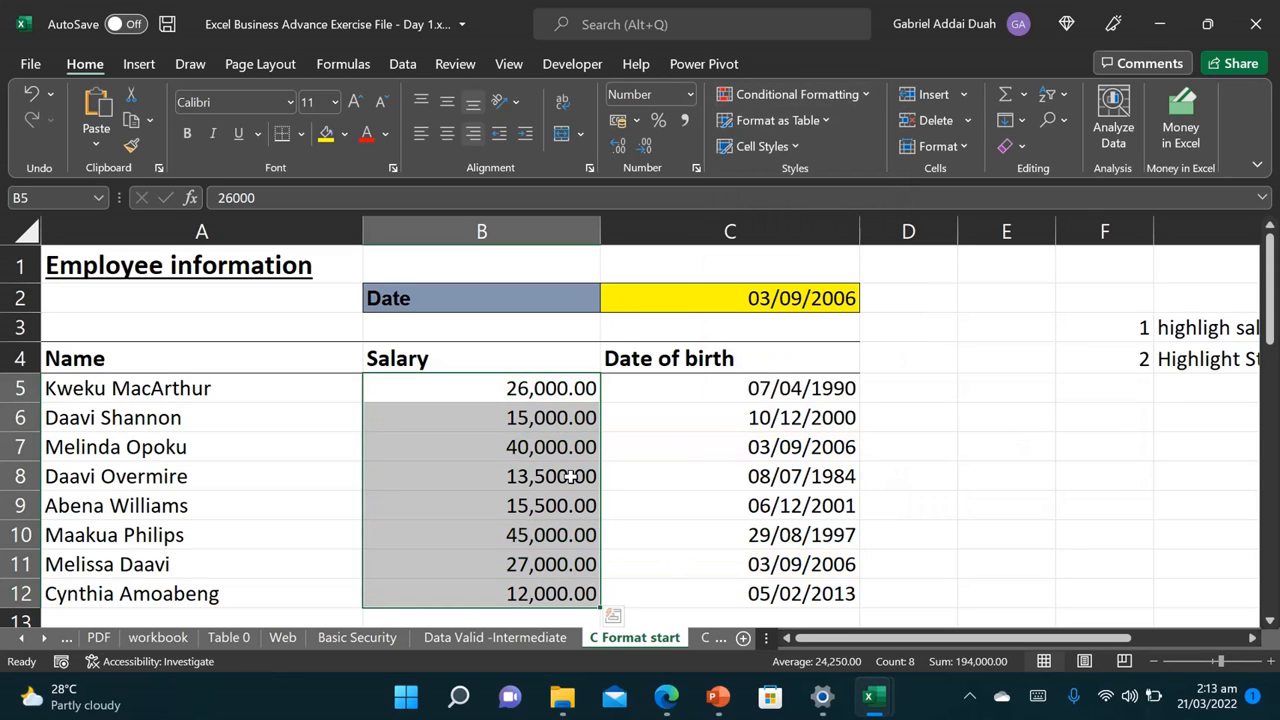
left_click(716, 637)
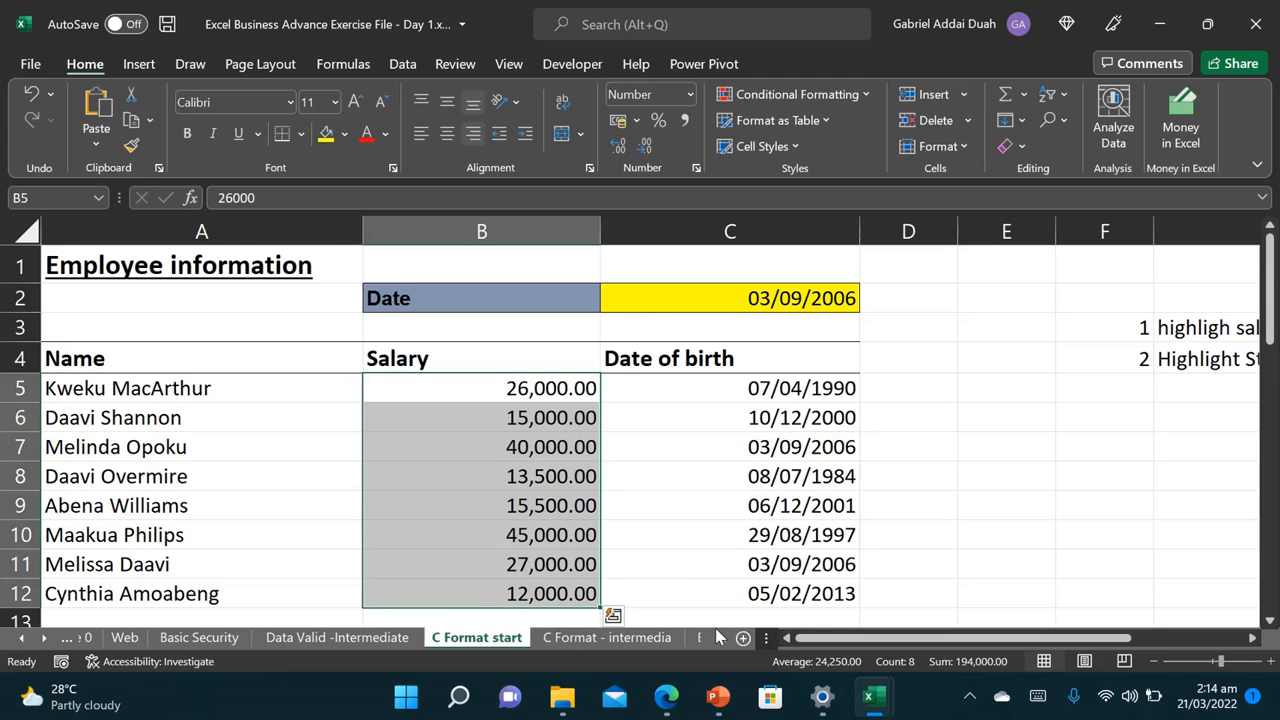
Step: Go to the C Format - intermedia sheet and select column J, the Country column
left_click(586, 640)
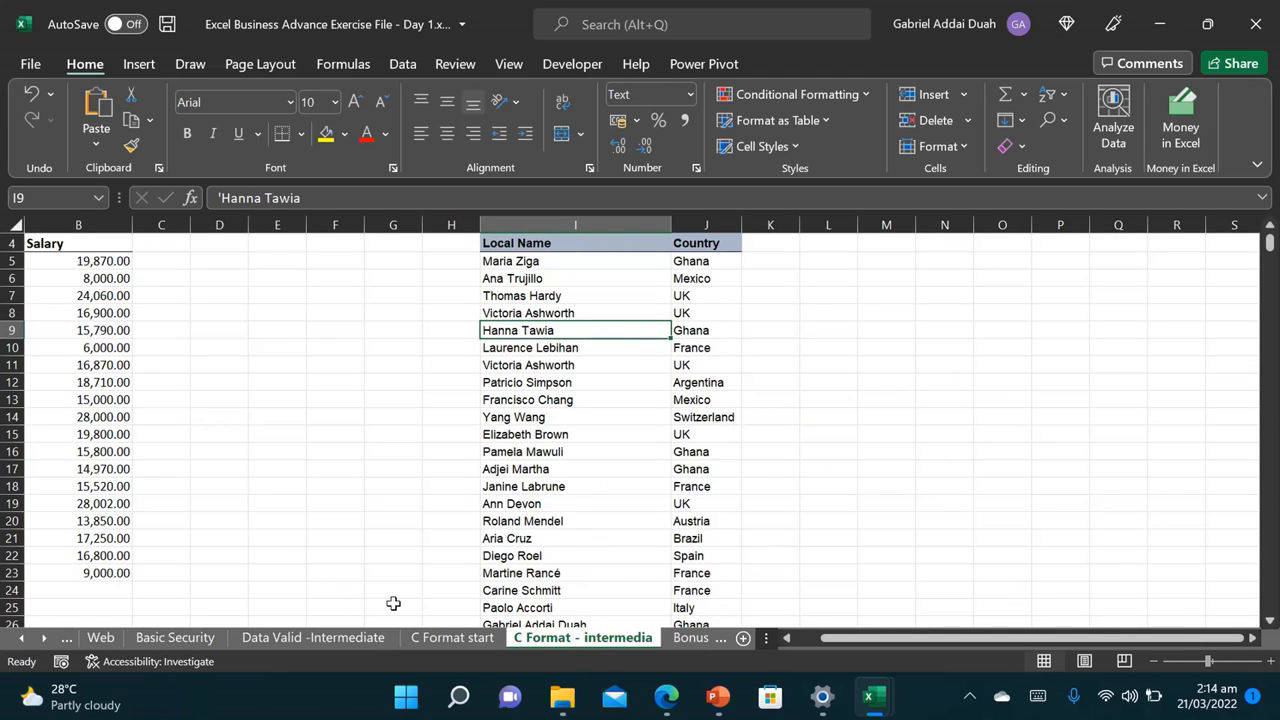
scroll(393, 603, "left", 3)
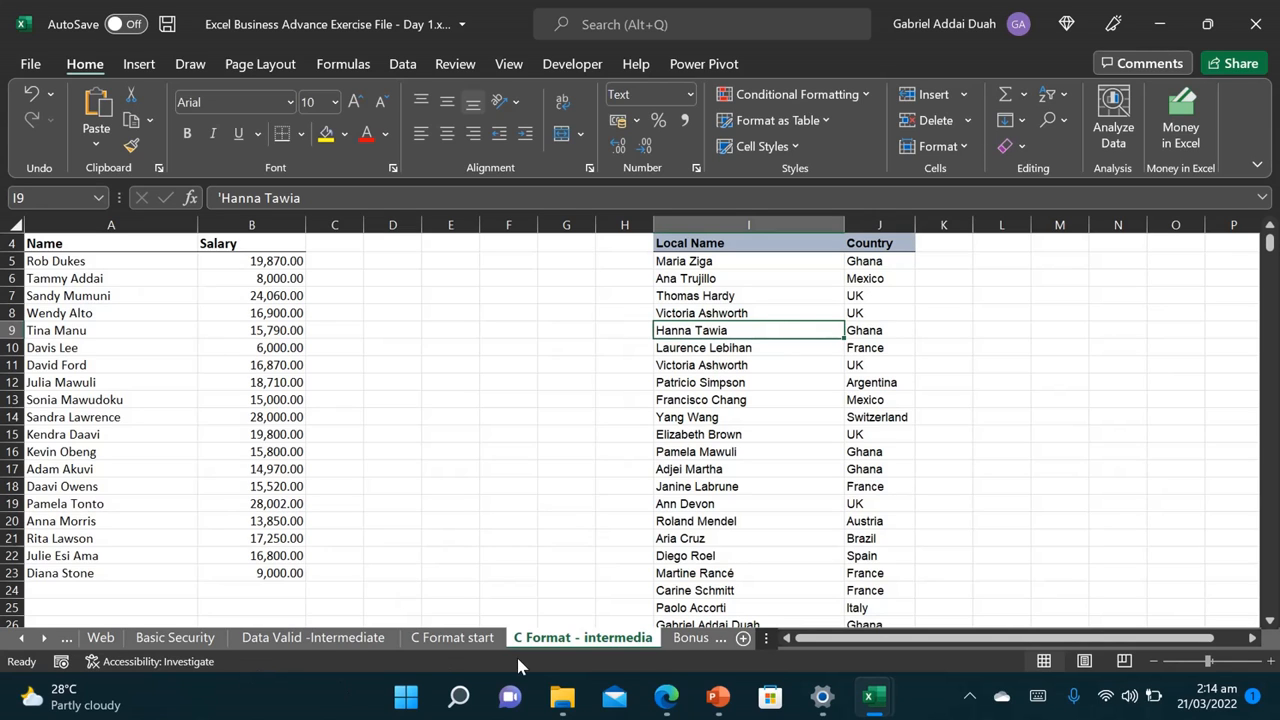
left_click(684, 640)
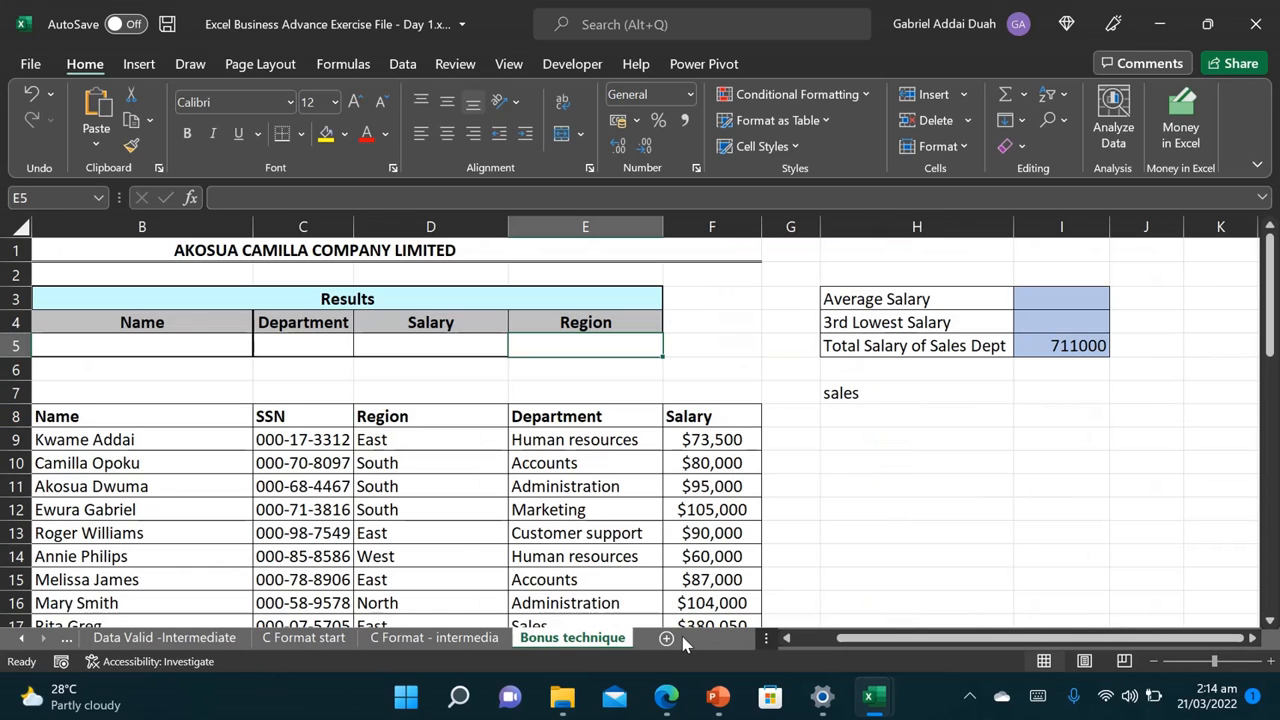
left_click(447, 641)
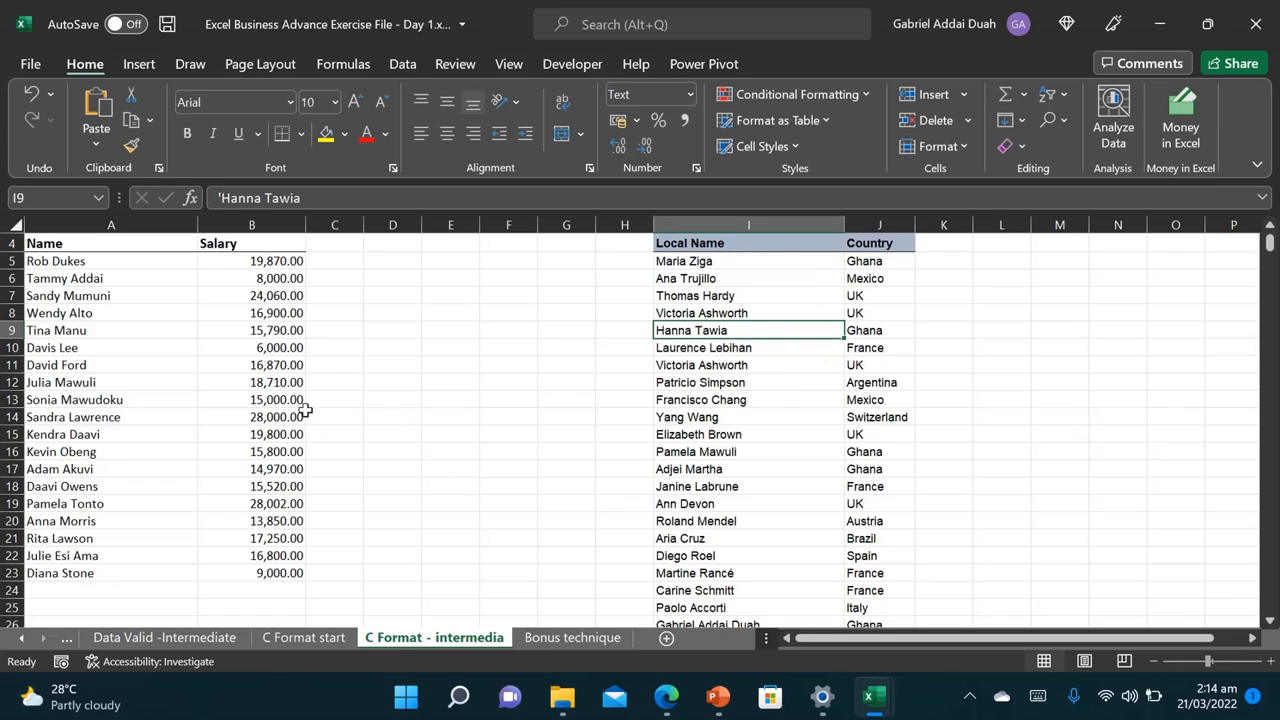
left_click(873, 226)
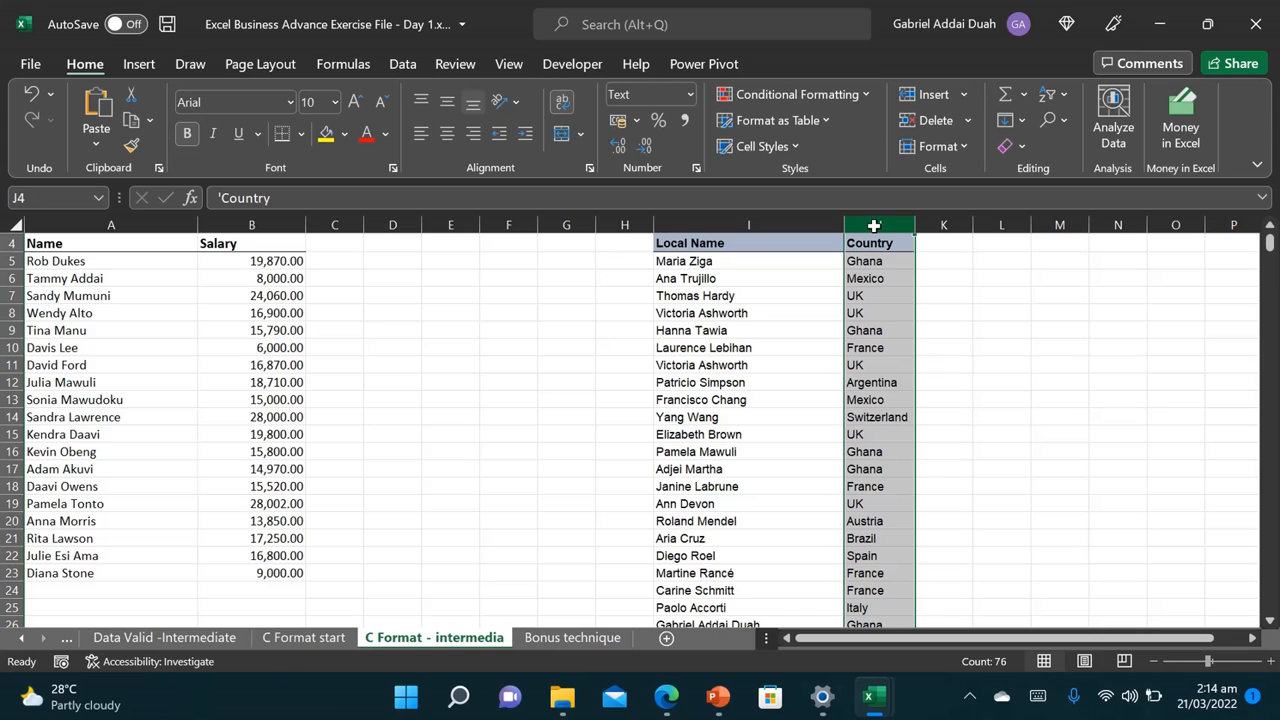
Step: Add a Text that Contains 'Ghana' rule with light red fill and dark red text
left_click(857, 96)
mouse_move(850, 135)
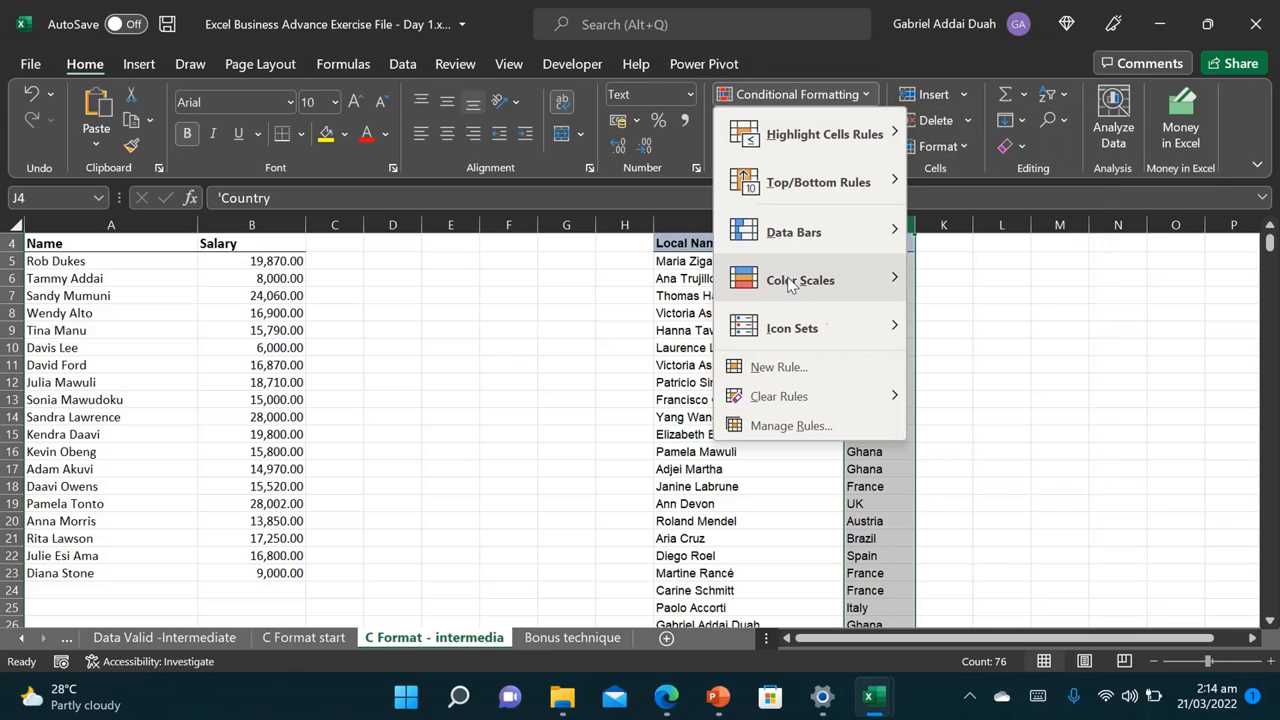
mouse_move(790, 134)
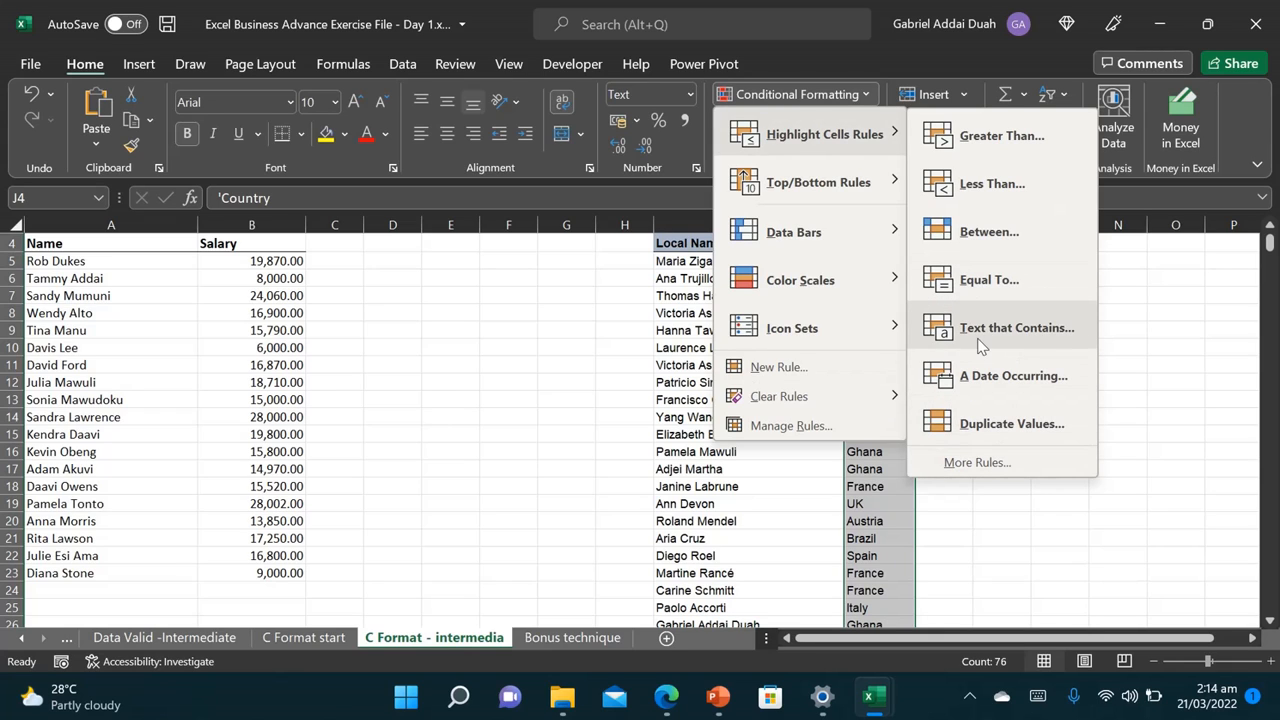
left_click(1010, 328)
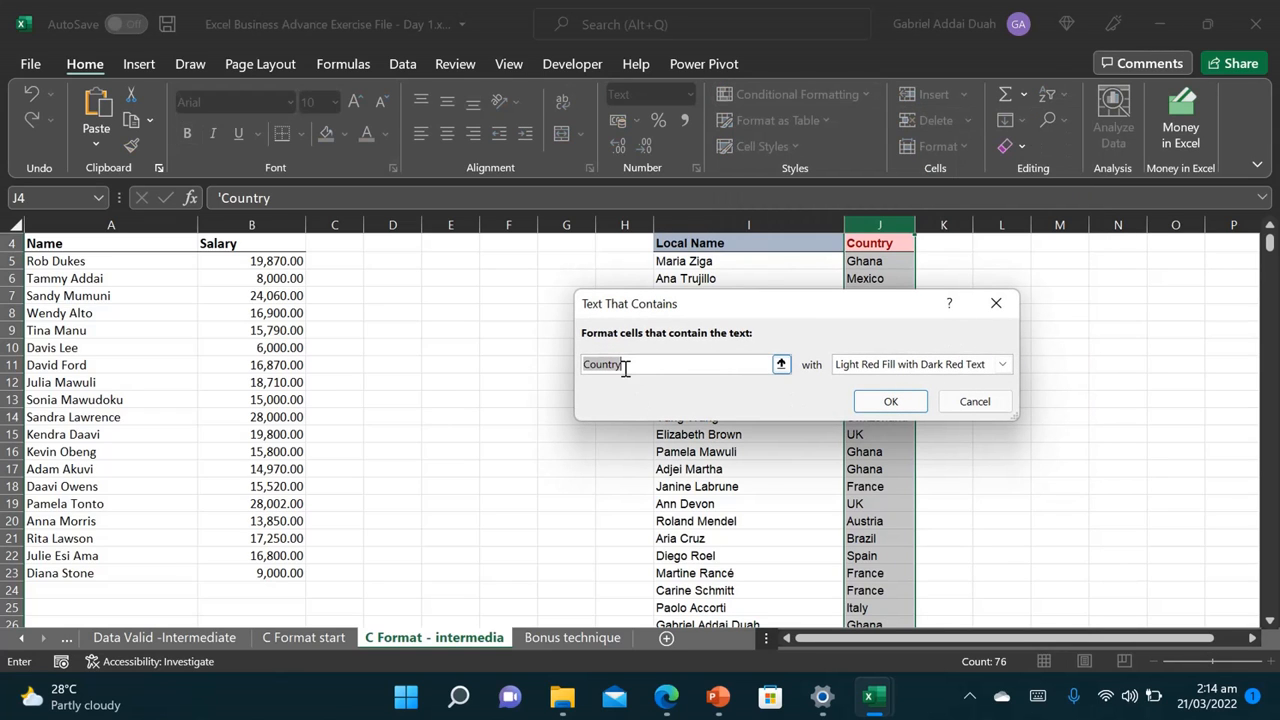
type("Ghana")
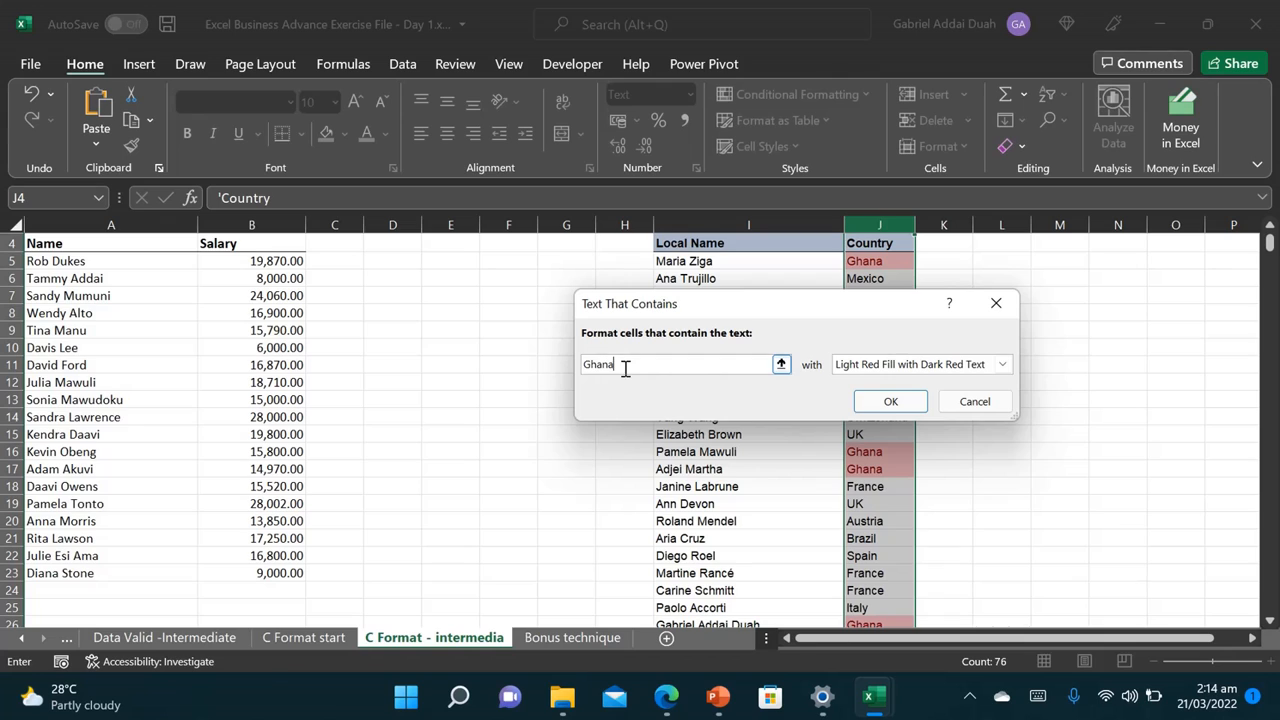
left_click(882, 405)
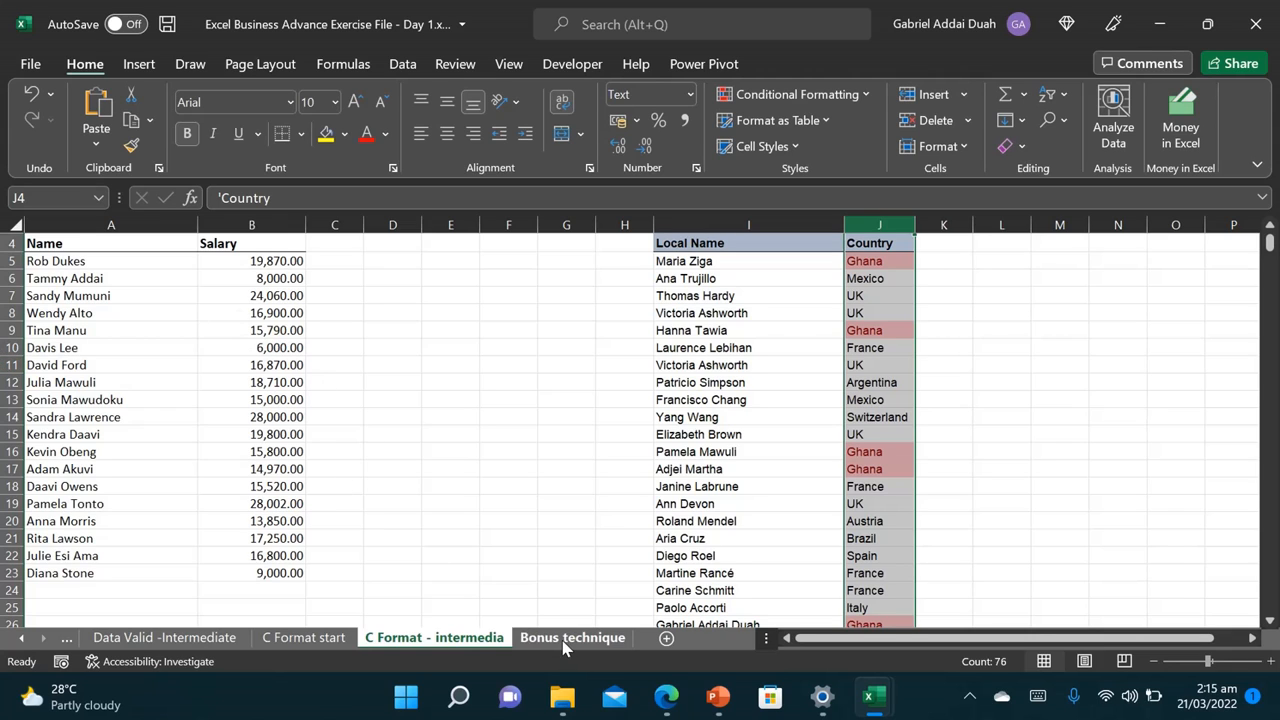
Step: Switch to the Bonus technique sheet and clear the 711000 Sales Dept total from I5
left_click(563, 638)
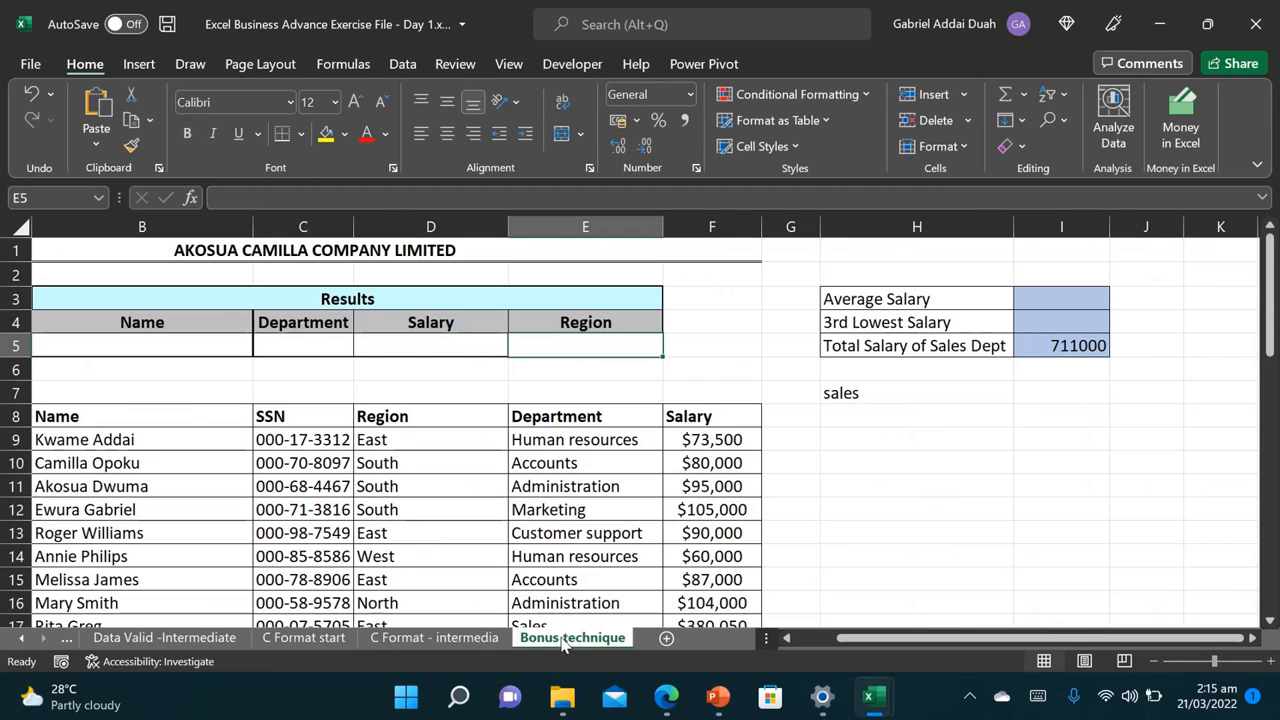
left_click(1060, 345)
key("Delete")
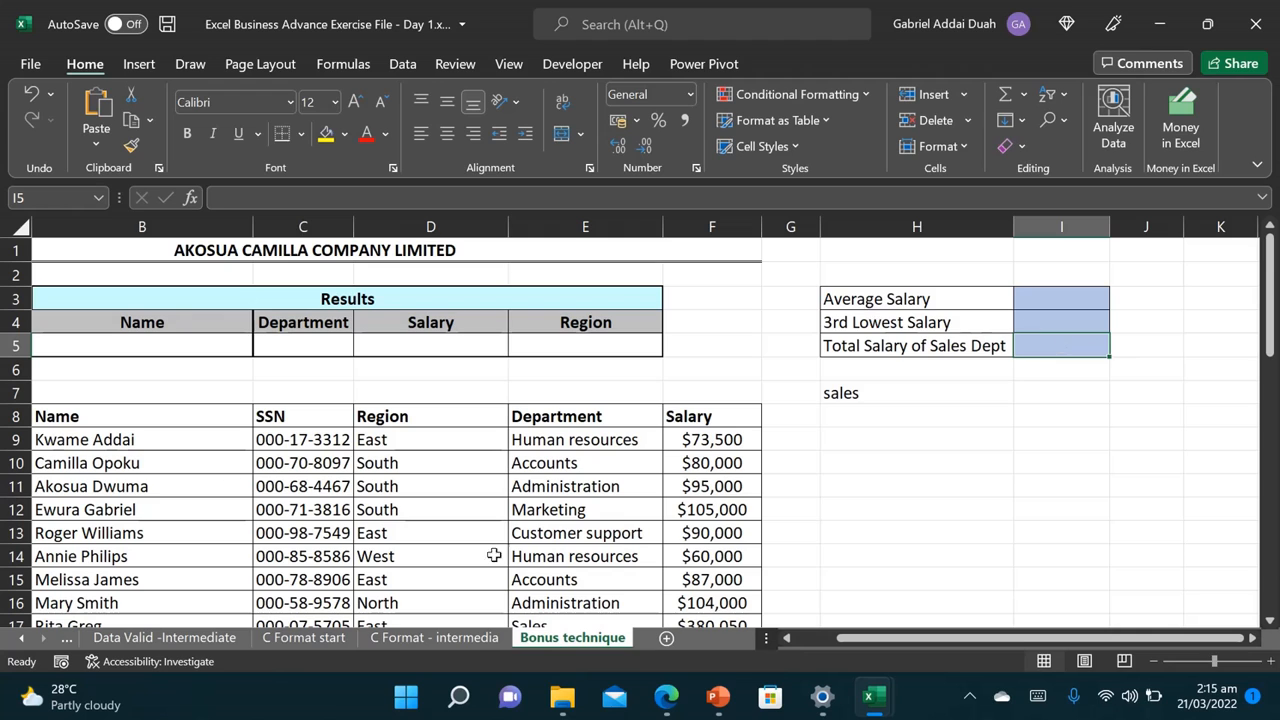
Step: Make column G narrower
left_click_drag(868, 638, 815, 637)
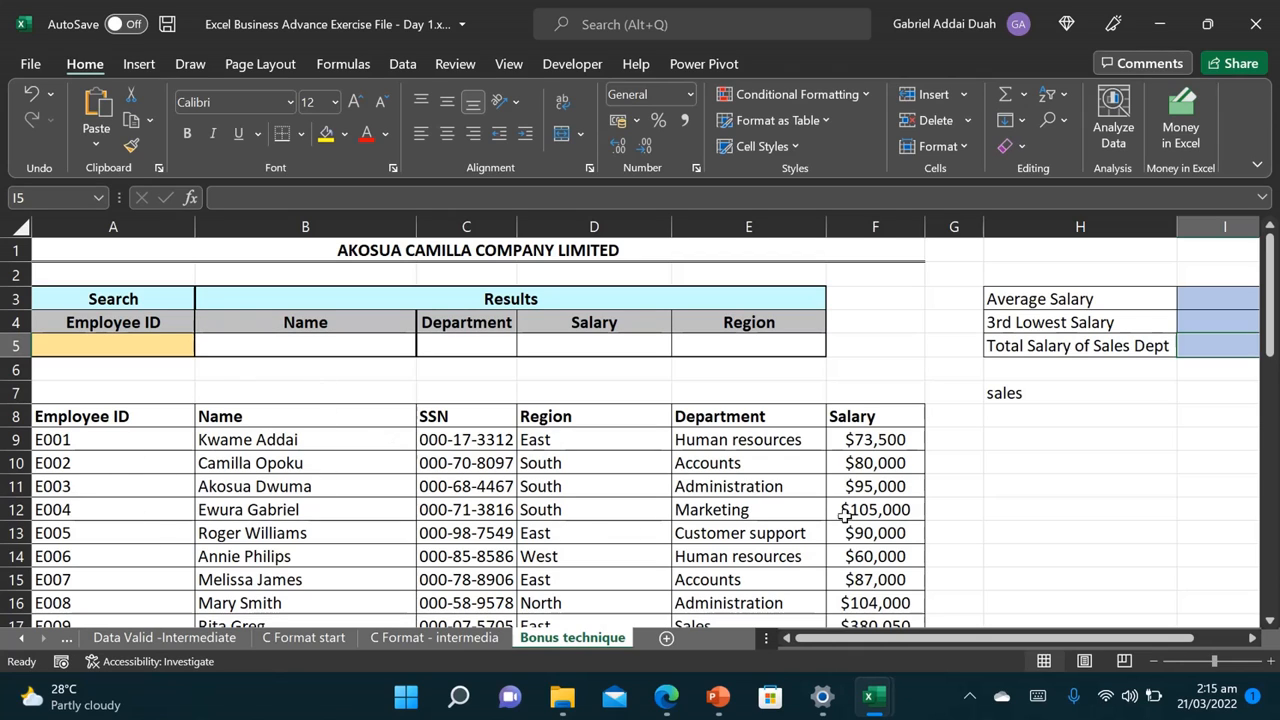
left_click_drag(983, 224, 958, 222)
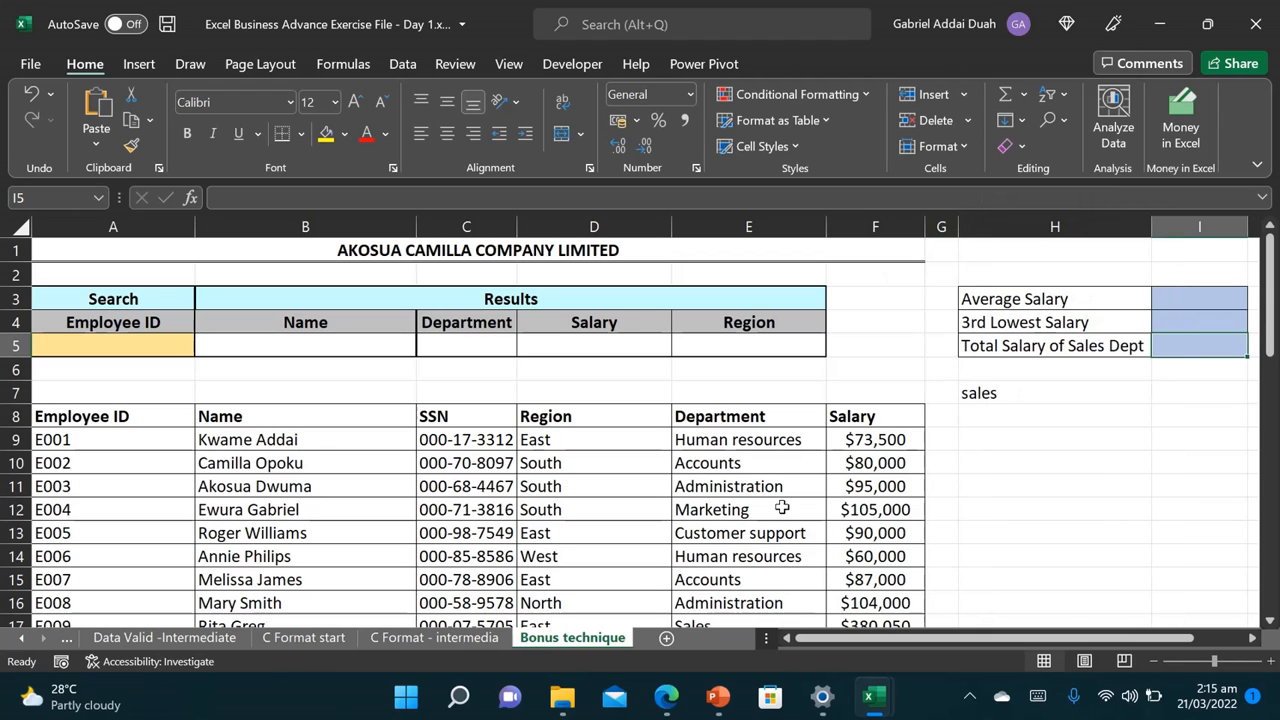
left_click_drag(958, 633, 1002, 633)
Step: Enter =AVERAGE(F9:F48) in I3 so the average salary shows $110,009
key("Return")
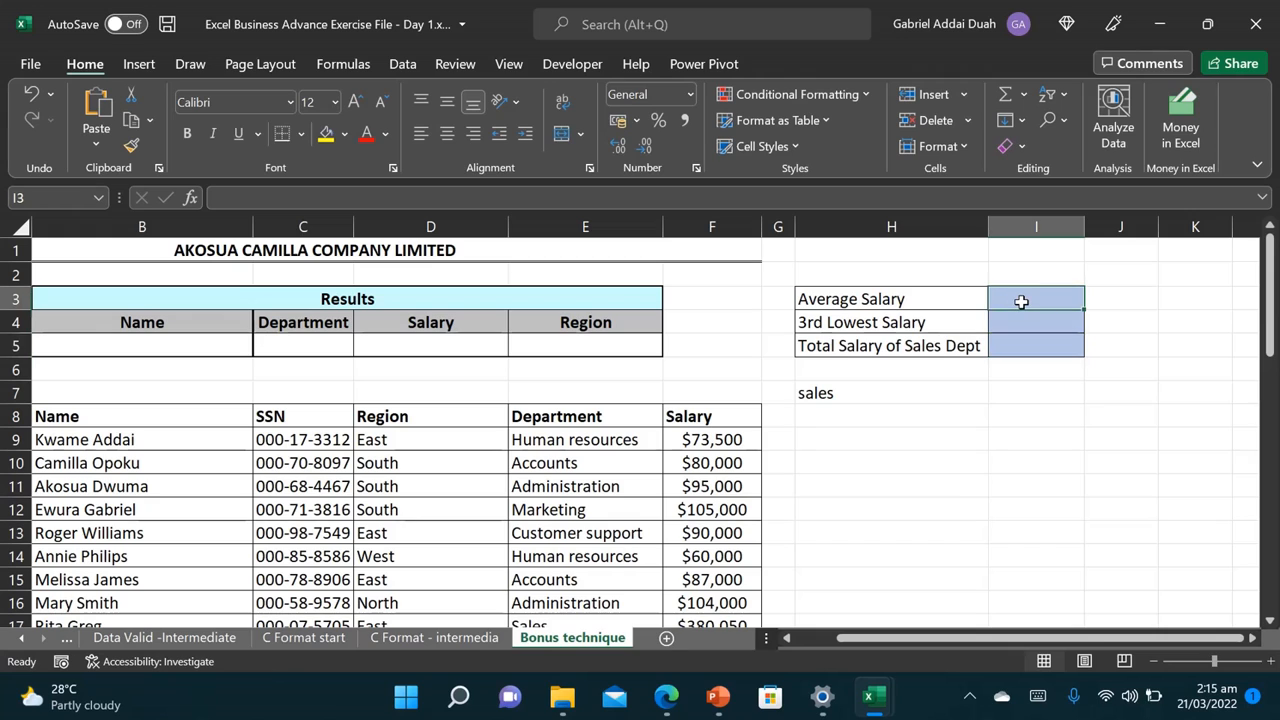
type("=av")
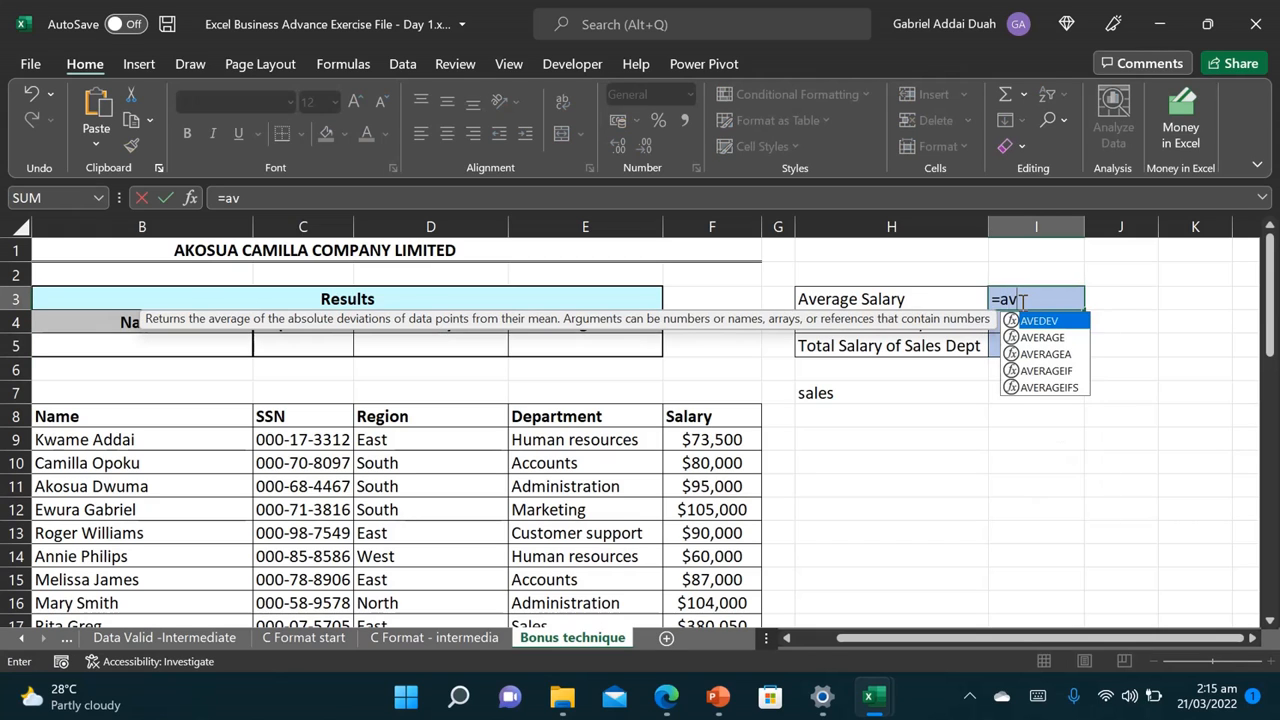
key("Tab")
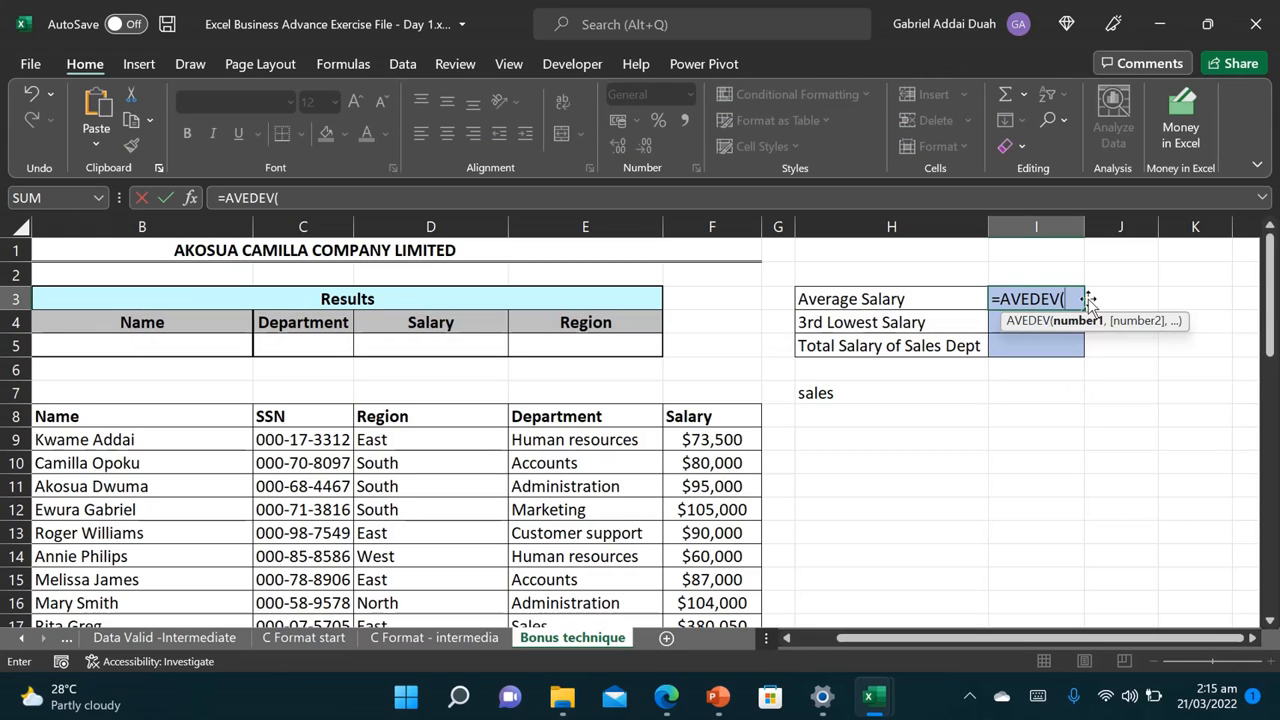
key("BackSpace")
key("BackSpace")
key("BackSpace")
key("BackSpace")
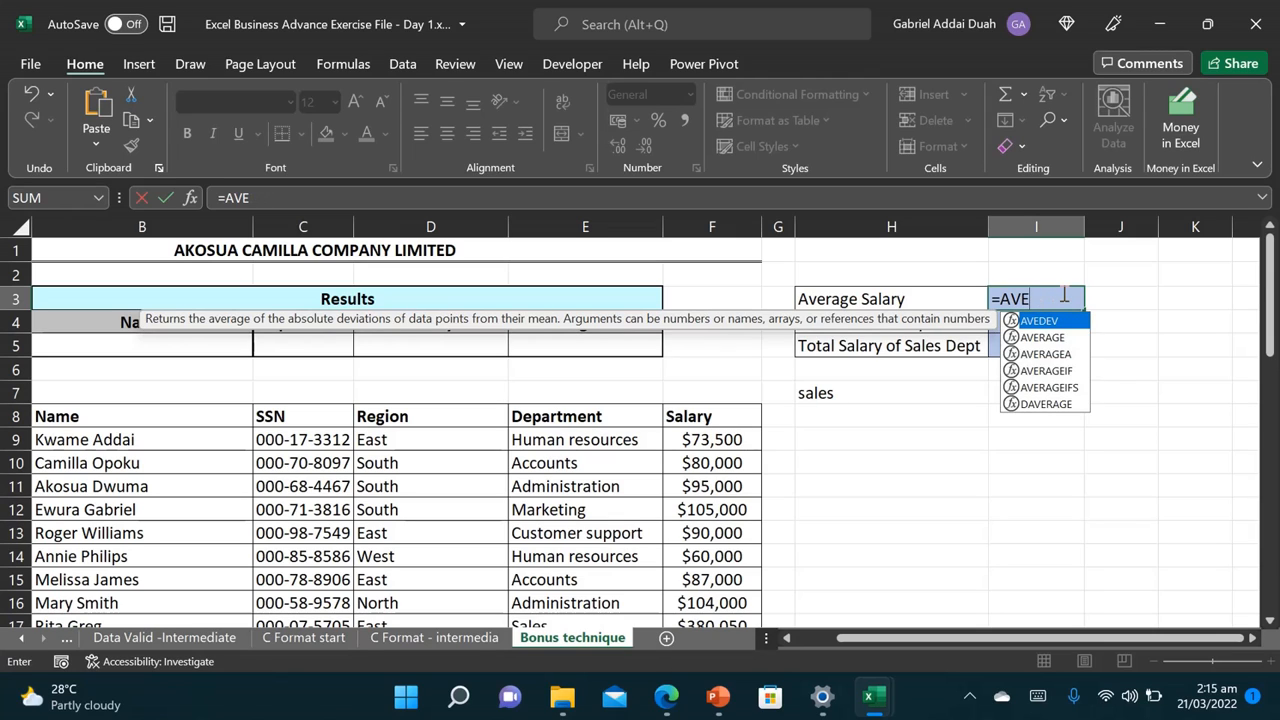
type("rage")
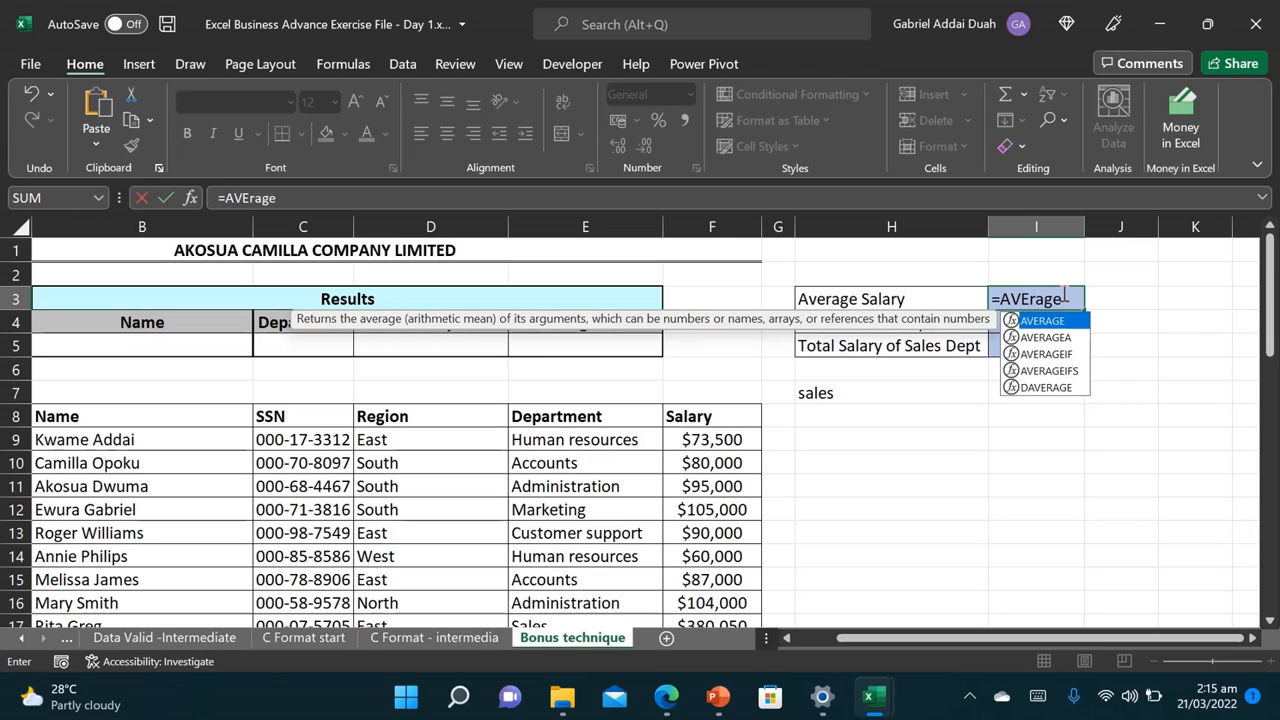
key("Tab")
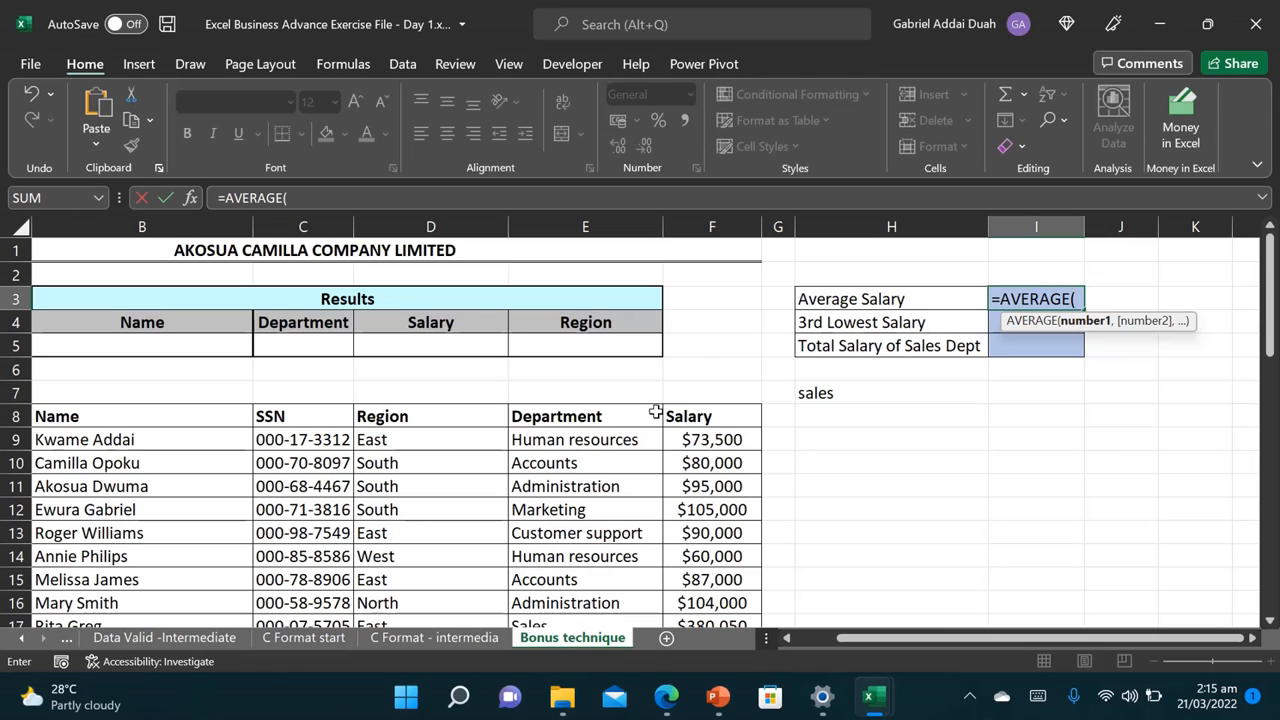
left_click(710, 438)
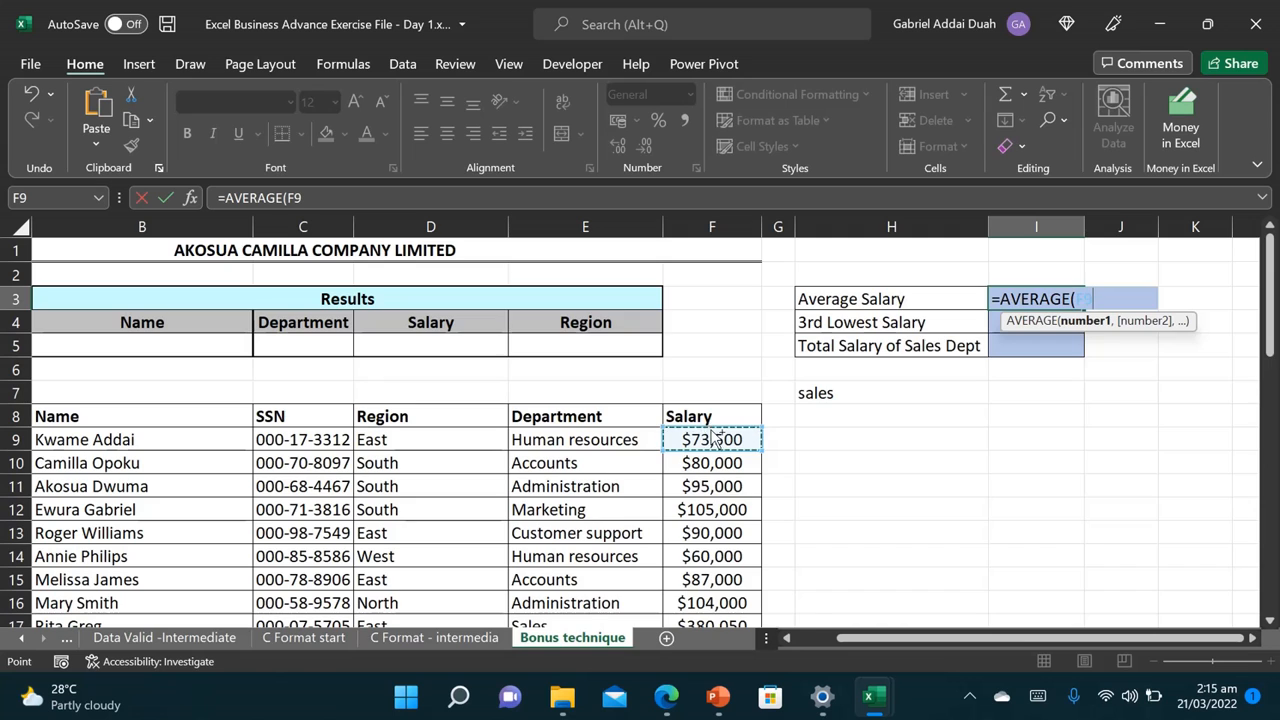
key("ctrl+shift+Down")
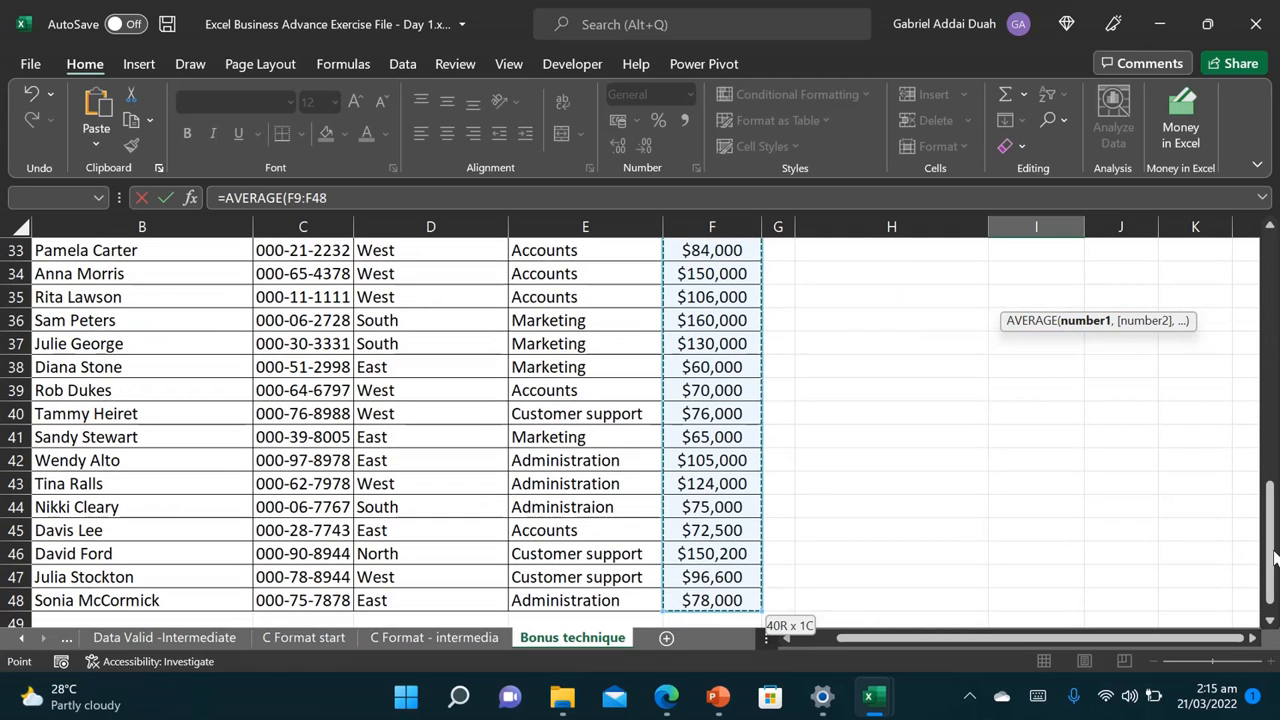
left_click_drag(1268, 540, 1268, 272)
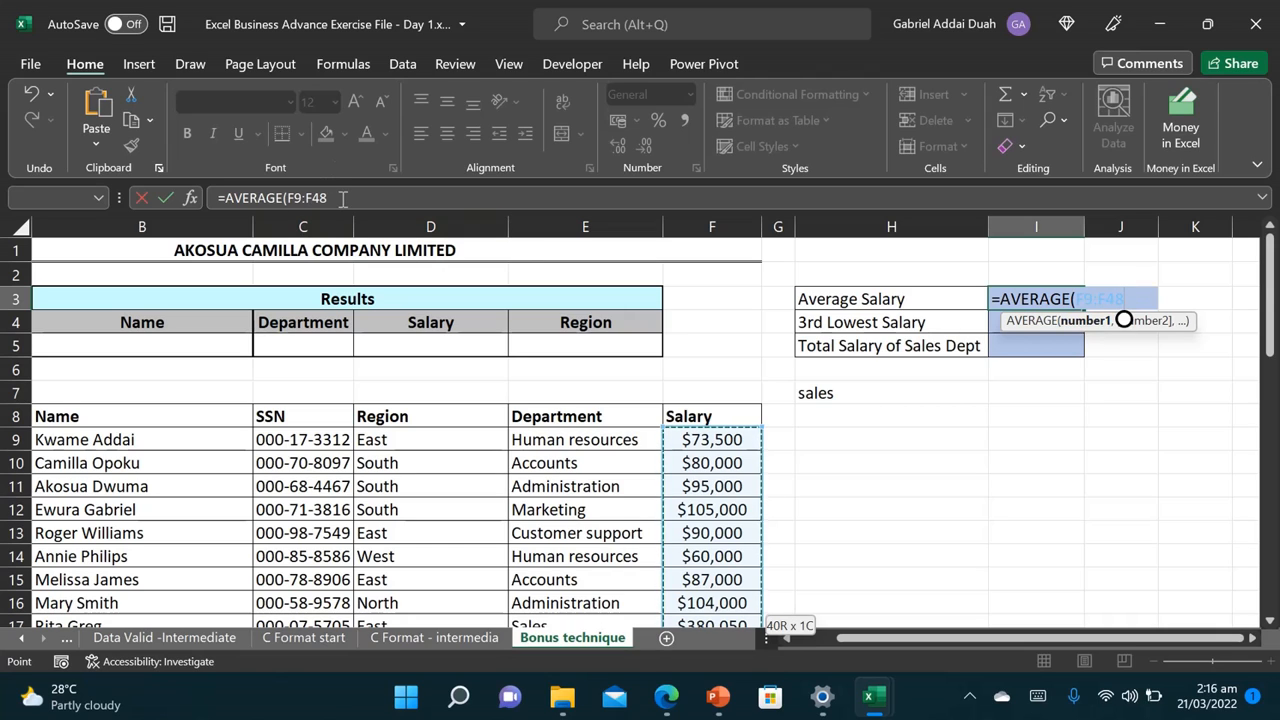
type(")")
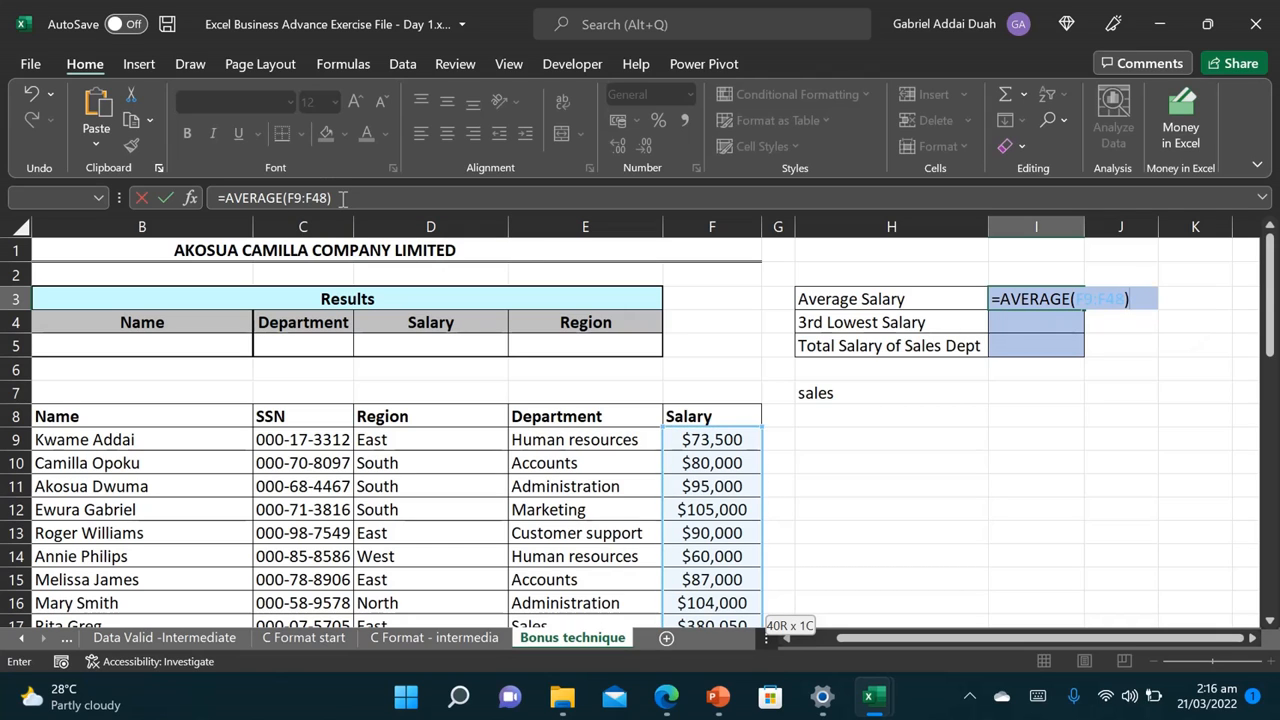
key("Return")
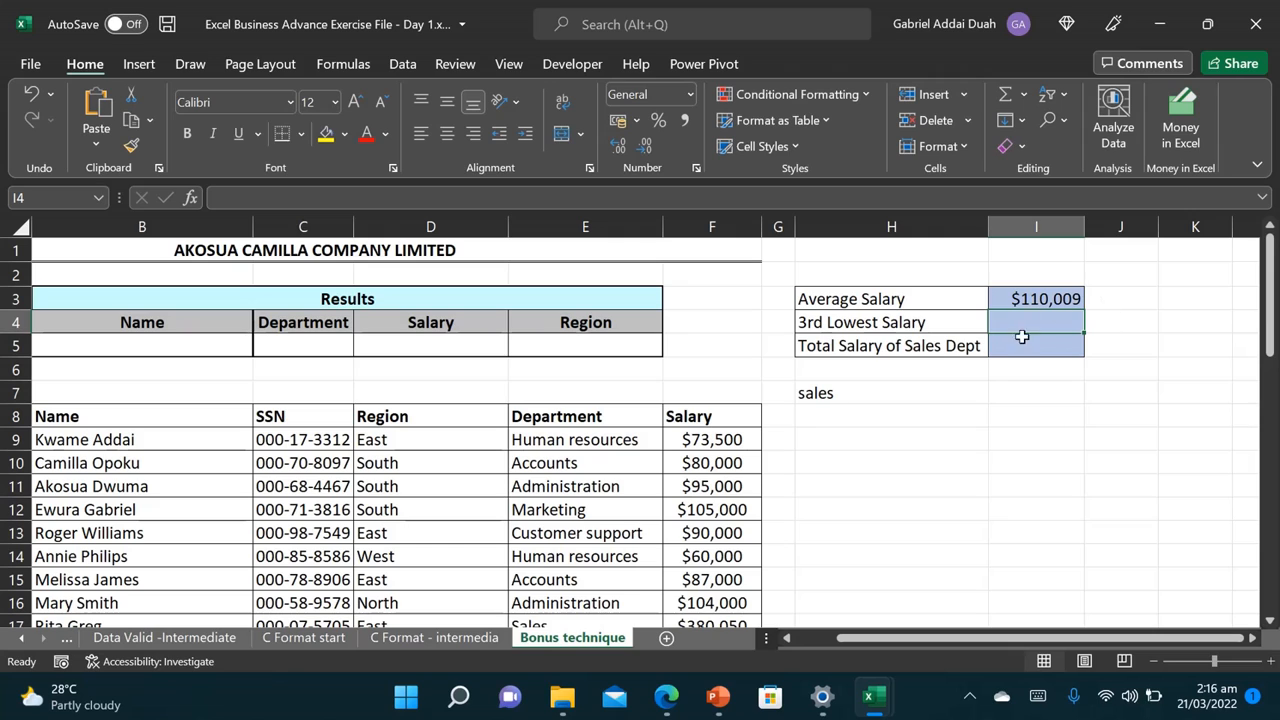
Step: Enter =SMALL(F9:F48,3) in I4 to get the 3rd lowest salary, 62000
type("=")
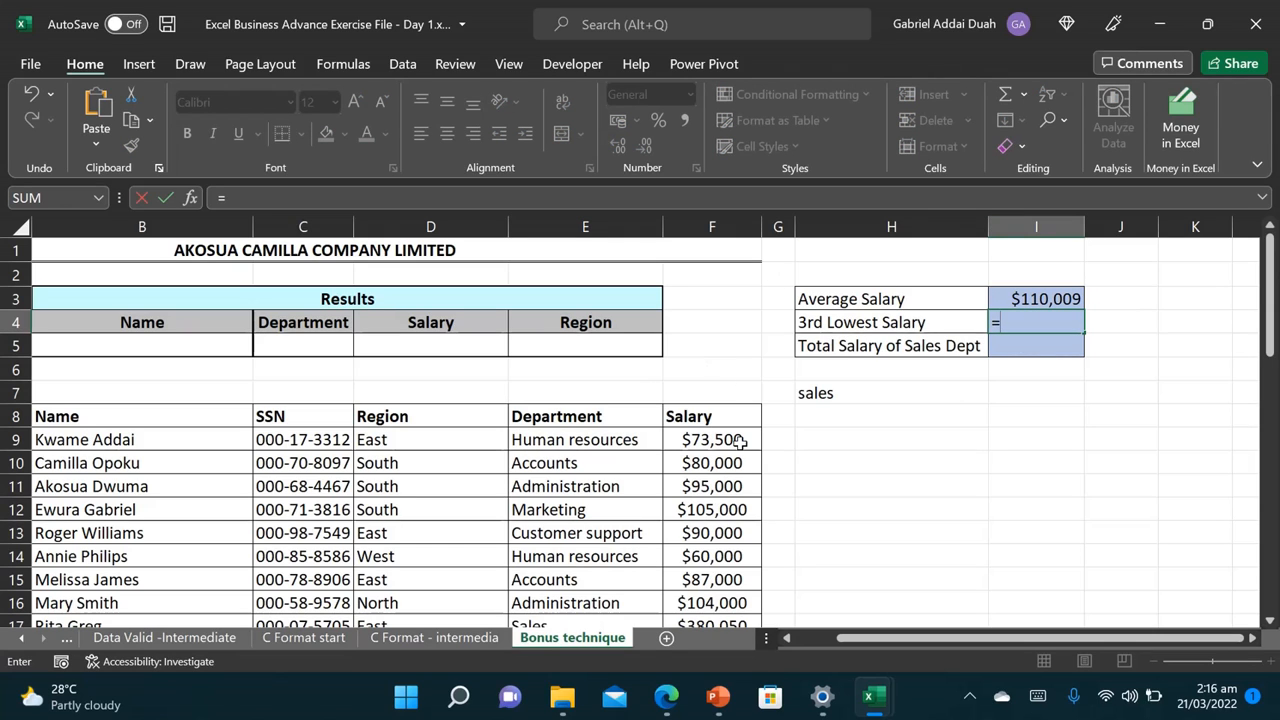
type("smal")
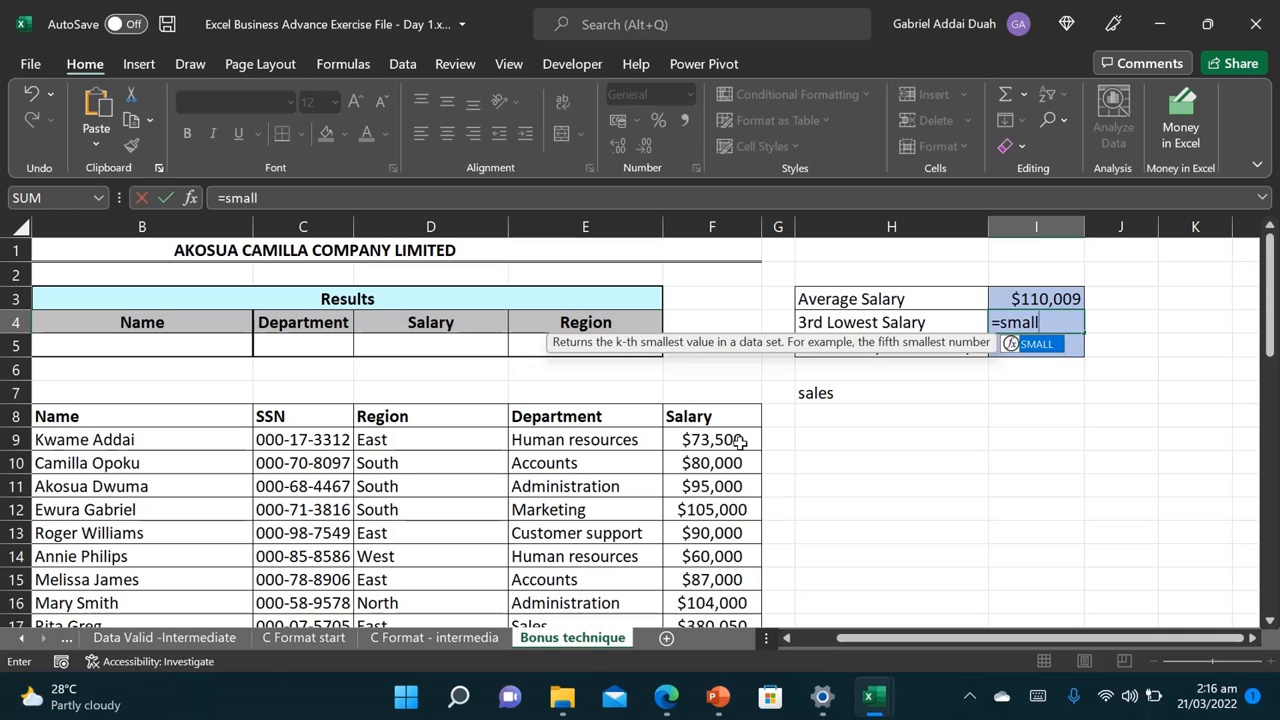
type("l")
key("Tab")
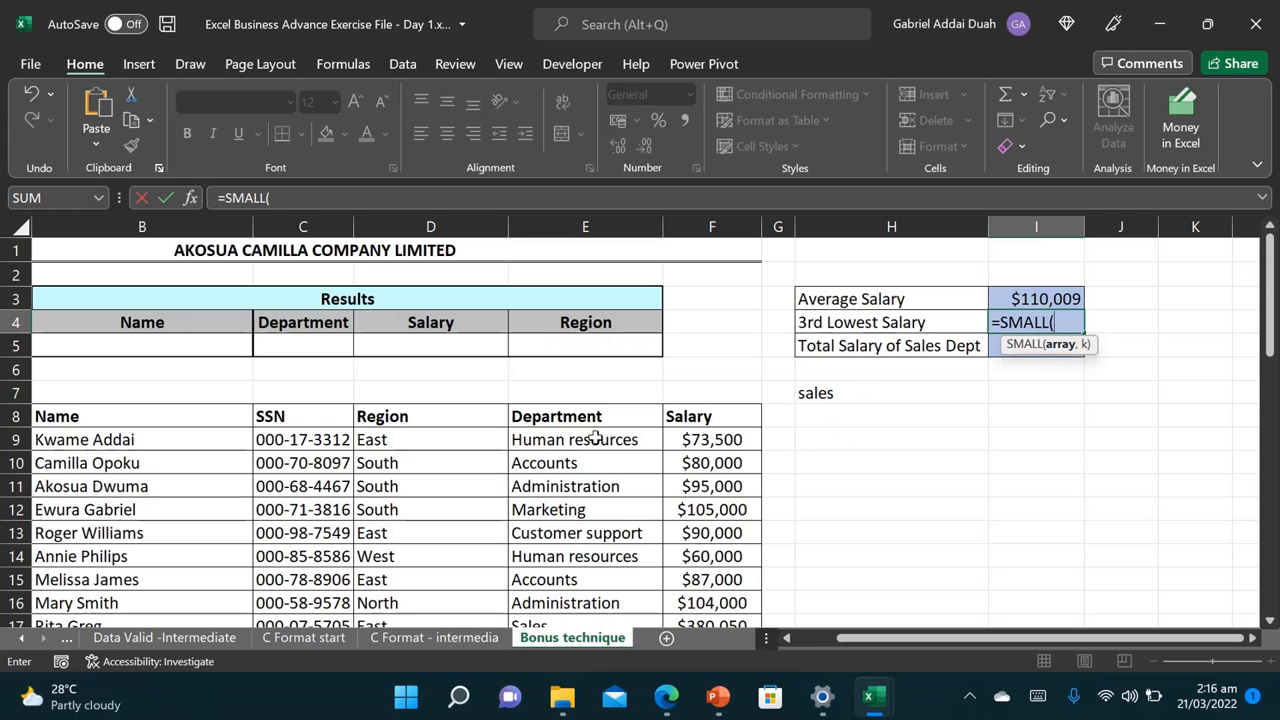
left_click(684, 449)
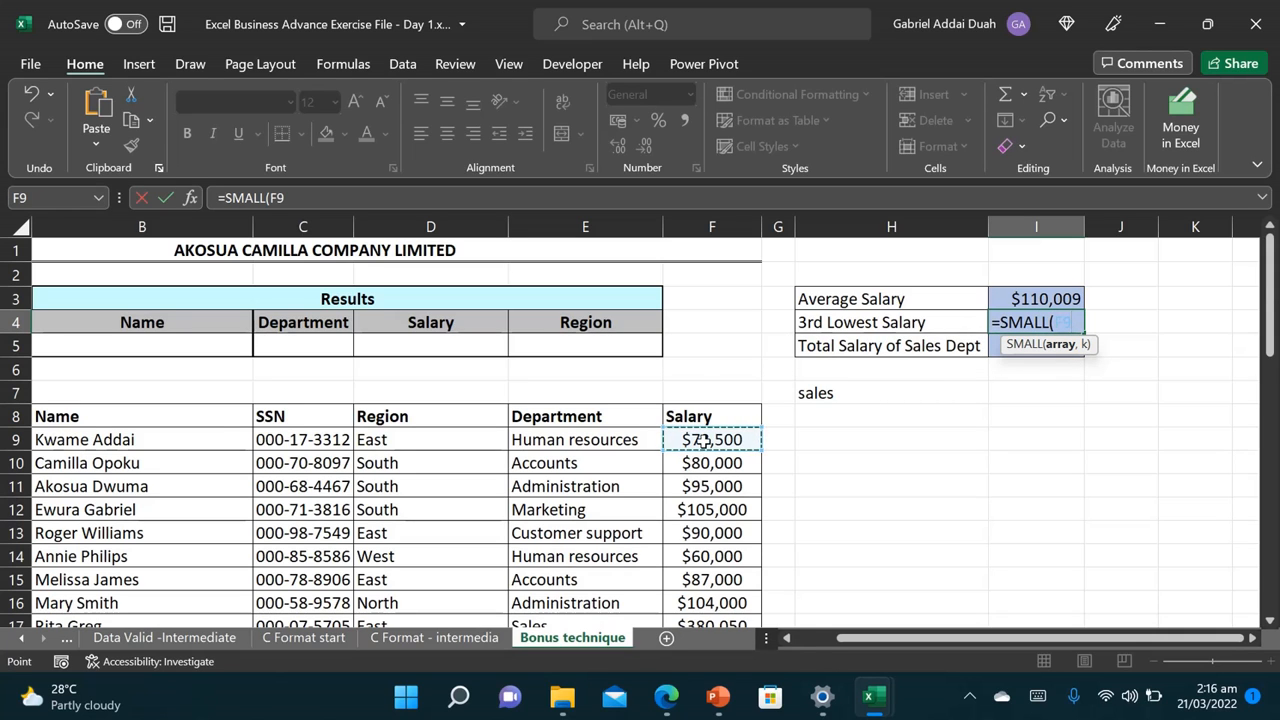
key("ctrl+shift+Down")
type(",")
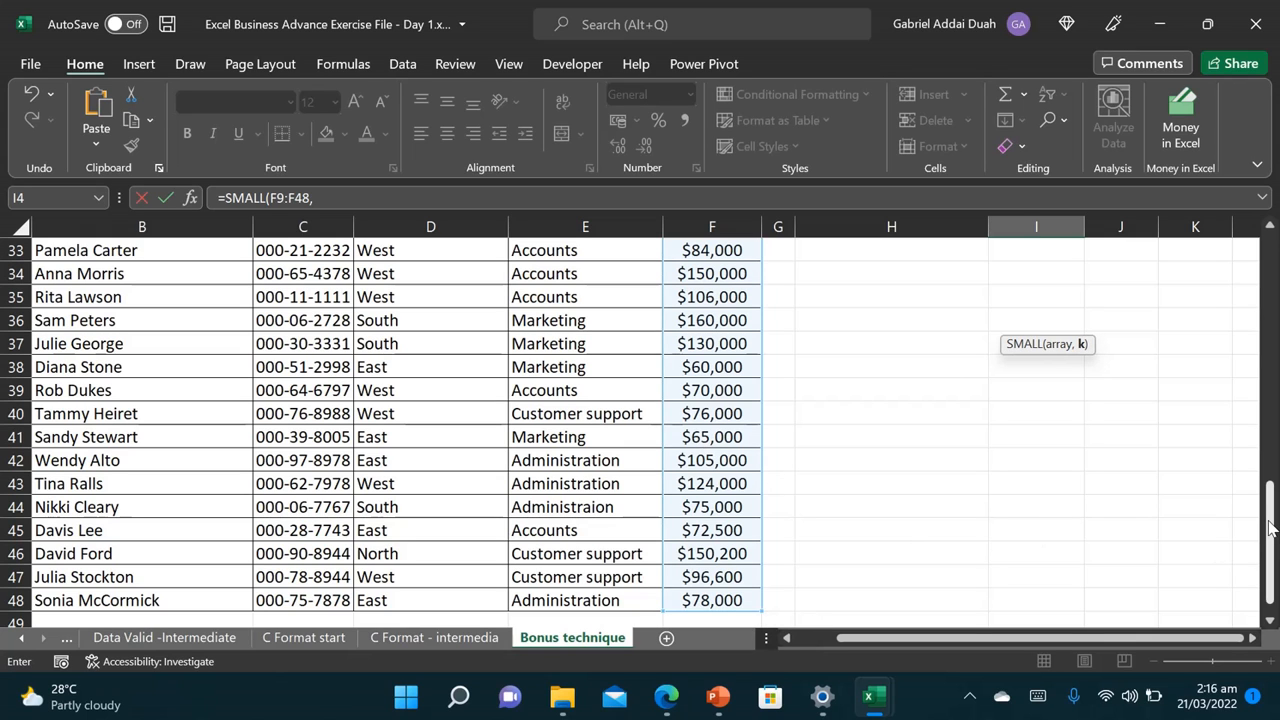
left_click_drag(1272, 527, 1272, 285)
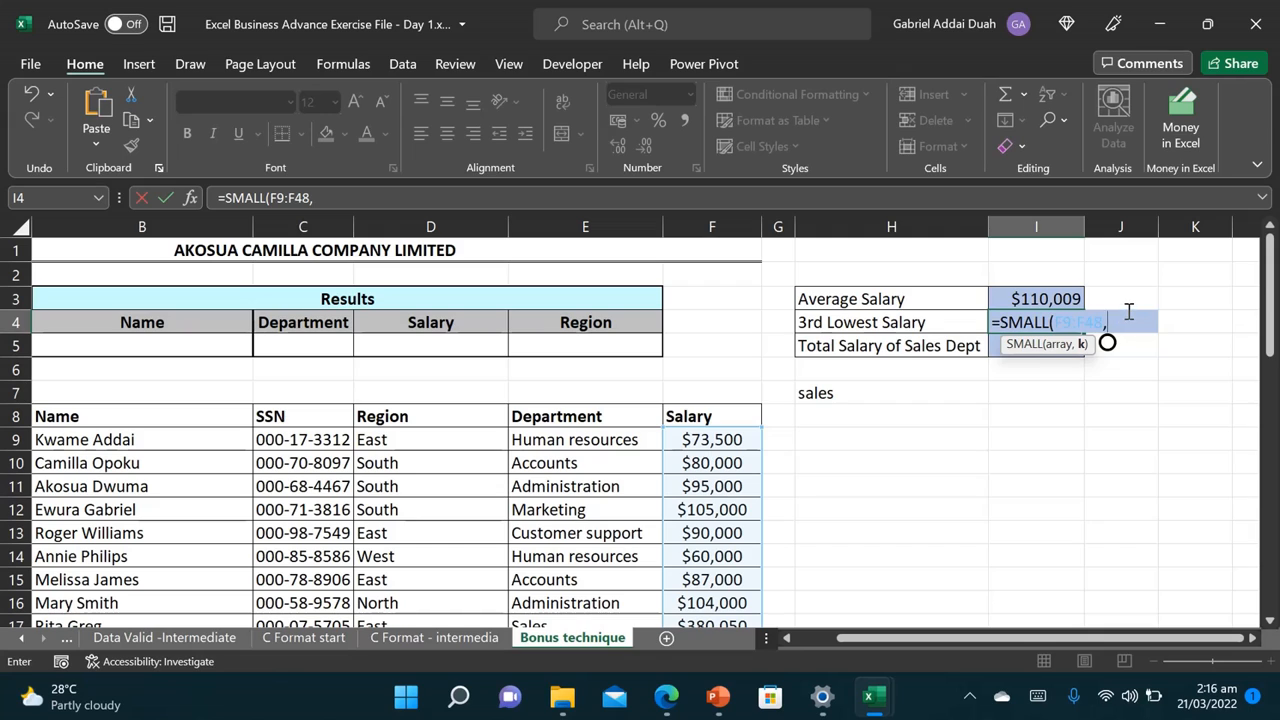
type("3)")
key("Return")
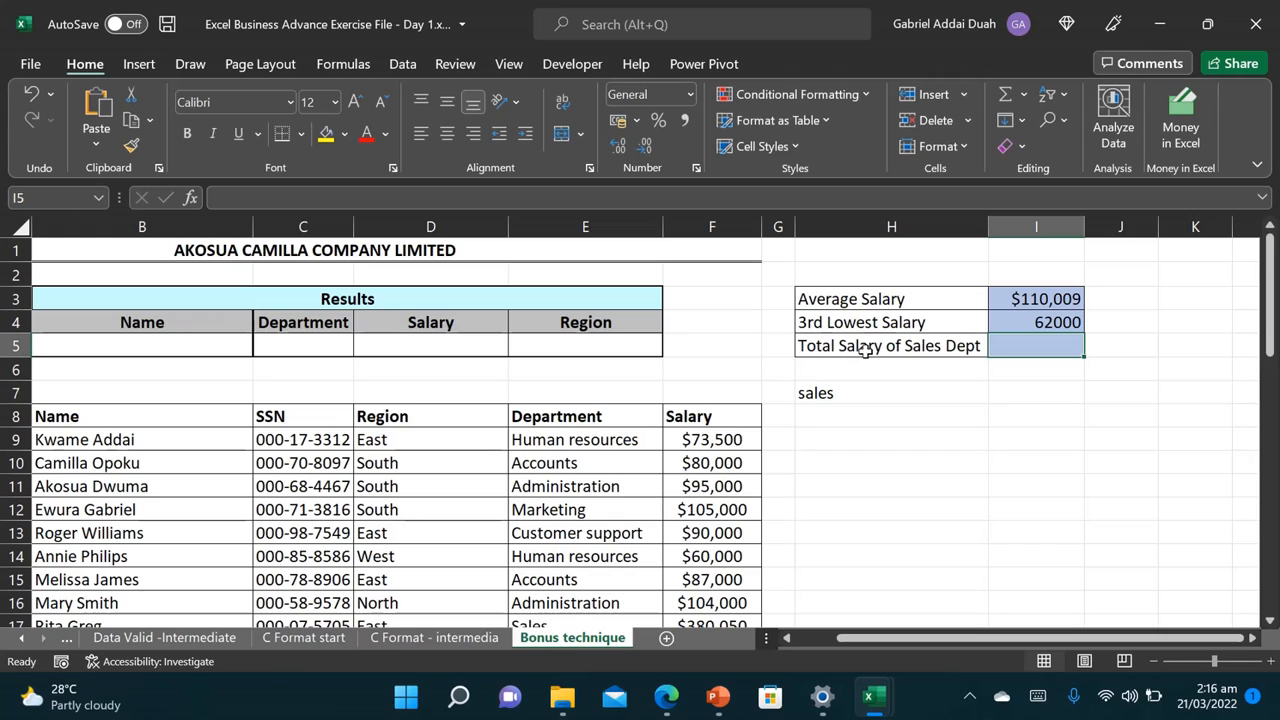
Step: Enter =SUMIF(E8:E48,"sales",F8:F48) in I5, giving a Sales total of 1181550
type("=")
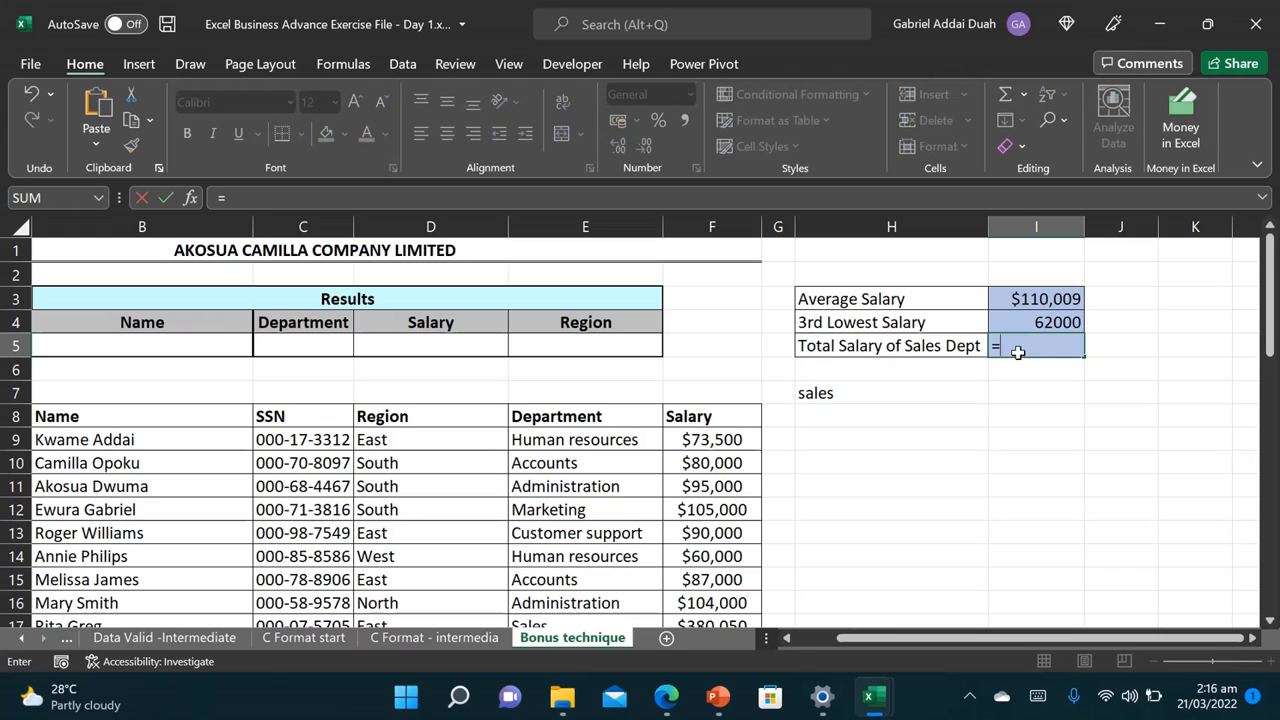
type("sumif")
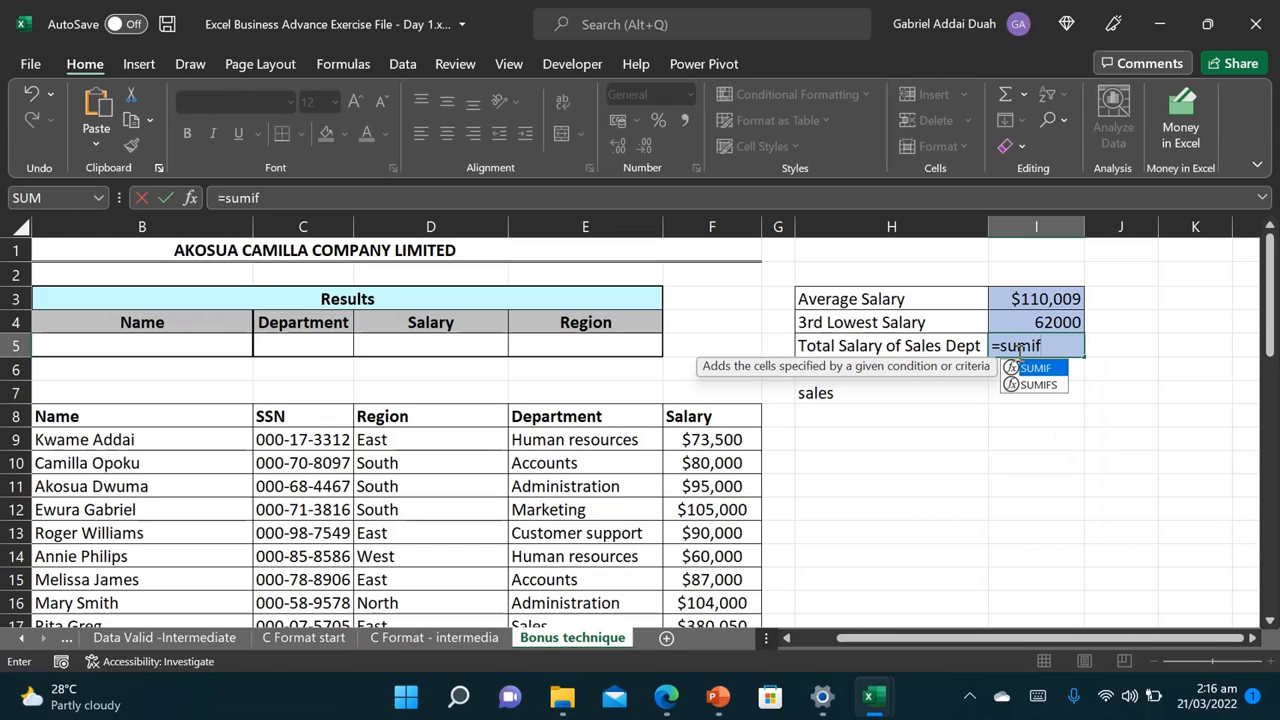
type("(")
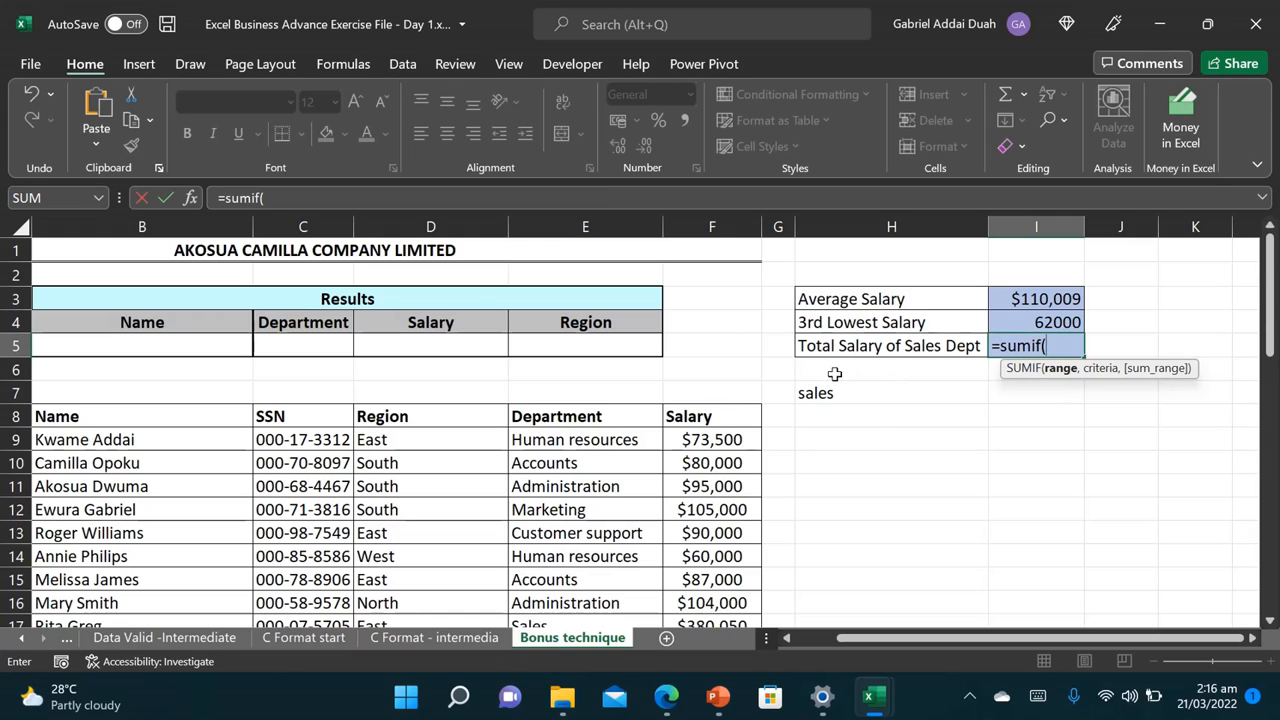
left_click(590, 415)
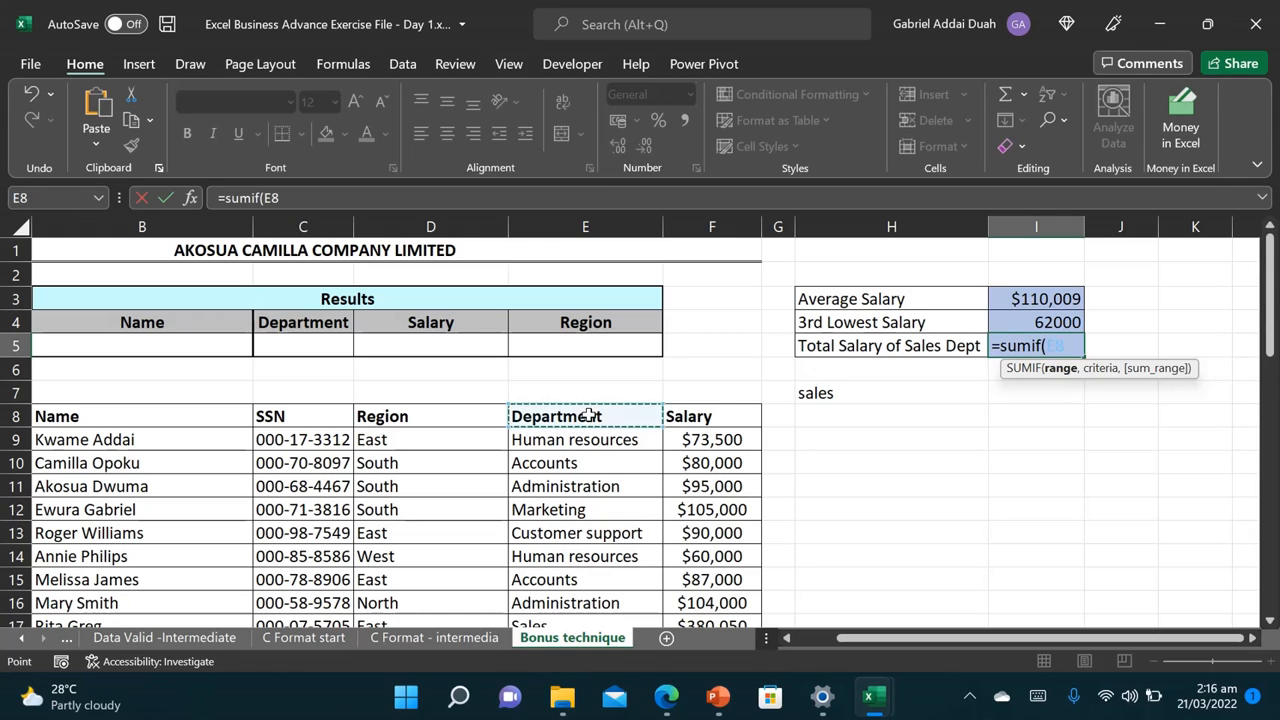
key("ctrl+shift+Down")
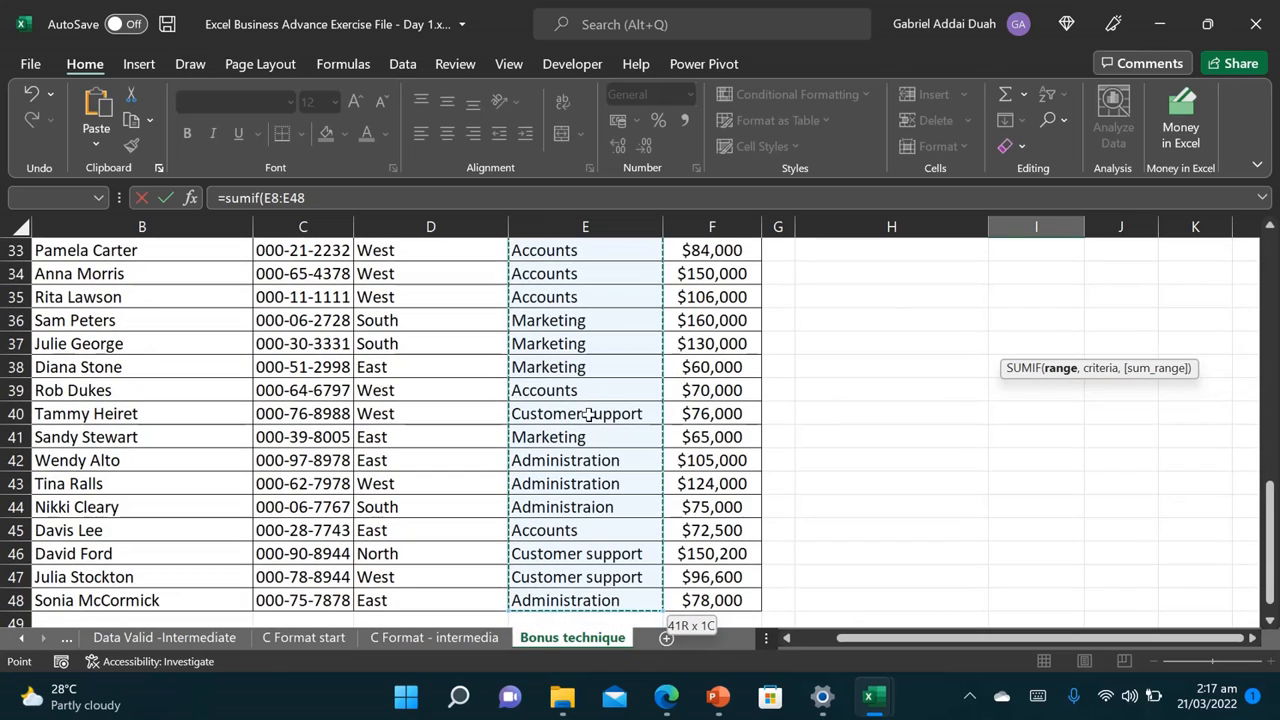
type(",")
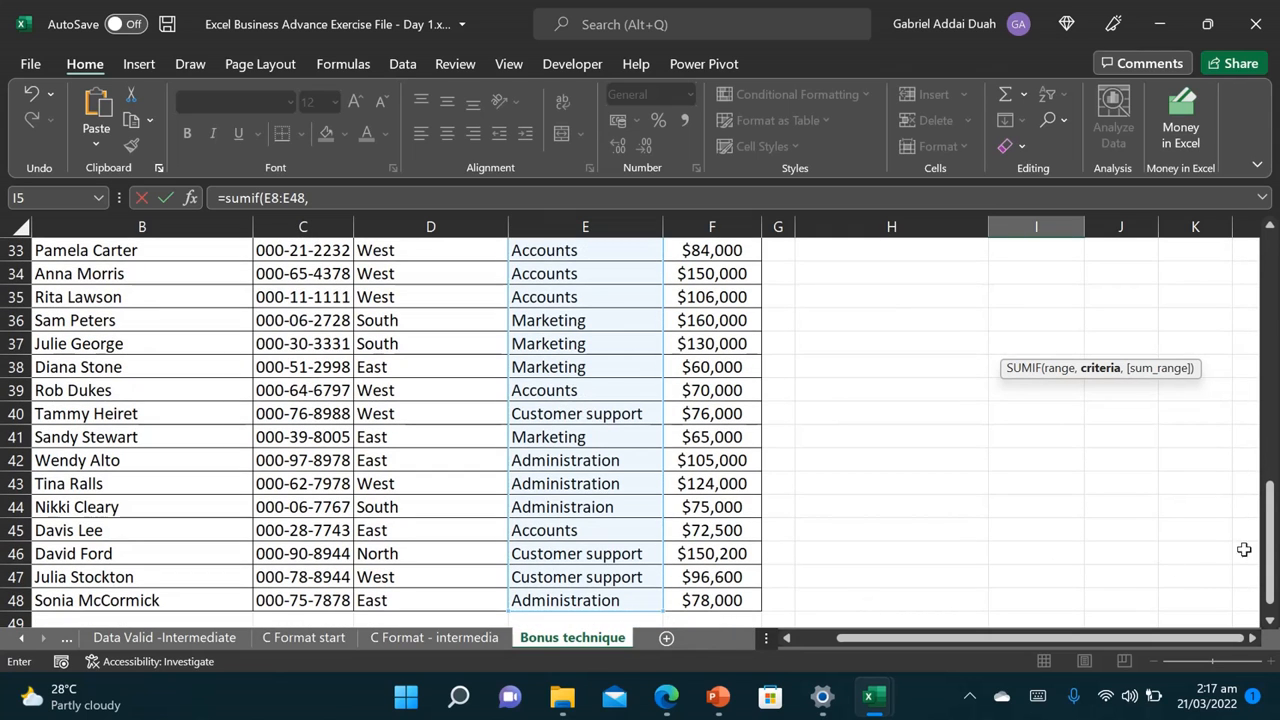
left_click_drag(1268, 545, 1257, 290)
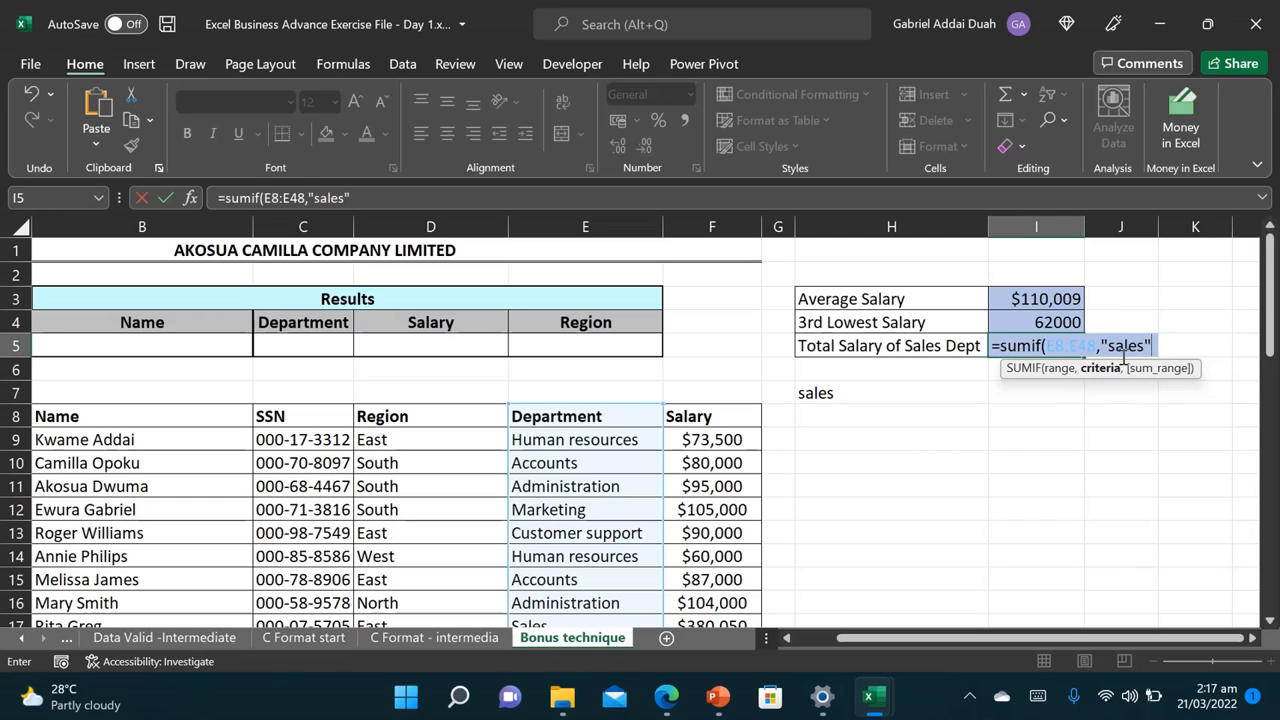
type(",")
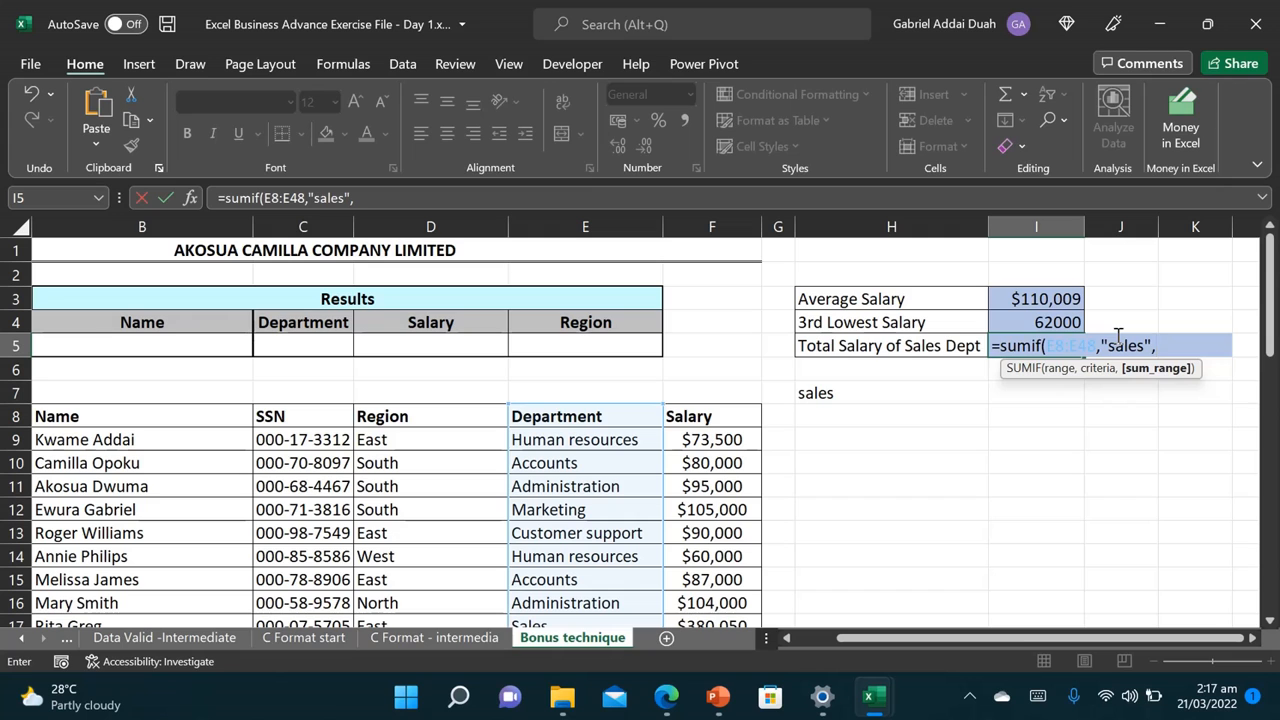
left_click(711, 418)
key("ctrl+shift+Down")
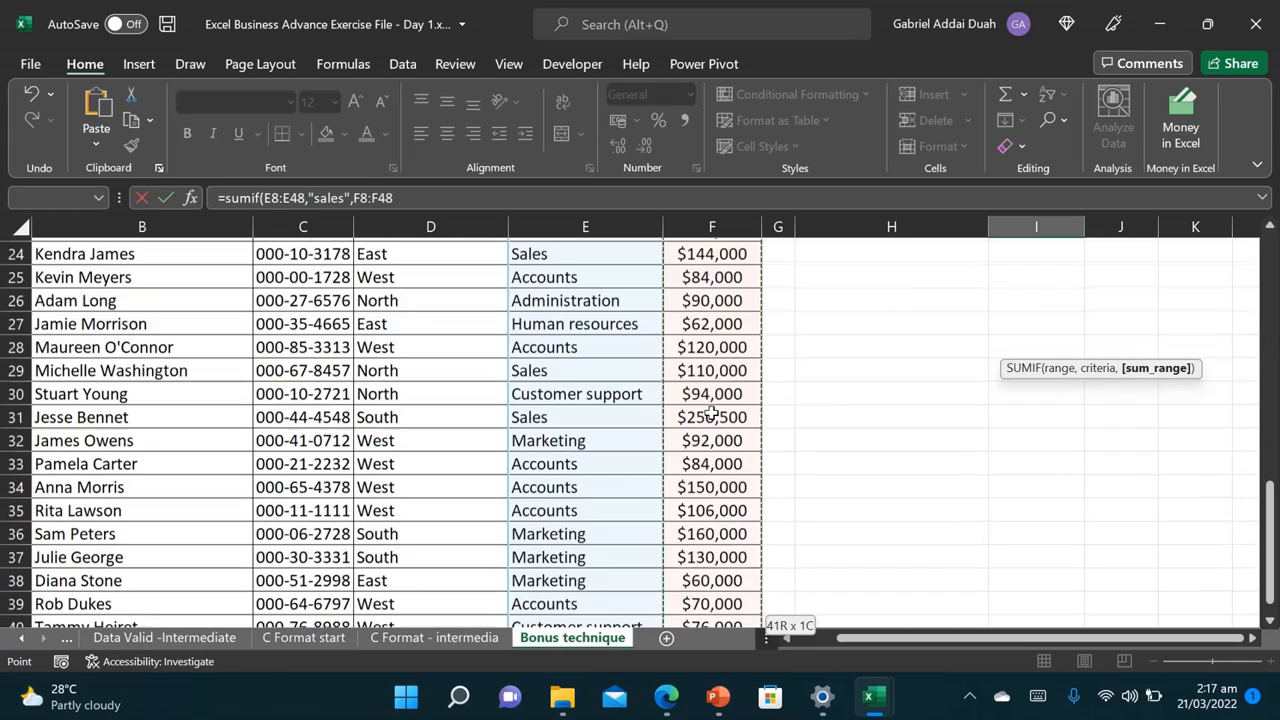
left_click_drag(1270, 580, 1270, 320)
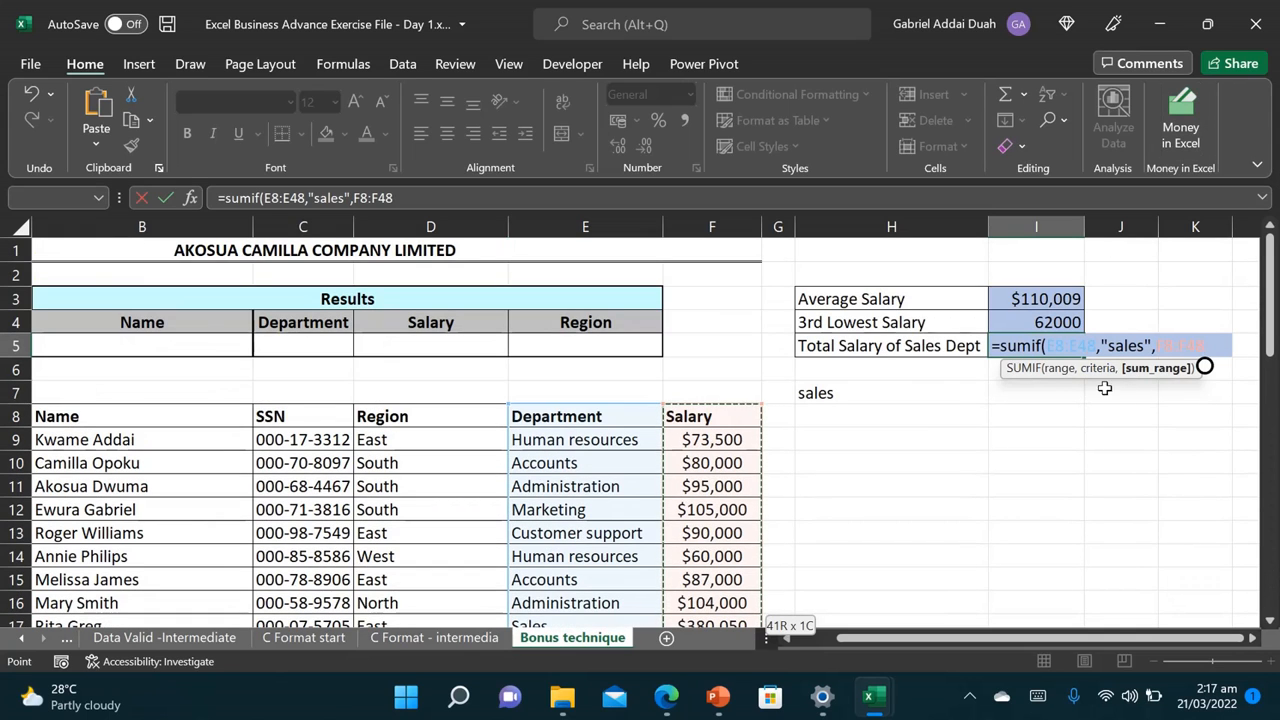
type(")")
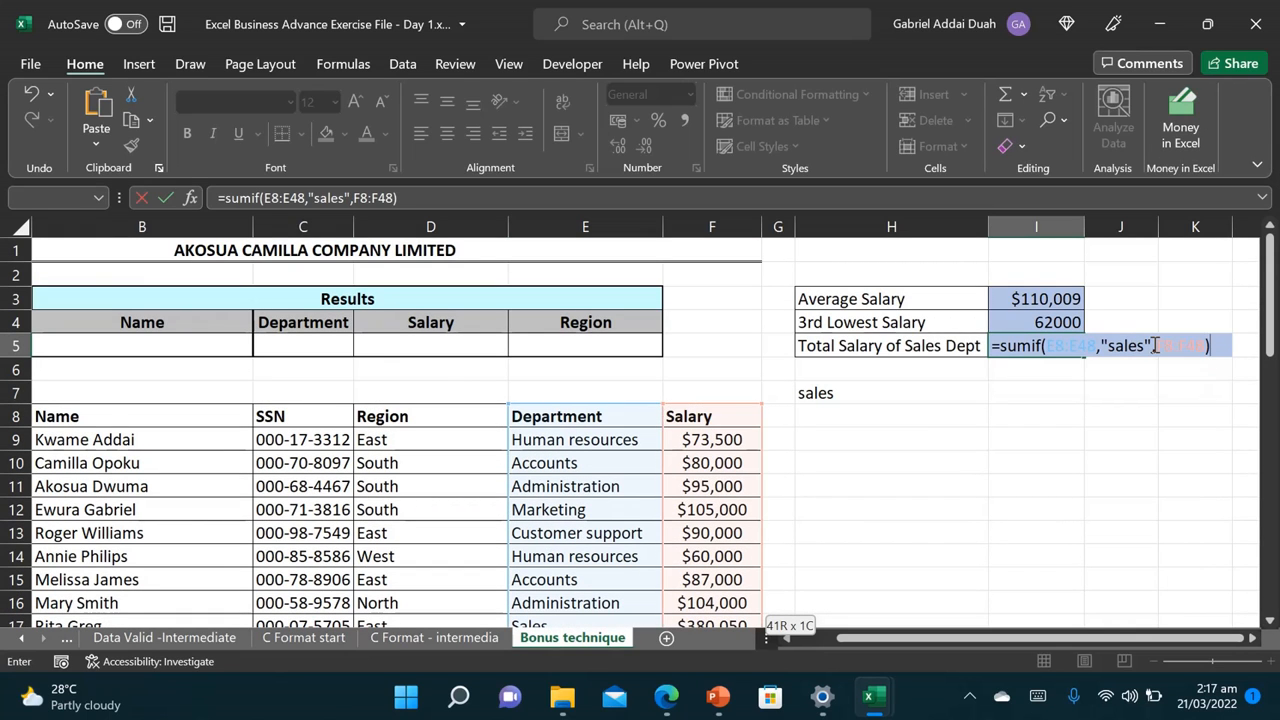
key("Return")
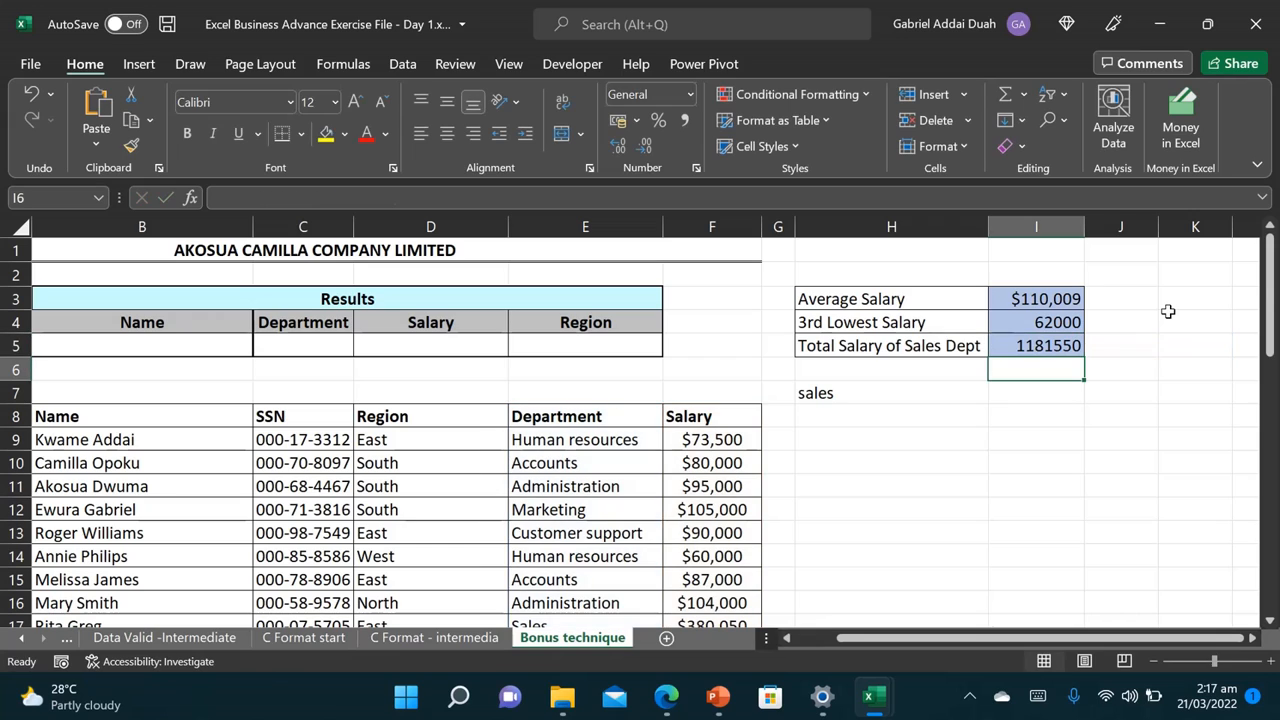
Step: Format I5 in Comma Style with no decimals to show 1,181,550, autofitting column I
left_click(1026, 340)
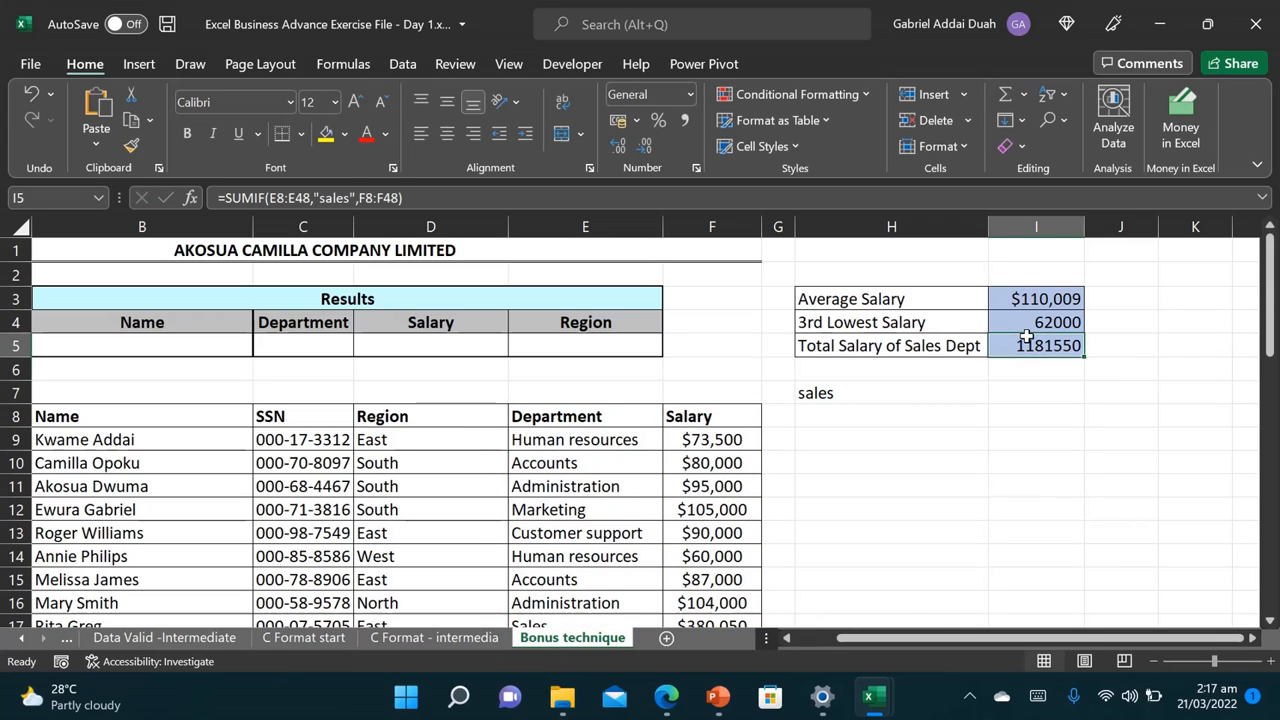
left_click(684, 122)
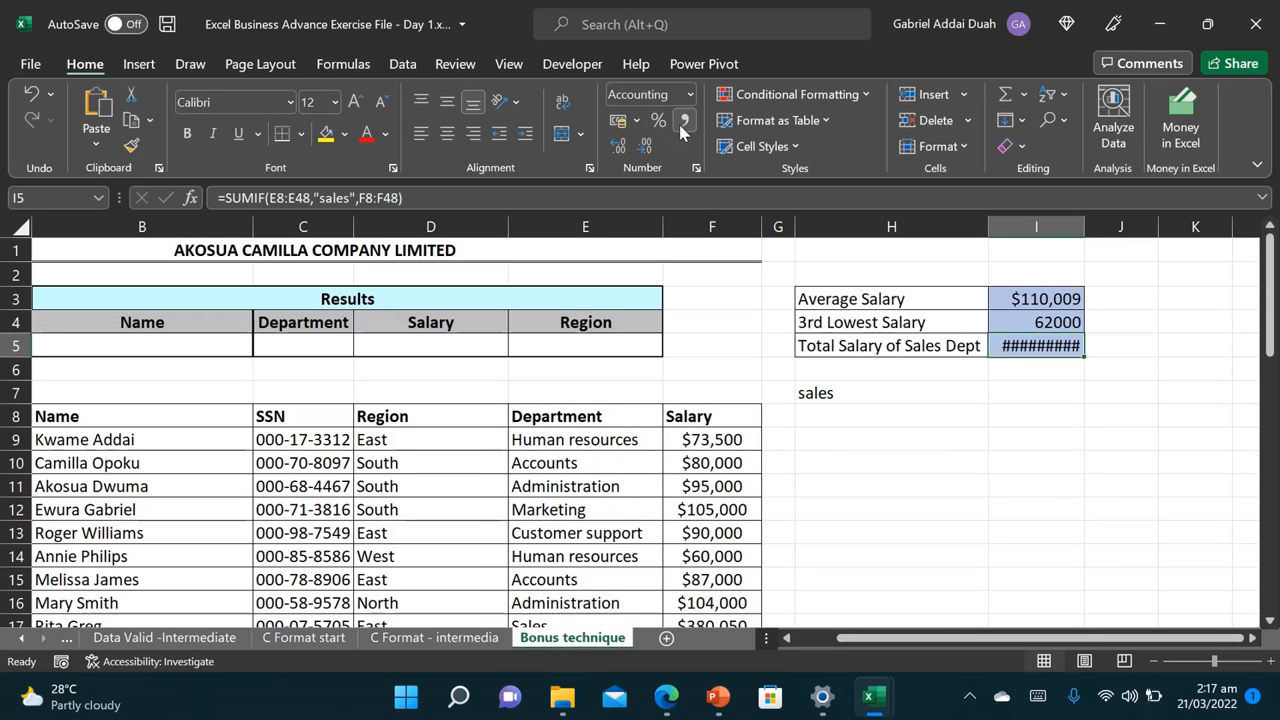
double_click(1084, 220)
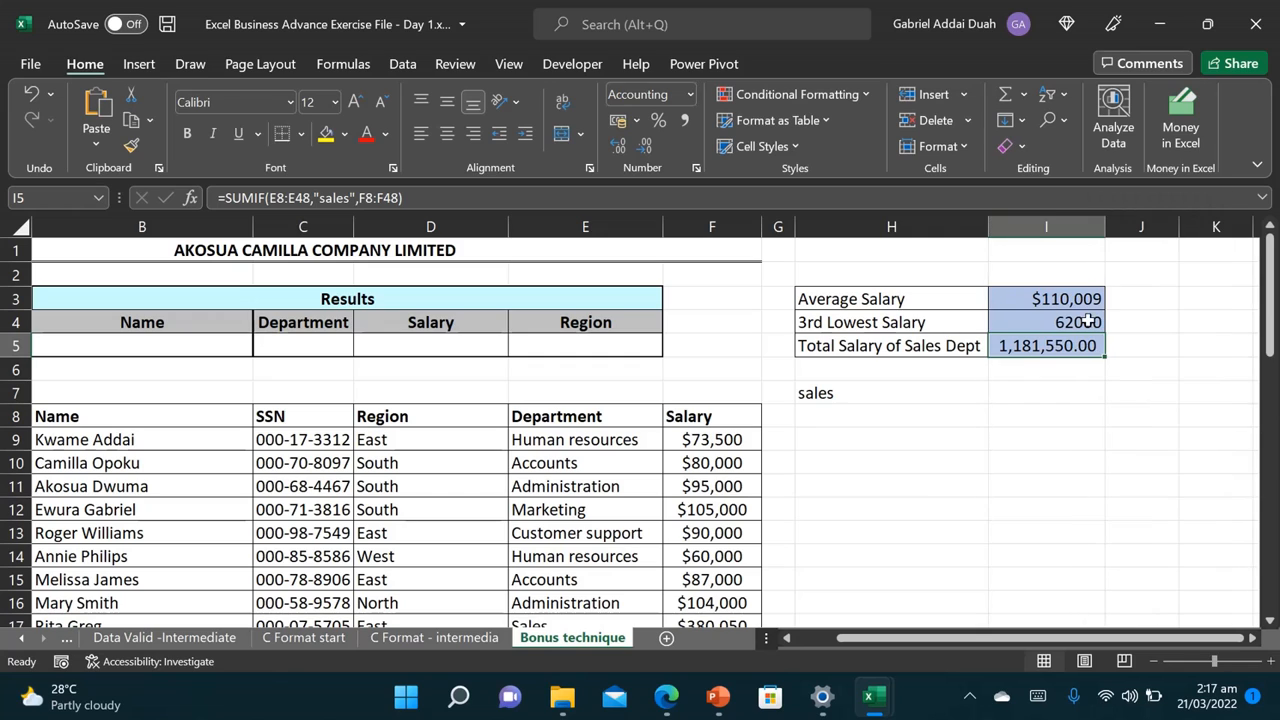
left_click(645, 146)
left_click(645, 146)
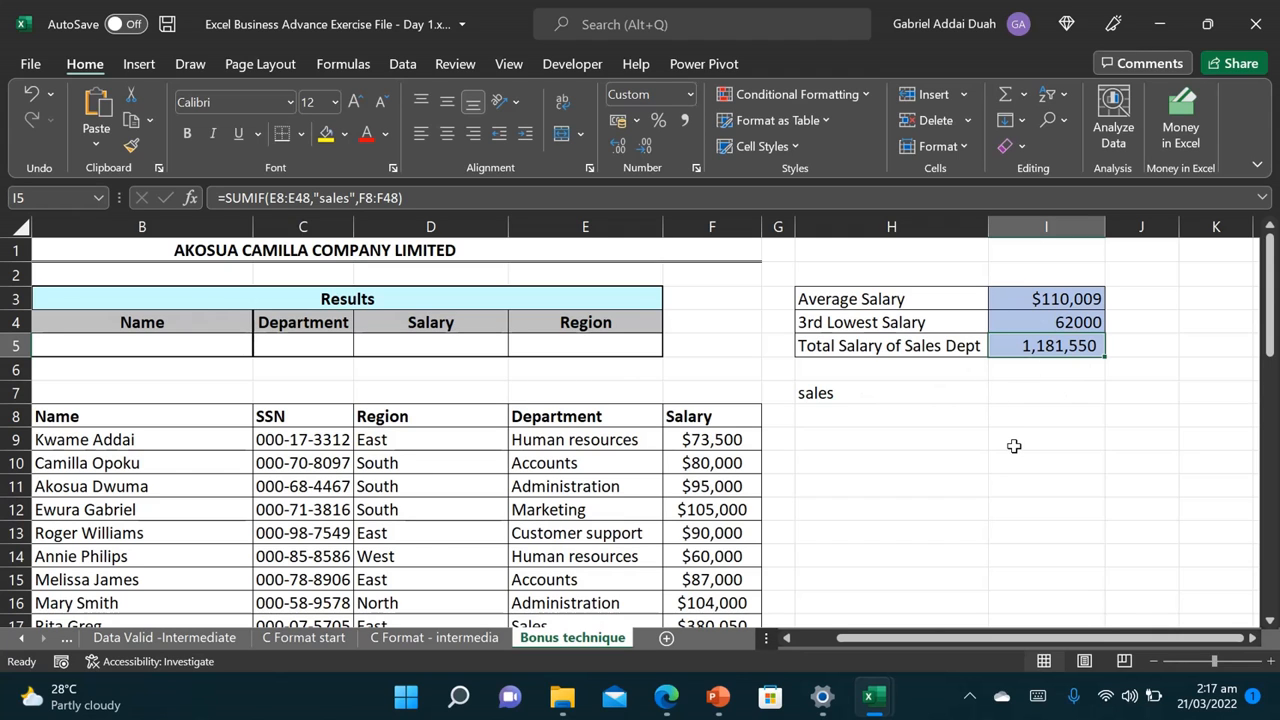
scroll(1014, 446, "left", 1)
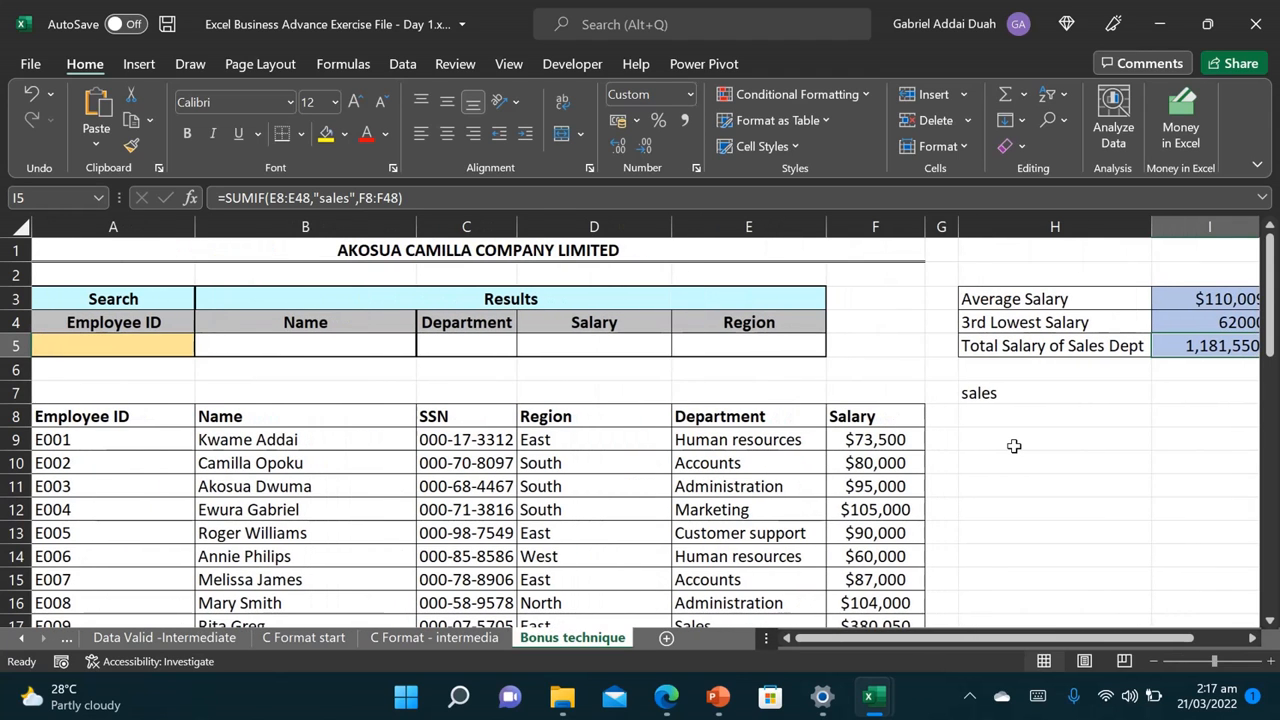
Step: Start an XLOOKUP in B5 using A5 as lookup value against Employee IDs A8:A48
left_click(262, 341)
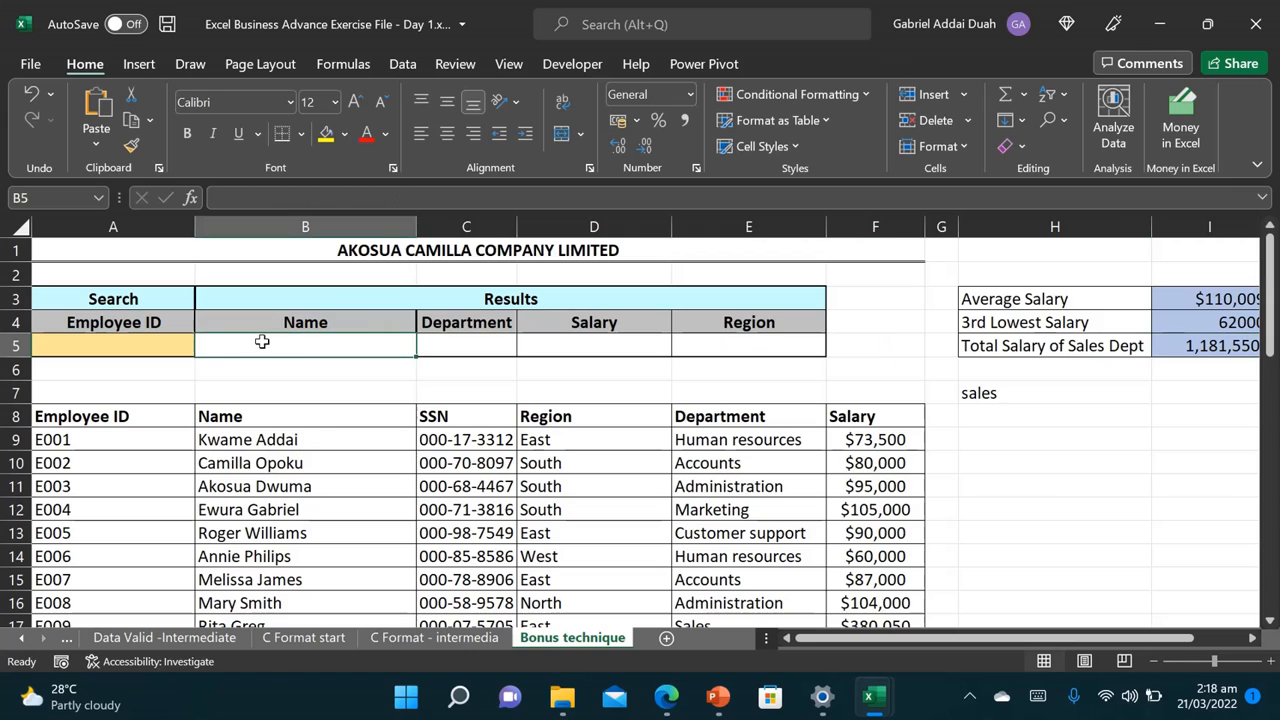
type("=")
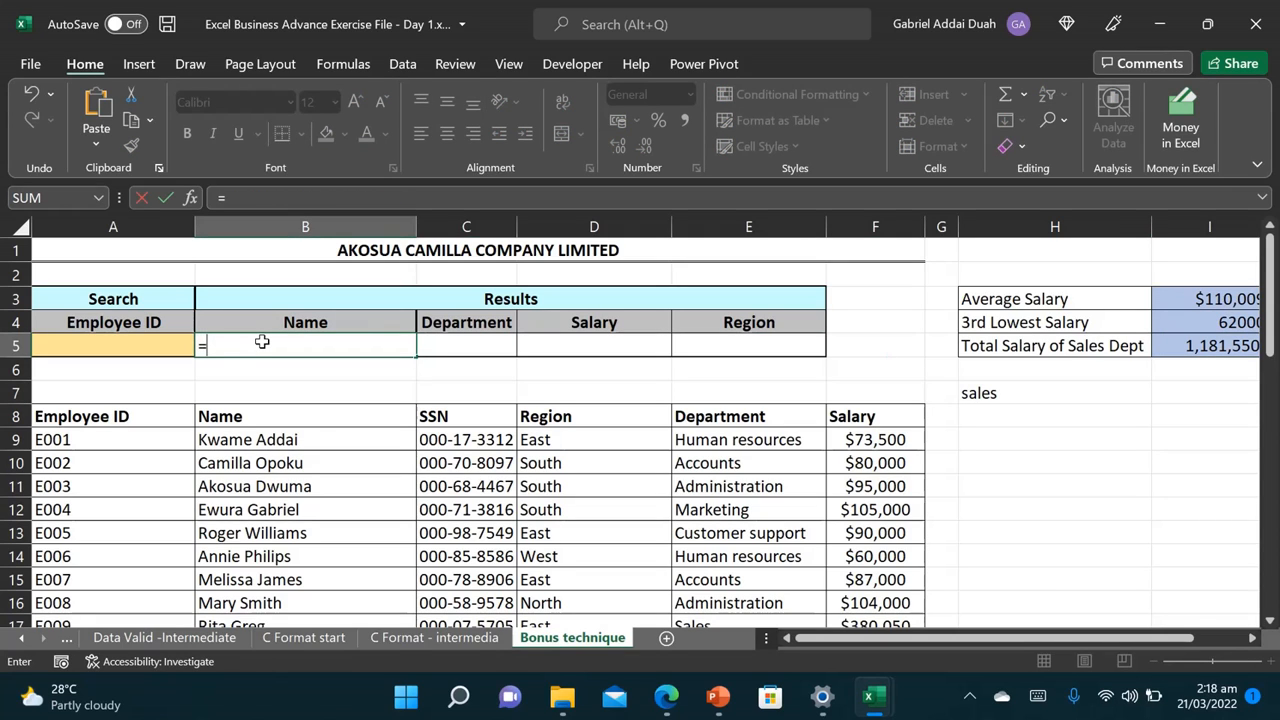
type("xl")
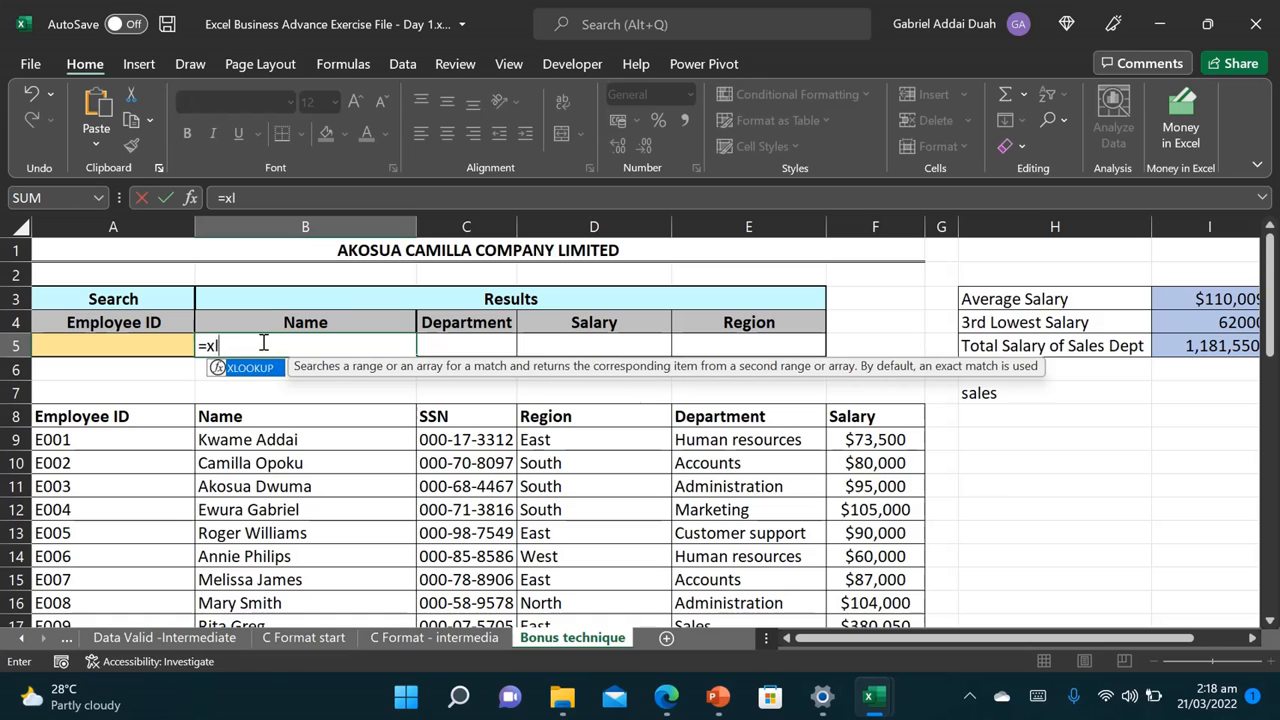
key("Tab")
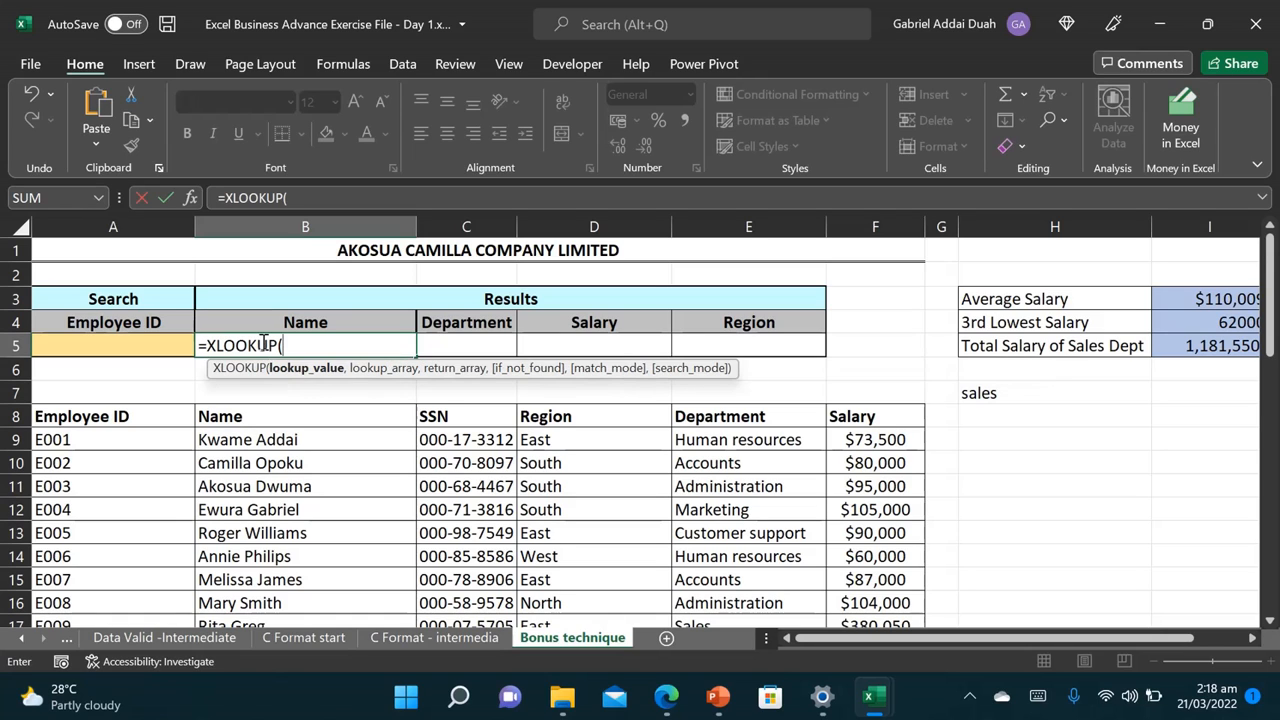
left_click(113, 348)
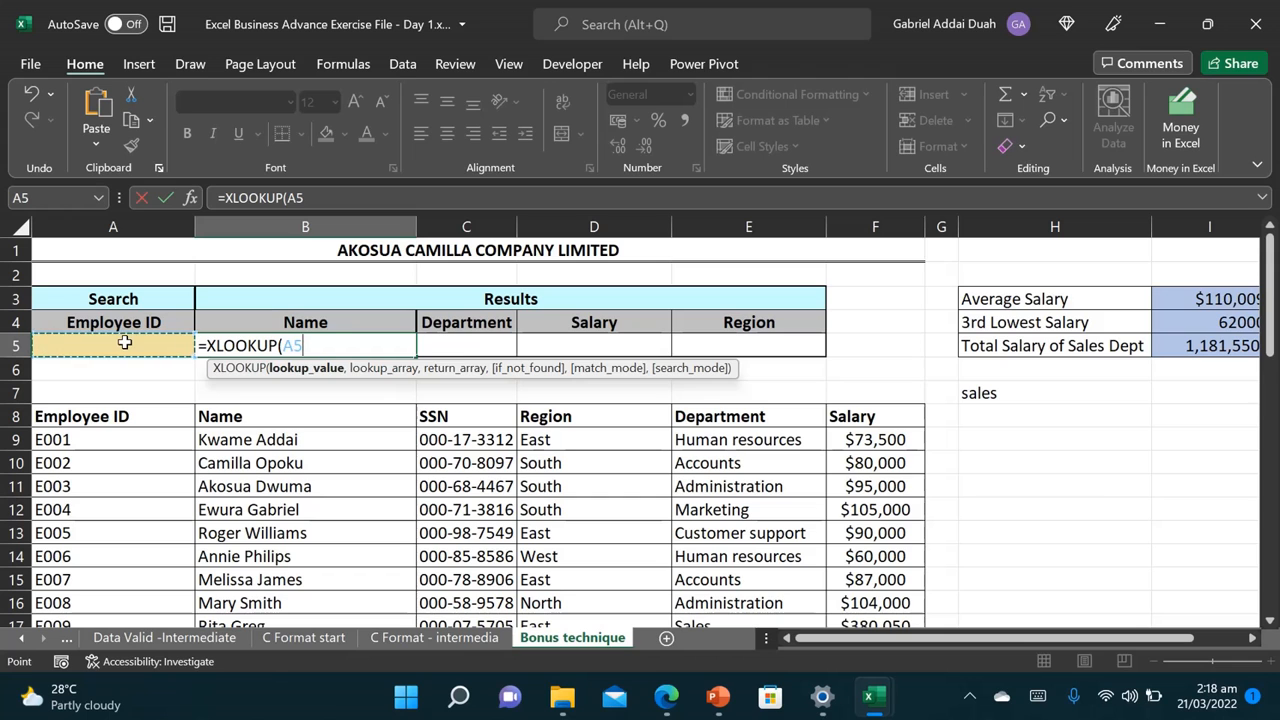
type(",")
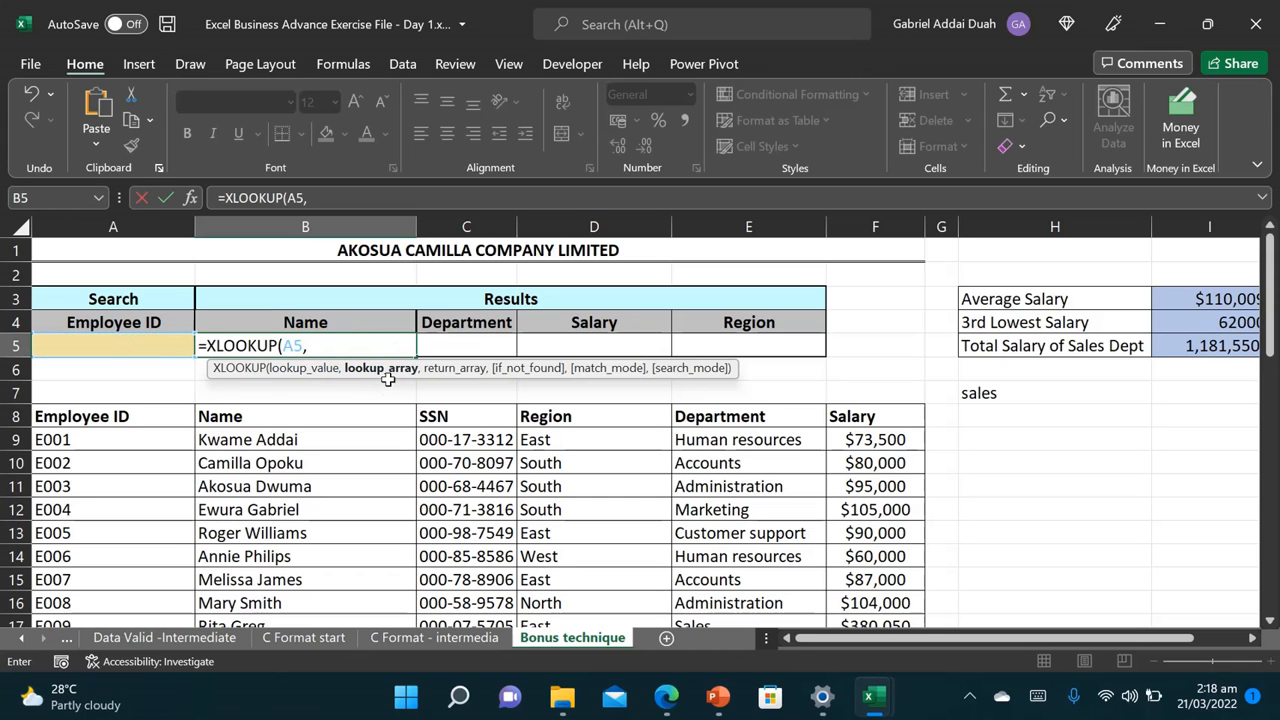
left_click(103, 421)
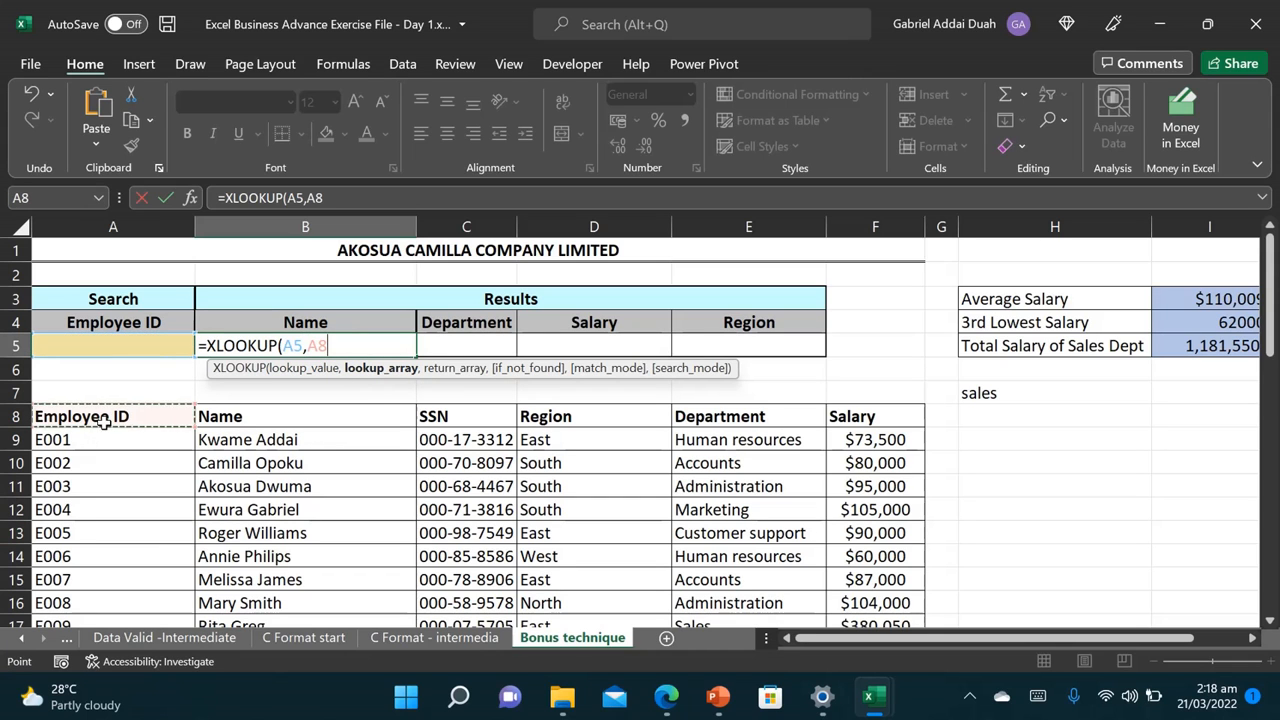
key("ctrl+shift+Down")
type(",")
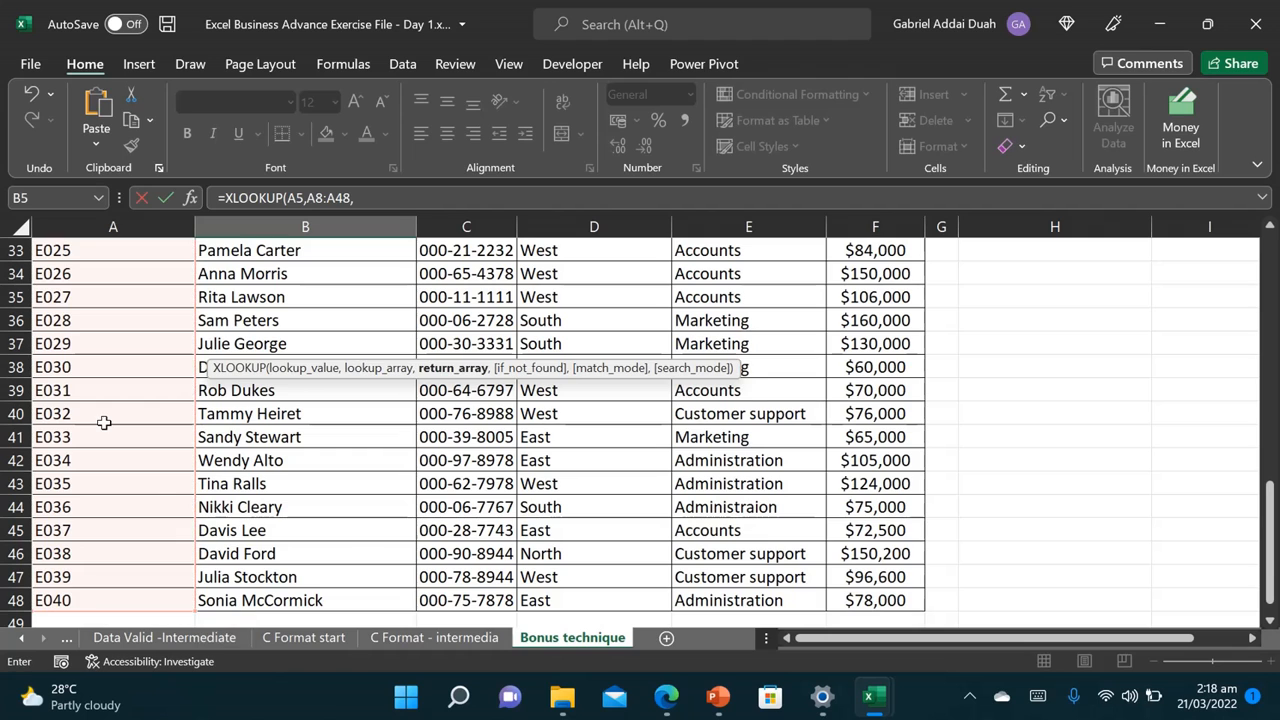
left_click_drag(1270, 540, 1270, 540)
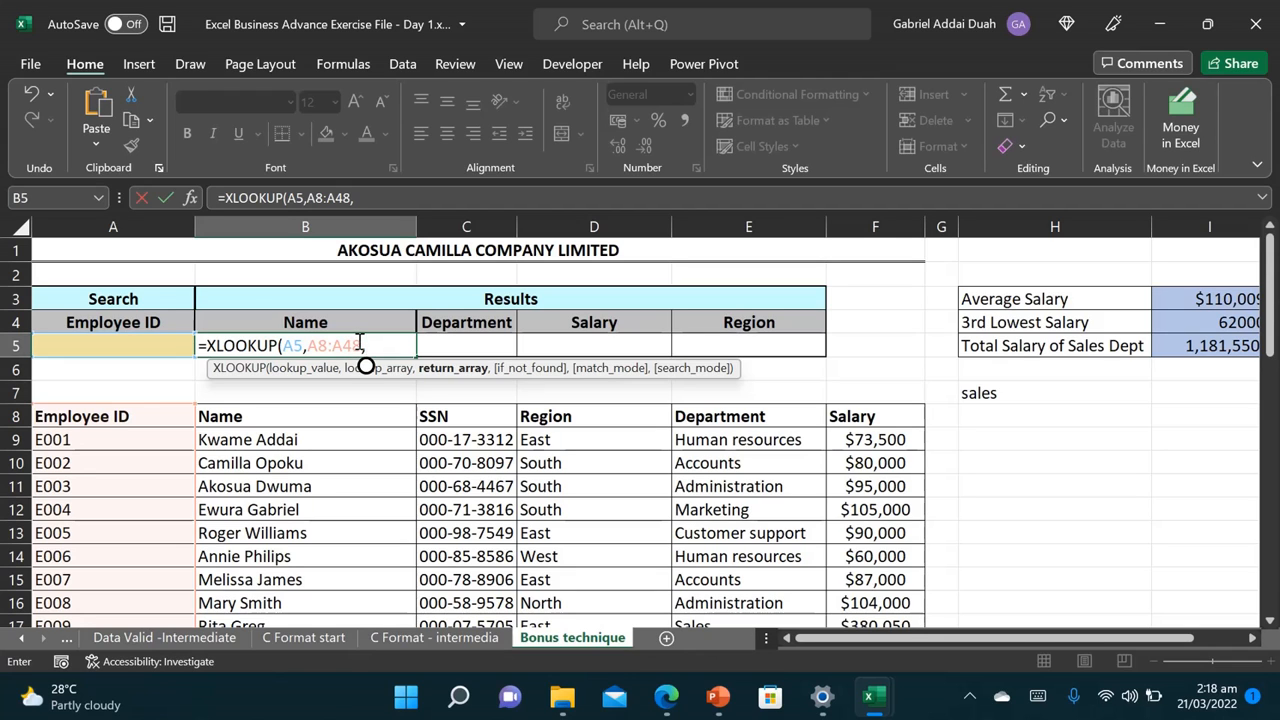
Step: Set the return range to names B8:B48 and commit =XLOOKUP(A5,A8:A48,B8:B48)
left_click(311, 415)
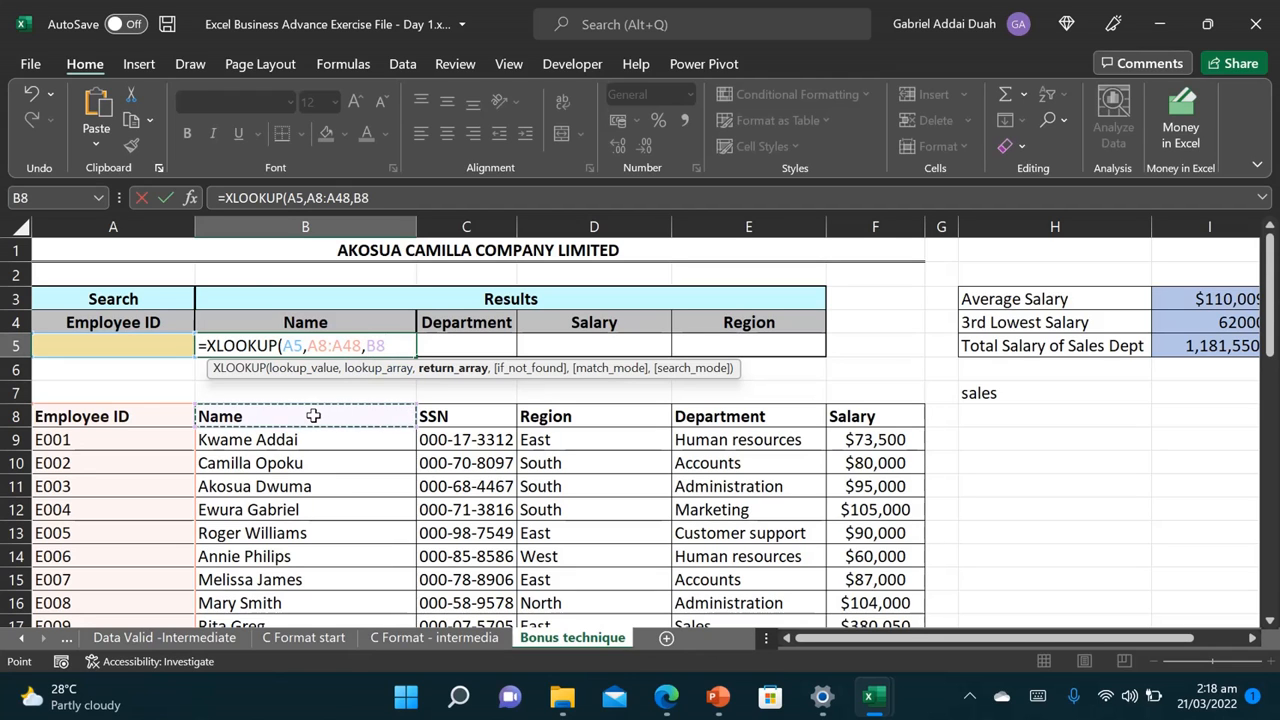
key("ctrl+shift+Down")
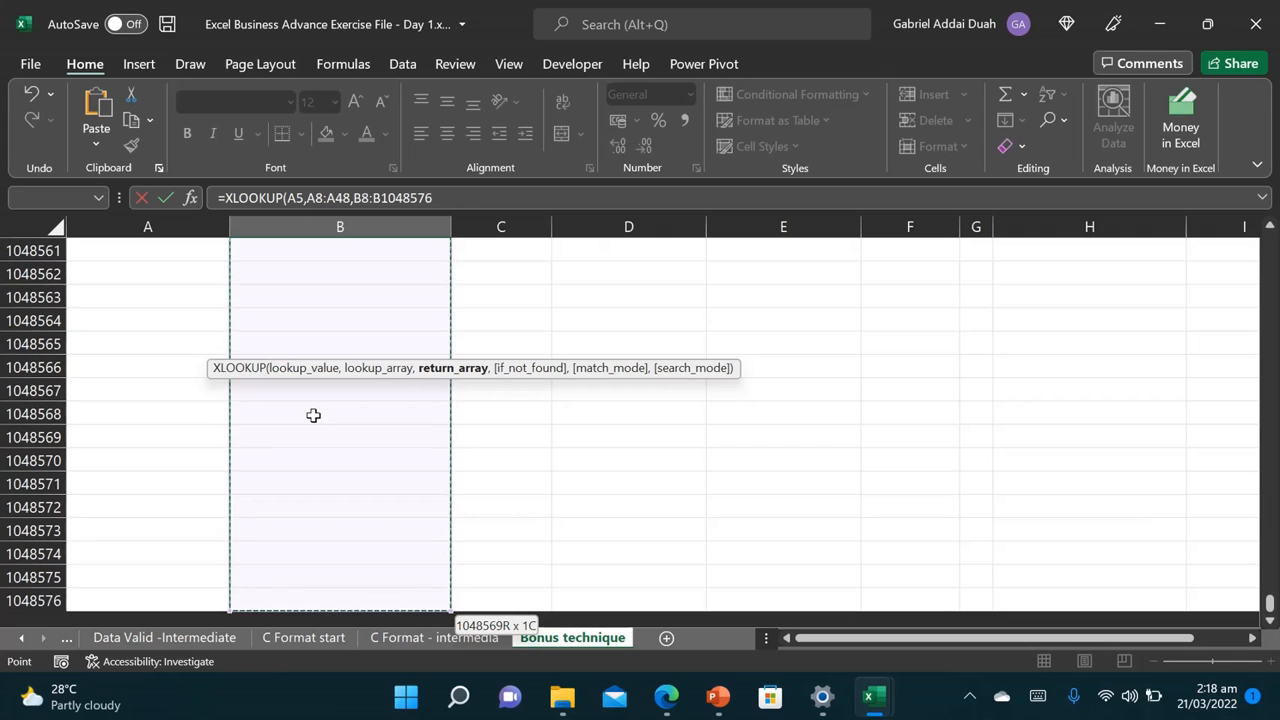
key("shift+Up")
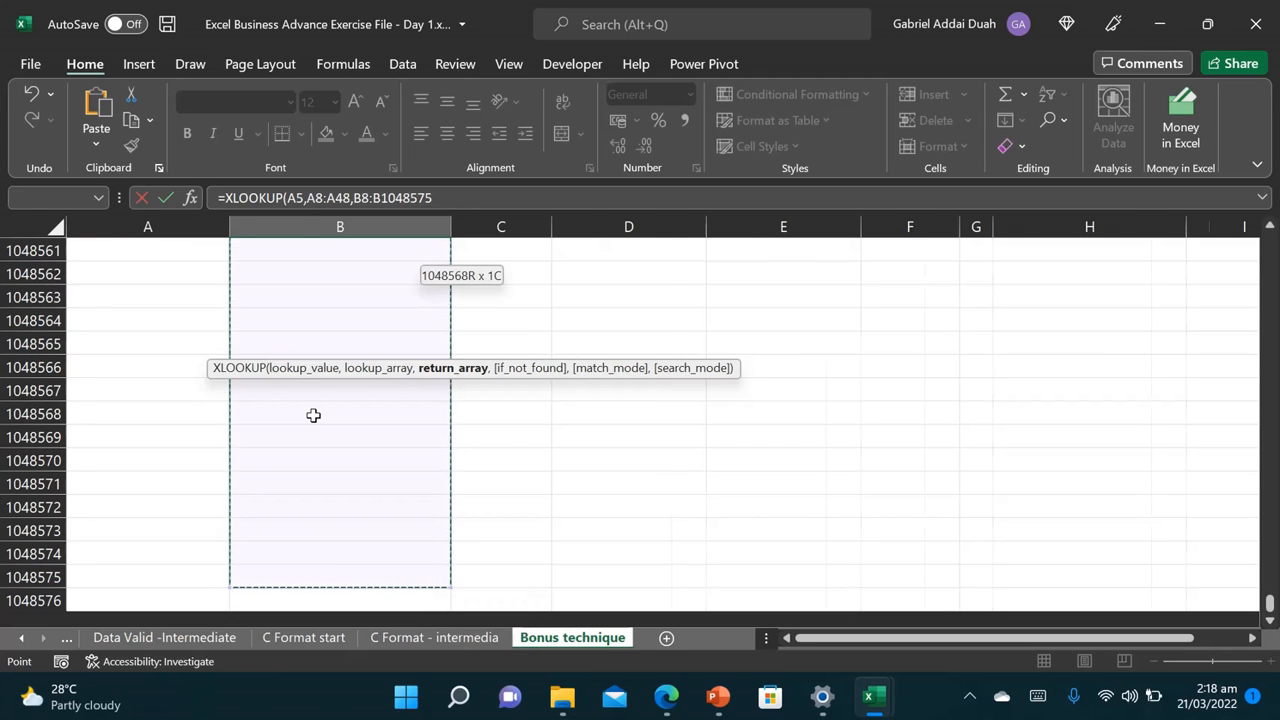
key("ctrl+shift+Up")
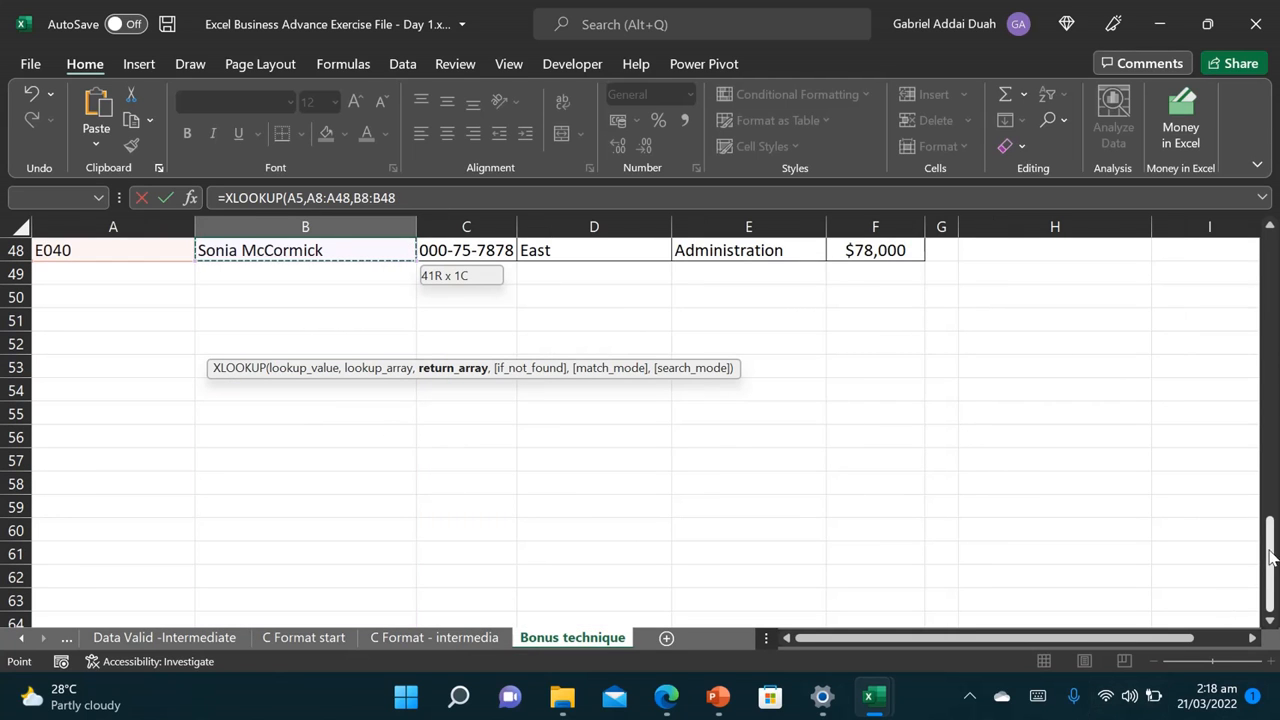
left_click_drag(1272, 558, 1210, 210)
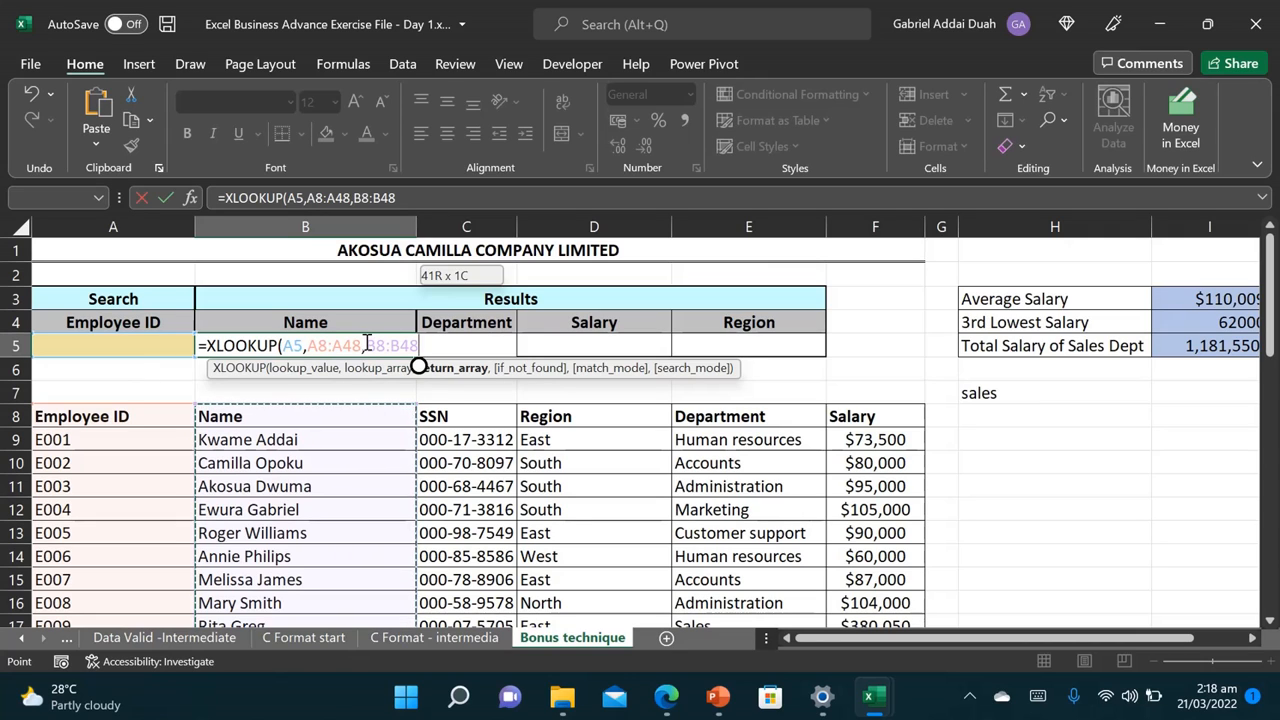
type(")")
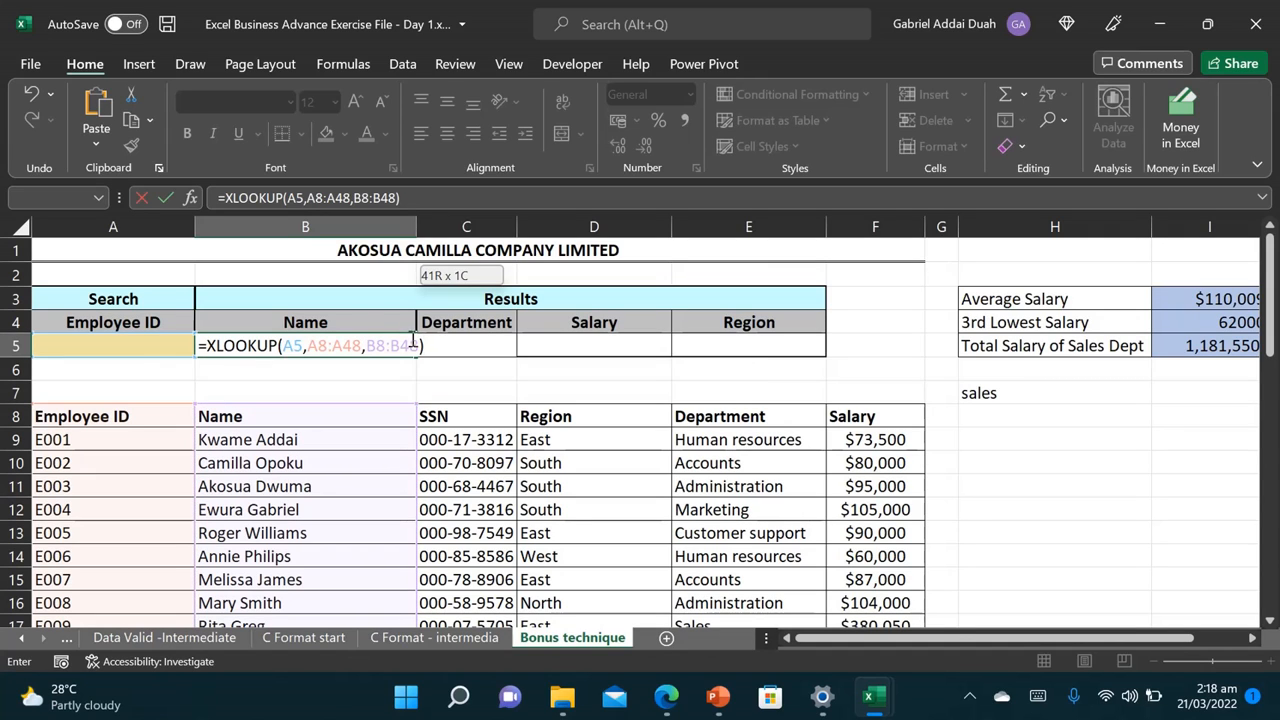
key("Return")
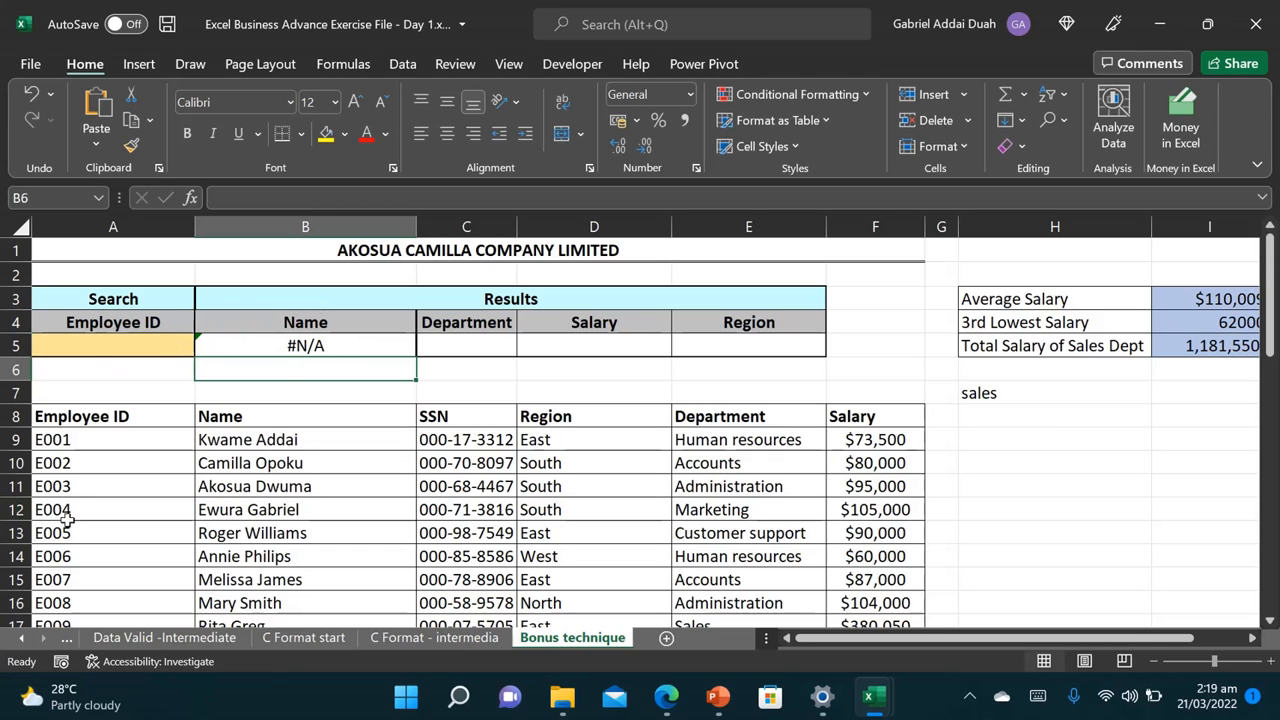
Step: Enter e004 as the Employee ID search value in A5 so the Name lookup fills in
double_click(92, 356)
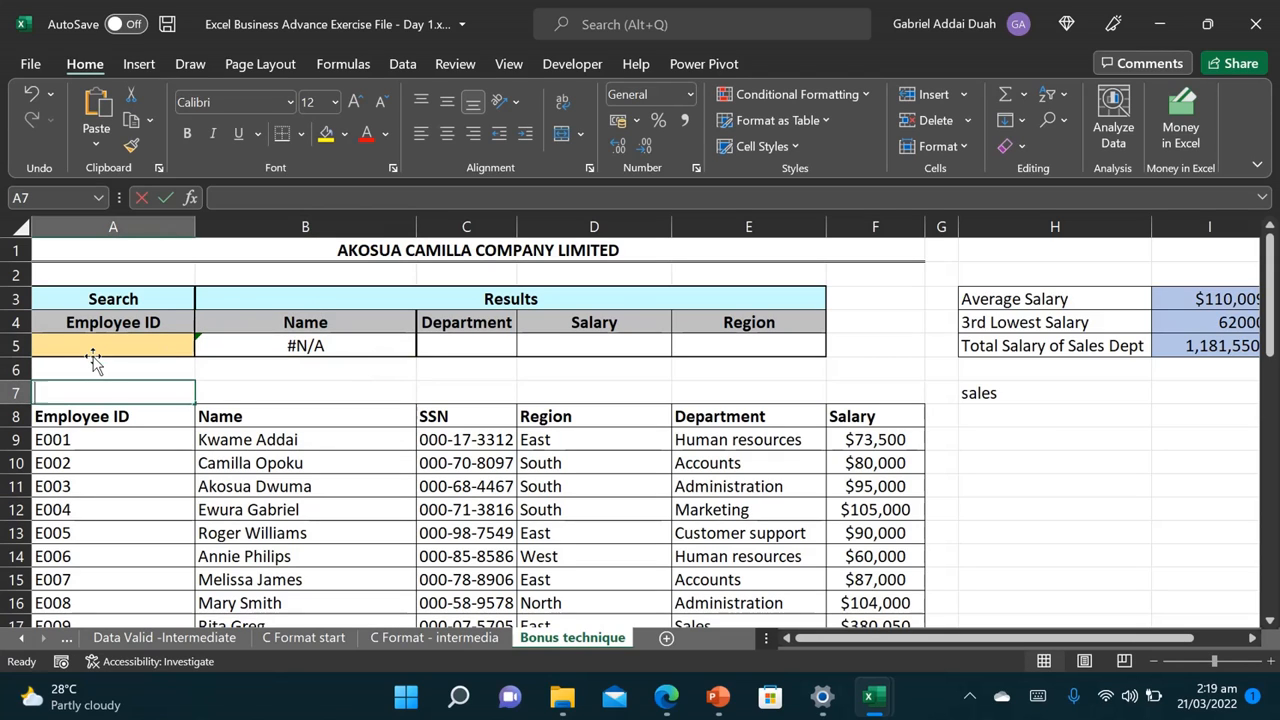
type("e004")
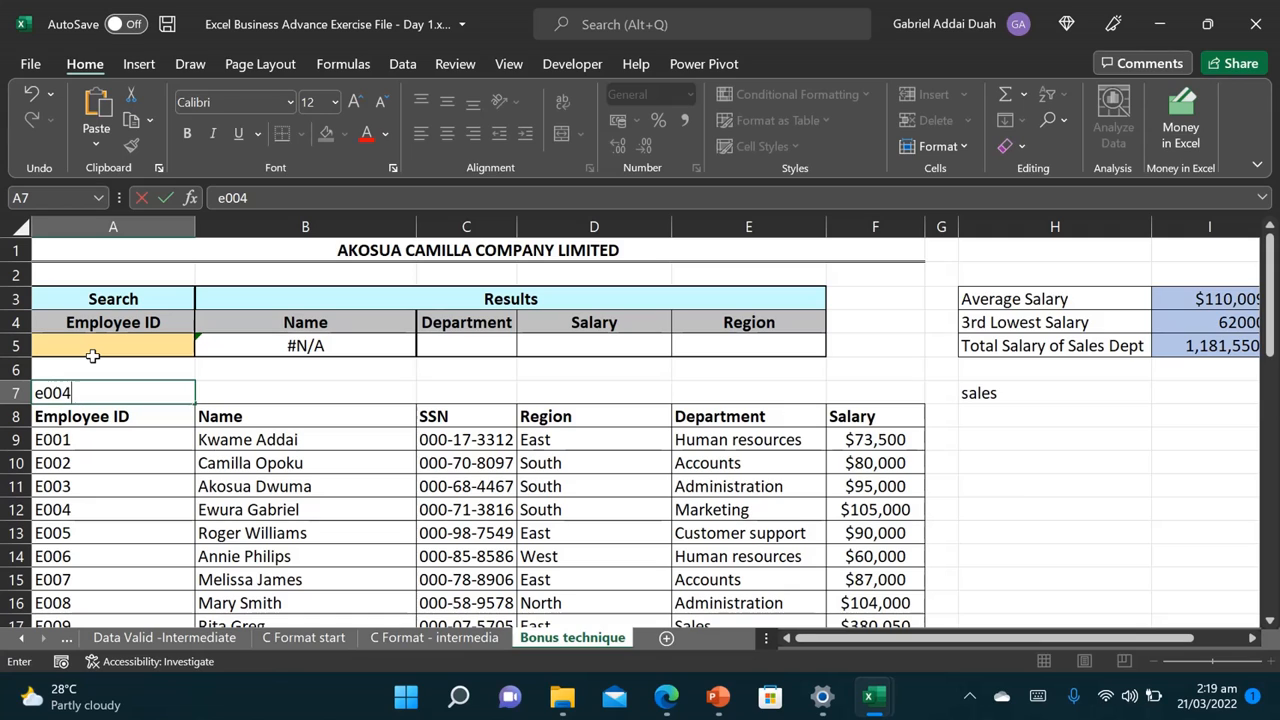
key("Escape")
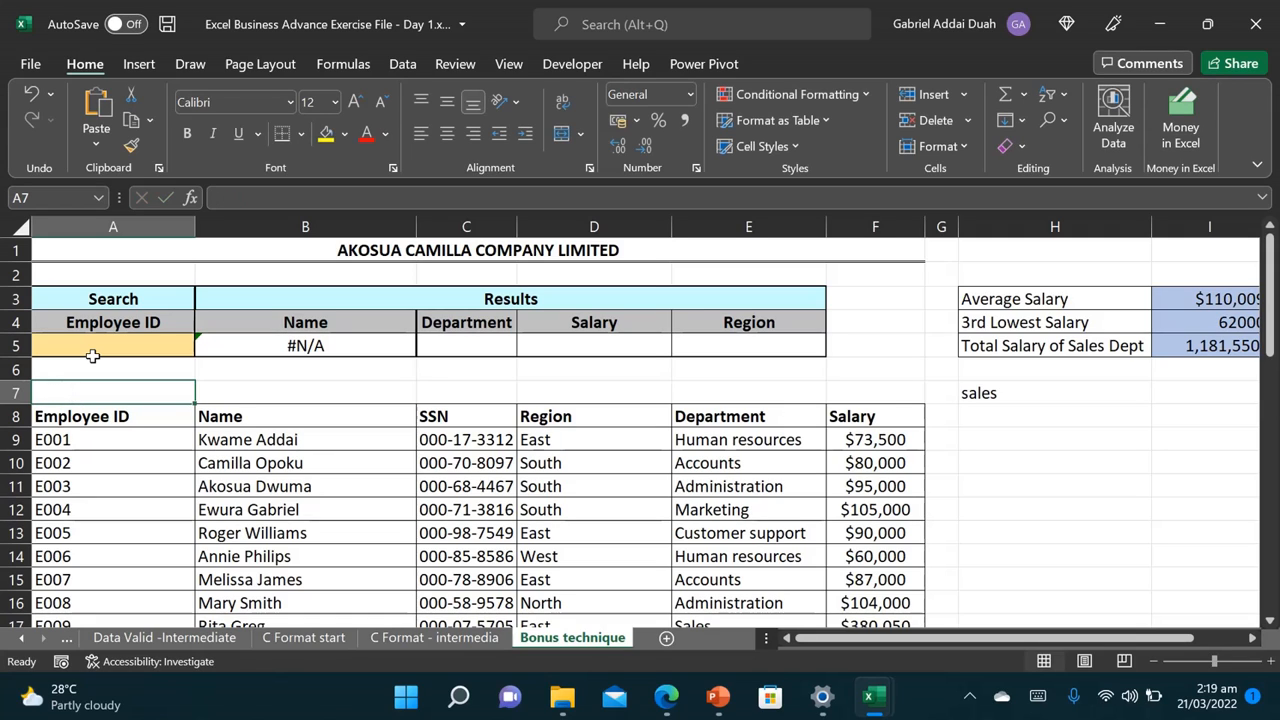
left_click(117, 345)
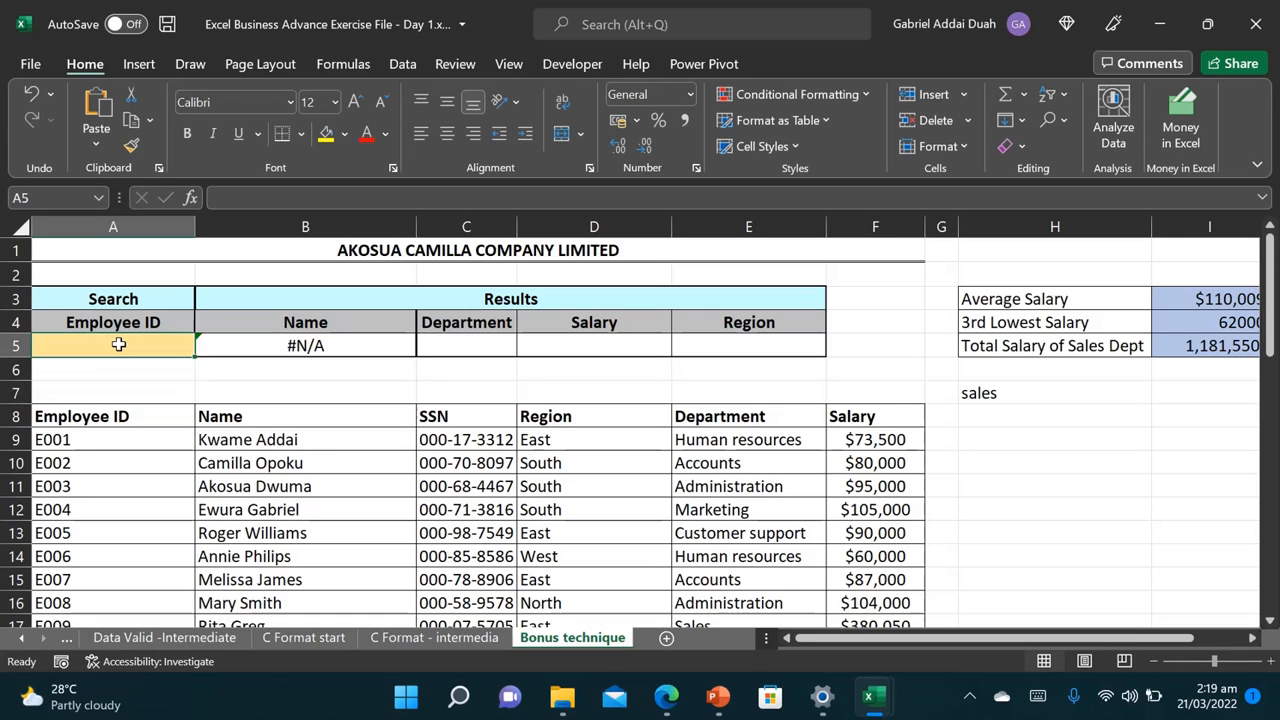
type("e00")
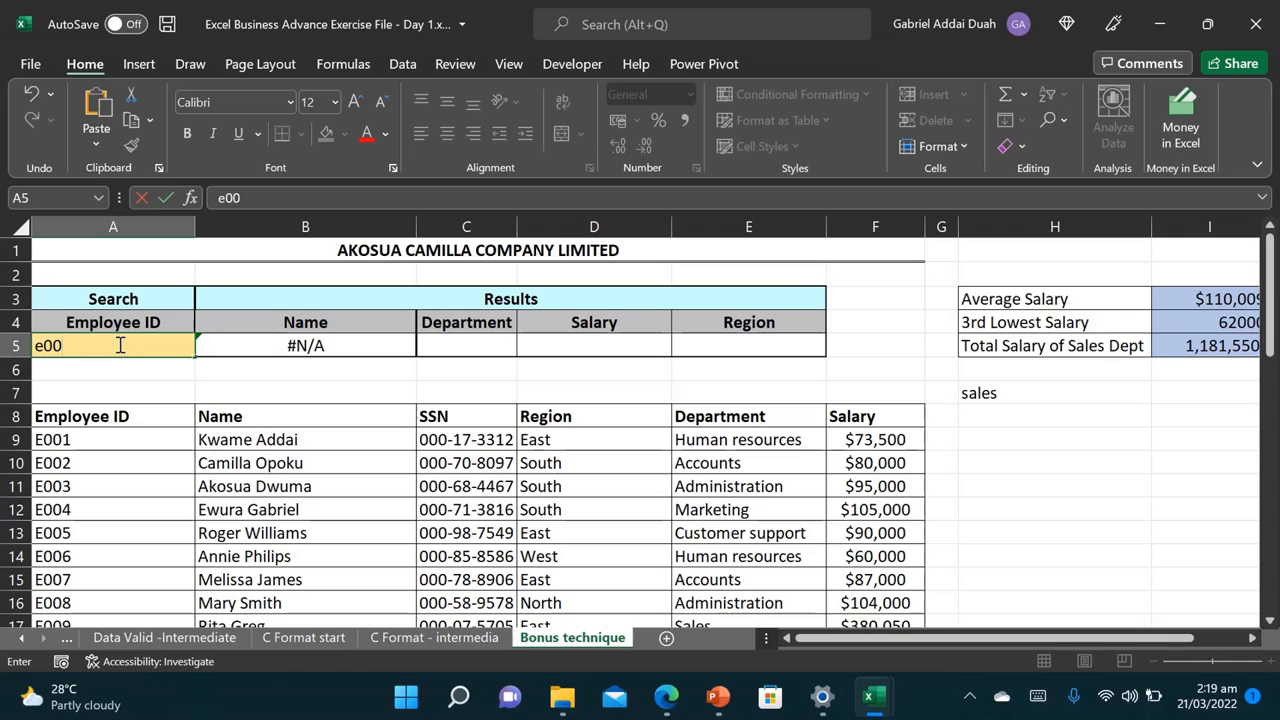
type("4")
key("Return")
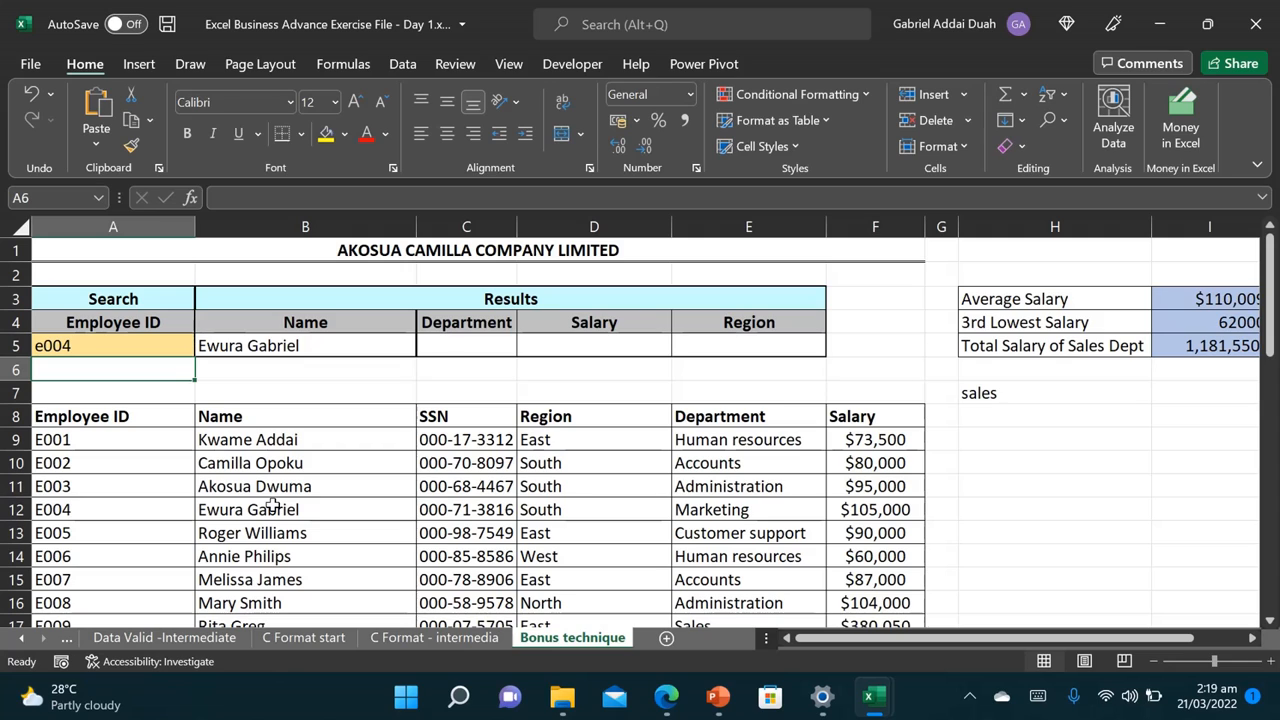
left_click(486, 337)
Step: Enter =XLOOKUP(A5,A8:A48,E8:E48) in C5 so Department shows Marketing for e004
type("=")
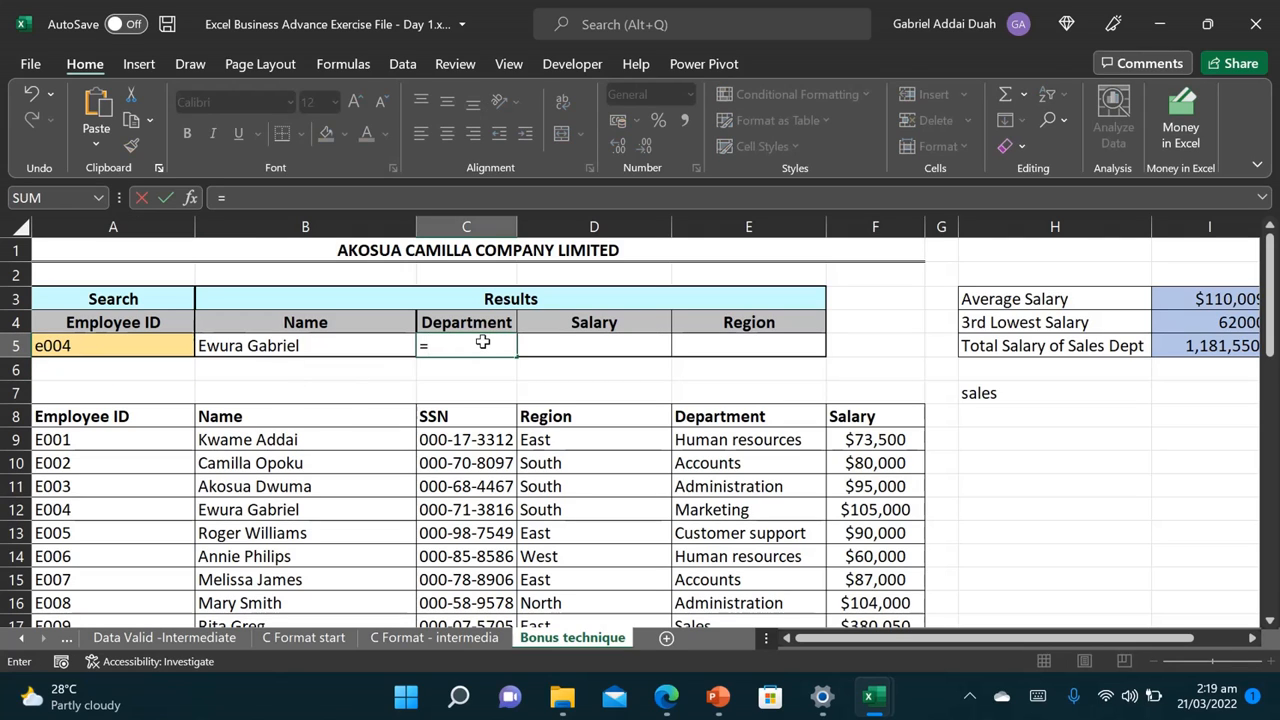
type("xlo")
key("Tab")
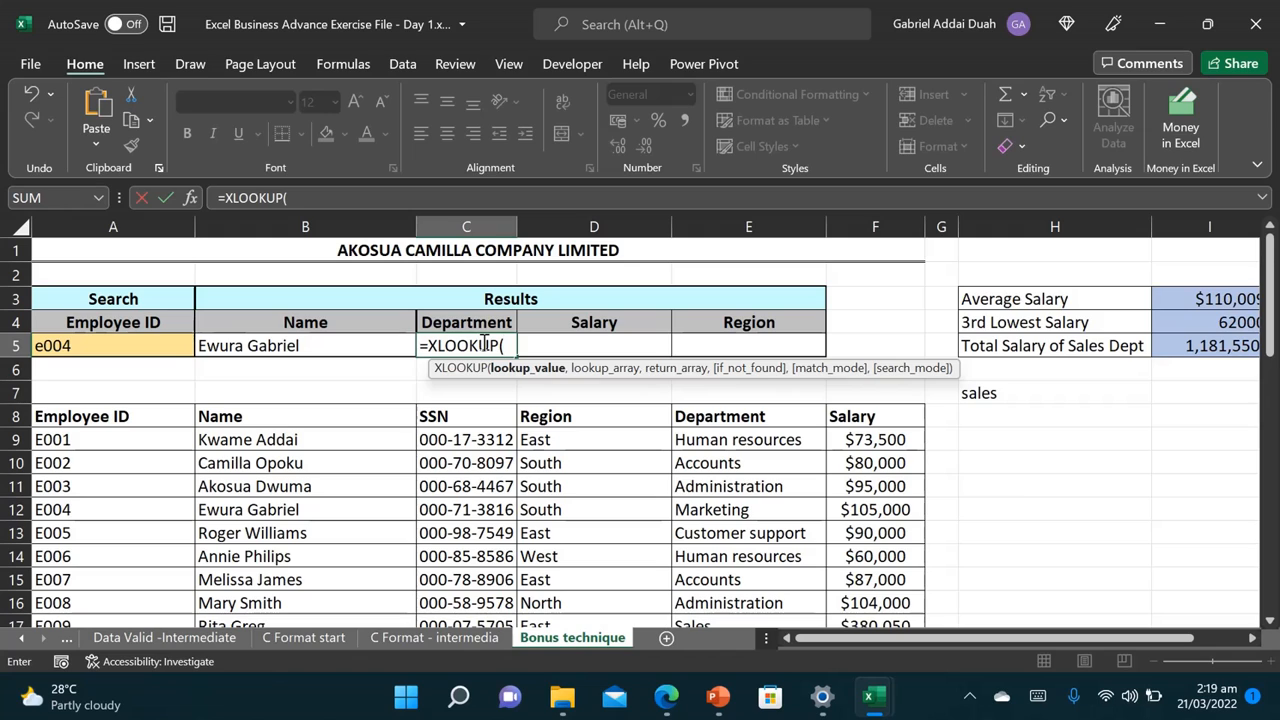
left_click(128, 343)
type(",")
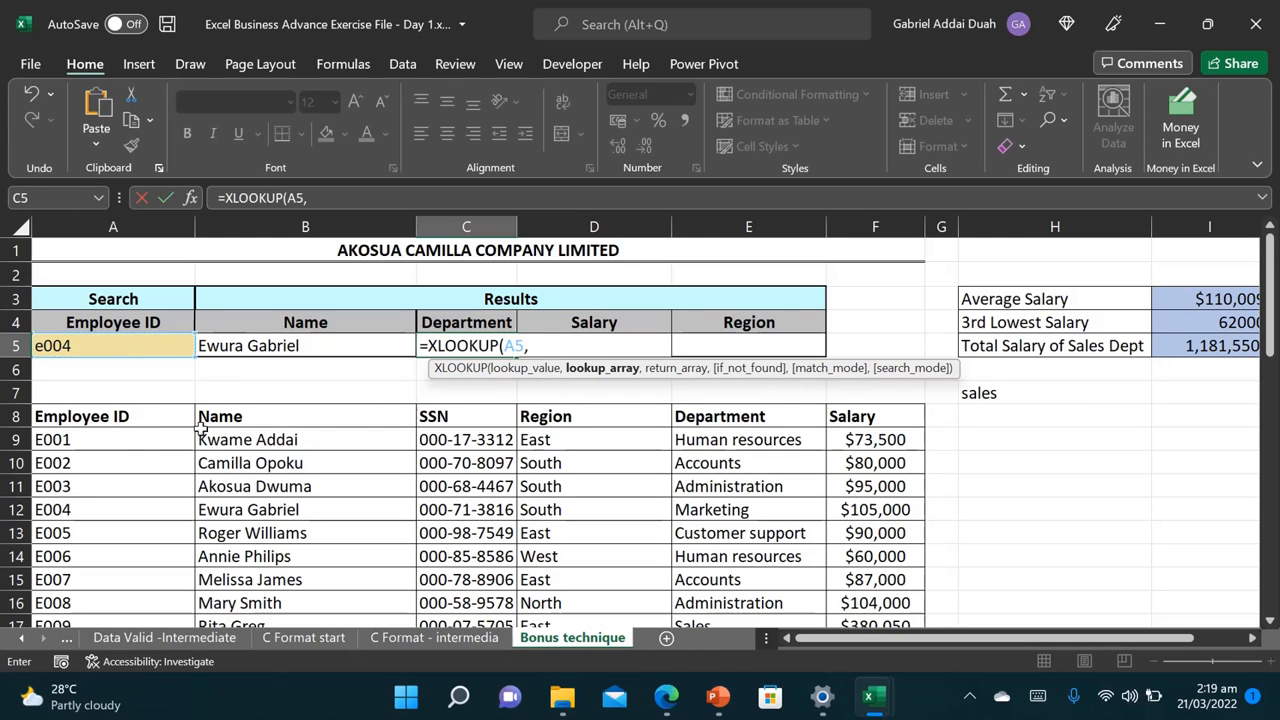
left_click(116, 424)
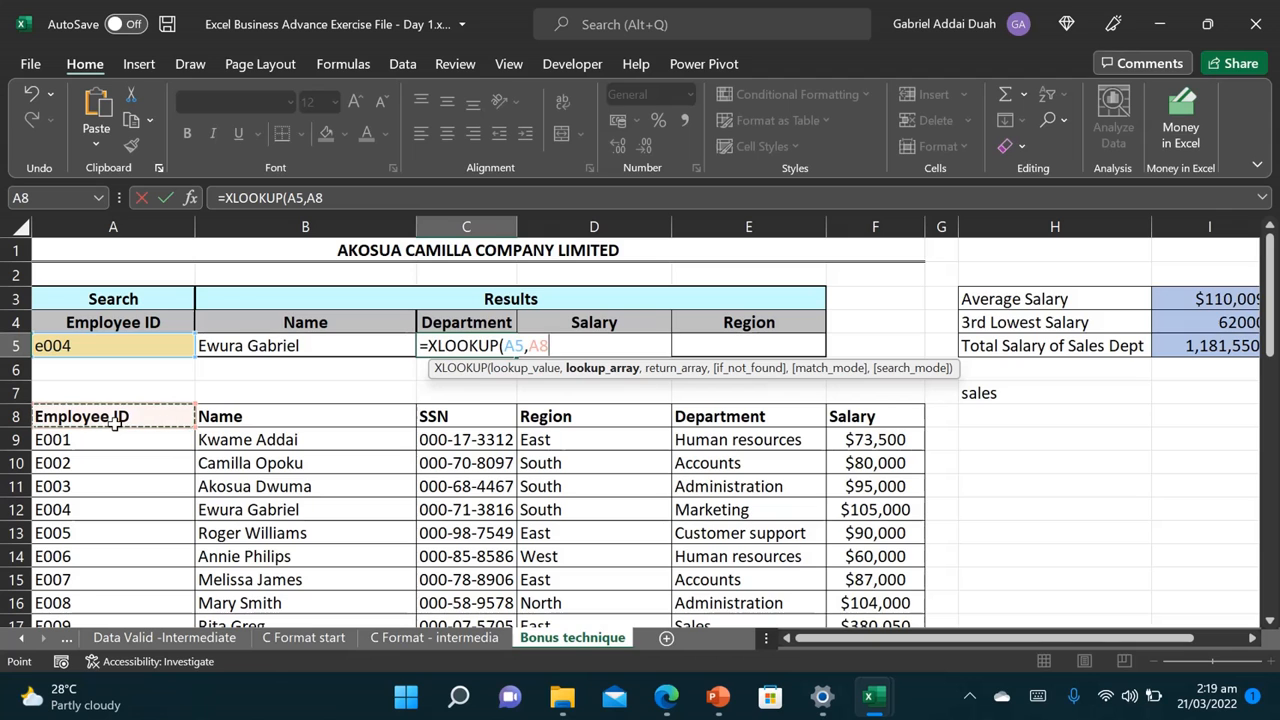
key("ctrl+shift+Down")
type(",")
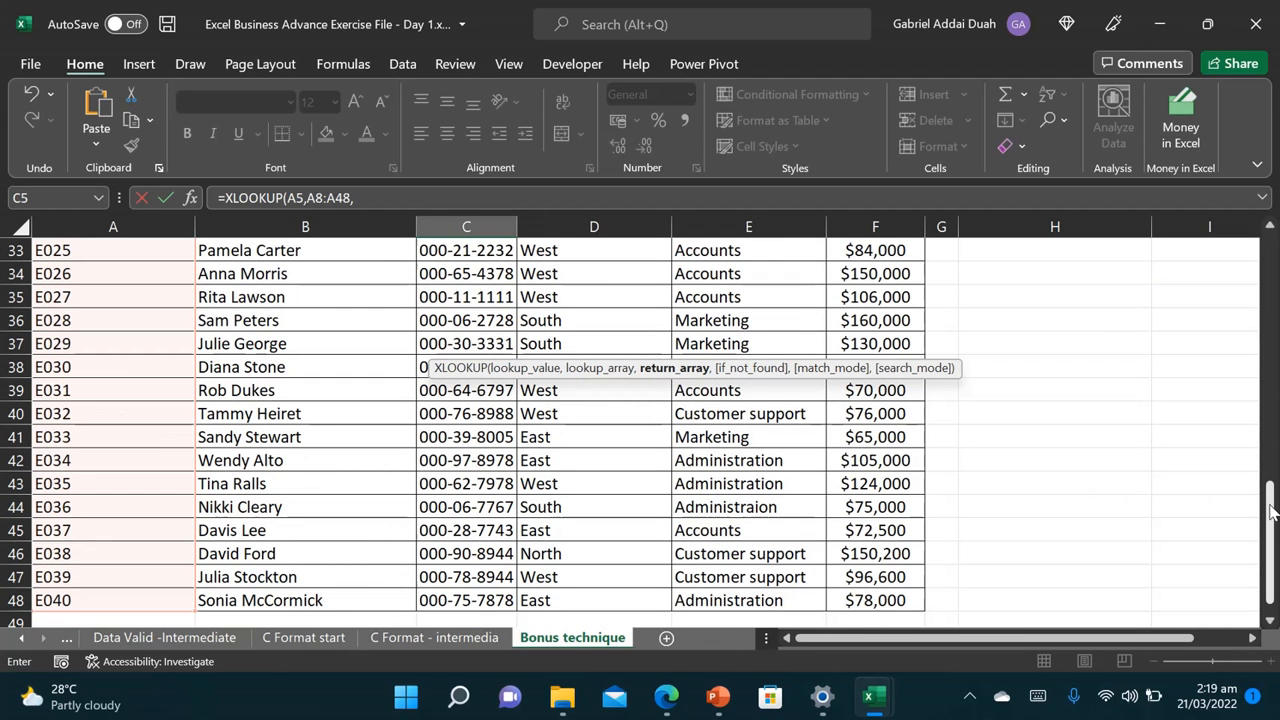
left_click_drag(1272, 540, 1275, 190)
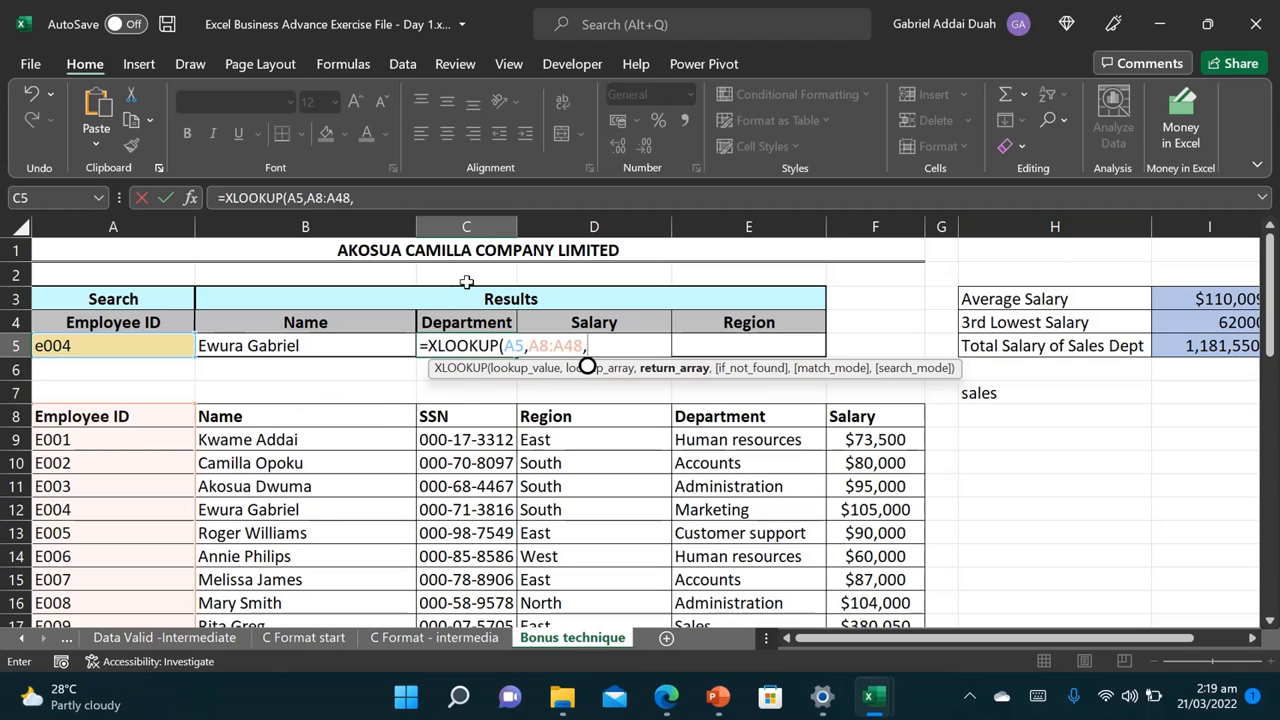
left_click(727, 416)
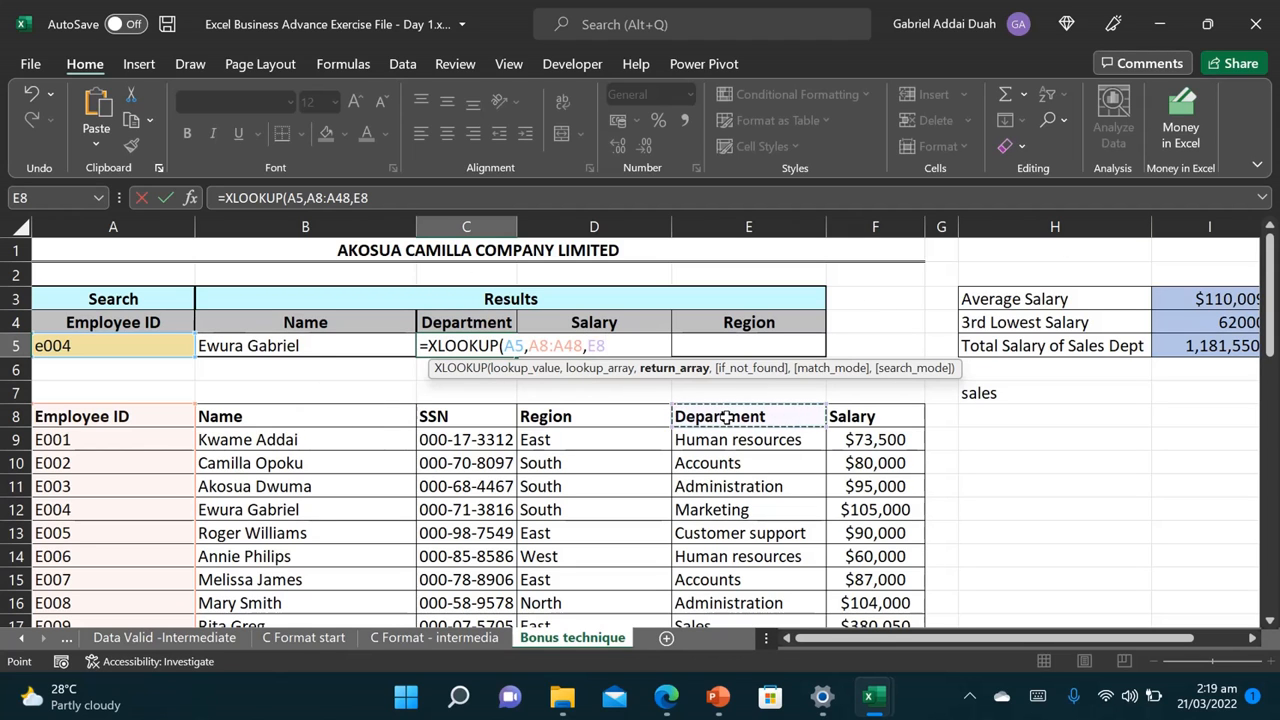
key("ctrl+shift+Down")
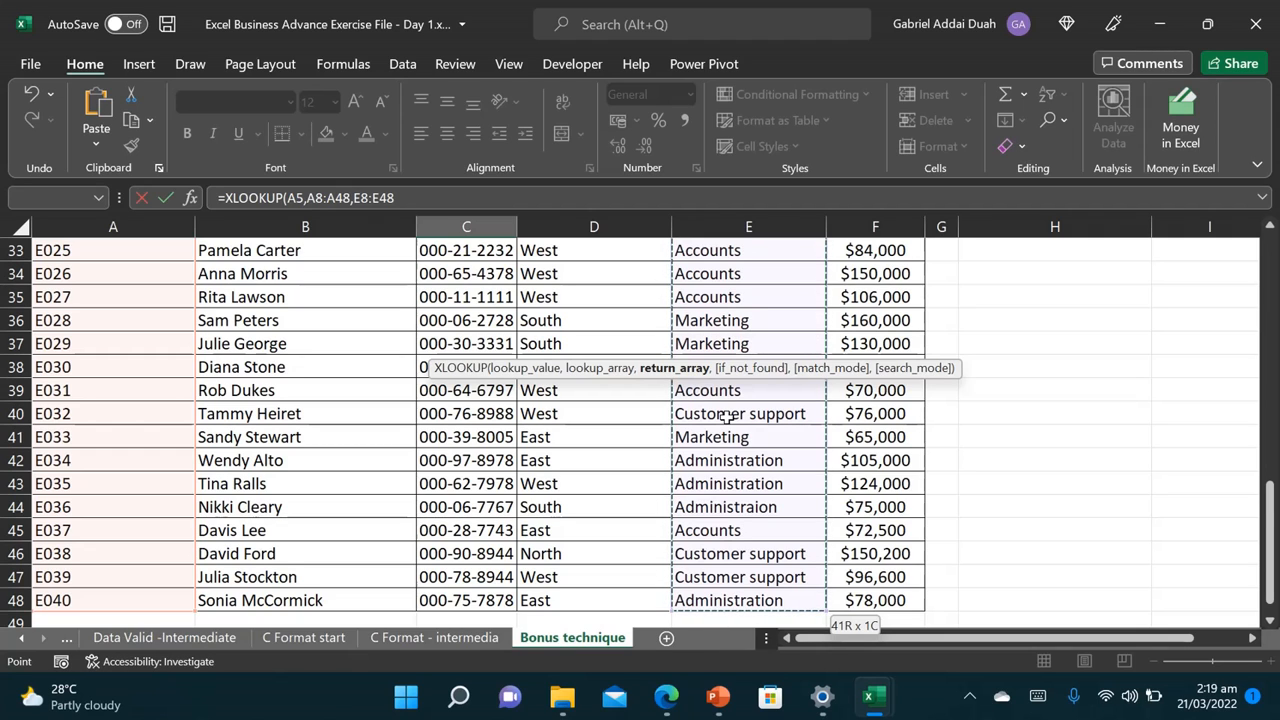
left_click_drag(1275, 481, 1273, 255)
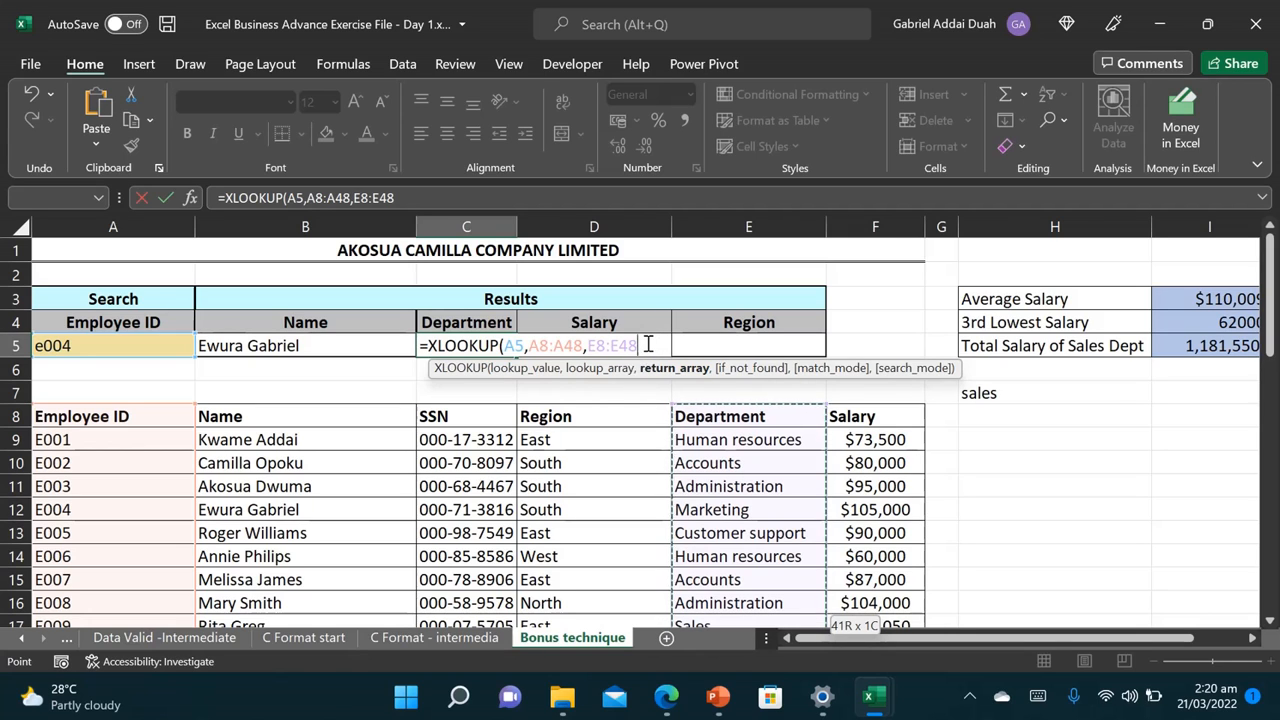
key("Return")
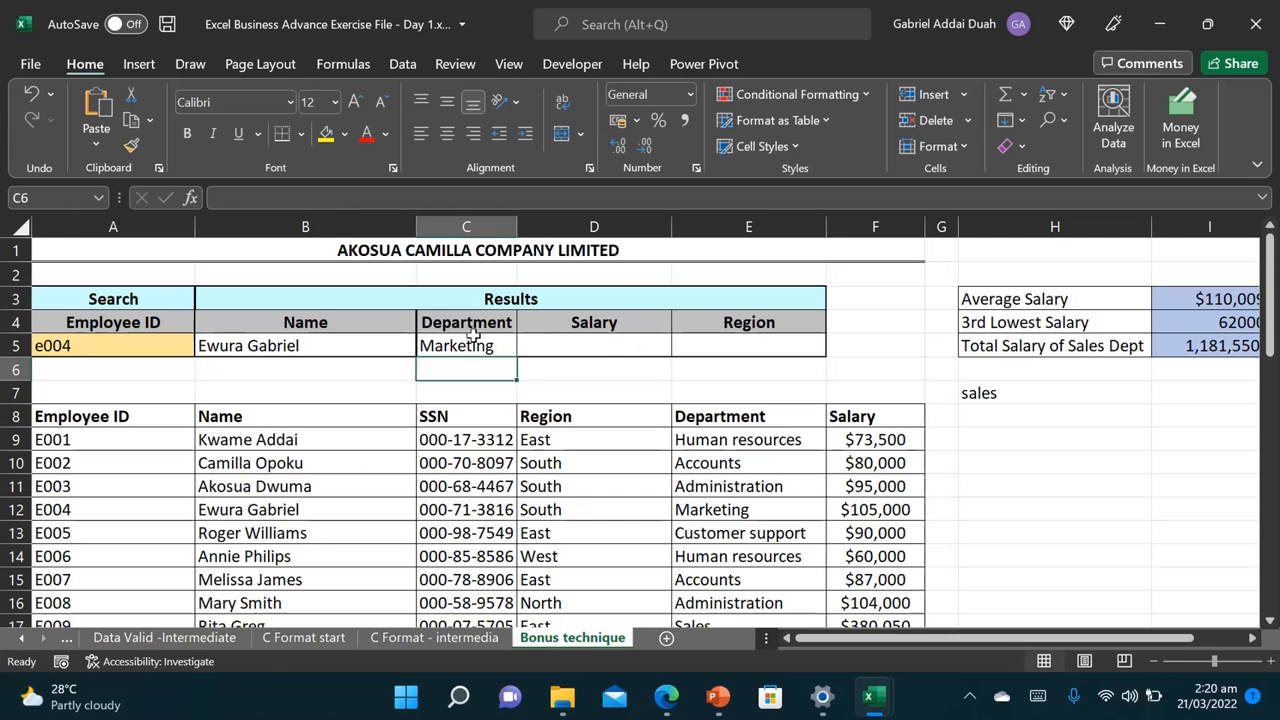
Step: Start an XLOOKUP in D5 using A5 as lookup value against A8:A48
left_click(579, 344)
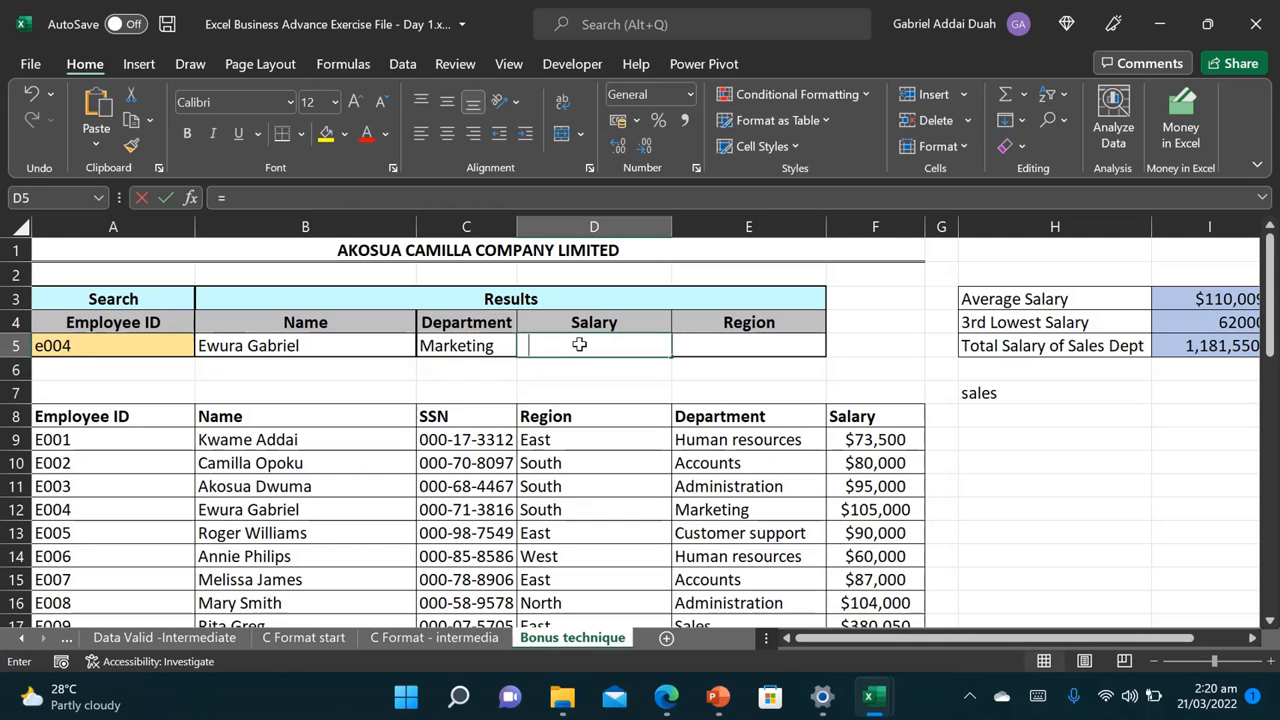
type("=x")
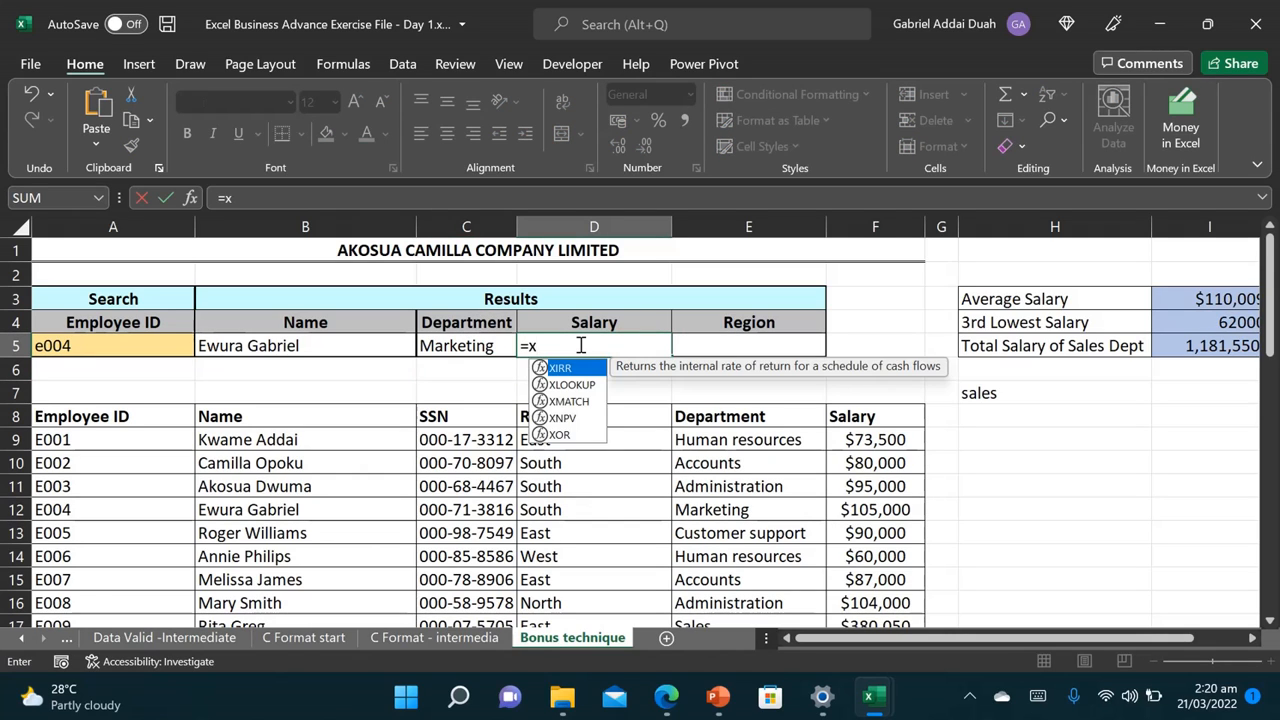
type("l")
key("Tab")
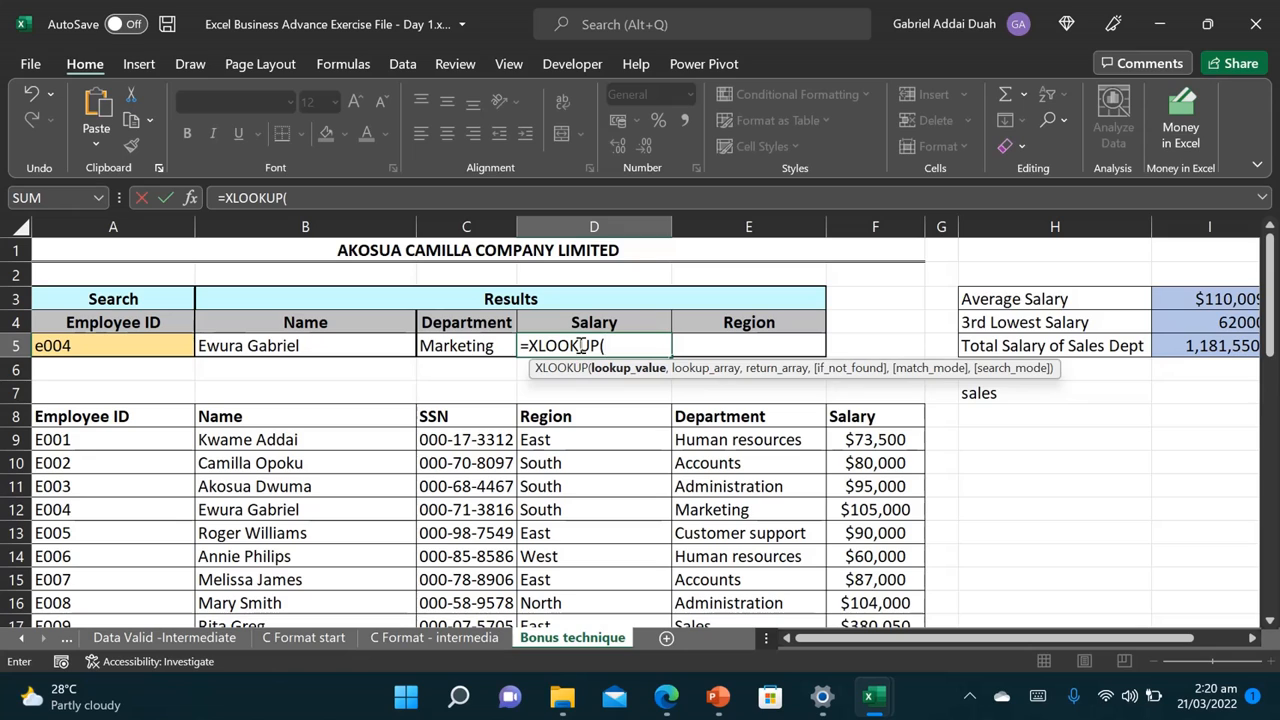
left_click(147, 344)
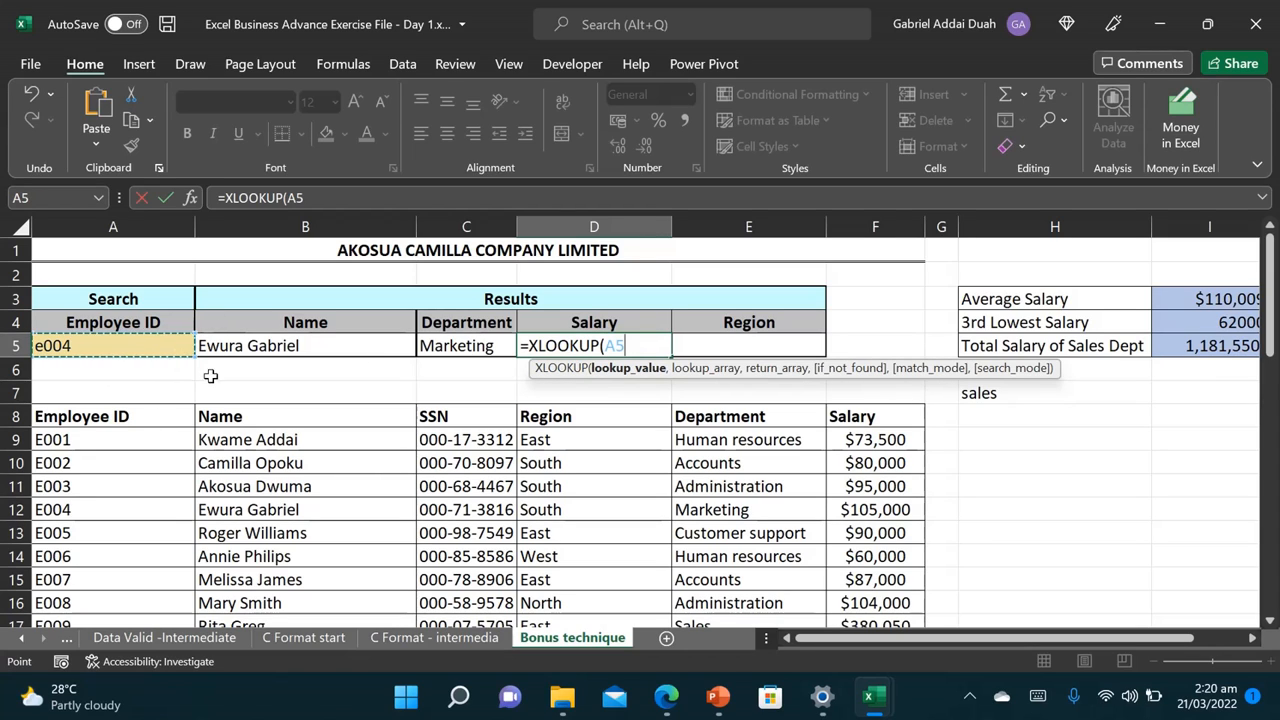
type(",")
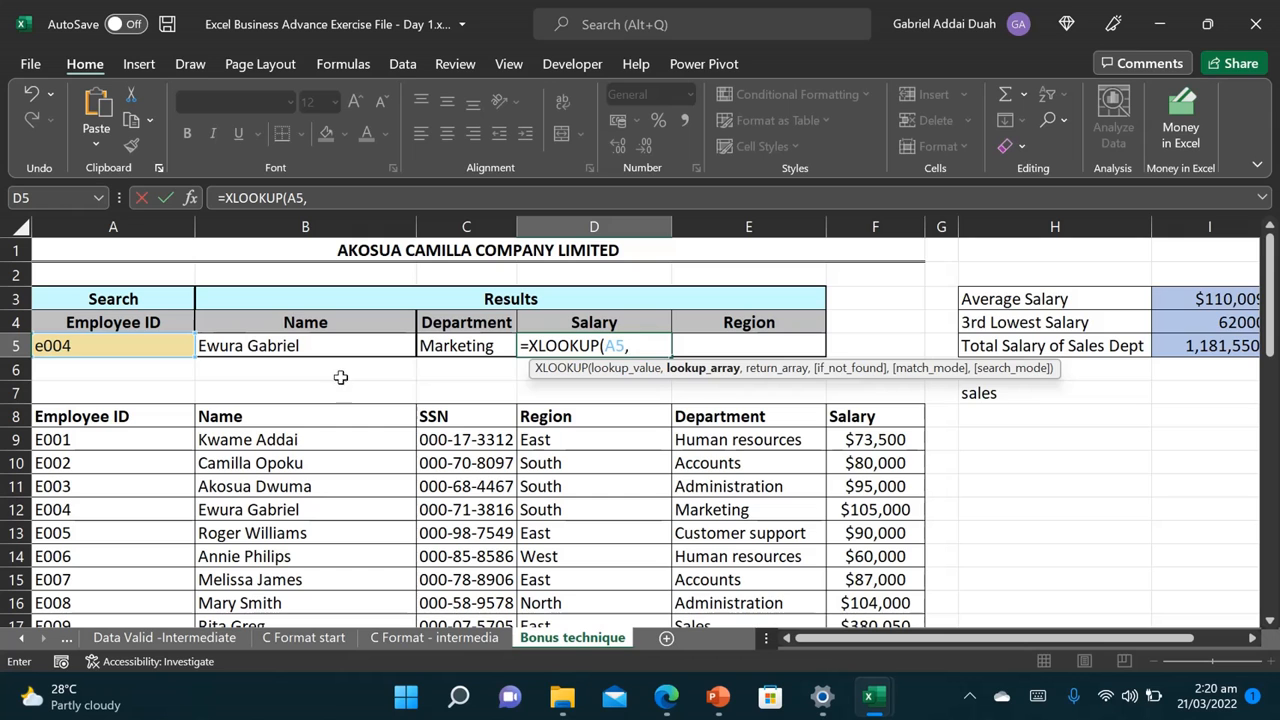
left_click(101, 413)
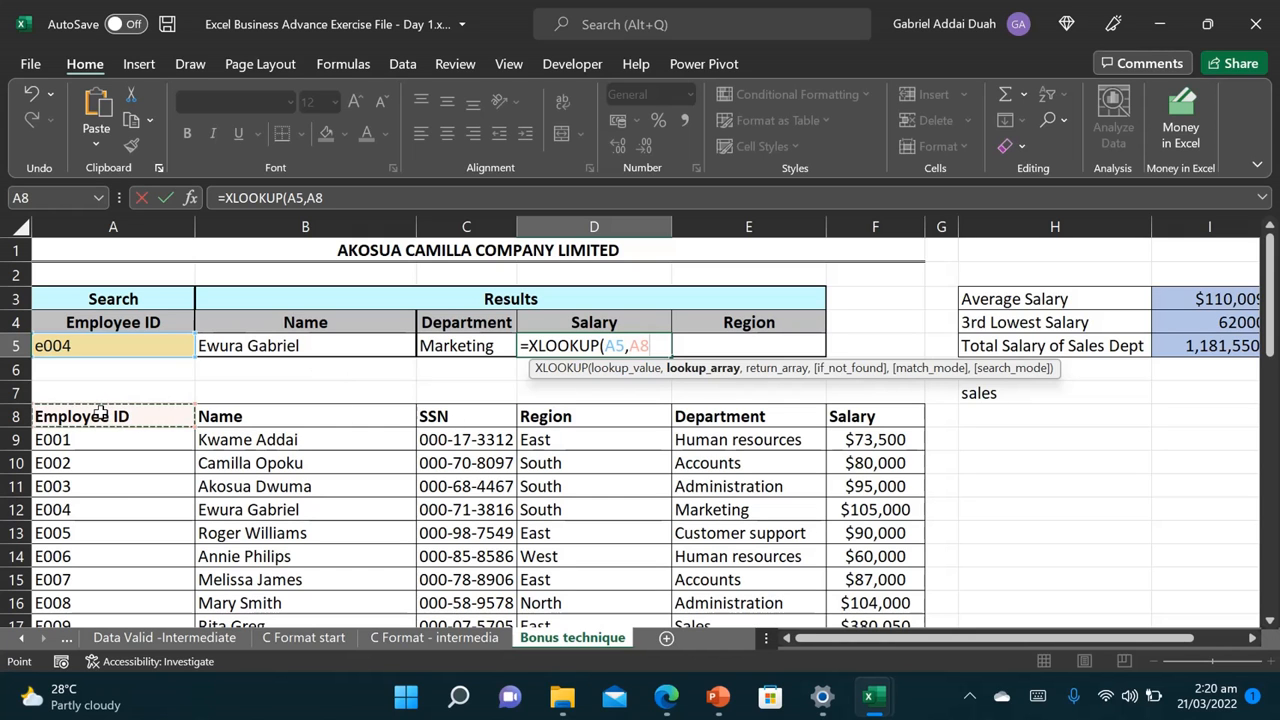
key("ctrl+shift+Down")
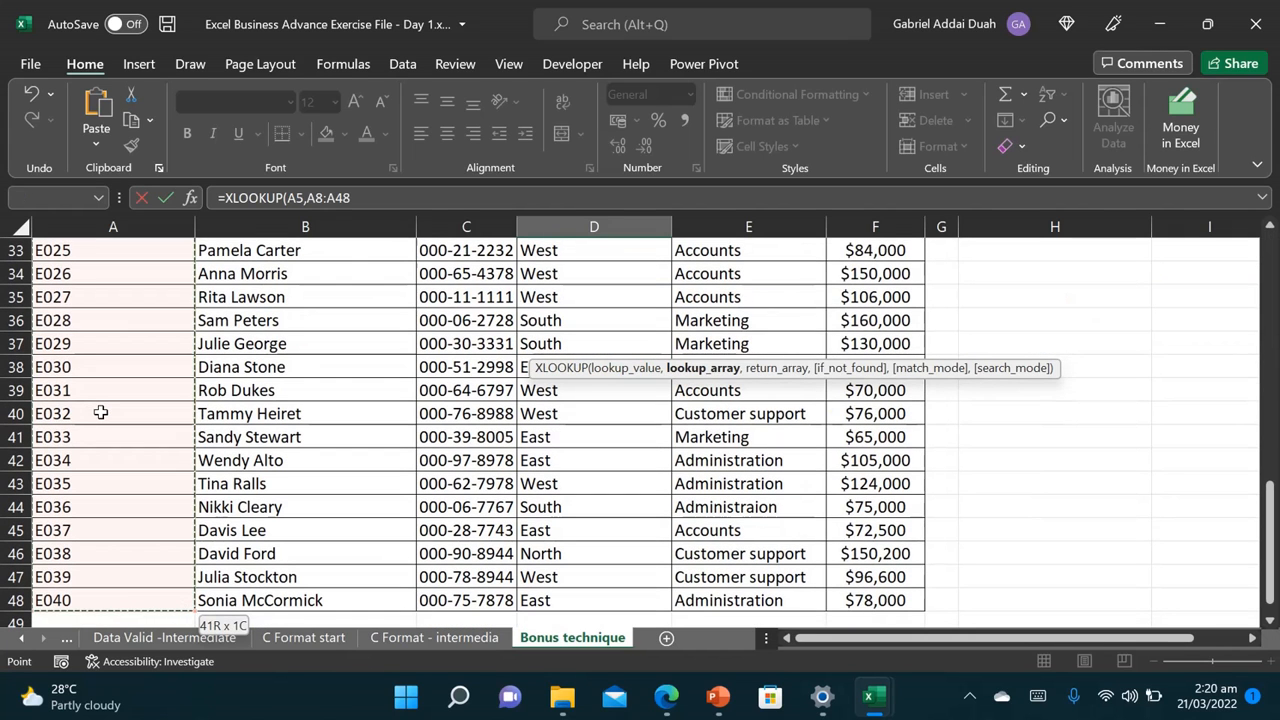
type(",")
left_click_drag(1270, 545, 1275, 290)
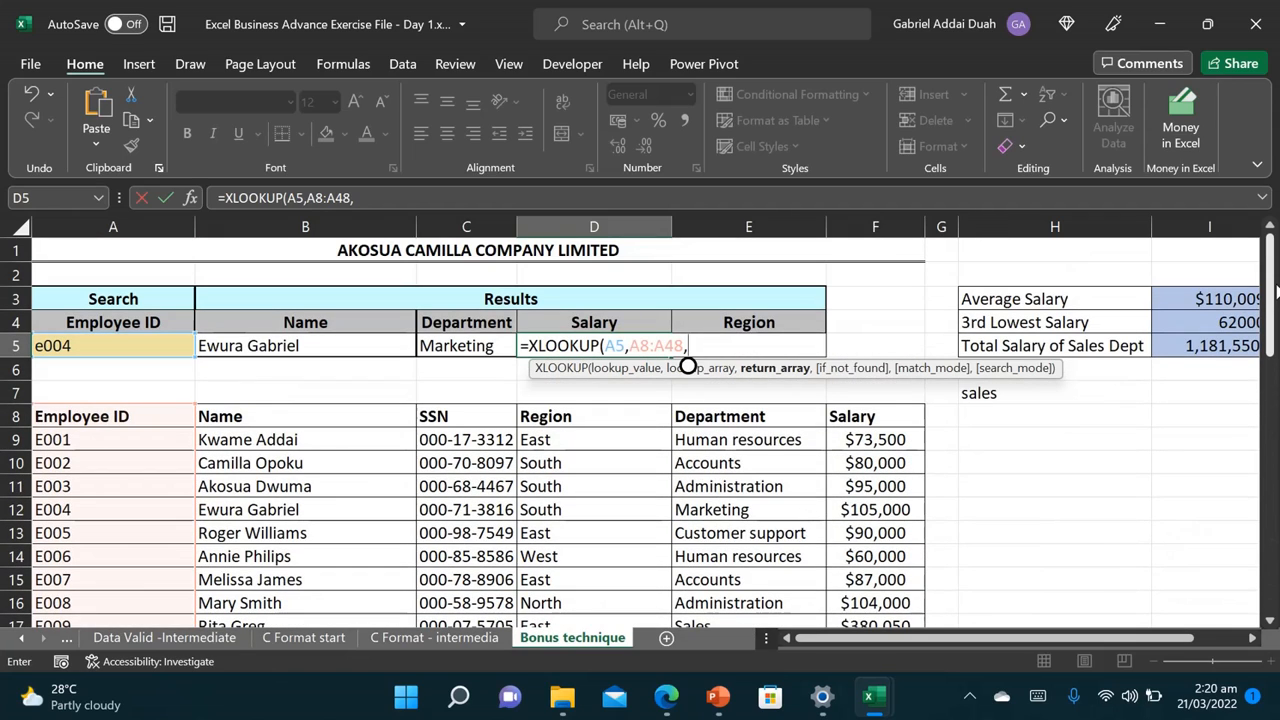
Step: Return salaries from F8:F48, completing the lookup that shows 105000 for e004
left_click(889, 420)
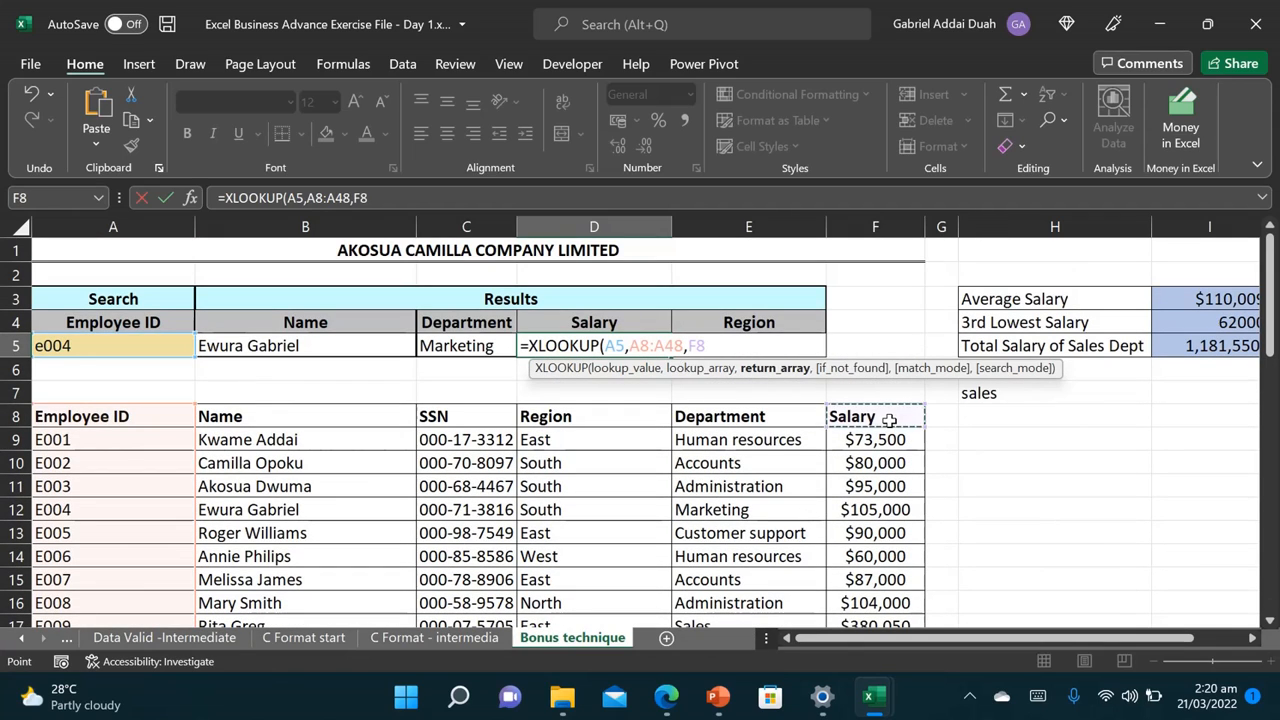
key("ctrl+shift+Down")
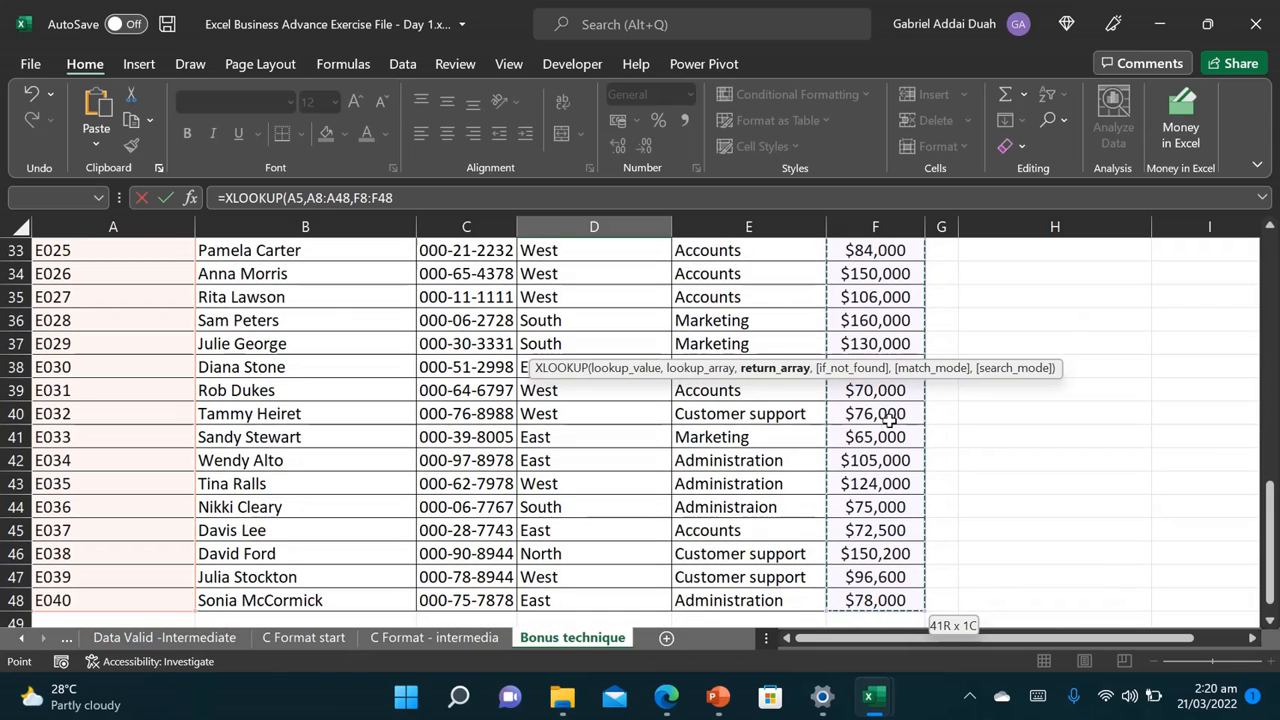
left_click_drag(1270, 540, 1218, 246)
type(")")
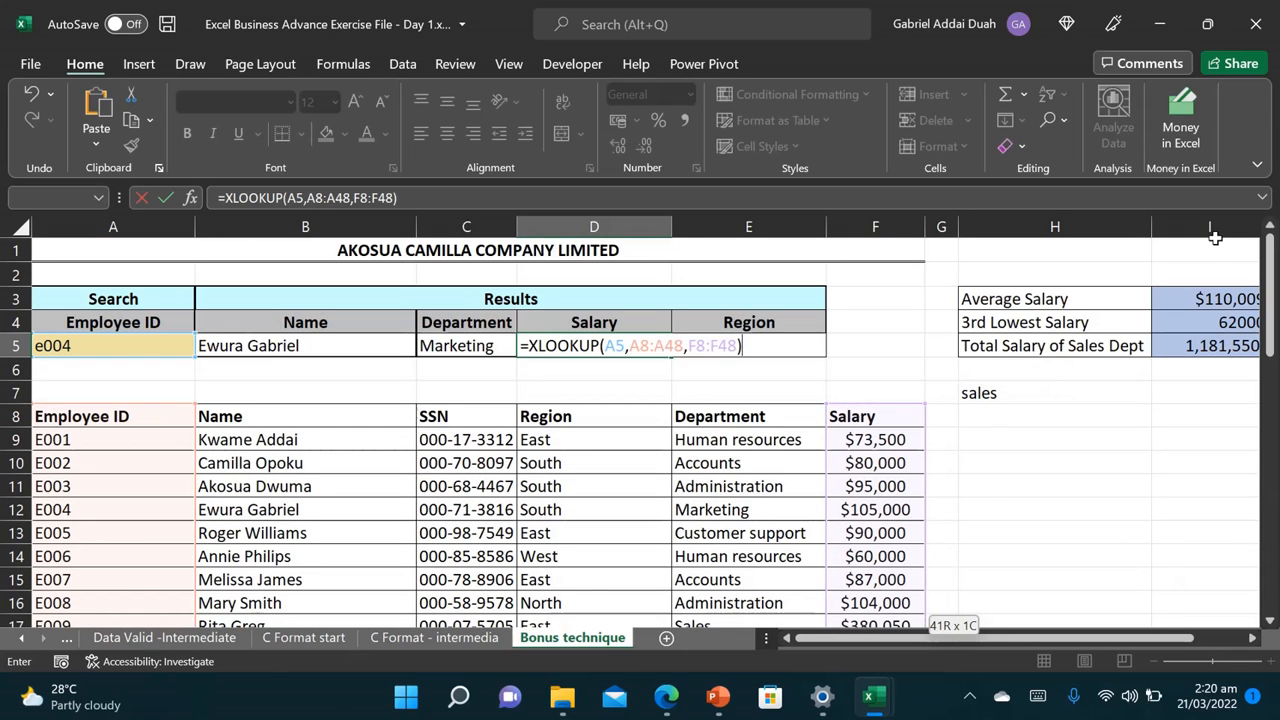
key("Return")
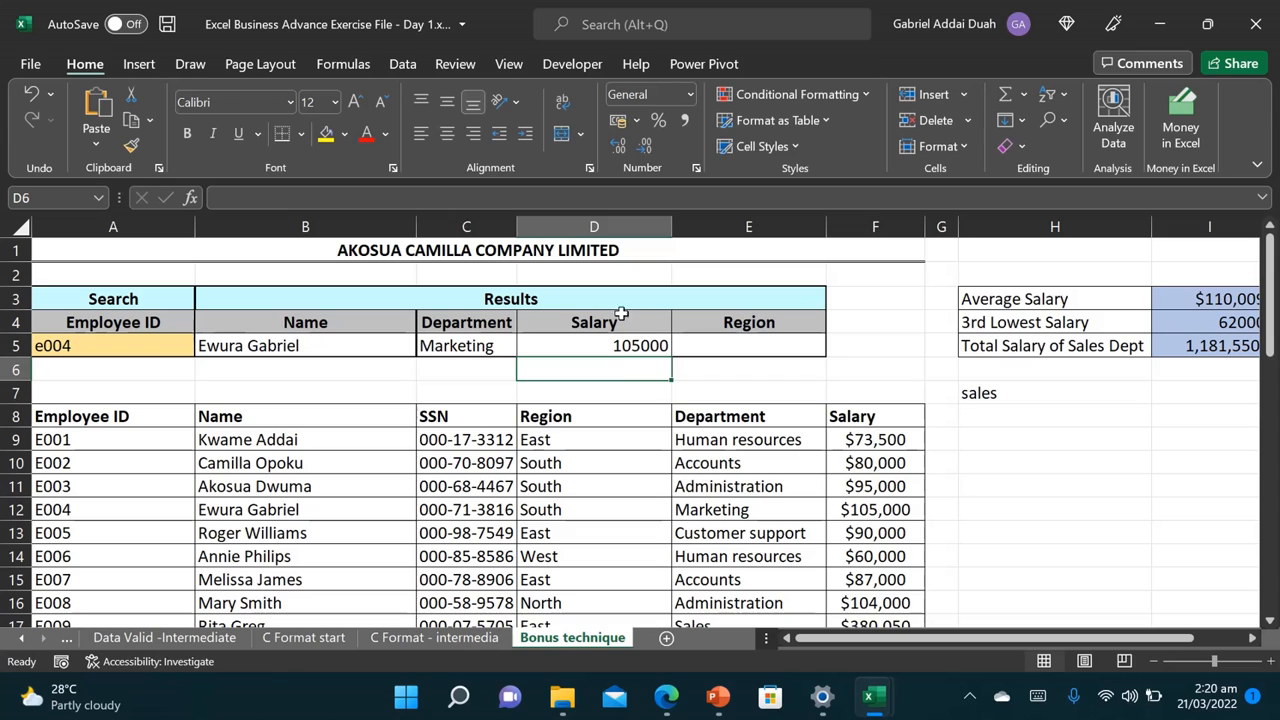
Step: Search for employee ID e007 in A5
left_click(57, 343)
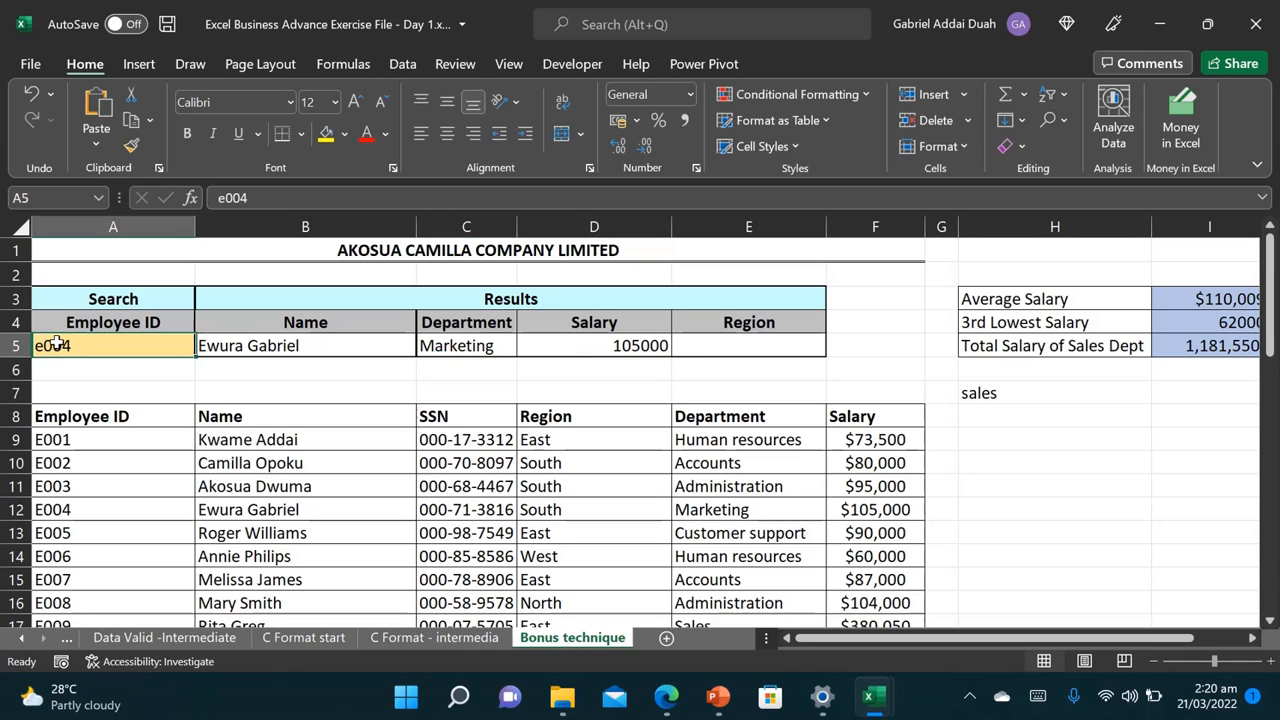
type("e0")
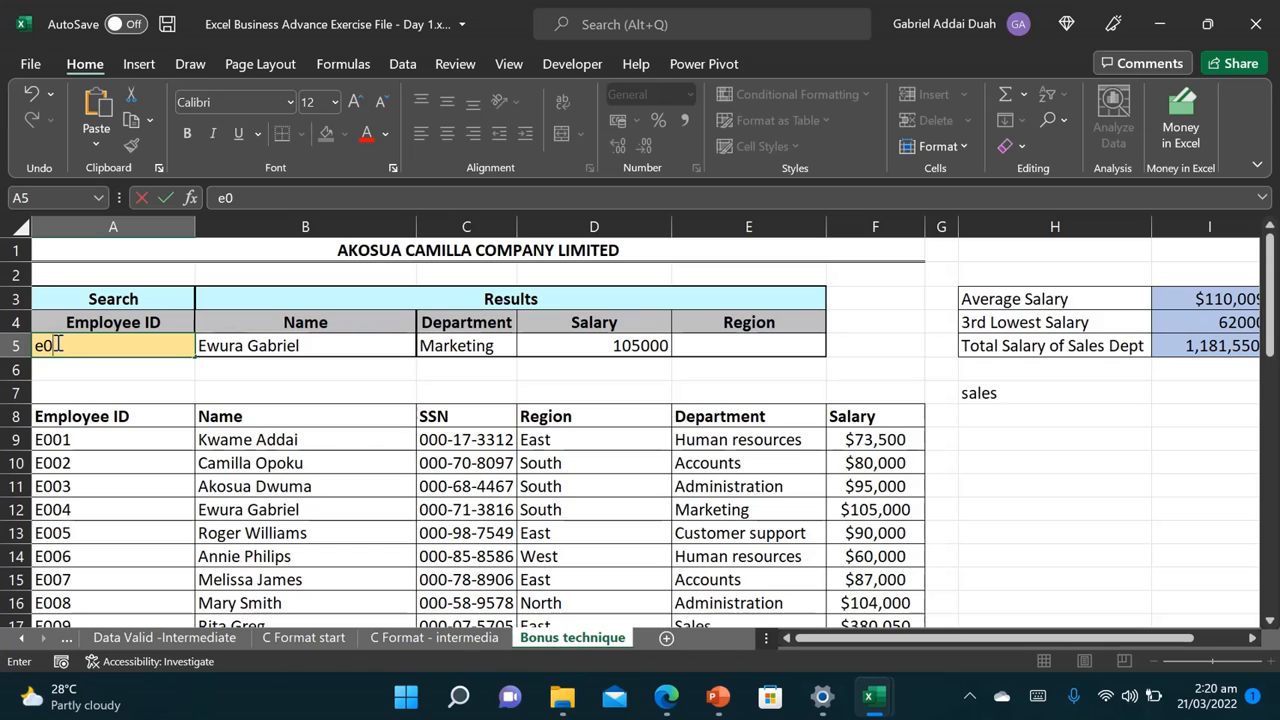
type("07")
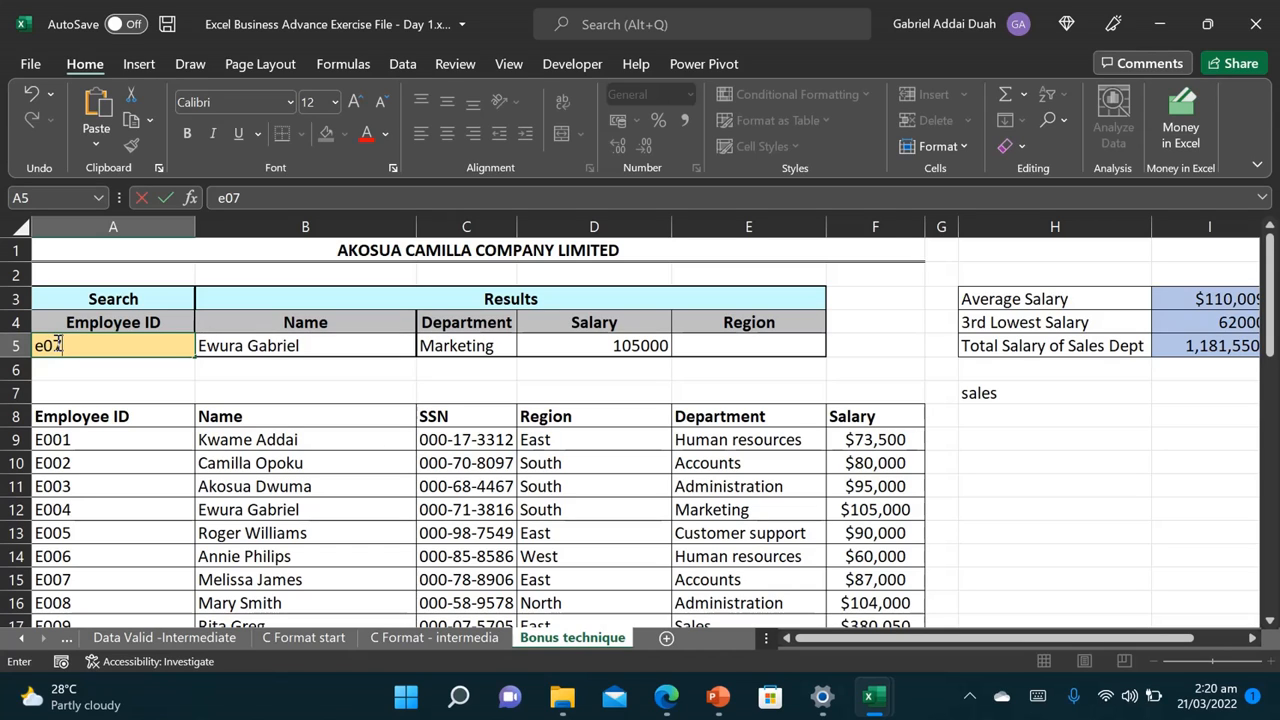
key("BackSpace")
type("07")
key("Return")
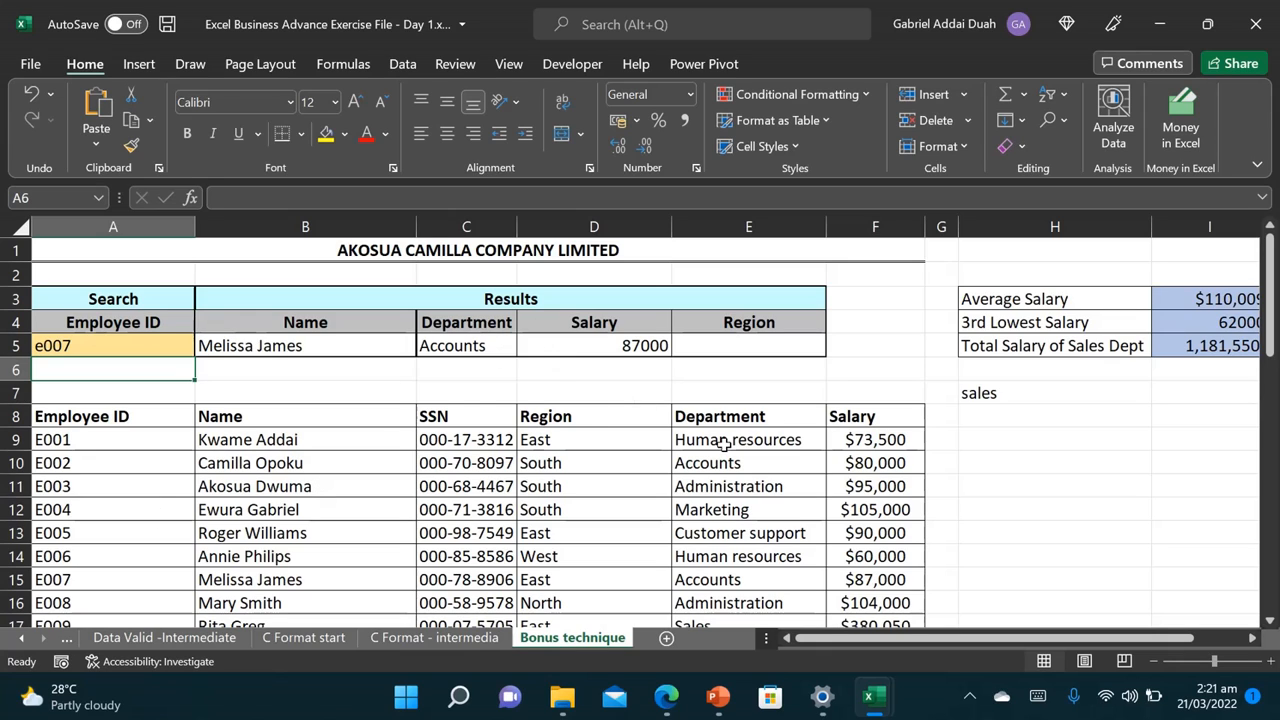
Step: Change the search ID to e002, returning an Accounts employee earning 80000
left_click(110, 347)
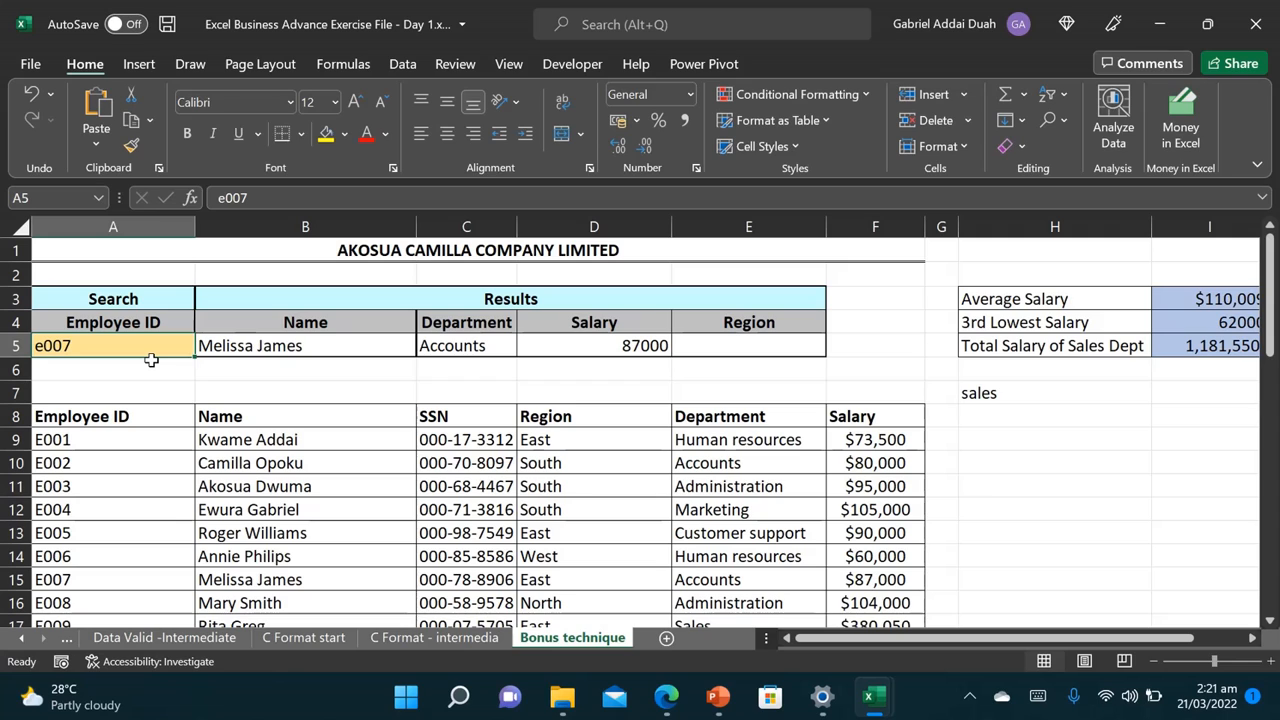
type("e002")
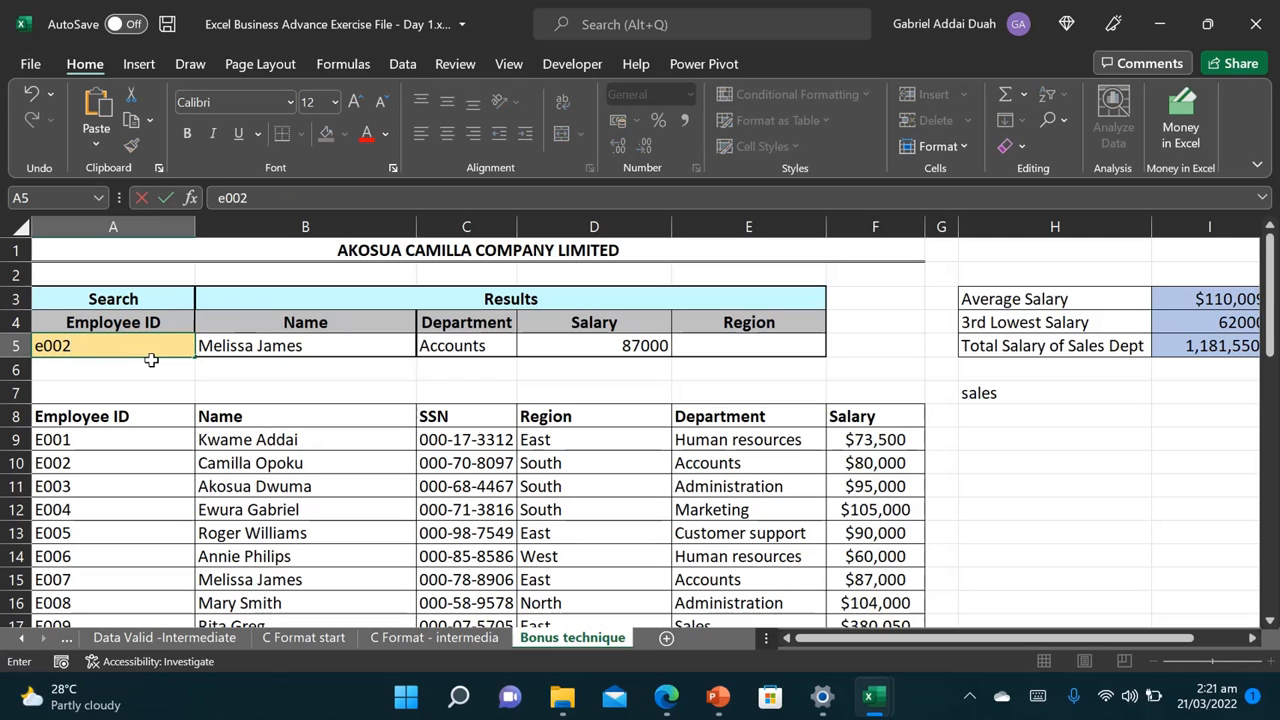
left_click(290, 368)
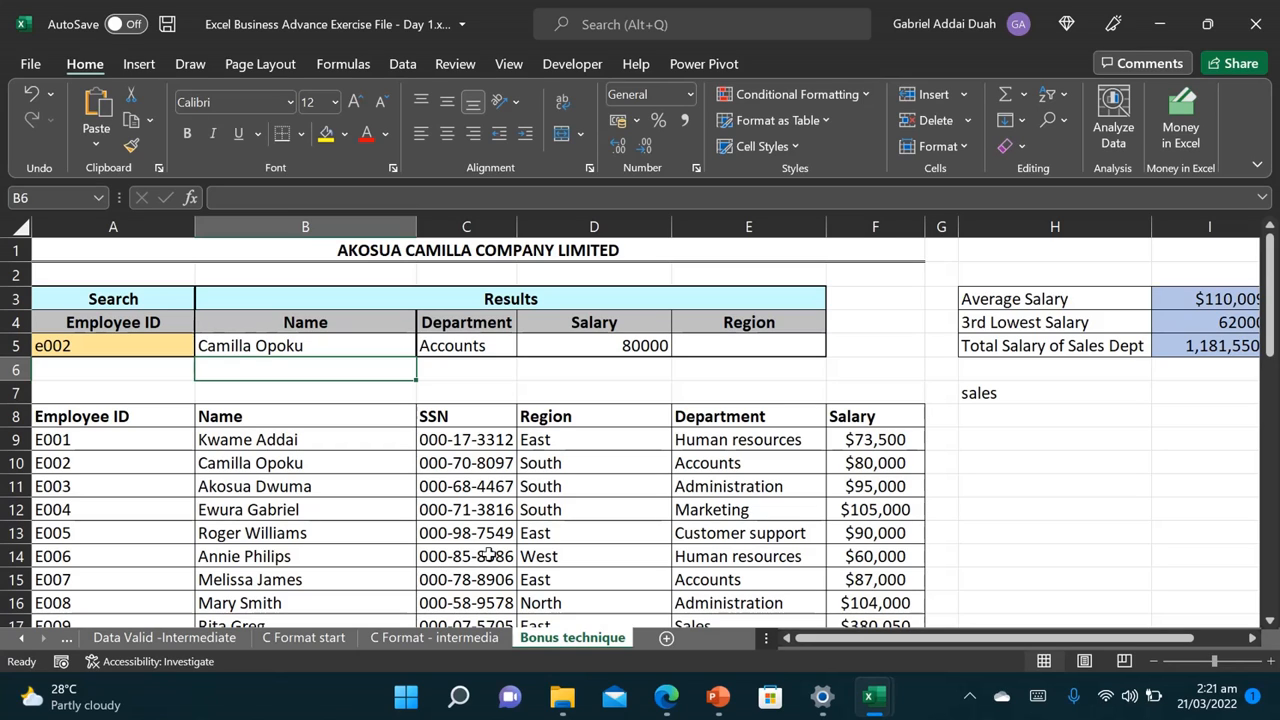
Step: Start a VLOOKUP in E5 using employee ID A5 as the lookup value and A8:D48 as the table
left_click(718, 348)
type("=")
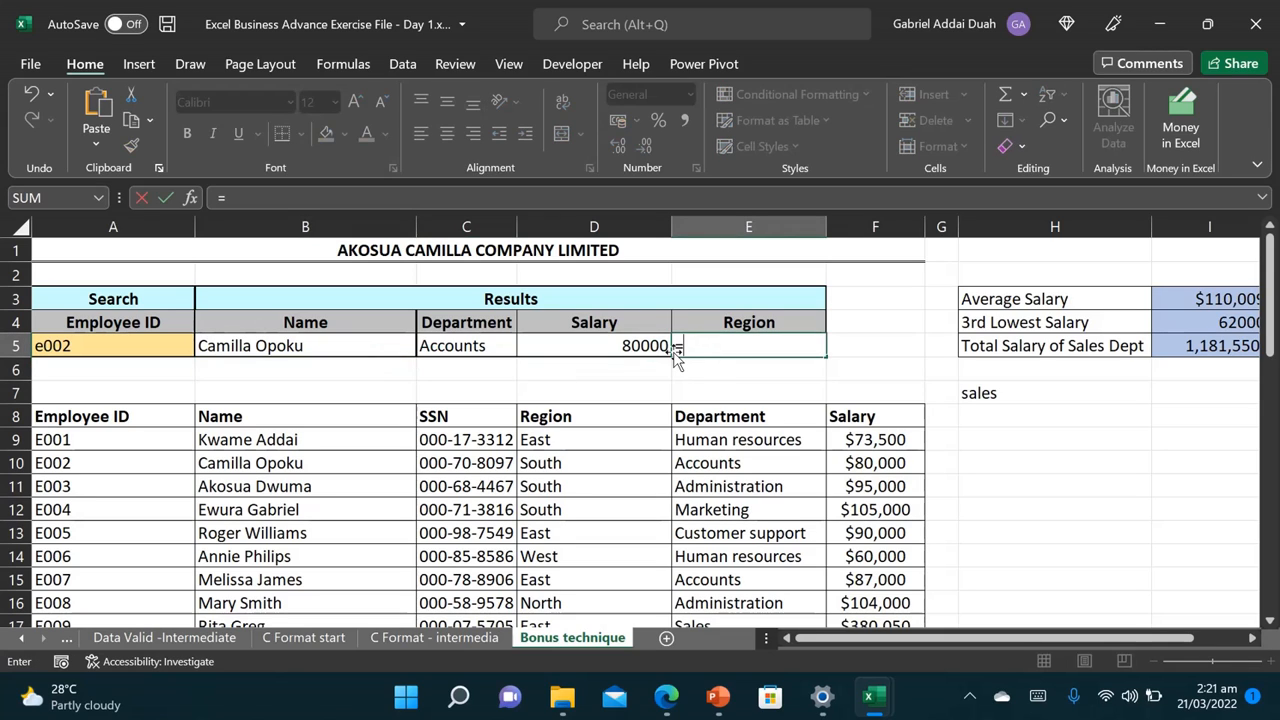
type("vl")
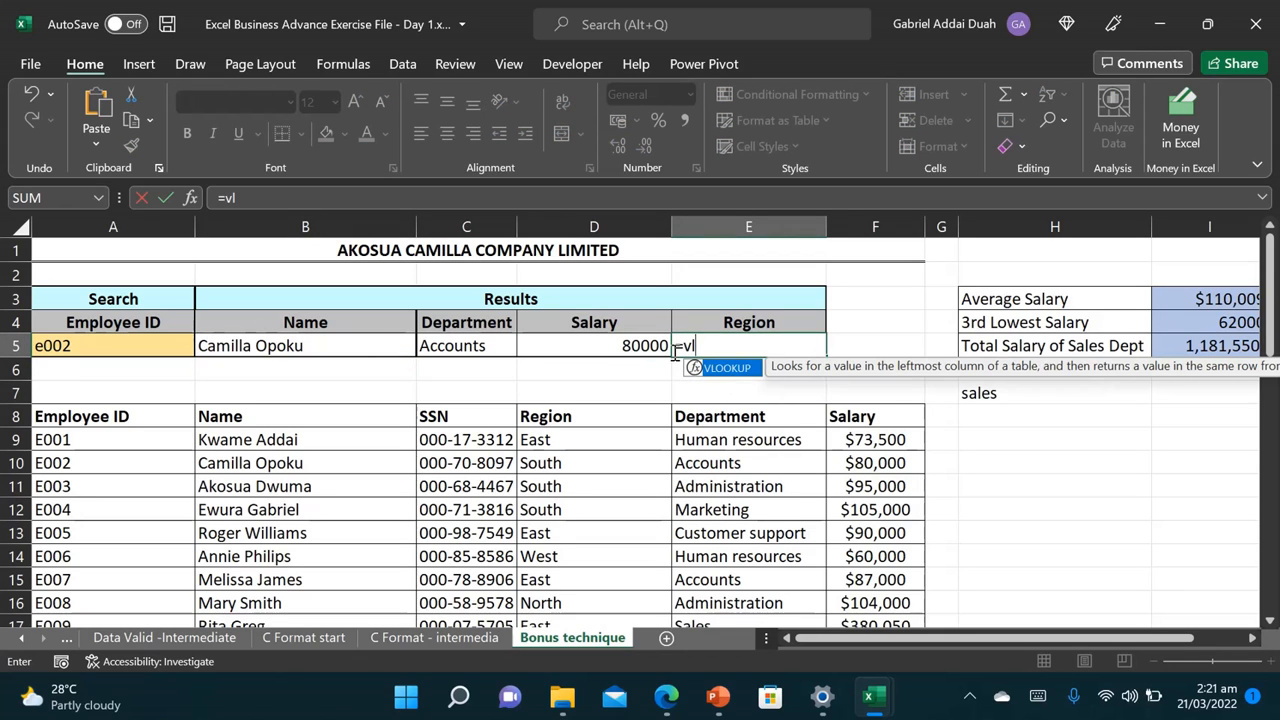
double_click(725, 368)
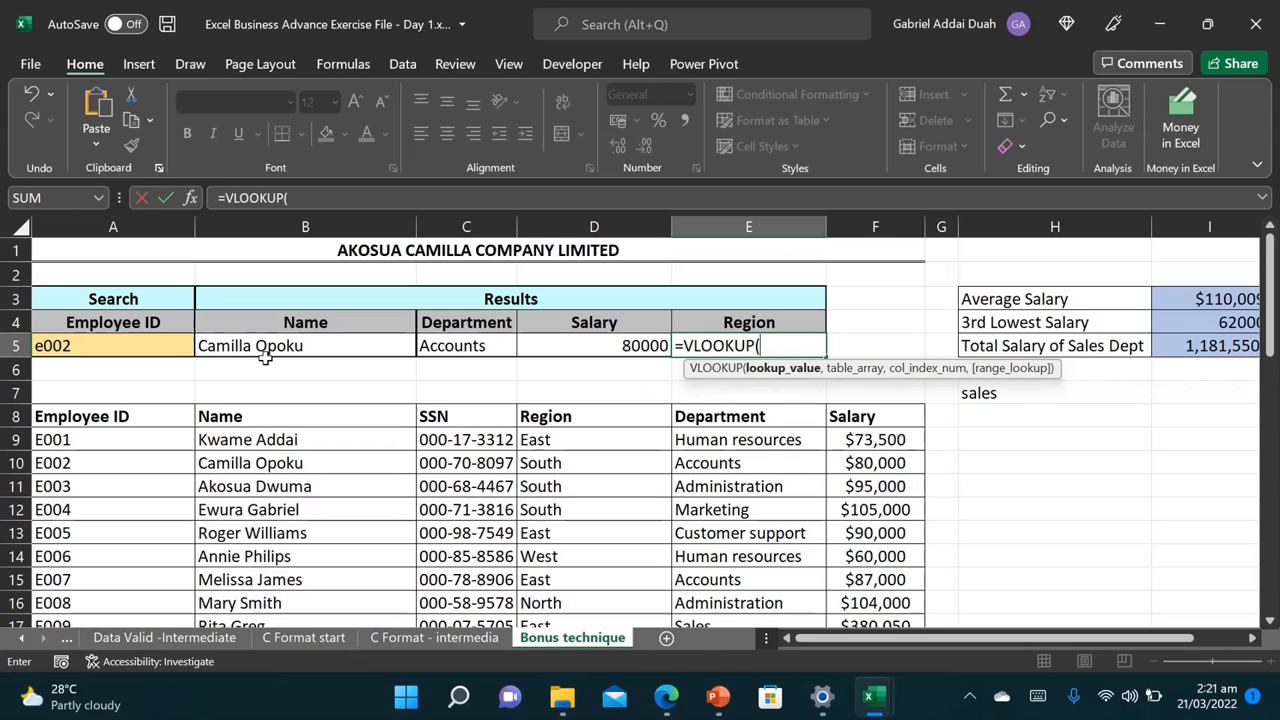
left_click(165, 345)
type(",")
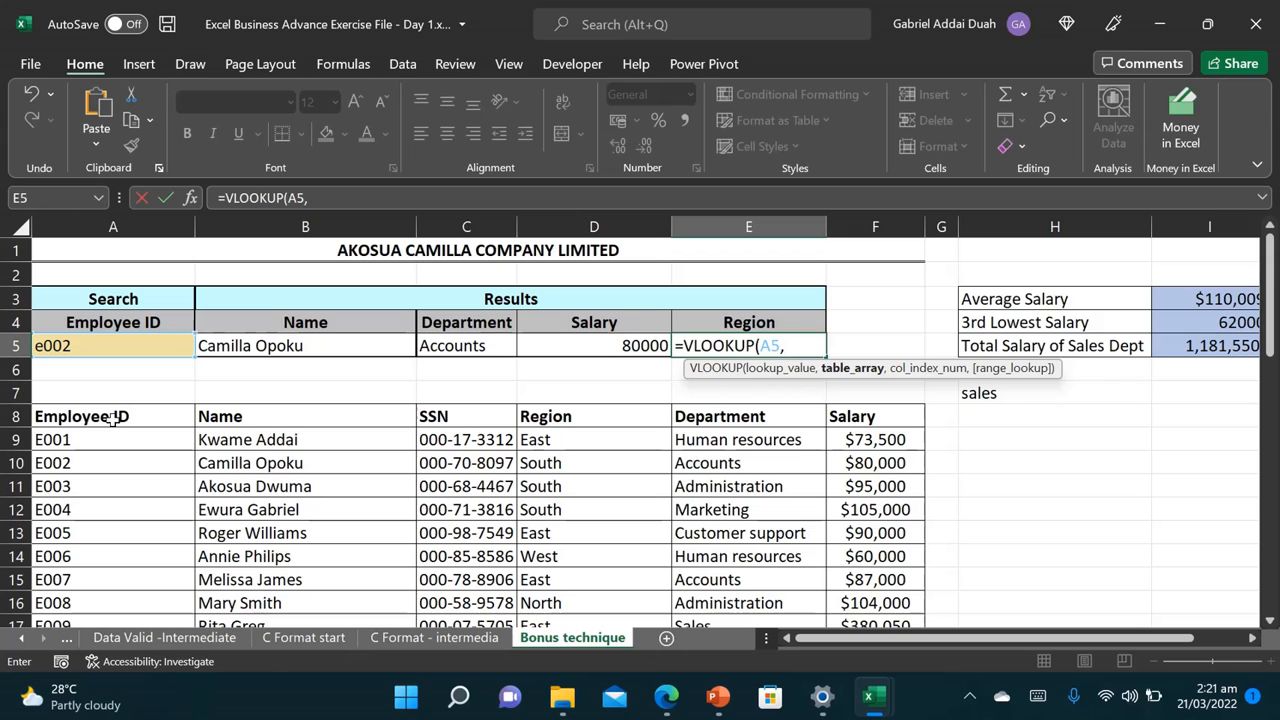
left_click_drag(113, 418, 584, 424)
key("ctrl+shift+Down")
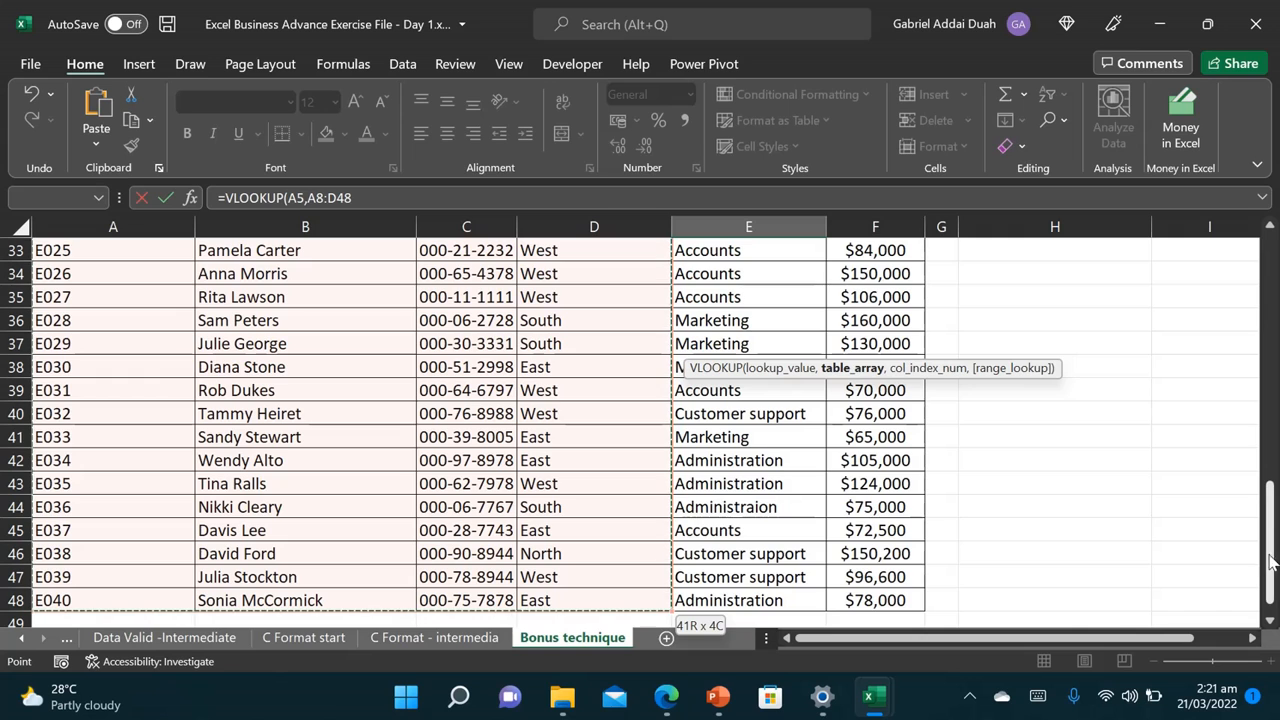
left_click_drag(1269, 532, 1247, 141)
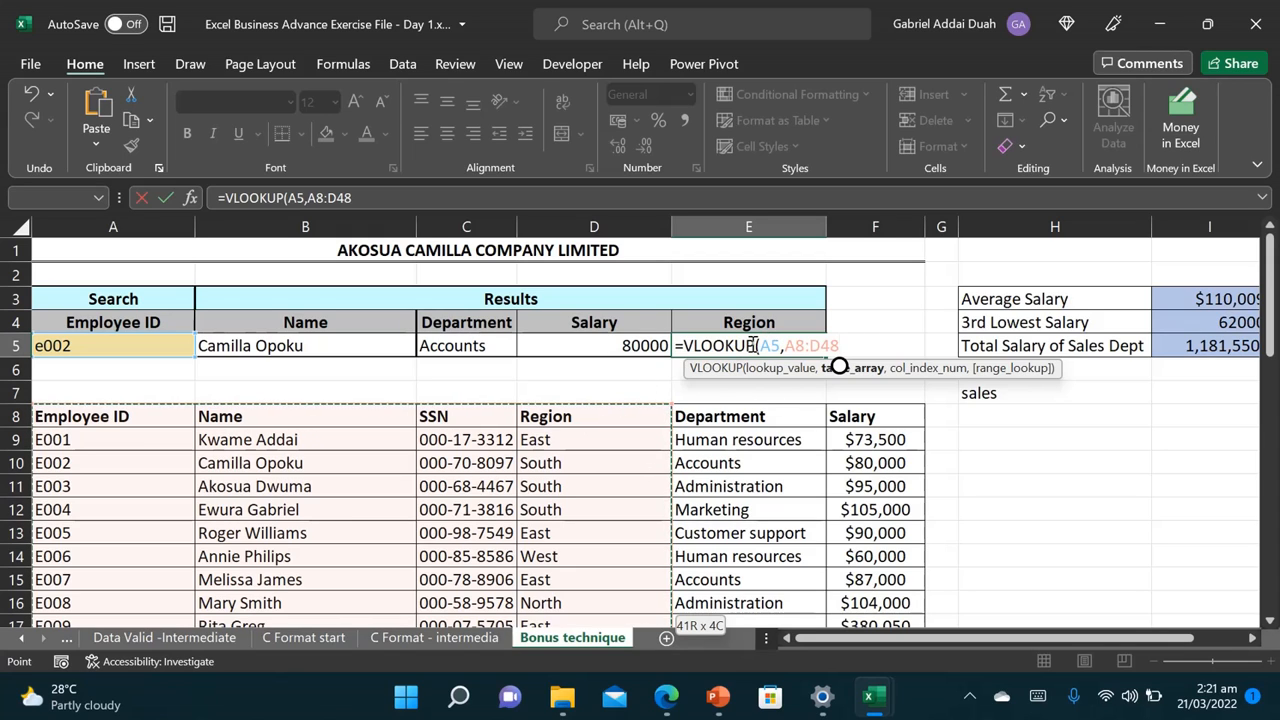
Step: Finish the formula with column 4 and an exact match (FALSE), returning South for e002
type(",4")
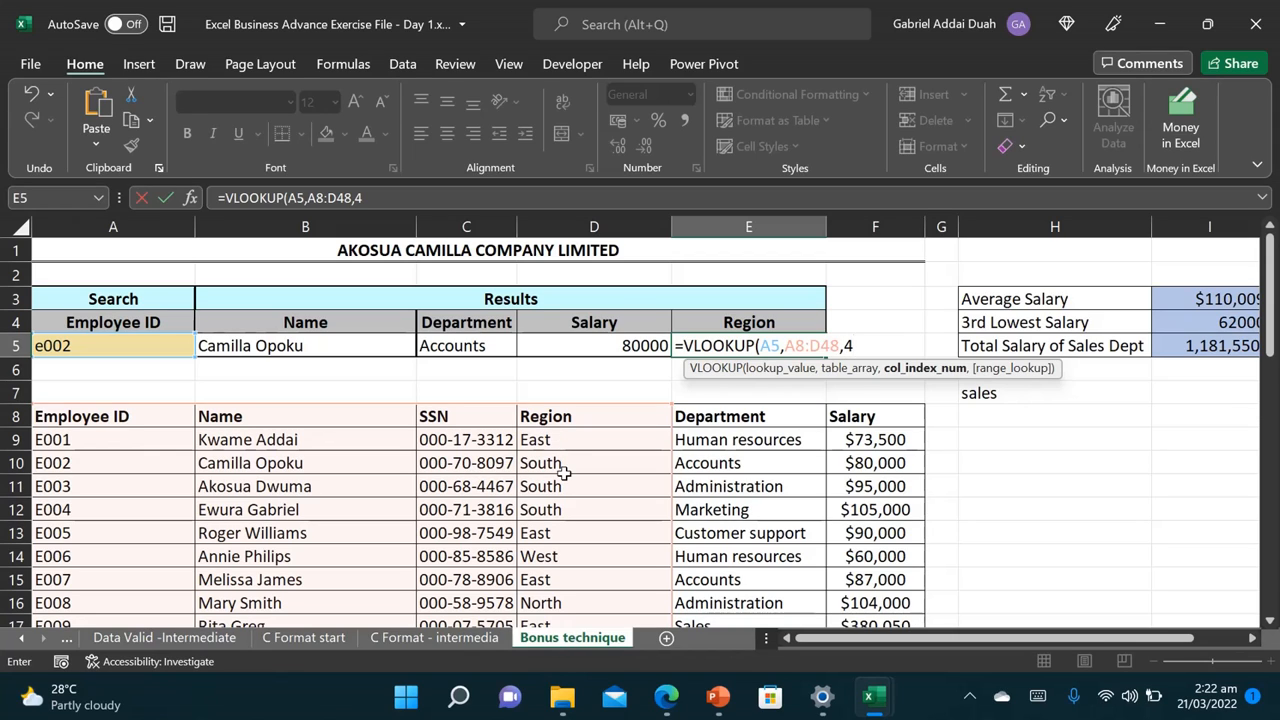
type(",")
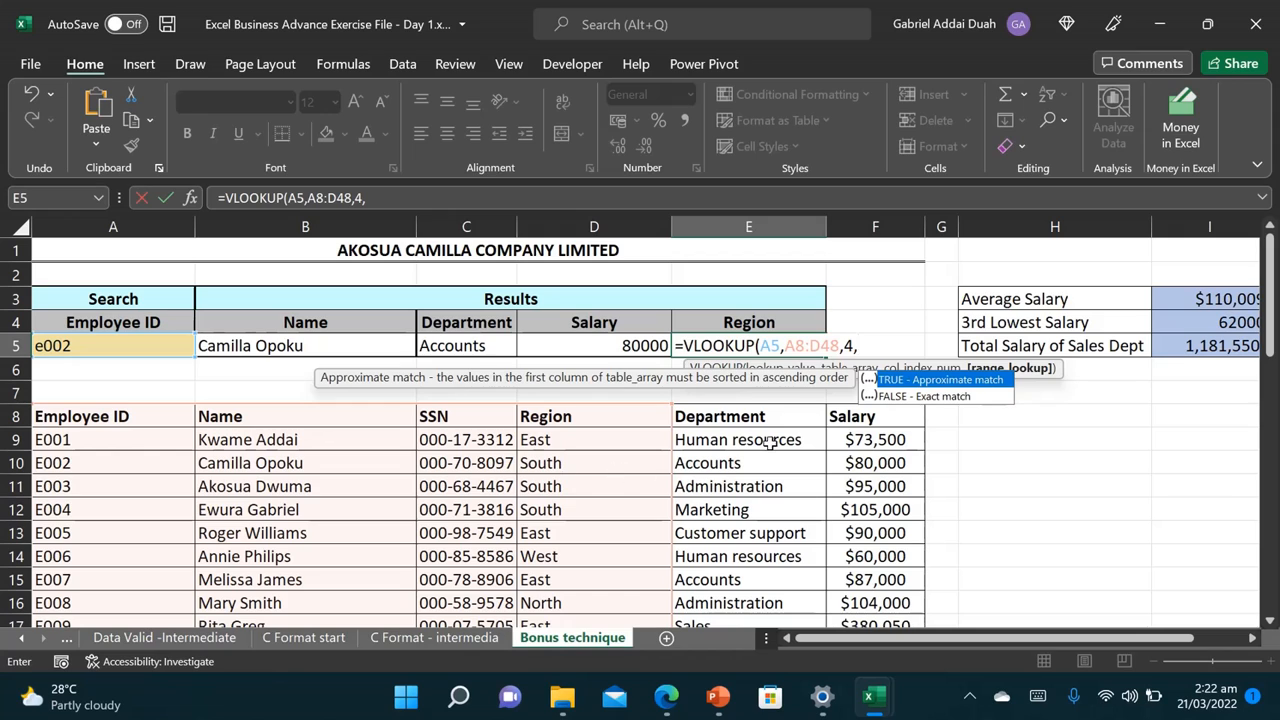
double_click(930, 397)
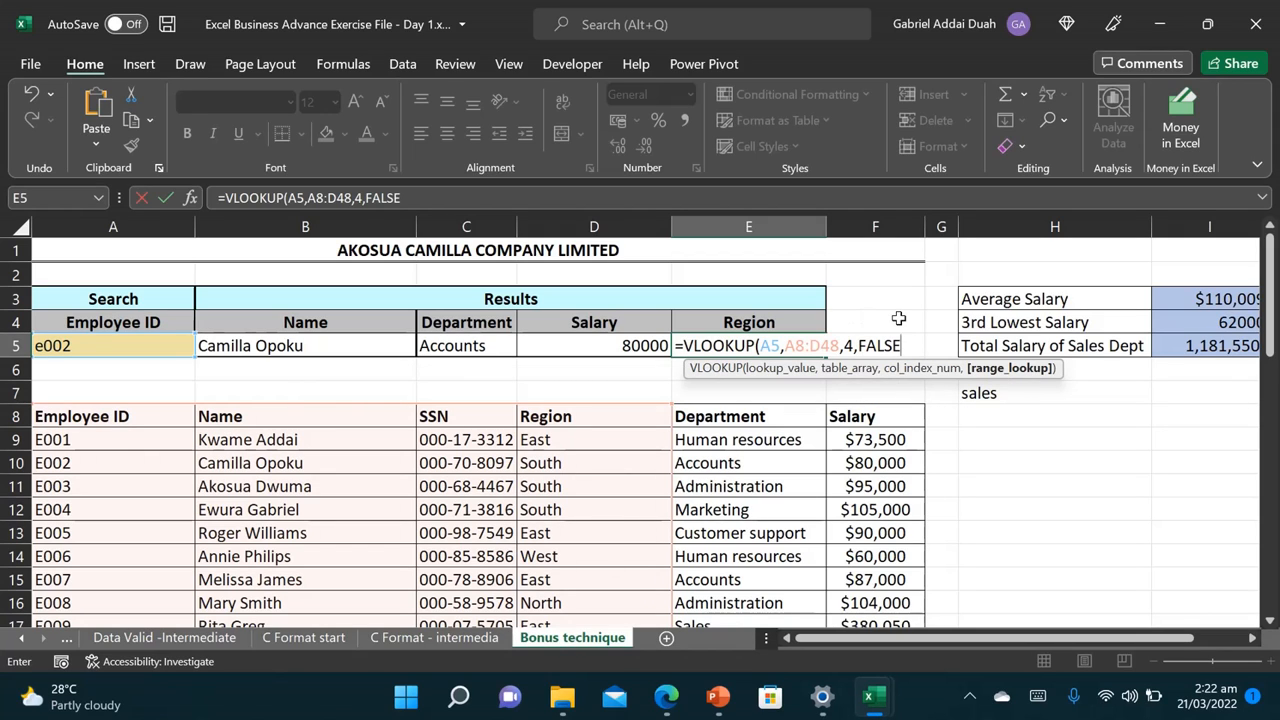
type(")")
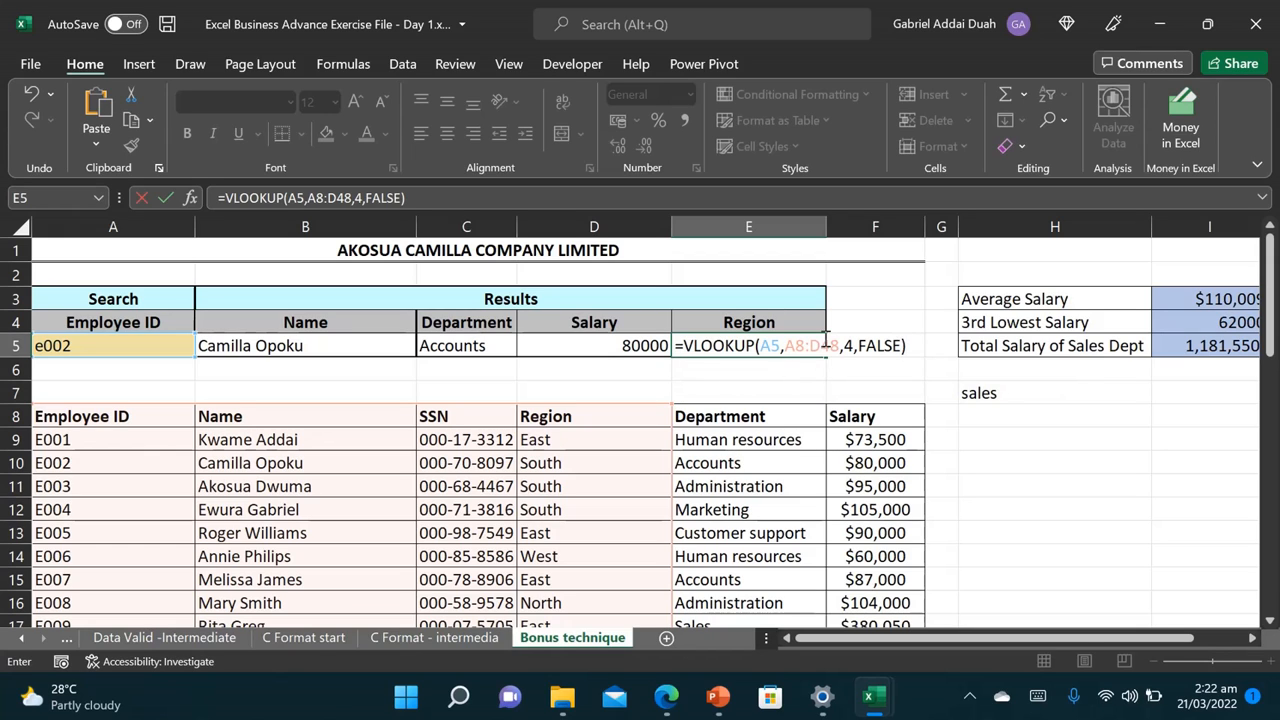
key("Return")
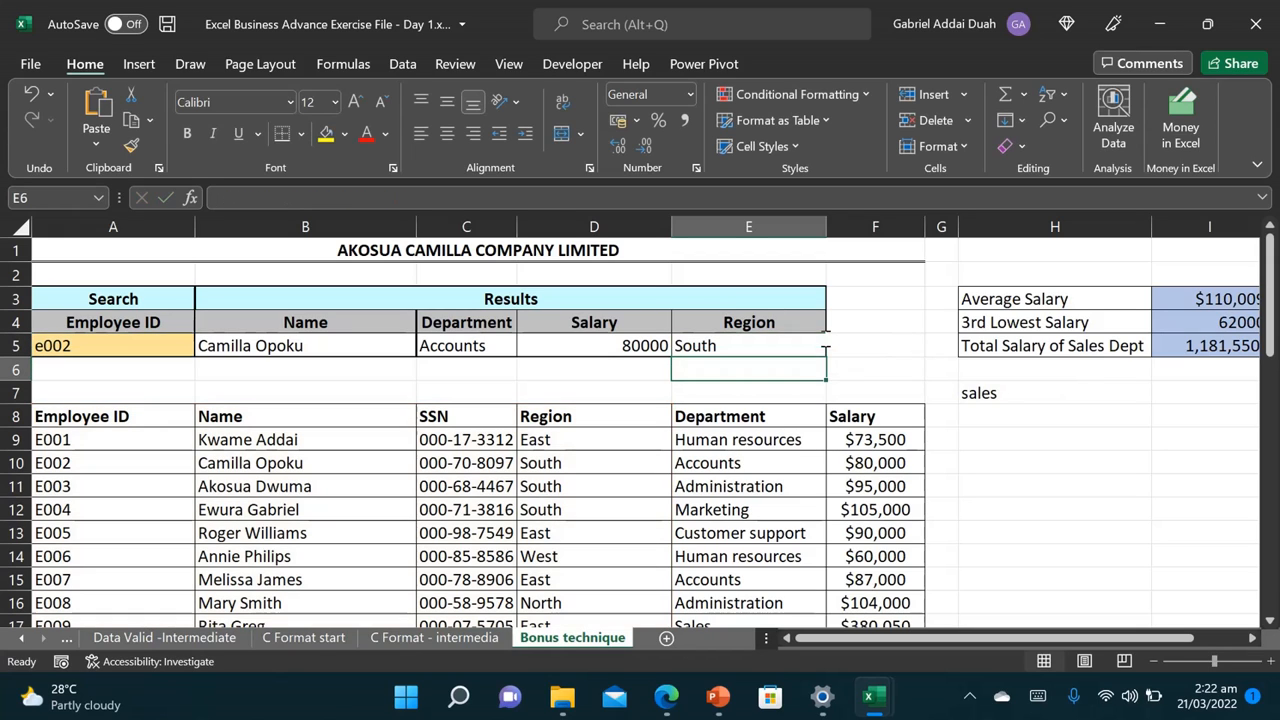
Step: Enter e006 in A5 so the results show Human resources, 60000 and West
left_click(127, 347)
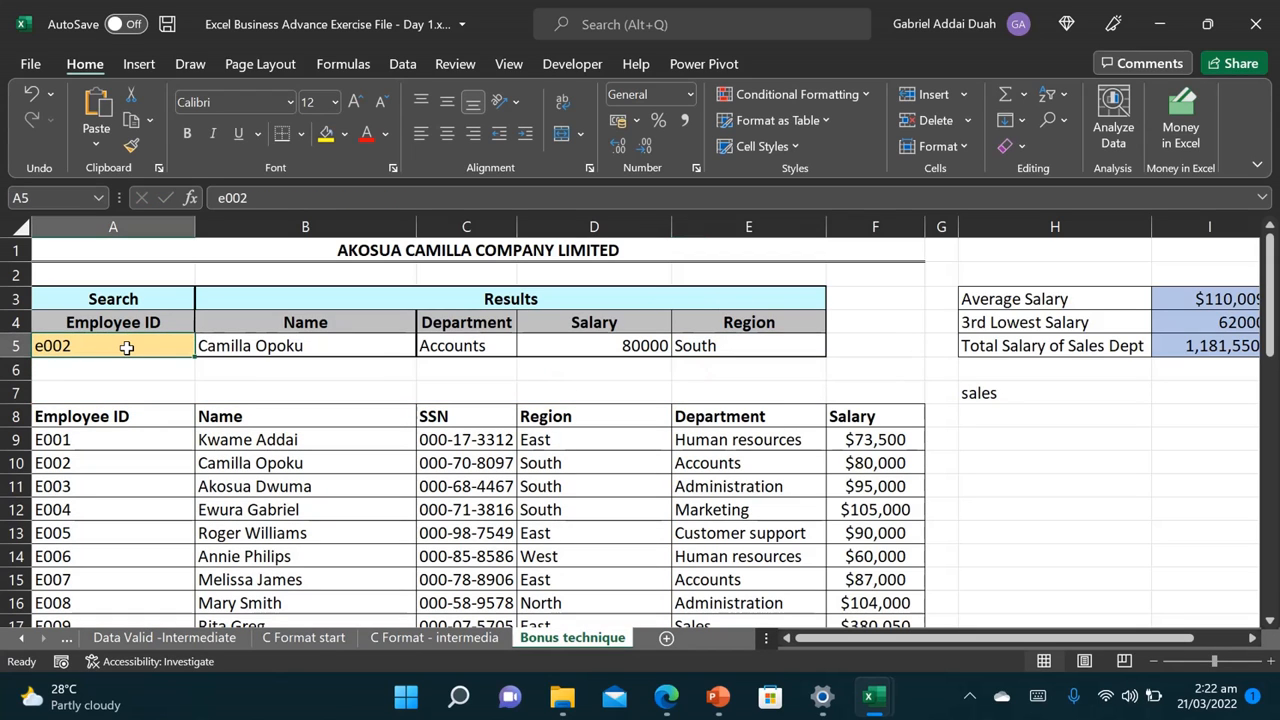
type("e")
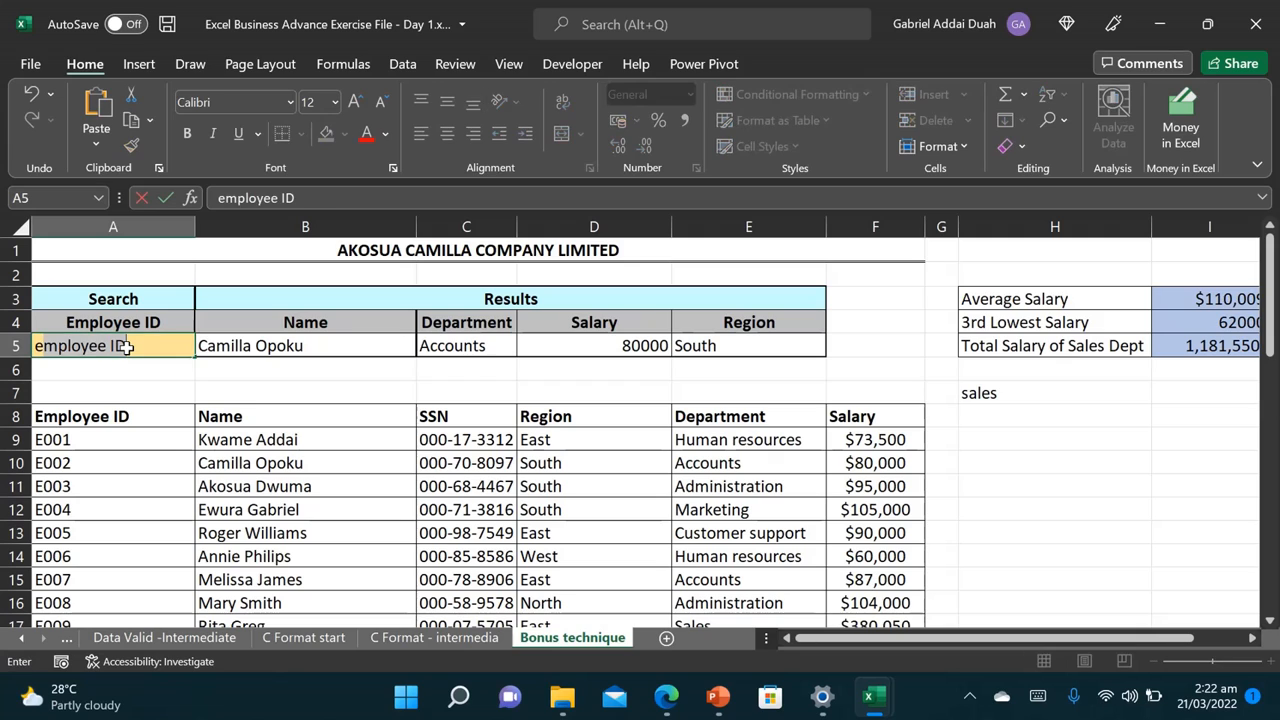
type("00")
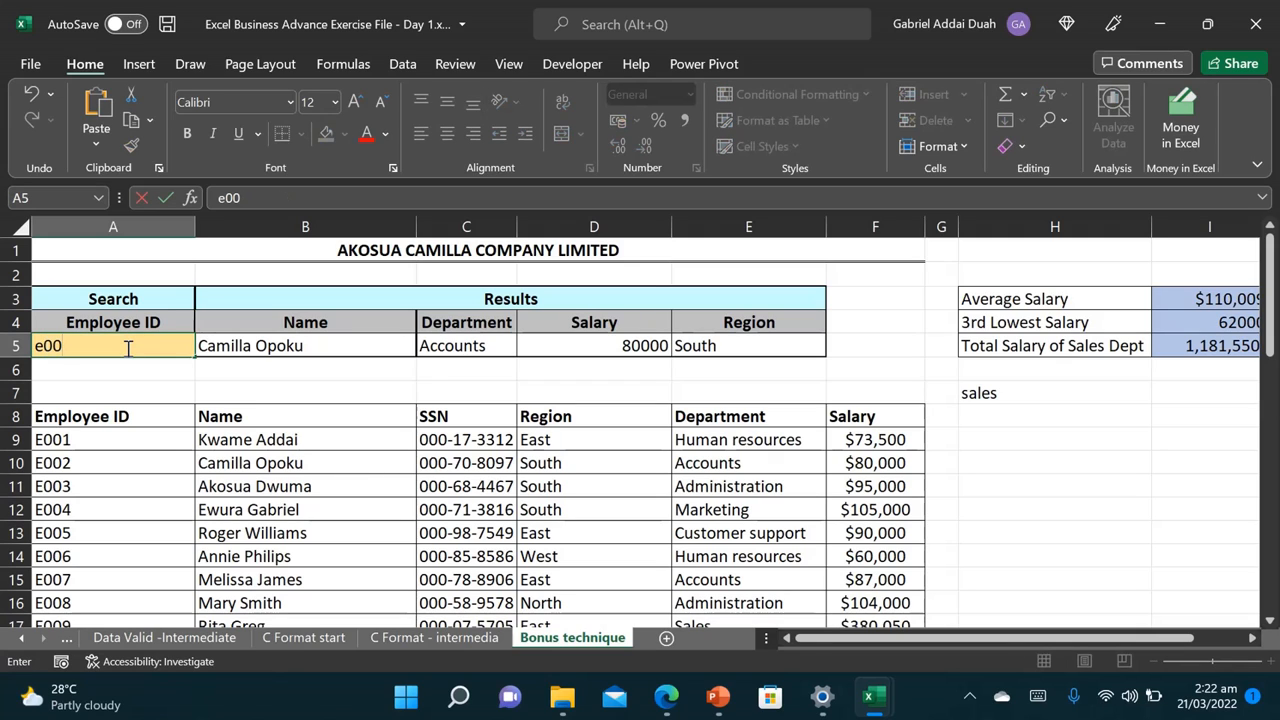
type("6")
key("Return")
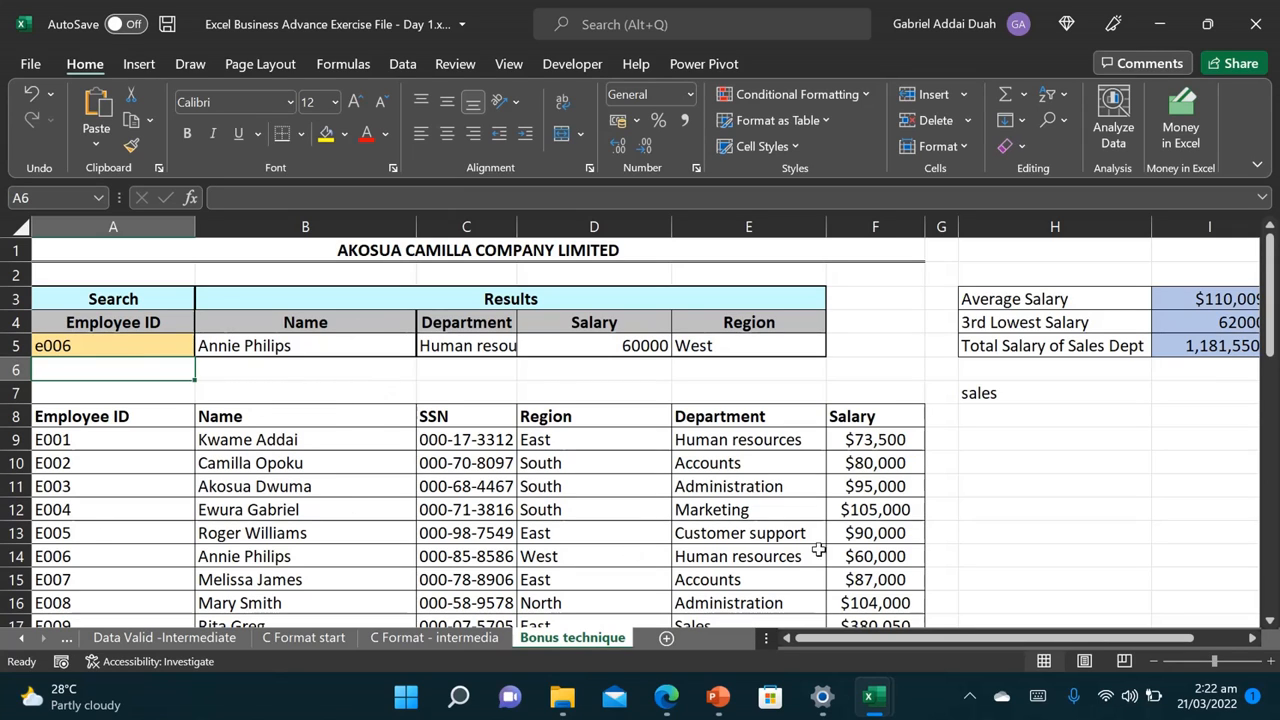
left_click(969, 697)
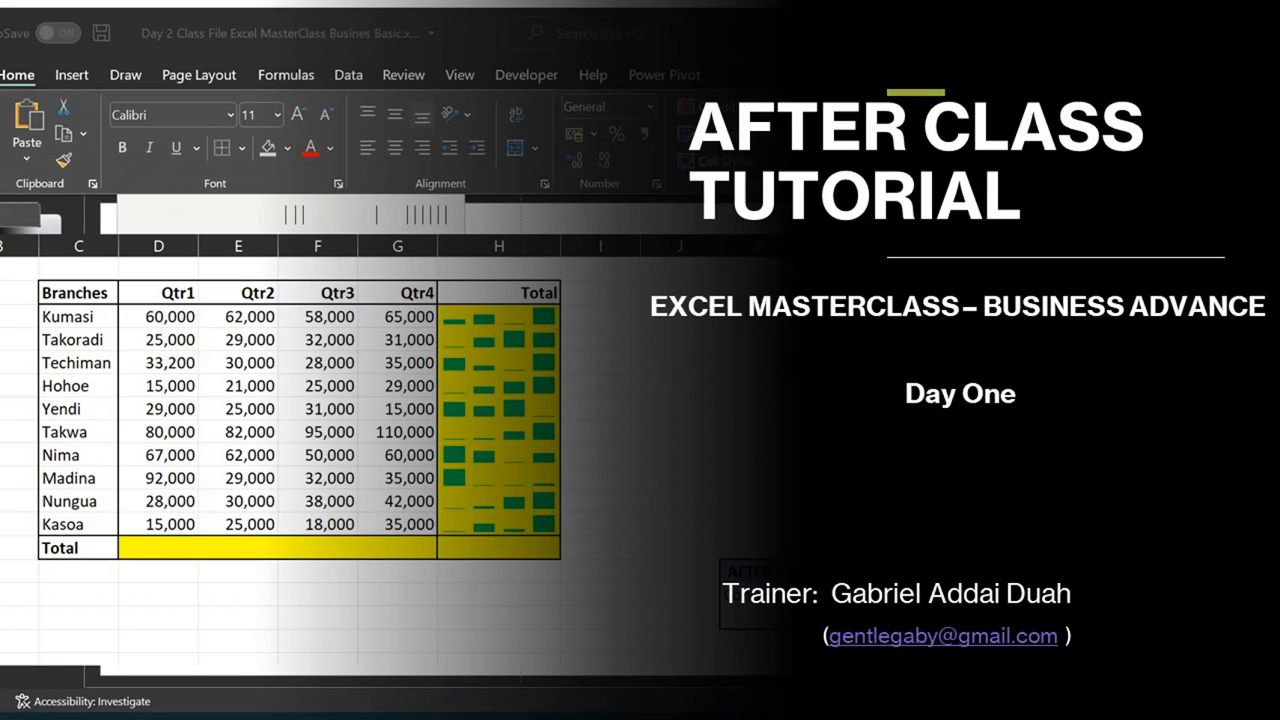